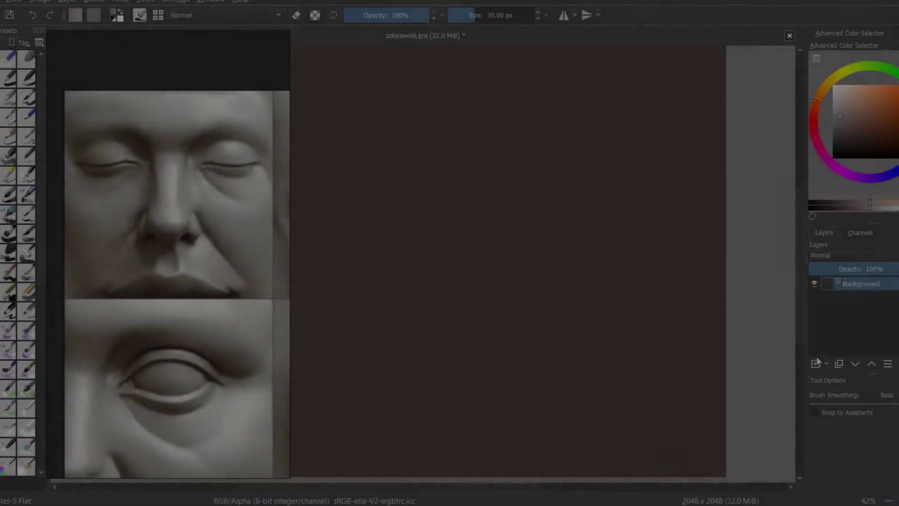
# Add Layer 2 and block in both brow strokes and the nose shape.
pyautogui.hotkey('ctrl', 'z')
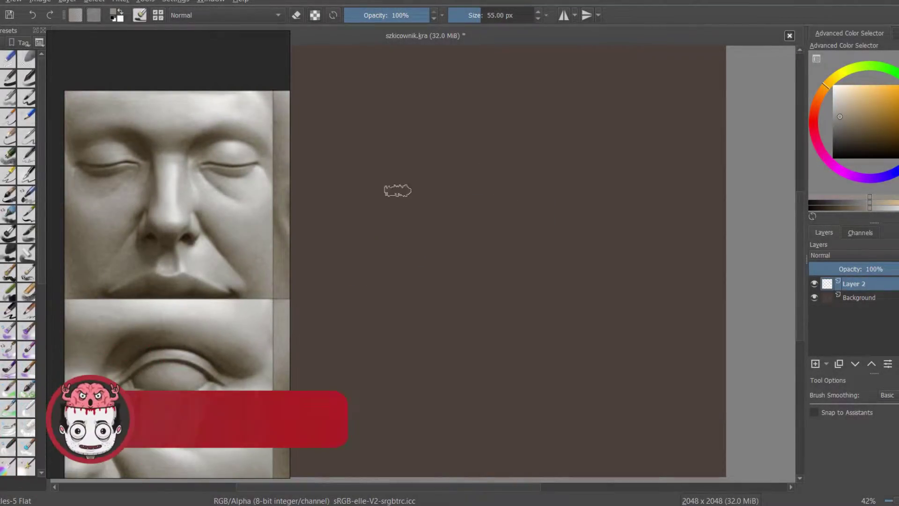
pyautogui.moveTo(377, 192)
pyautogui.mouseDown()
pyautogui.moveTo(489, 199)
pyautogui.moveTo(602, 187)
pyautogui.mouseUp()
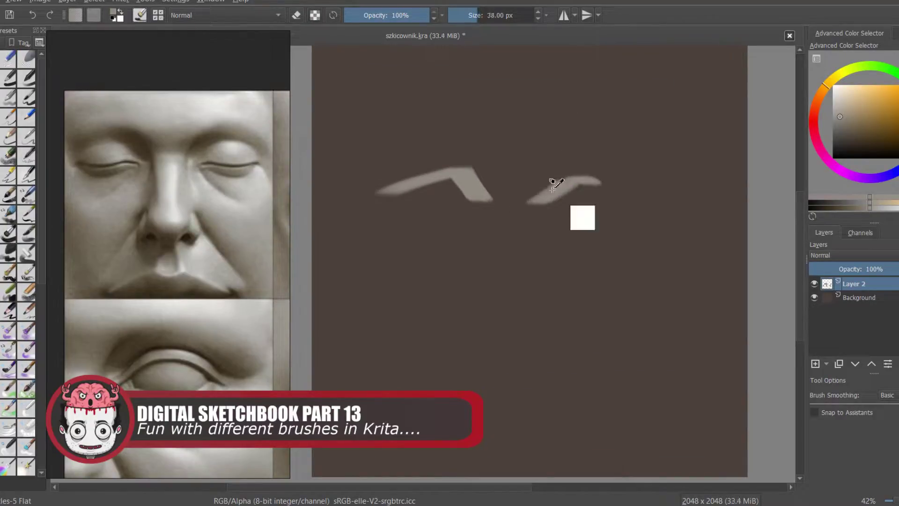
pyautogui.hotkey('ctrl', 'z')
pyautogui.moveTo(510, 195); pyautogui.dragTo(621, 193)
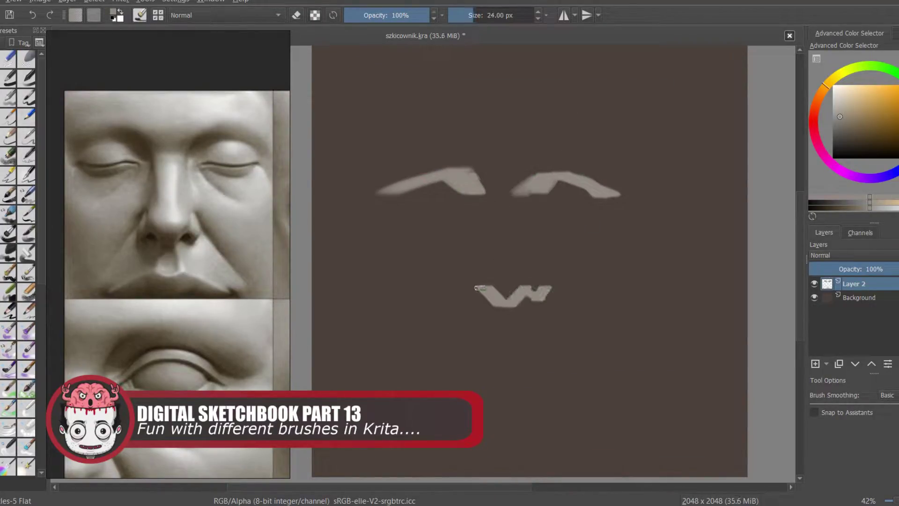
pyautogui.moveTo(478, 288); pyautogui.dragTo(468, 194)
# With a larger brush, block in the forehead mass, nose bridge and lower left cheek.
pyautogui.press(']')
pyautogui.moveTo(427, 165); pyautogui.dragTo(539, 117)
pyautogui.moveTo(492, 201)
pyautogui.mouseDown()
pyautogui.moveTo(501, 290)
pyautogui.moveTo(431, 333)
pyautogui.mouseUp()
pyautogui.moveTo(468, 305)
pyautogui.mouseDown()
pyautogui.moveTo(440, 320)
pyautogui.moveTo(464, 248)
pyautogui.moveTo(389, 234)
pyautogui.mouseUp()
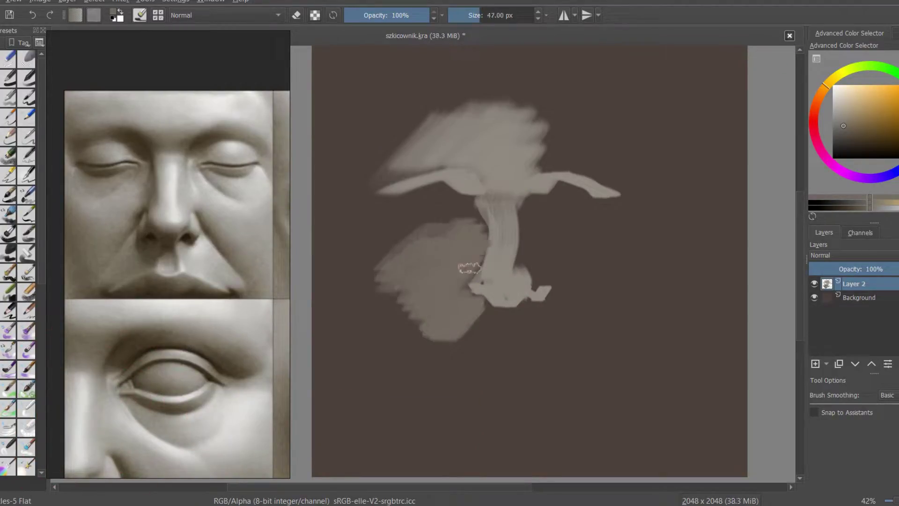
pyautogui.press('[')
pyautogui.press('[')
pyautogui.press('[')
# Paint lighter masses below and right of the nose and on the left cheek.
pyautogui.click(852, 137)
pyautogui.press('[')
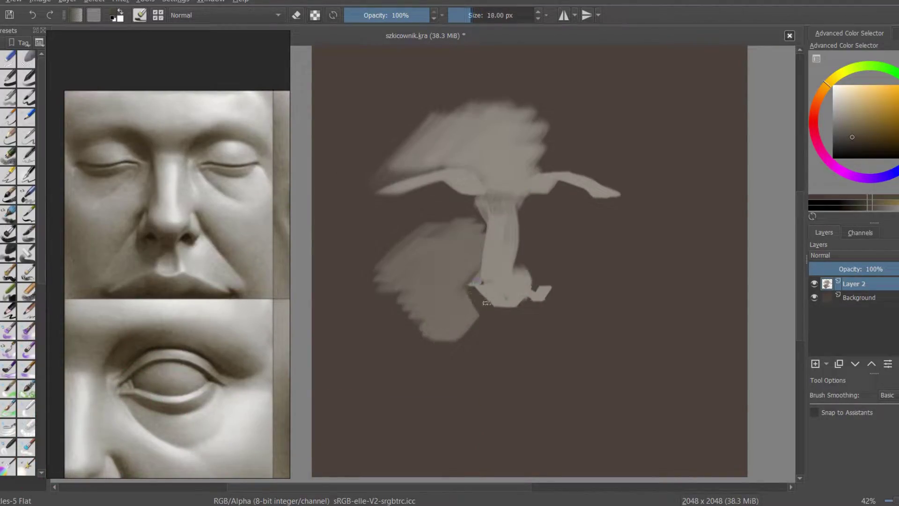
pyautogui.keyDown('ctrl'); pyautogui.click(486, 302); pyautogui.keyUp('ctrl')
pyautogui.press(']')
pyautogui.press(']')
pyautogui.press(']')
pyautogui.moveTo(463, 337)
pyautogui.mouseDown()
pyautogui.moveTo(538, 315)
pyautogui.moveTo(576, 213)
pyautogui.moveTo(555, 209)
pyautogui.mouseUp()
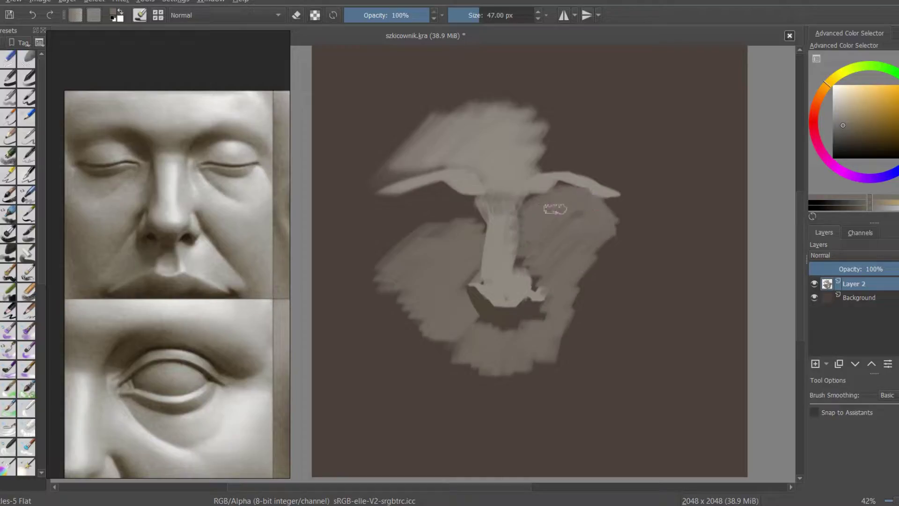
pyautogui.moveTo(483, 188); pyautogui.dragTo(365, 244)
pyautogui.scroll(1, 485, 226)
# Add a light stroke beside the nose shadow and block in both light eye sockets.
pyautogui.press('[')
pyautogui.press('[')
pyautogui.press('[')
pyautogui.keyDown('ctrl'); pyautogui.click(489, 233); pyautogui.keyUp('ctrl')
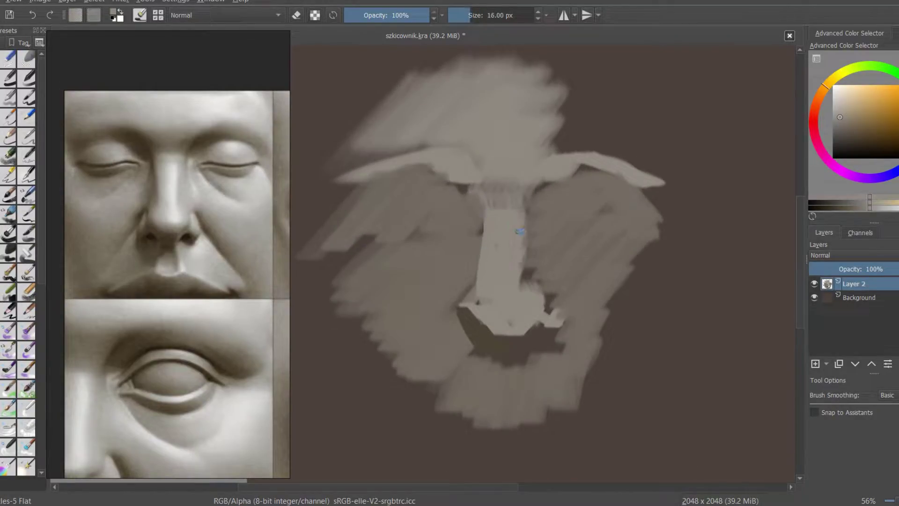
pyautogui.moveTo(526, 350)
pyautogui.mouseDown()
pyautogui.moveTo(586, 373)
pyautogui.moveTo(588, 351)
pyautogui.mouseUp()
pyautogui.keyDown('ctrl'); pyautogui.click(588, 351); pyautogui.keyUp('ctrl')
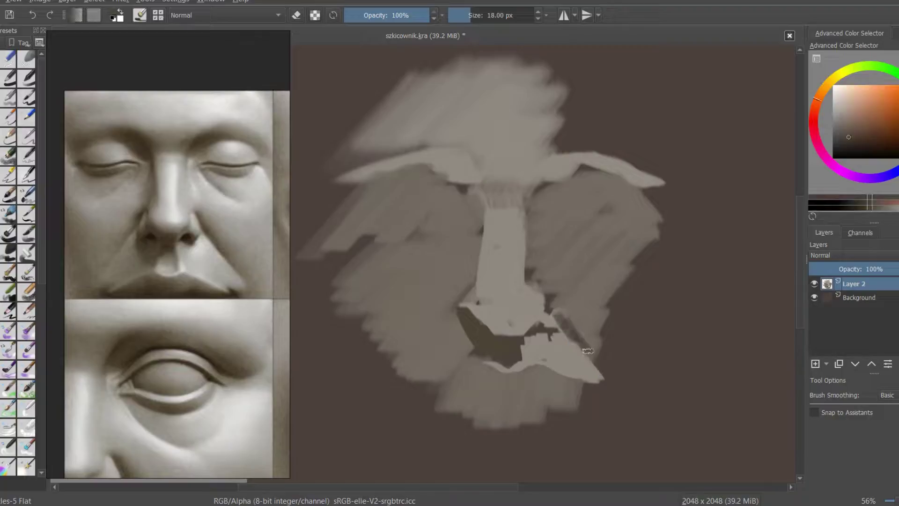
pyautogui.keyDown('ctrl'); pyautogui.click(554, 300); pyautogui.keyUp('ctrl')
pyautogui.press(']')
pyautogui.moveTo(552, 202)
pyautogui.mouseDown()
pyautogui.moveTo(618, 199)
pyautogui.moveTo(605, 212)
pyautogui.mouseUp()
pyautogui.press('[')
pyautogui.moveTo(394, 204); pyautogui.dragTo(485, 209)
# Darken the left eye's inner corner and extend the dark shadow under the nose.
pyautogui.keyDown('ctrl'); pyautogui.click(508, 355); pyautogui.keyUp('ctrl')
pyautogui.keyDown('ctrl'); pyautogui.click(489, 290); pyautogui.keyUp('ctrl')
pyautogui.press('[')
pyautogui.press('[')
pyautogui.moveTo(461, 312)
pyautogui.mouseDown()
pyautogui.moveTo(488, 327)
pyautogui.moveTo(529, 331)
pyautogui.mouseUp()
pyautogui.keyDown('ctrl'); pyautogui.click(495, 320); pyautogui.keyUp('ctrl')
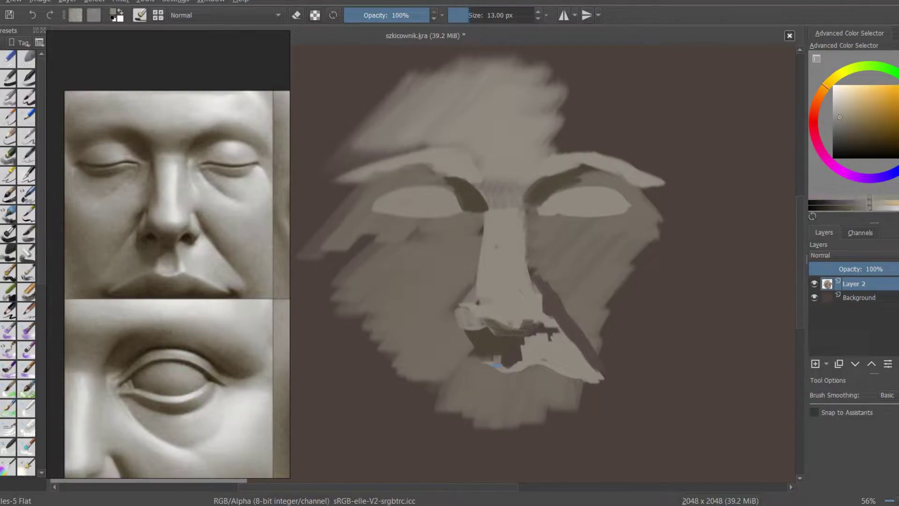
pyautogui.keyDown('ctrl'); pyautogui.click(509, 354); pyautogui.keyUp('ctrl')
pyautogui.moveTo(492, 366); pyautogui.dragTo(444, 385)
# Lighten the nose tip with a light tone and a smaller brush.
pyautogui.scroll(-5, 494, 325)
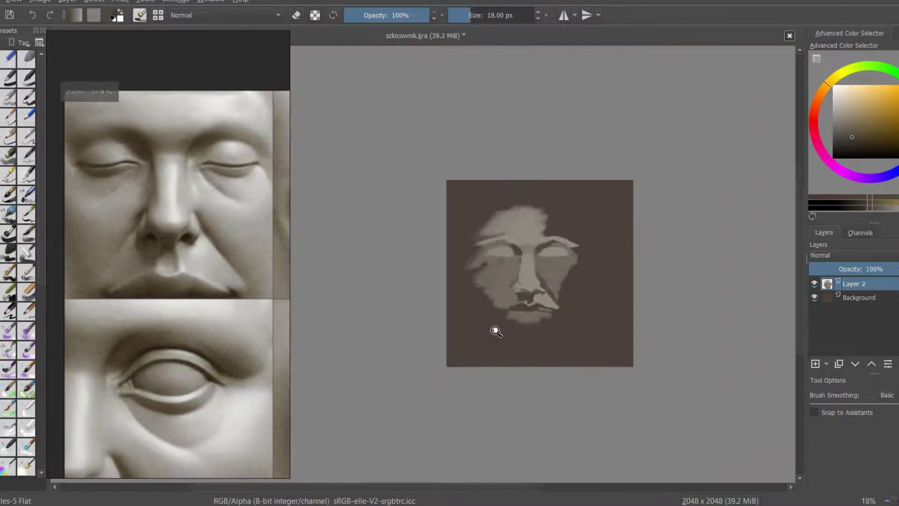
pyautogui.scroll(5, 540, 252)
pyautogui.keyDown('ctrl'); pyautogui.click(541, 255); pyautogui.keyUp('ctrl')
pyautogui.press('[')
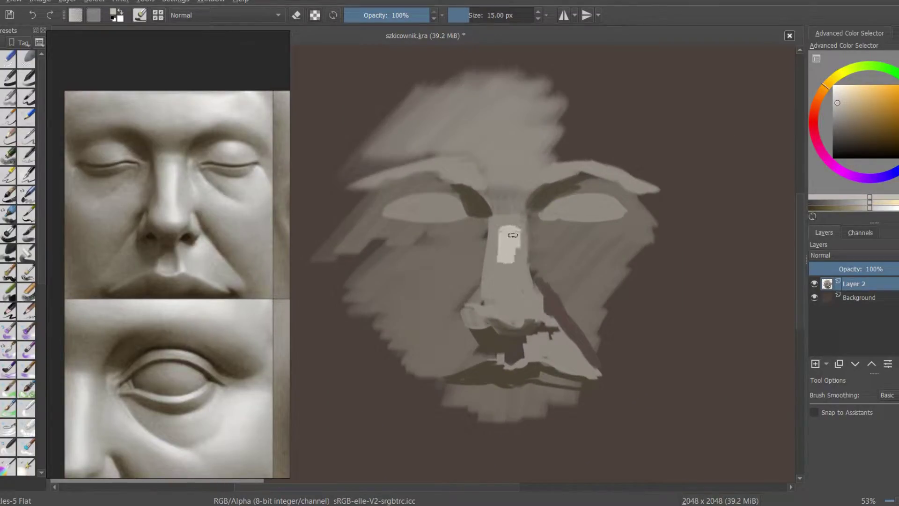
pyautogui.keyDown('ctrl'); pyautogui.click(519, 327); pyautogui.keyUp('ctrl')
pyautogui.press('[')
pyautogui.moveTo(520, 308)
pyautogui.mouseDown()
pyautogui.moveTo(517, 321)
pyautogui.moveTo(551, 317)
pyautogui.moveTo(557, 337)
pyautogui.mouseUp()
pyautogui.press('[')
pyautogui.press('[')
# Draw a dark closed-eyelid line across the right eye.
pyautogui.press('[')
pyautogui.press('[')
pyautogui.press('[')
pyautogui.scroll(-5, 507, 273)
pyautogui.scroll(5, 507, 273)
pyautogui.press(']')
pyautogui.press(']')
pyautogui.press(']')
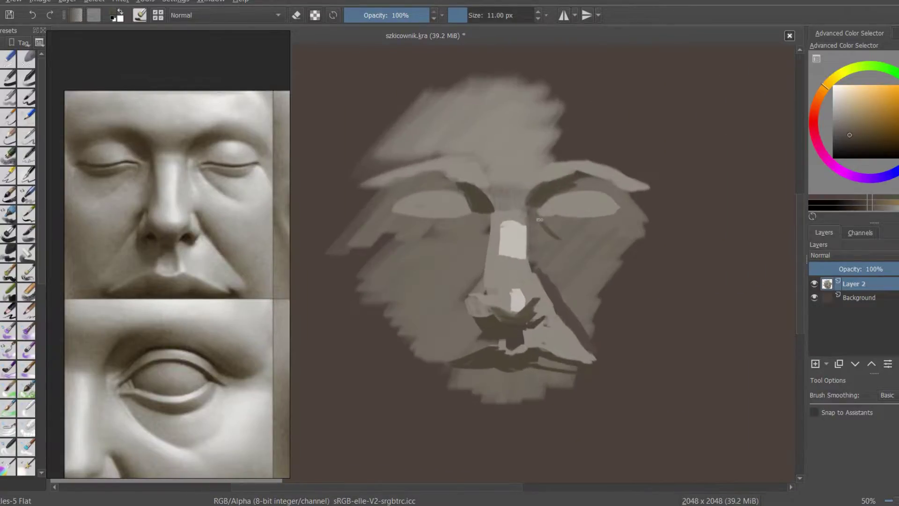
pyautogui.press(']')
pyautogui.press(']')
pyautogui.keyDown('ctrl'); pyautogui.click(587, 227); pyautogui.keyUp('ctrl')
pyautogui.keyDown('ctrl'); pyautogui.click(583, 205); pyautogui.keyUp('ctrl')
# Darken beside the inner eye corner and add a light highlight down the nose bridge.
pyautogui.press('[')
pyautogui.press('[')
pyautogui.press('[')
pyautogui.scroll(1, 530, 197)
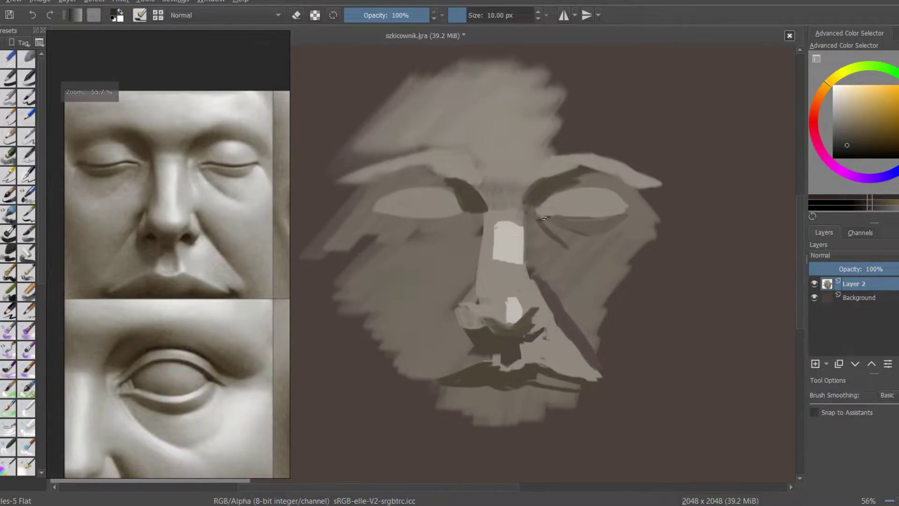
pyautogui.moveTo(539, 219); pyautogui.dragTo(635, 212)
pyautogui.keyDown('ctrl'); pyautogui.click(483, 233); pyautogui.keyUp('ctrl')
pyautogui.press(']')
pyautogui.moveTo(464, 242)
pyautogui.mouseDown()
pyautogui.moveTo(478, 225)
pyautogui.moveTo(515, 313)
pyautogui.mouseUp()
pyautogui.keyDown('ctrl'); pyautogui.click(509, 250); pyautogui.keyUp('ctrl')
pyautogui.press('[')
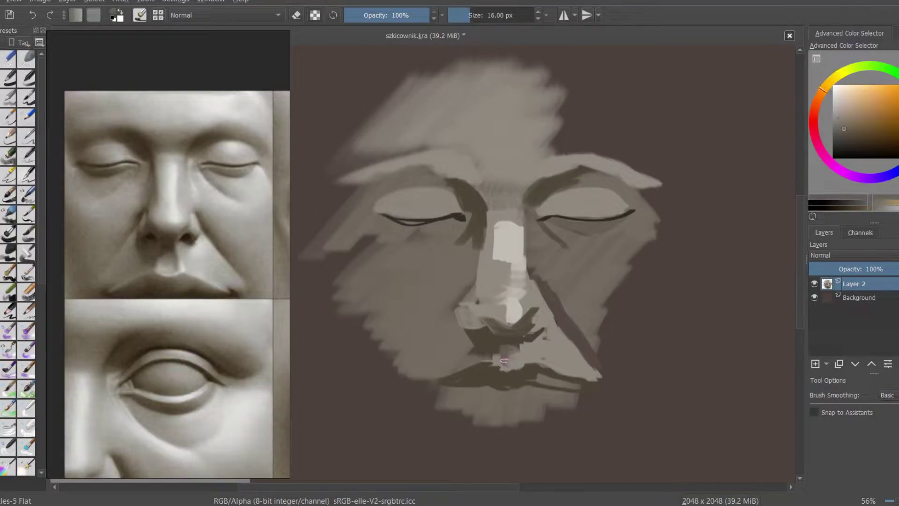
pyautogui.keyDown('ctrl'); pyautogui.click(539, 122); pyautogui.keyUp('ctrl')
# Streak light paint over the right brow, hair, right side of the nose and inner eye corner.
pyautogui.moveTo(581, 173); pyautogui.dragTo(605, 173)
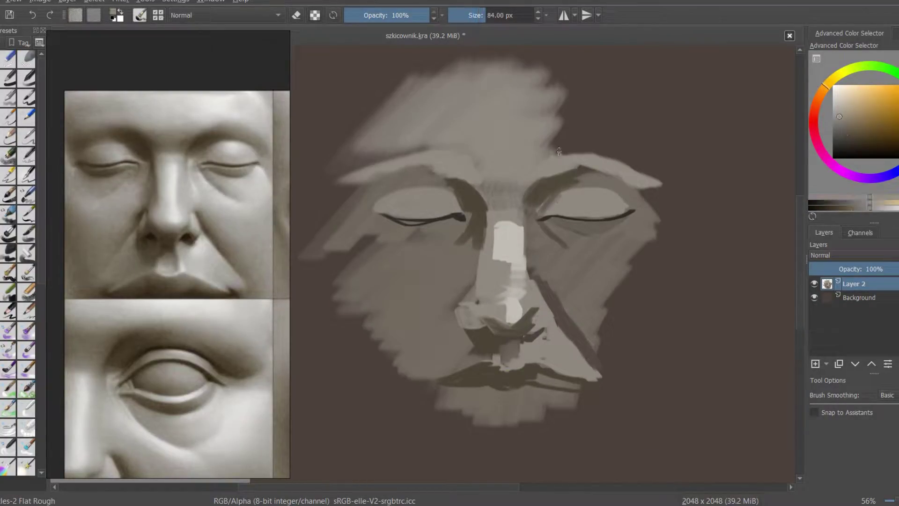
pyautogui.moveTo(555, 129); pyautogui.dragTo(648, 156)
pyautogui.moveTo(557, 94); pyautogui.dragTo(663, 117)
pyautogui.keyDown('ctrl'); pyautogui.click(504, 271); pyautogui.keyUp('ctrl')
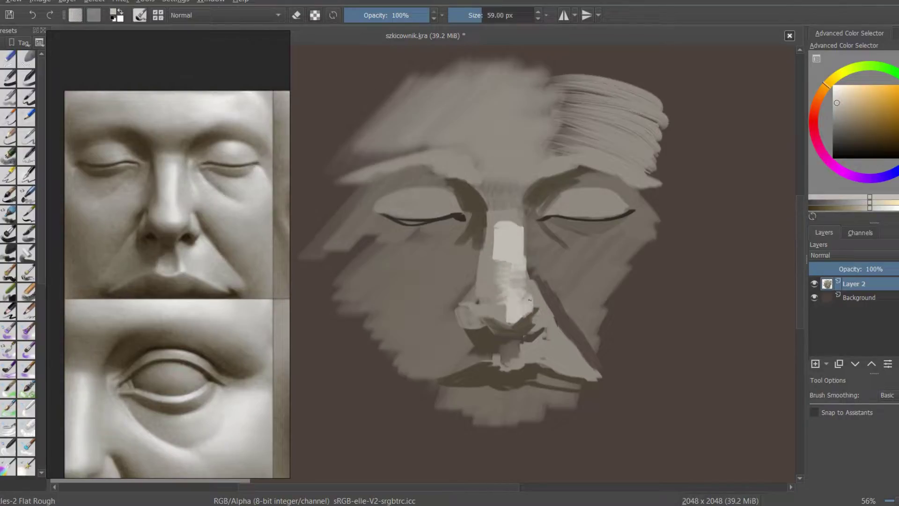
pyautogui.keyDown('ctrl'); pyautogui.click(544, 303); pyautogui.keyUp('ctrl')
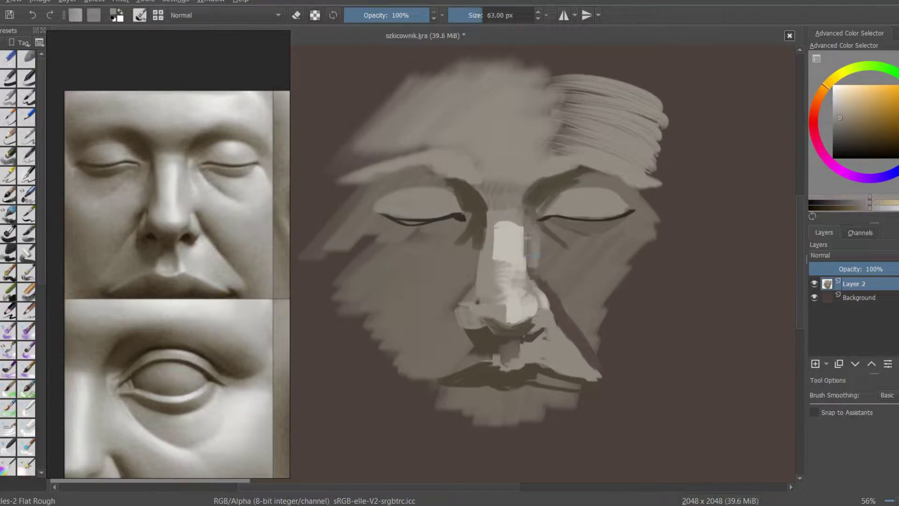
pyautogui.moveTo(530, 218); pyautogui.dragTo(559, 288)
pyautogui.moveTo(574, 246)
pyautogui.mouseDown()
pyautogui.moveTo(537, 221)
pyautogui.moveTo(541, 232)
pyautogui.mouseUp()
pyautogui.keyDown('ctrl'); pyautogui.click(537, 220); pyautogui.keyUp('ctrl')
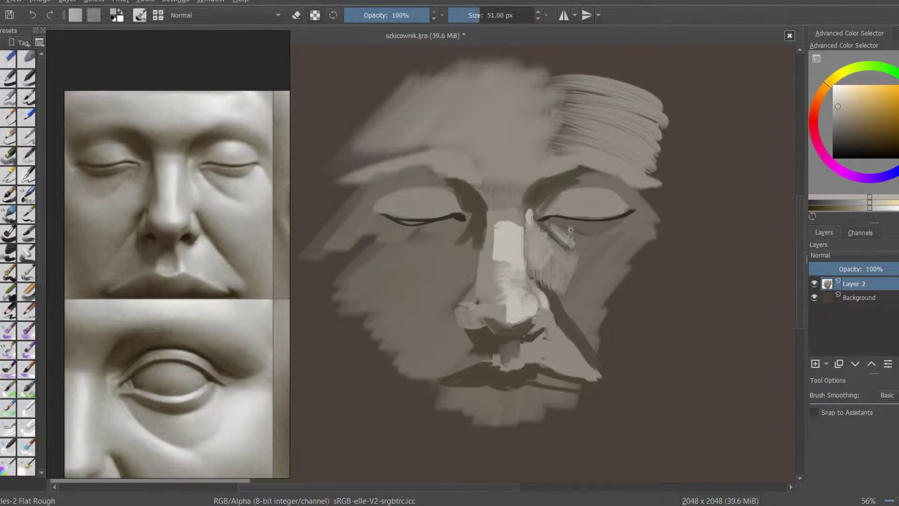
# Lighten below both eyes and darken the left brow and area above the left eye.
pyautogui.moveTo(580, 274); pyautogui.dragTo(627, 251)
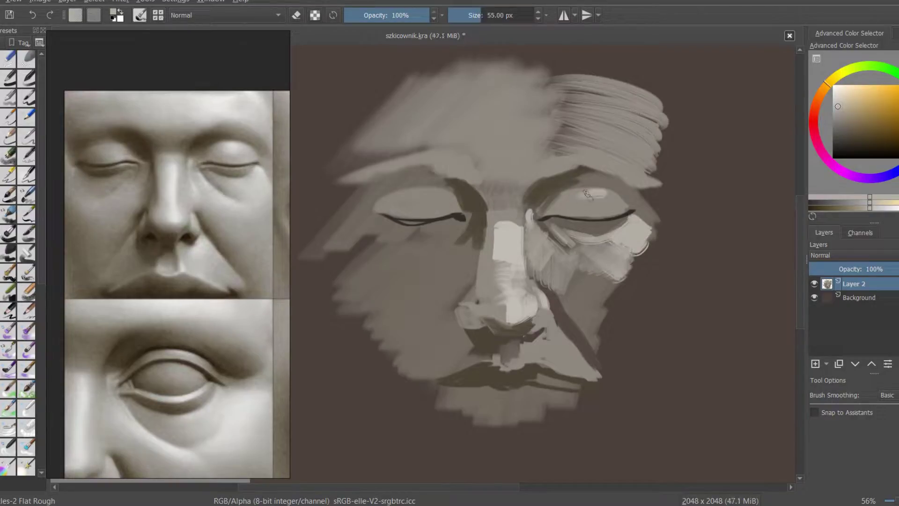
pyautogui.keyDown('ctrl'); pyautogui.click(457, 202); pyautogui.keyUp('ctrl')
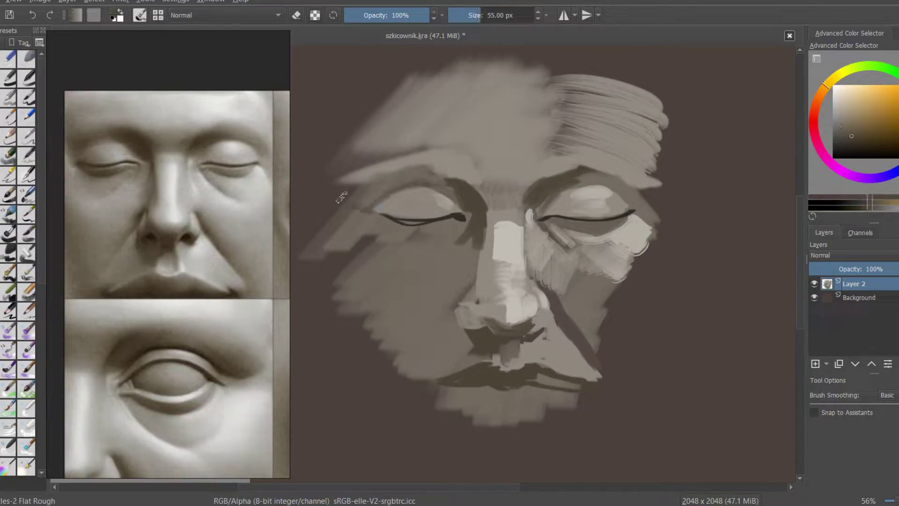
pyautogui.moveTo(346, 197); pyautogui.dragTo(417, 225)
pyautogui.moveTo(380, 187); pyautogui.dragTo(453, 186)
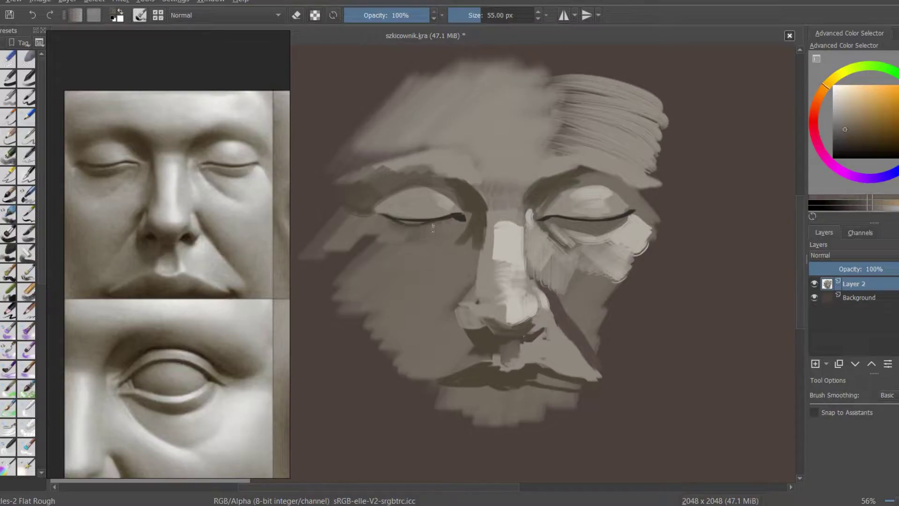
pyautogui.keyDown('ctrl'); pyautogui.click(413, 225); pyautogui.keyUp('ctrl')
pyautogui.moveTo(360, 222); pyautogui.dragTo(380, 236)
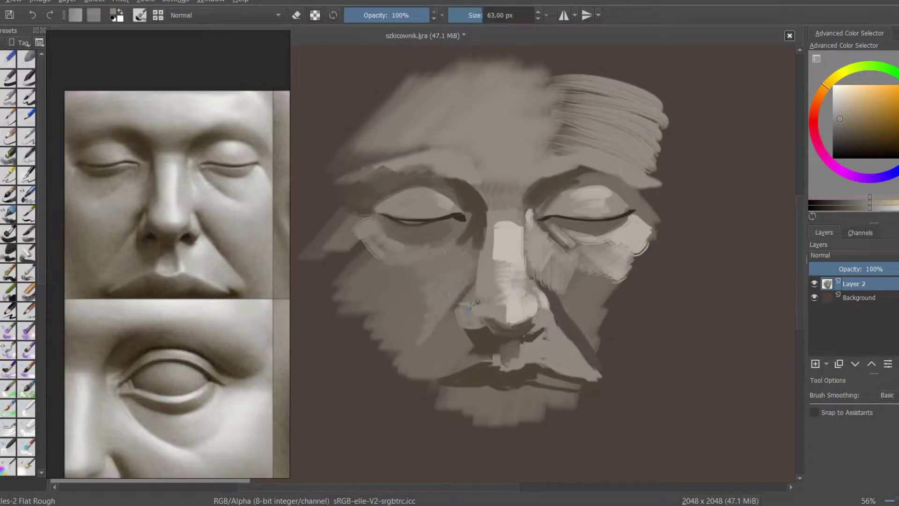
# Darken around the base of the nose and paint dark strokes along the mouth.
pyautogui.keyDown('ctrl'); pyautogui.click(469, 323); pyautogui.keyUp('ctrl')
pyautogui.moveTo(436, 305); pyautogui.dragTo(474, 335)
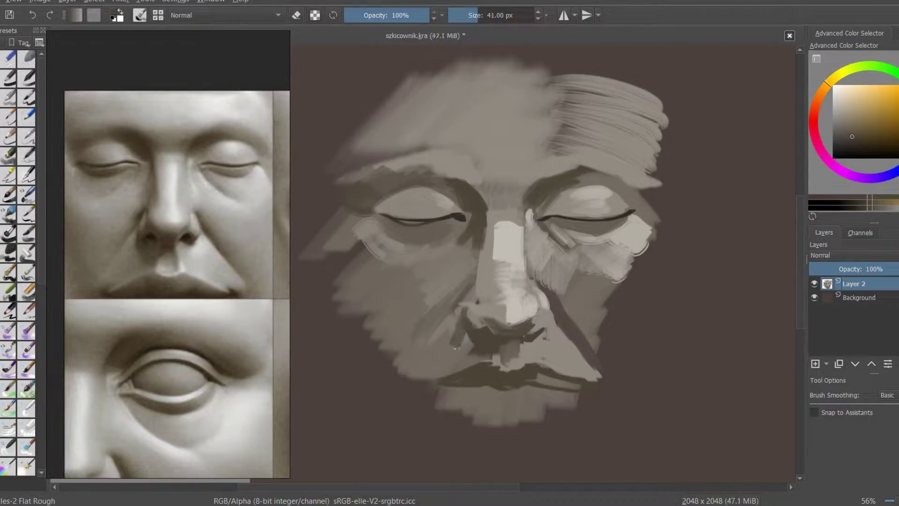
pyautogui.keyDown('ctrl'); pyautogui.click(510, 357); pyautogui.keyUp('ctrl')
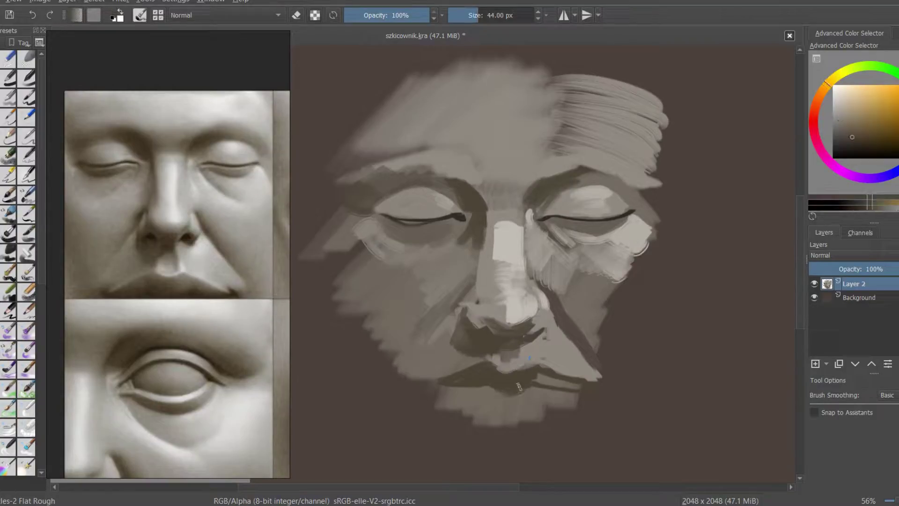
pyautogui.moveTo(497, 381)
pyautogui.mouseDown()
pyautogui.moveTo(574, 392)
pyautogui.moveTo(606, 302)
pyautogui.moveTo(576, 328)
pyautogui.mouseUp()
# Lighten the right cheek with light tones sampled from the painting.
pyautogui.keyDown('ctrl'); pyautogui.click(546, 324); pyautogui.keyUp('ctrl')
pyautogui.keyDown('ctrl'); pyautogui.click(614, 270); pyautogui.keyUp('ctrl')
pyautogui.moveTo(581, 276); pyautogui.dragTo(572, 342)
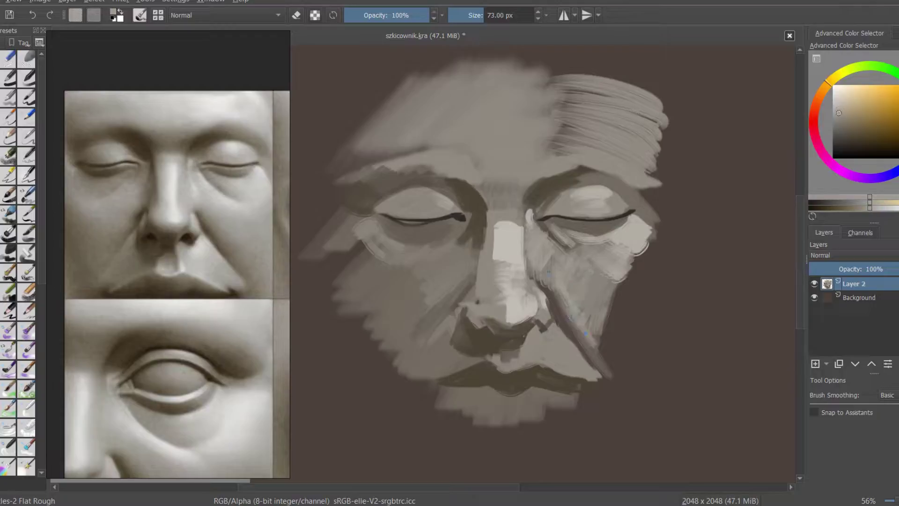
pyautogui.moveTo(563, 242); pyautogui.dragTo(609, 346)
pyautogui.moveTo(656, 243); pyautogui.dragTo(627, 356)
# Repaint the nose bridge and lighten the forehead and brow with broad strokes.
pyautogui.keyDown('ctrl'); pyautogui.click(510, 220); pyautogui.keyUp('ctrl')
pyautogui.moveTo(502, 211)
pyautogui.mouseDown()
pyautogui.moveTo(520, 227)
pyautogui.moveTo(480, 319)
pyautogui.mouseUp()
pyautogui.keyDown('ctrl'); pyautogui.click(496, 225); pyautogui.keyUp('ctrl')
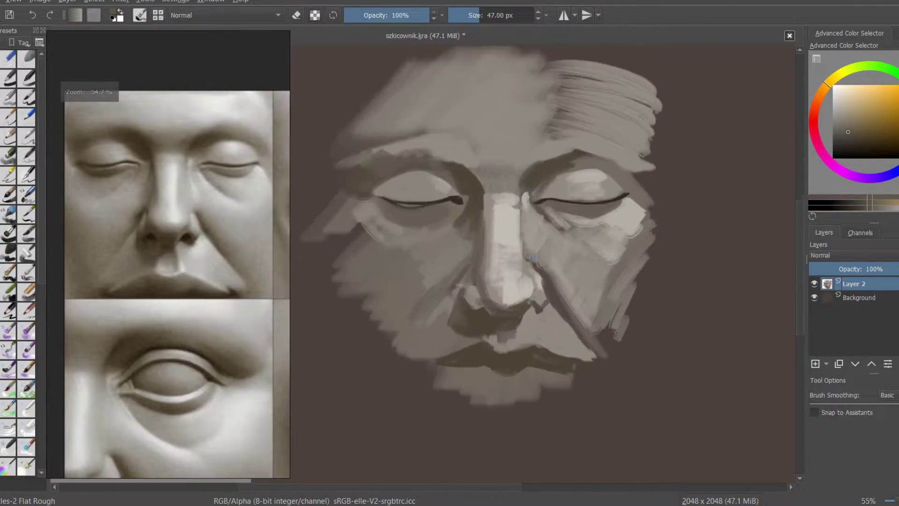
pyautogui.keyDown('ctrl'); pyautogui.click(503, 219); pyautogui.keyUp('ctrl')
pyautogui.moveTo(508, 183)
pyautogui.mouseDown()
pyautogui.moveTo(534, 180)
pyautogui.moveTo(642, 129)
pyautogui.mouseUp()
pyautogui.moveTo(450, 93); pyautogui.dragTo(590, 89)
pyautogui.moveTo(567, 134); pyautogui.dragTo(624, 118)
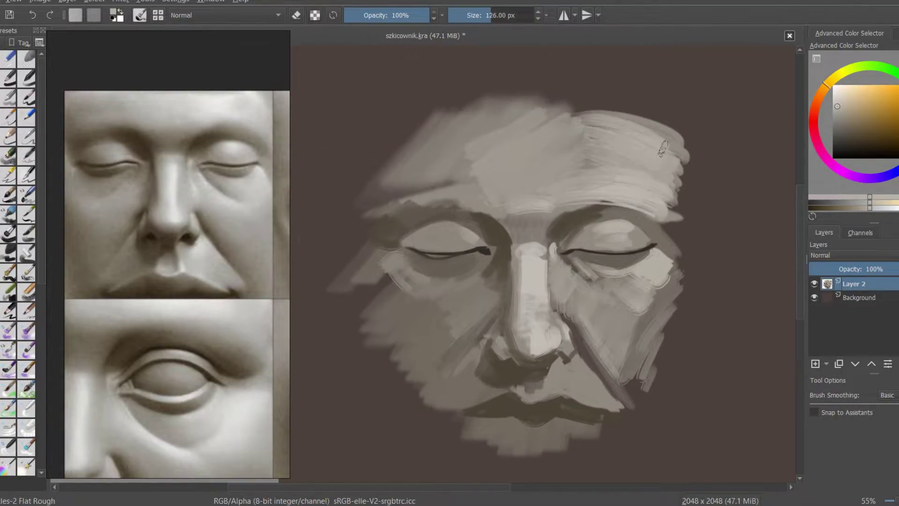
# Darken Layer 2 by lowering lightness in the HSV/HSL Adjustment filter.
pyautogui.hotkey('ctrl', 'u')
pyautogui.moveTo(828, 205); pyautogui.dragTo(812, 204)
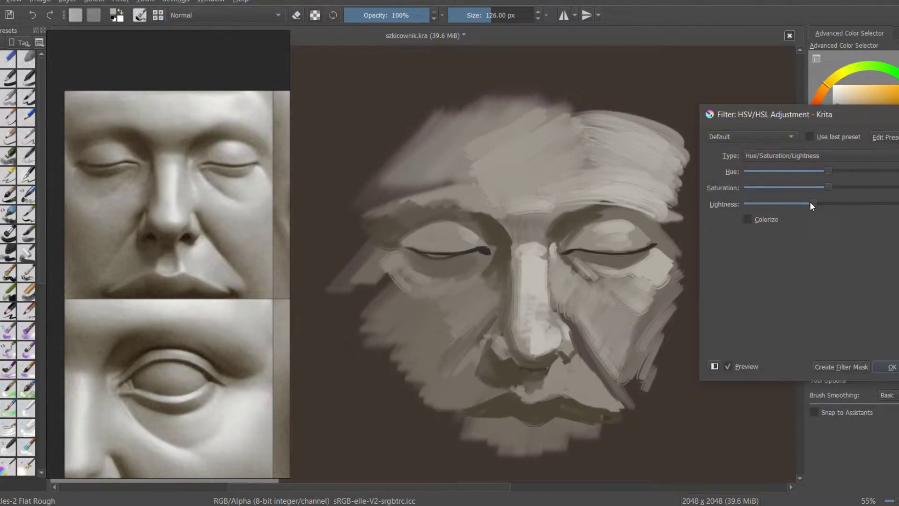
pyautogui.click(890, 367)
# Switch between Layer 2 and the Background layer, ending with Layer 2 active.
pyautogui.scroll(1, 557, 280)
pyautogui.click(834, 286)
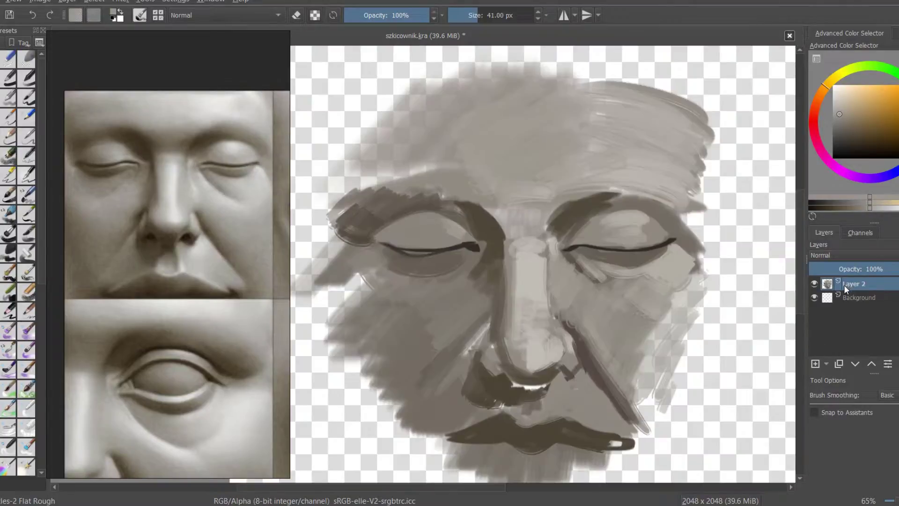
pyautogui.click(841, 297)
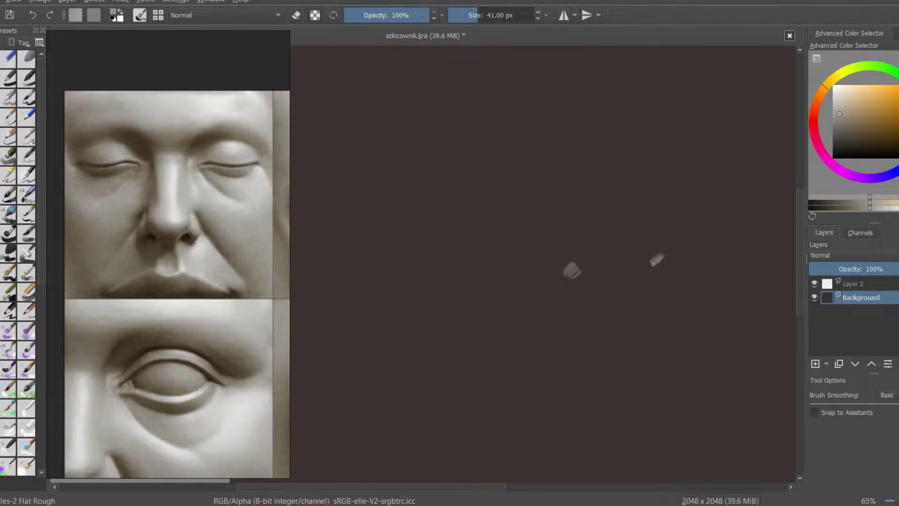
pyautogui.click(870, 286)
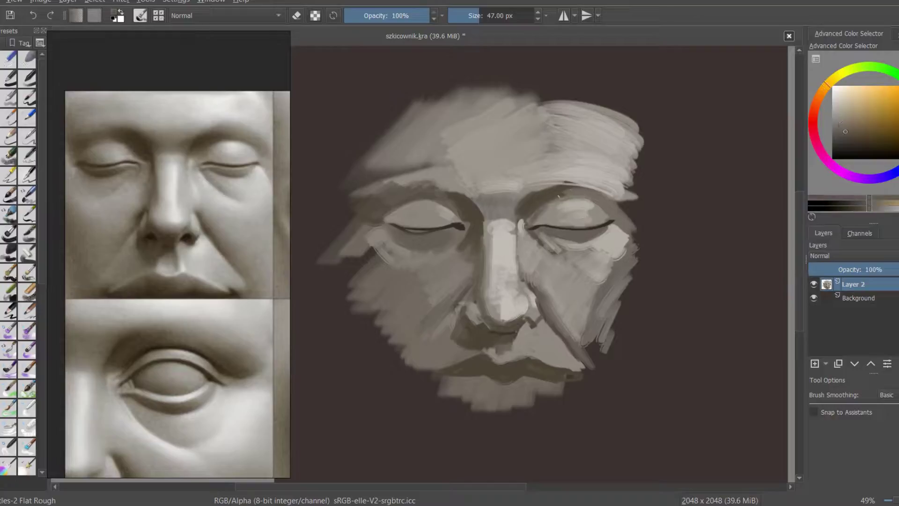
# Smooth the brow shadow with a darker brown Textured Soft brush stroke.
pyautogui.keyDown('ctrl'); pyautogui.click(524, 212); pyautogui.keyUp('ctrl')
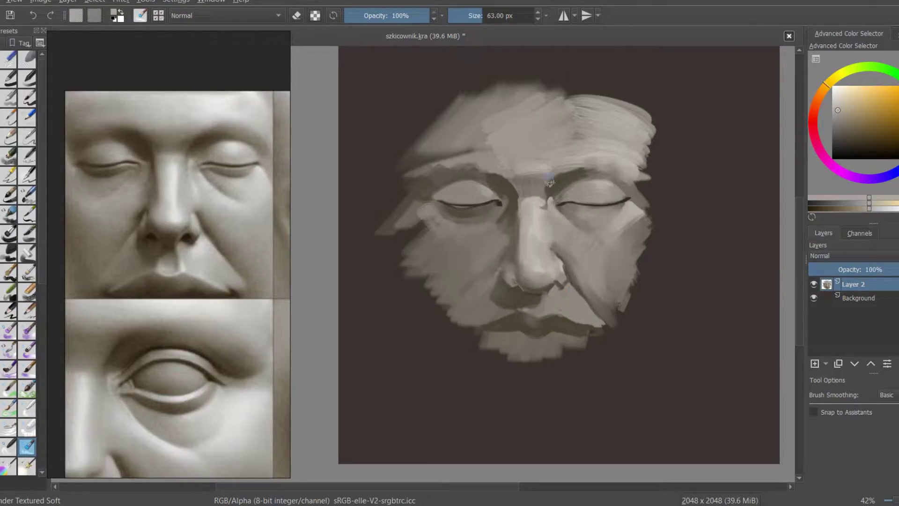
pyautogui.moveTo(494, 149); pyautogui.dragTo(486, 159)
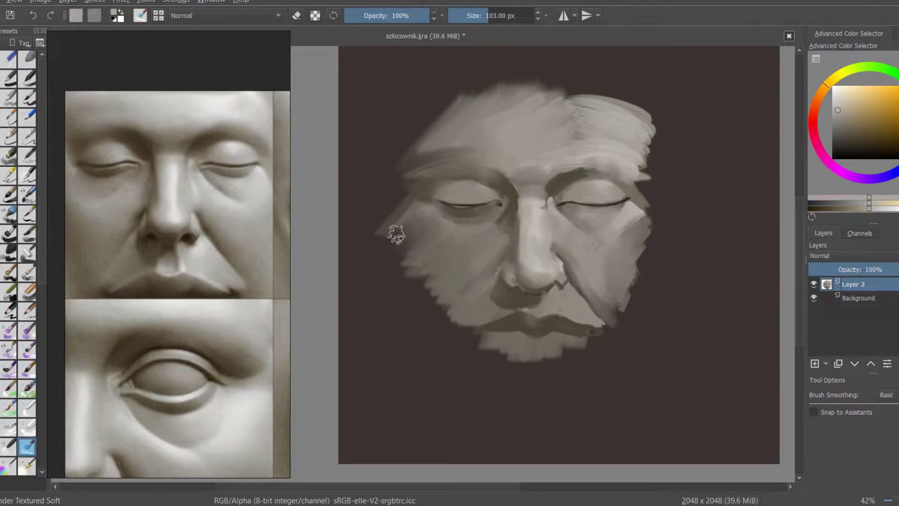
pyautogui.scroll(3, 514, 234)
# Switch to the Ink Soft brush and add faint strokes under the right eye.
pyautogui.rightClick(581, 210)
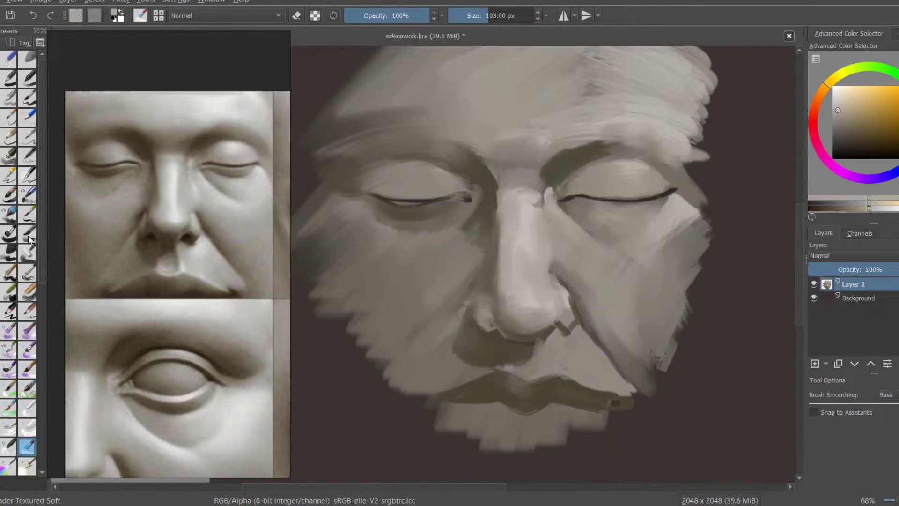
pyautogui.click(27, 232)
pyautogui.press('/')
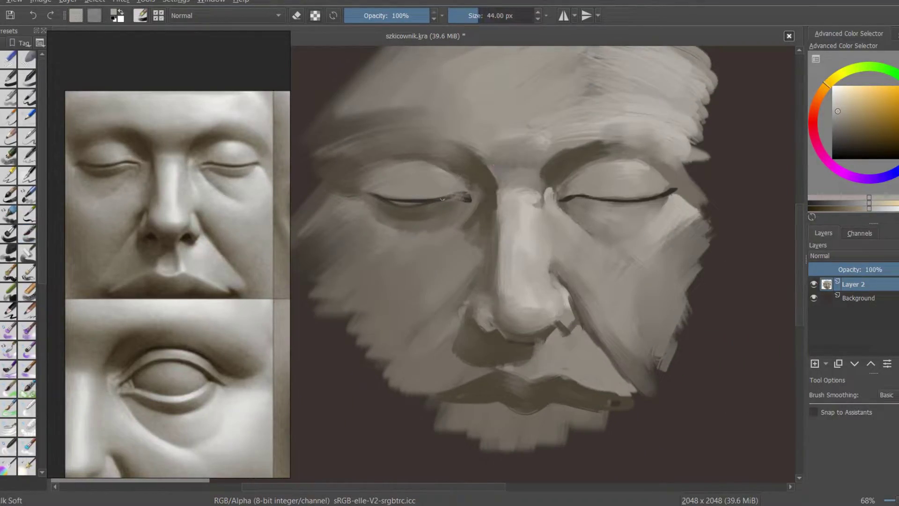
pyautogui.keyDown('ctrl'); pyautogui.click(497, 236); pyautogui.keyUp('ctrl')
pyautogui.moveTo(464, 253); pyautogui.dragTo(477, 253)
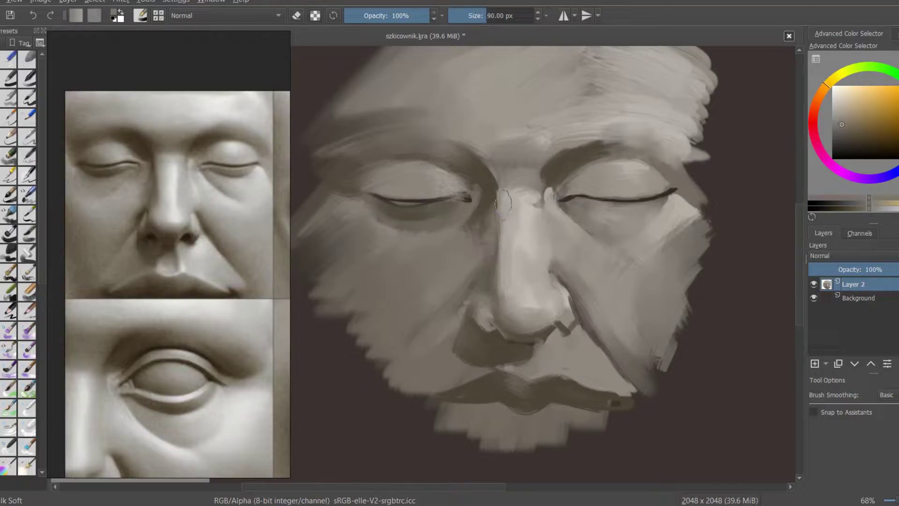
pyautogui.keyDown('ctrl'); pyautogui.click(504, 202); pyautogui.keyUp('ctrl')
pyautogui.moveTo(558, 251); pyautogui.dragTo(544, 251)
pyautogui.moveTo(586, 216)
pyautogui.mouseDown()
pyautogui.moveTo(623, 218)
pyautogui.moveTo(649, 206)
pyautogui.moveTo(665, 214)
pyautogui.mouseUp()
pyautogui.rightClick(569, 189)
pyautogui.click(468, 194)
# Add light strokes at the right eye corner and below the nose, and darken the right nostril.
pyautogui.keyDown('ctrl'); pyautogui.click(674, 220); pyautogui.keyUp('ctrl')
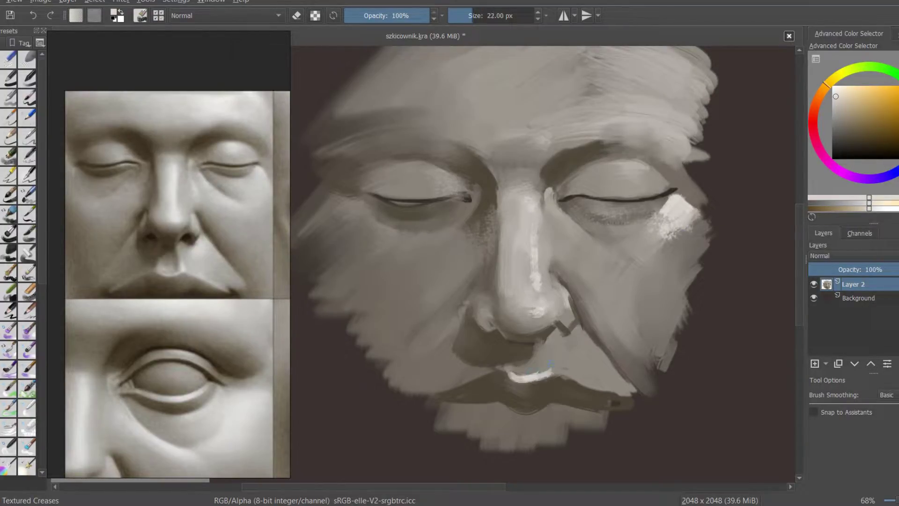
pyautogui.keyDown('ctrl'); pyautogui.click(545, 341); pyautogui.keyUp('ctrl')
pyautogui.moveTo(556, 377)
pyautogui.mouseDown()
pyautogui.moveTo(550, 342)
pyautogui.moveTo(560, 328)
pyautogui.mouseUp()
pyautogui.keyDown('ctrl'); pyautogui.click(538, 345); pyautogui.keyUp('ctrl')
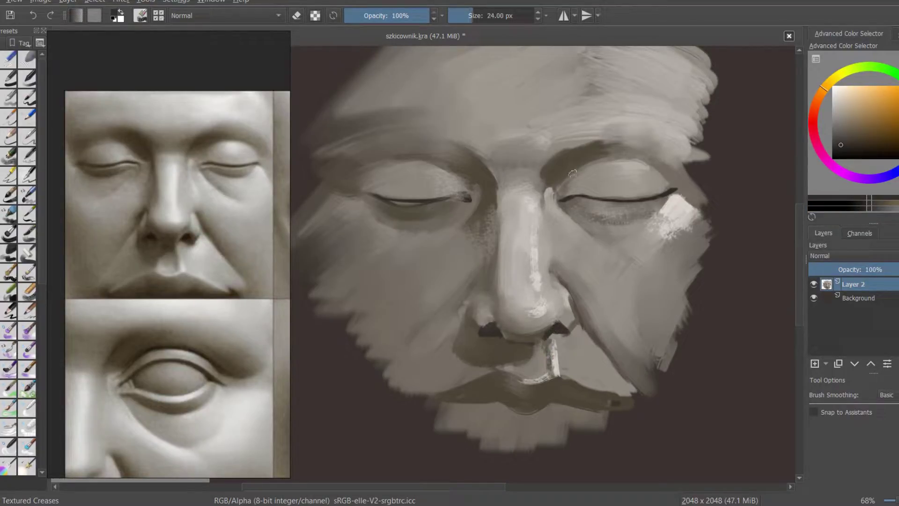
# Dab light paint at the inner right eye corner, then zoom out and sample a darker nose tone.
pyautogui.keyDown('ctrl'); pyautogui.click(538, 201); pyautogui.keyUp('ctrl')
pyautogui.moveTo(549, 191); pyautogui.dragTo(569, 221)
pyautogui.keyDown('ctrl'); pyautogui.click(554, 205); pyautogui.keyUp('ctrl')
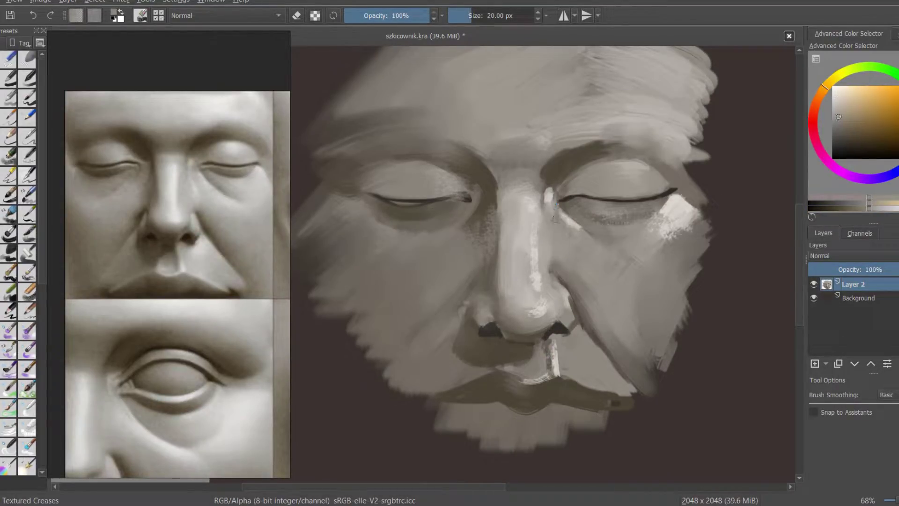
pyautogui.press('-')
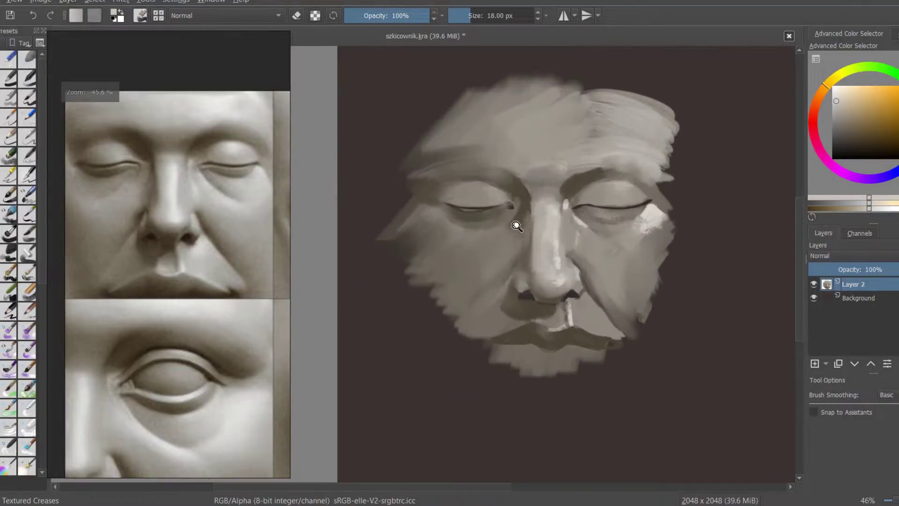
pyautogui.keyDown('ctrl'); pyautogui.click(524, 232); pyautogui.keyUp('ctrl')
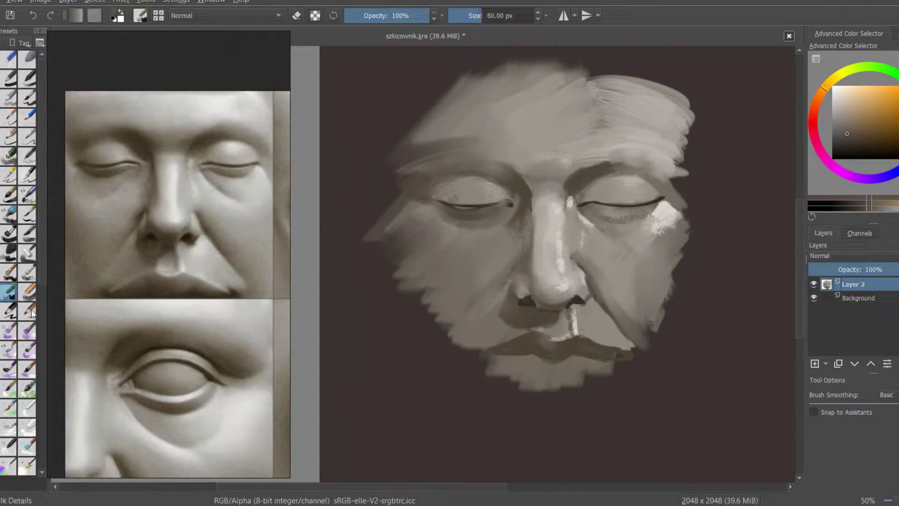
# Switch to the Grainy brush preset, shrink it and sample a light forehead tone.
pyautogui.click(27, 292)
pyautogui.press('[')
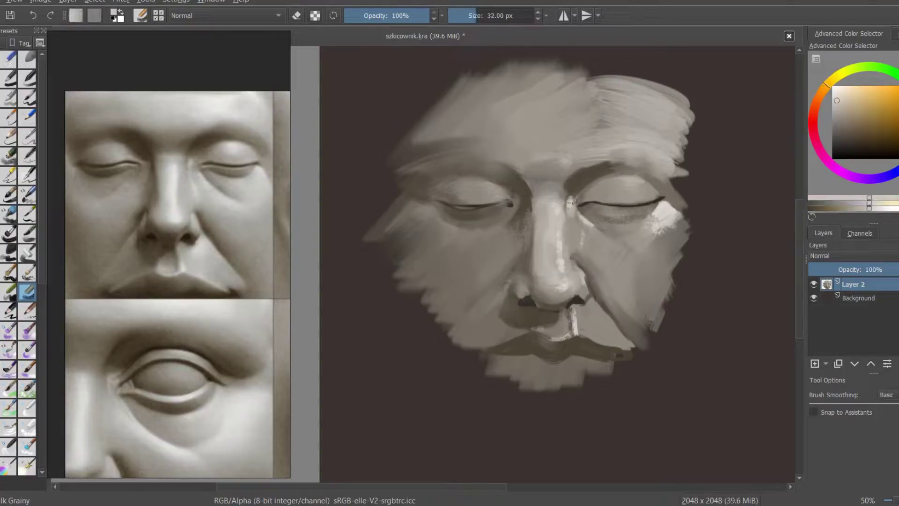
pyautogui.keyDown('ctrl'); pyautogui.click(567, 179); pyautogui.keyUp('ctrl')
pyautogui.press('[')
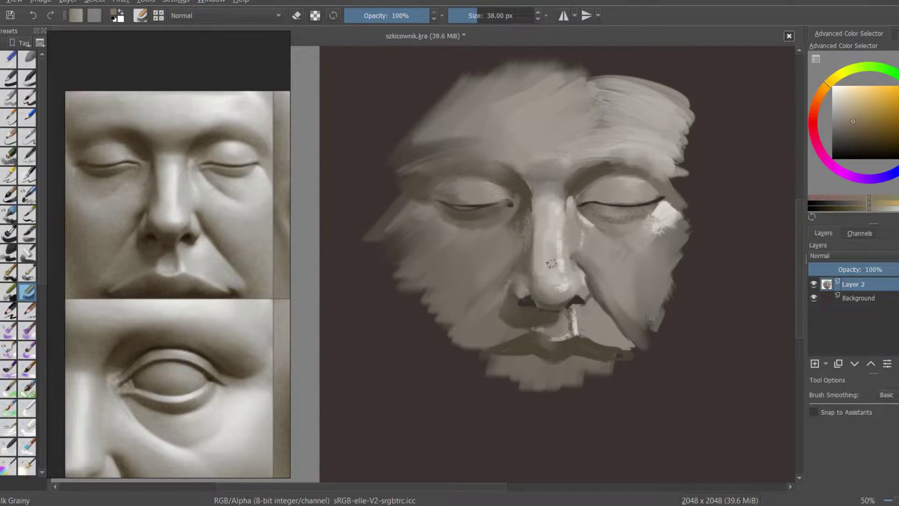
pyautogui.scroll(1, 537, 311)
# Sample alternating light and dark face tones while narrowing the brush.
pyautogui.keyDown('ctrl'); pyautogui.click(566, 358); pyautogui.keyUp('ctrl')
pyautogui.press('[')
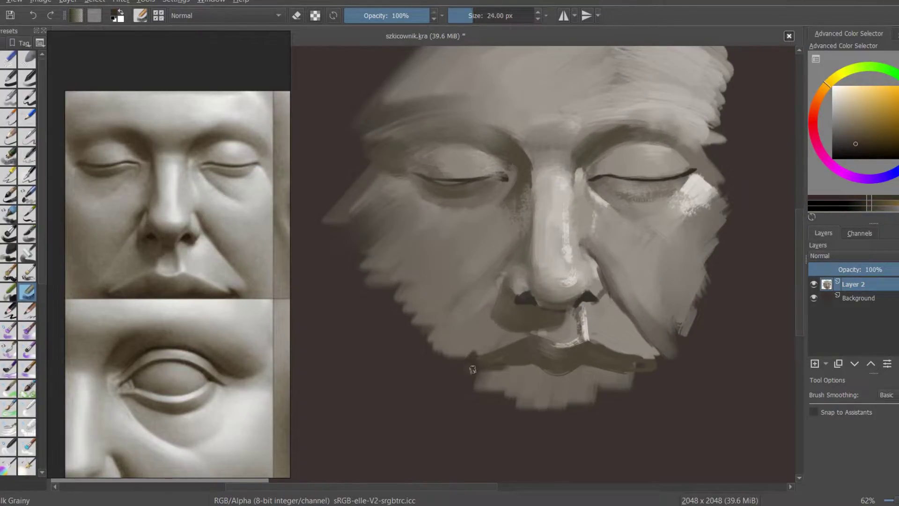
pyautogui.keyDown('ctrl'); pyautogui.click(602, 261); pyautogui.keyUp('ctrl')
pyautogui.press('[')
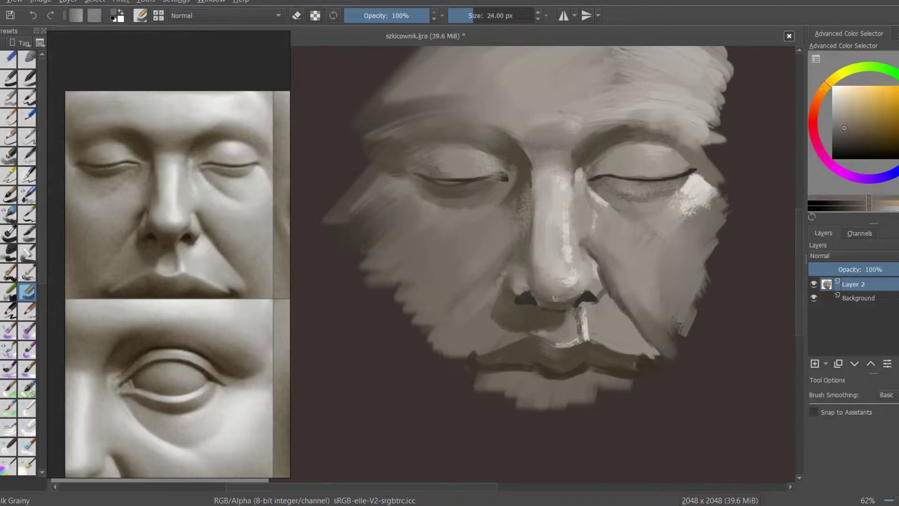
pyautogui.keyDown('ctrl'); pyautogui.click(536, 310); pyautogui.keyUp('ctrl')
pyautogui.press('[')
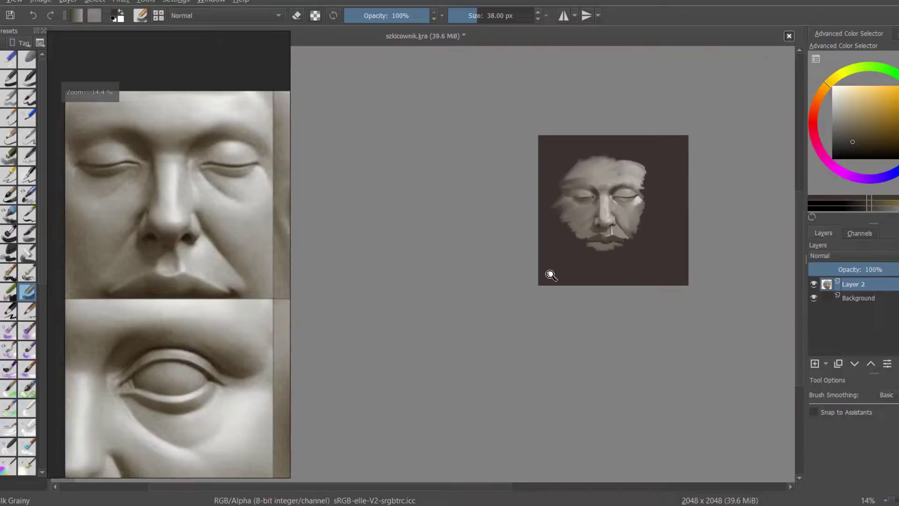
pyautogui.scroll(-1, 589, 157)
# Paint darker strokes down the nose and the fold beside it.
pyautogui.keyDown('ctrl'); pyautogui.click(604, 262); pyautogui.keyUp('ctrl')
pyautogui.moveTo(592, 246)
pyautogui.mouseDown()
pyautogui.moveTo(587, 276)
pyautogui.moveTo(635, 289)
pyautogui.mouseUp()
pyautogui.keyDown('ctrl'); pyautogui.click(607, 246); pyautogui.keyUp('ctrl')
pyautogui.press('[')
pyautogui.press('[')
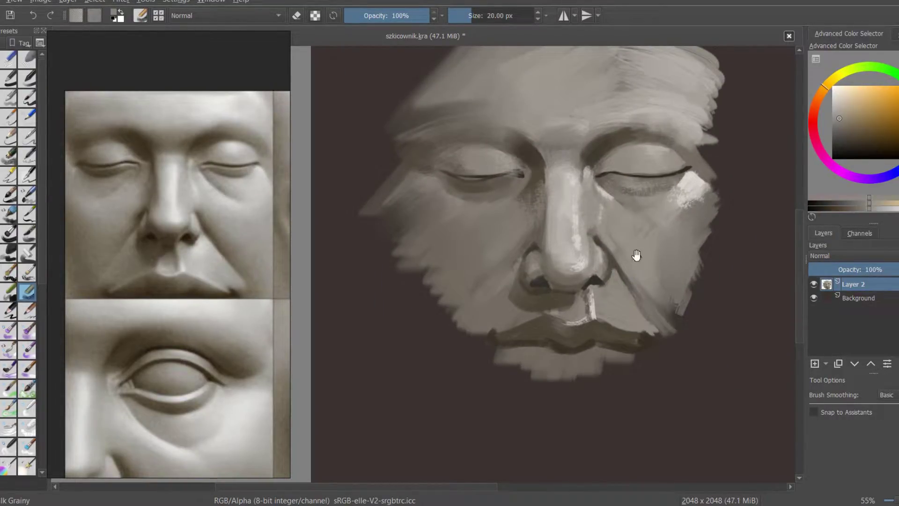
pyautogui.scroll(-1, 634, 255)
pyautogui.press(']')
pyautogui.press(']')
pyautogui.press(']')
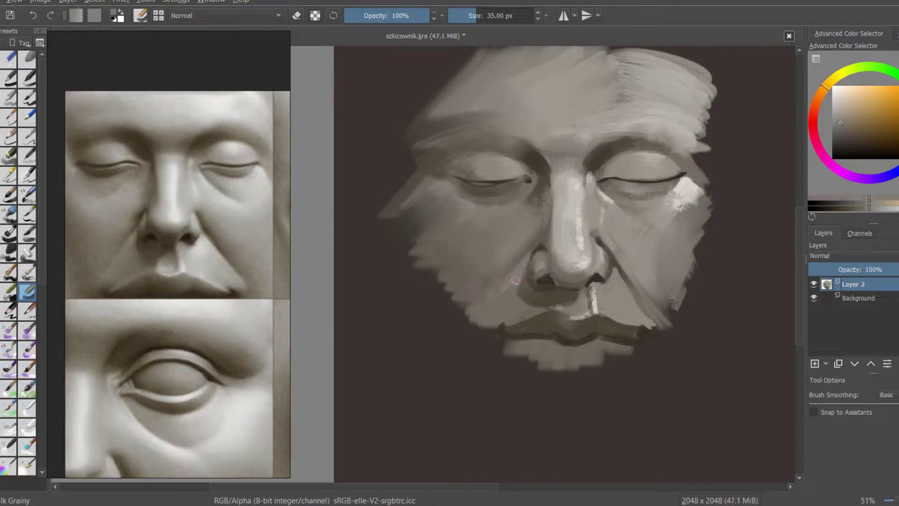
pyautogui.press('[')
pyautogui.press('[')
pyautogui.press('[')
# Sample darker and lighter cheek tones and fine-tune the brush size.
pyautogui.keyDown('ctrl'); pyautogui.click(497, 337); pyautogui.keyUp('ctrl')
pyautogui.scroll(-1, 657, 328)
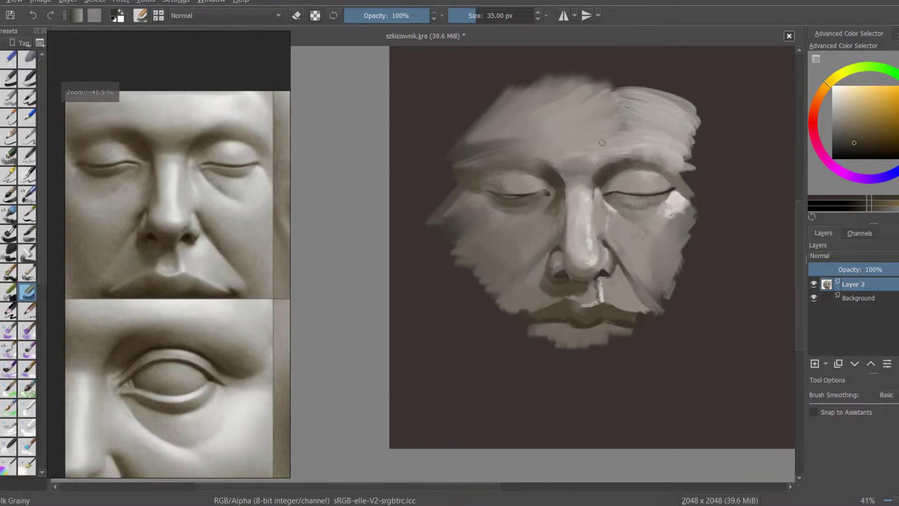
pyautogui.keyDown('ctrl'); pyautogui.click(582, 178); pyautogui.keyUp('ctrl')
pyautogui.press(']')
pyautogui.press(']')
pyautogui.press(']')
pyautogui.press('[')
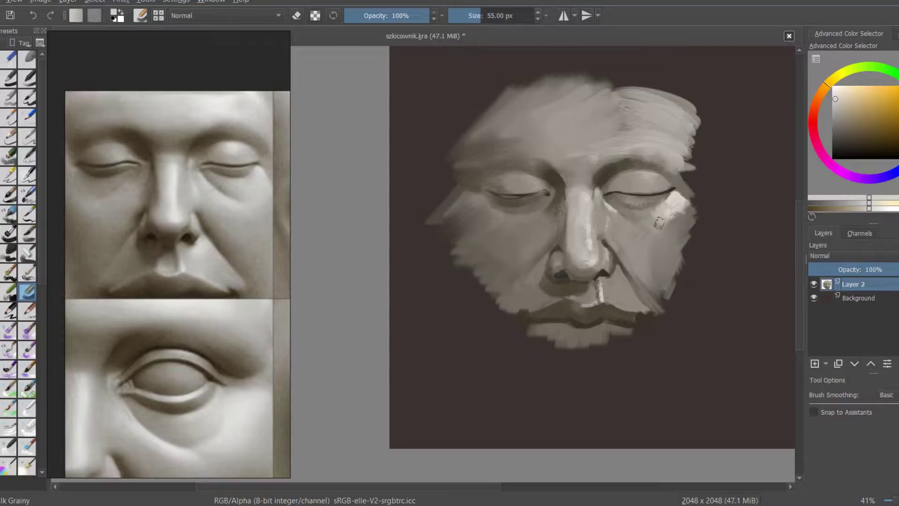
pyautogui.keyDown('ctrl'); pyautogui.click(633, 219); pyautogui.keyUp('ctrl')
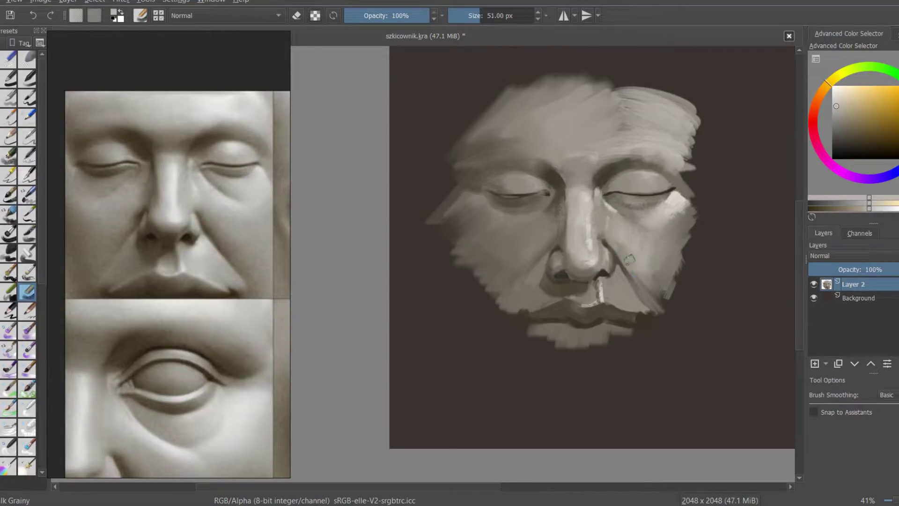
pyautogui.keyDown('ctrl'); pyautogui.click(649, 305); pyautogui.keyUp('ctrl')
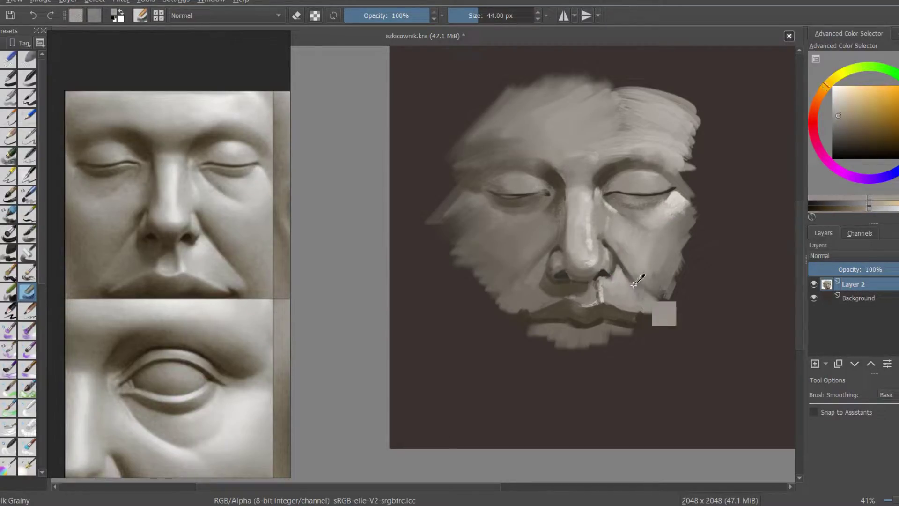
# Lighten the upper right eyelid with a smaller brush and a light face tone.
pyautogui.scroll(2, 492, 251)
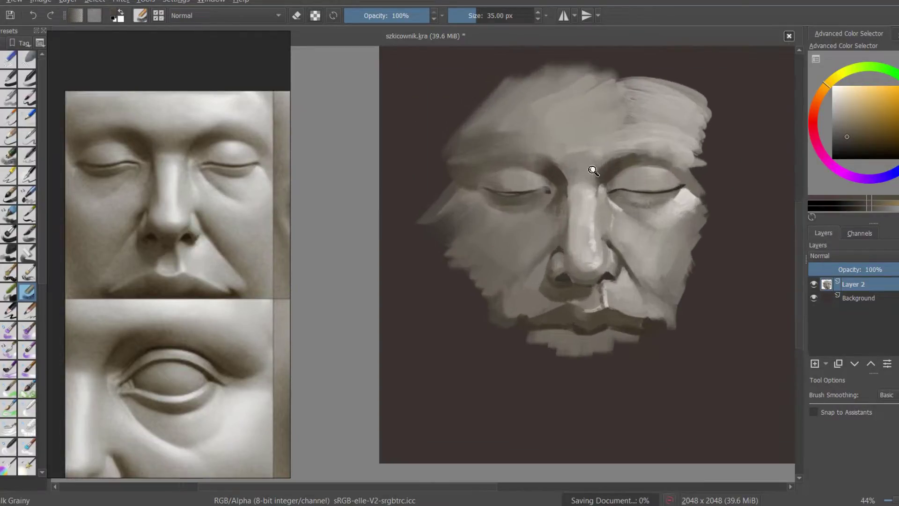
pyautogui.keyDown('ctrl'); pyautogui.click(693, 256); pyautogui.keyUp('ctrl')
pyautogui.press('[')
pyautogui.moveTo(655, 196); pyautogui.dragTo(609, 200)
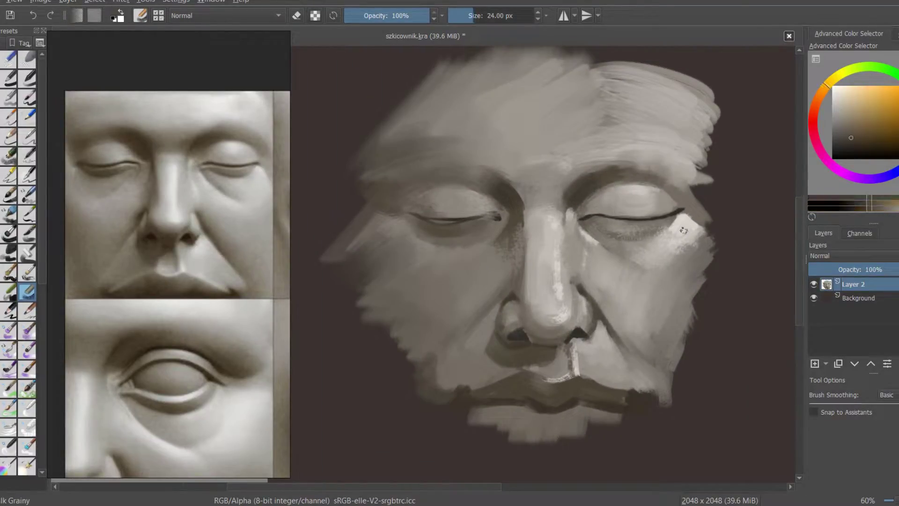
pyautogui.keyDown('ctrl'); pyautogui.click(611, 234); pyautogui.keyUp('ctrl')
pyautogui.press('[')
# Sample a light tone near the nose and bring up the quick brush palette.
pyautogui.scroll(3, 651, 195)
pyautogui.scroll(-2, 651, 195)
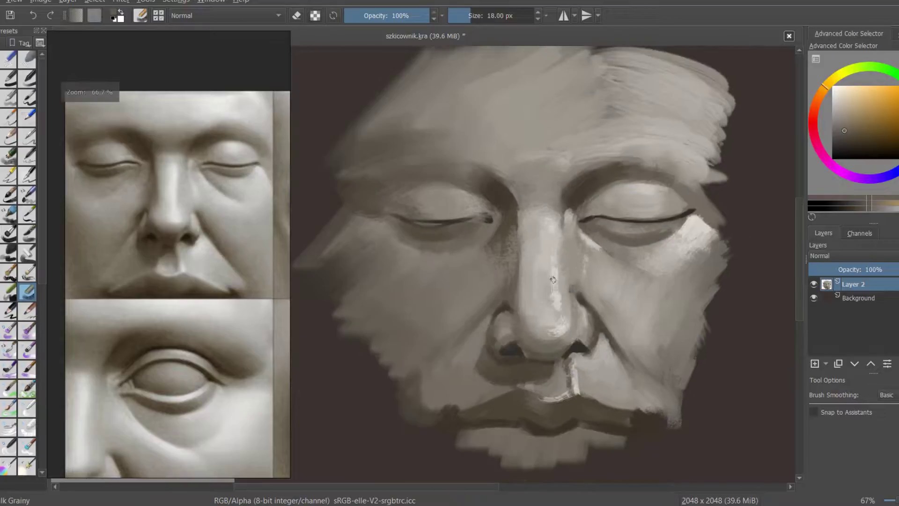
pyautogui.keyDown('ctrl'); pyautogui.click(553, 305); pyautogui.keyUp('ctrl')
pyautogui.rightClick(486, 195)
# Switch to the Airbrush Soft brush and darken the left nostril edge.
pyautogui.click(534, 253)
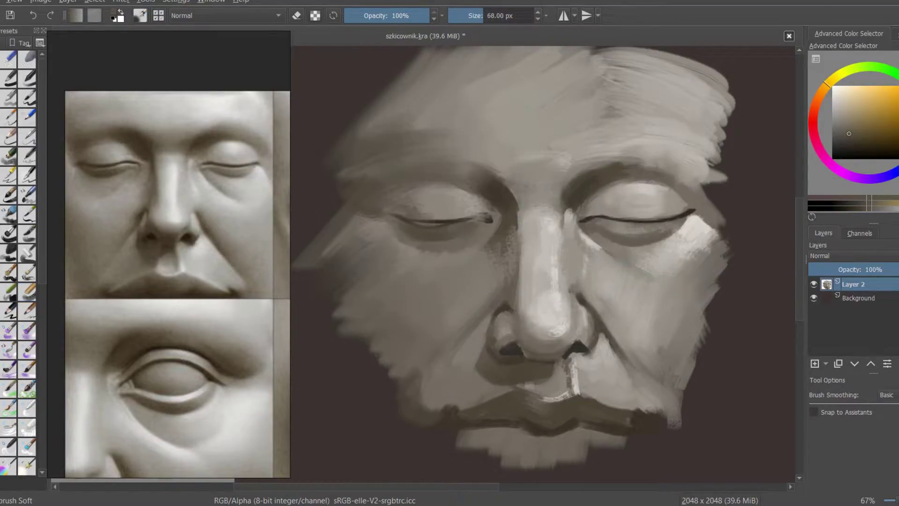
pyautogui.moveTo(512, 315); pyautogui.dragTo(492, 333)
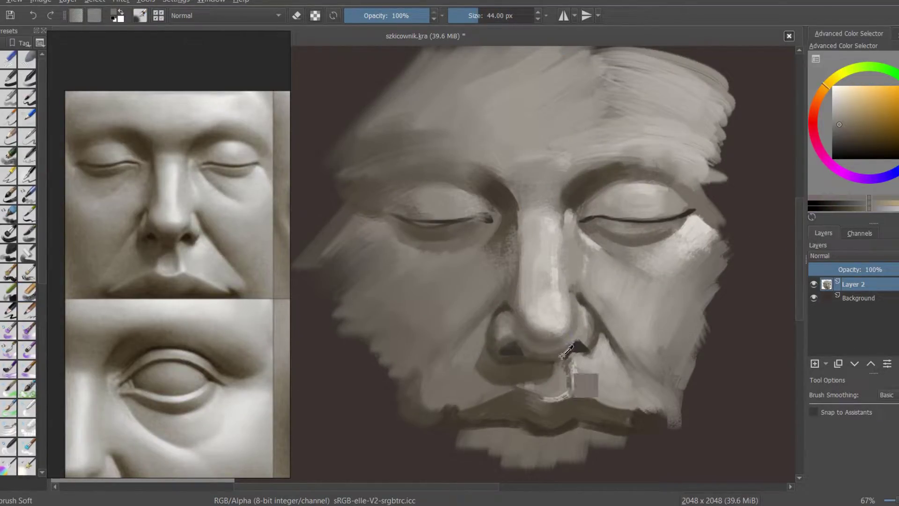
pyautogui.keyDown('ctrl'); pyautogui.click(578, 349); pyautogui.keyUp('ctrl')
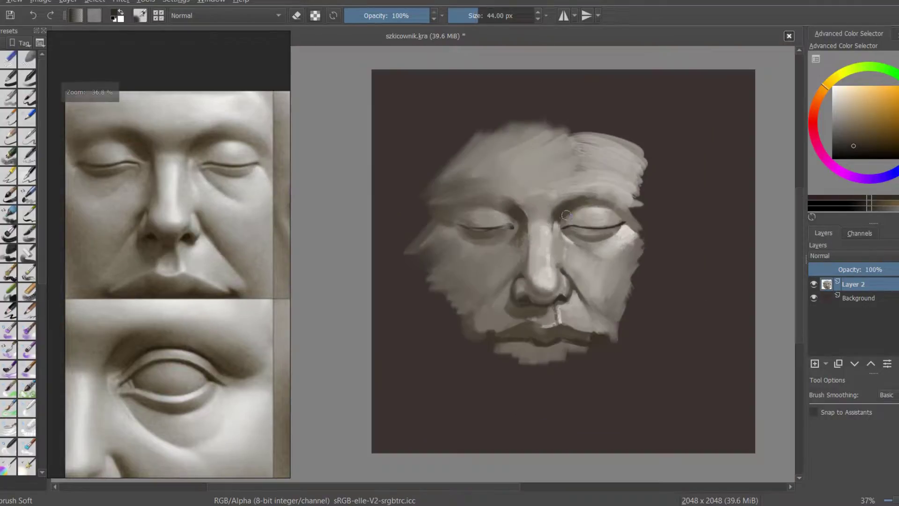
pyautogui.scroll(-3, 550, 335)
pyautogui.keyDown('ctrl'); pyautogui.click(544, 272); pyautogui.keyUp('ctrl')
pyautogui.keyDown('ctrl'); pyautogui.click(506, 294); pyautogui.keyUp('ctrl')
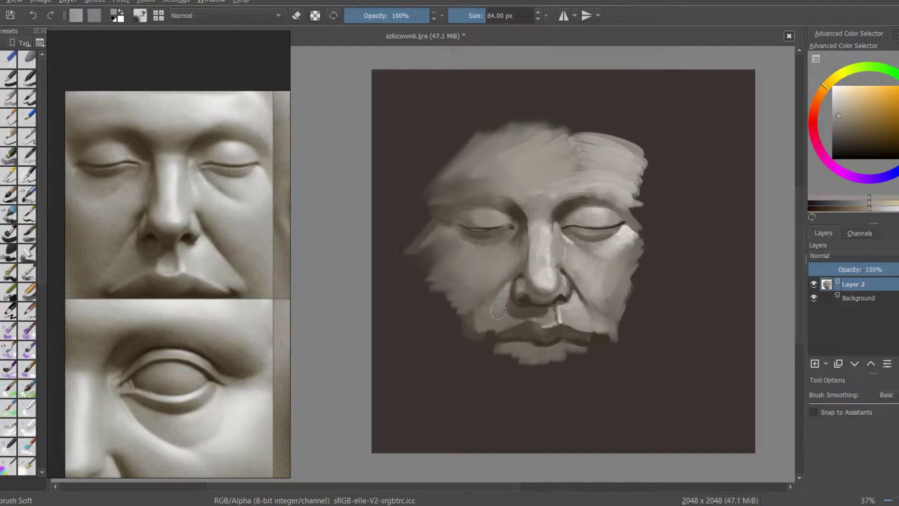
pyautogui.moveTo(506, 294); pyautogui.dragTo(571, 318)
# Enlarge the brush greatly and lighten the forehead with soft light strokes.
pyautogui.keyDown('ctrl'); pyautogui.click(729, 173); pyautogui.keyUp('ctrl')
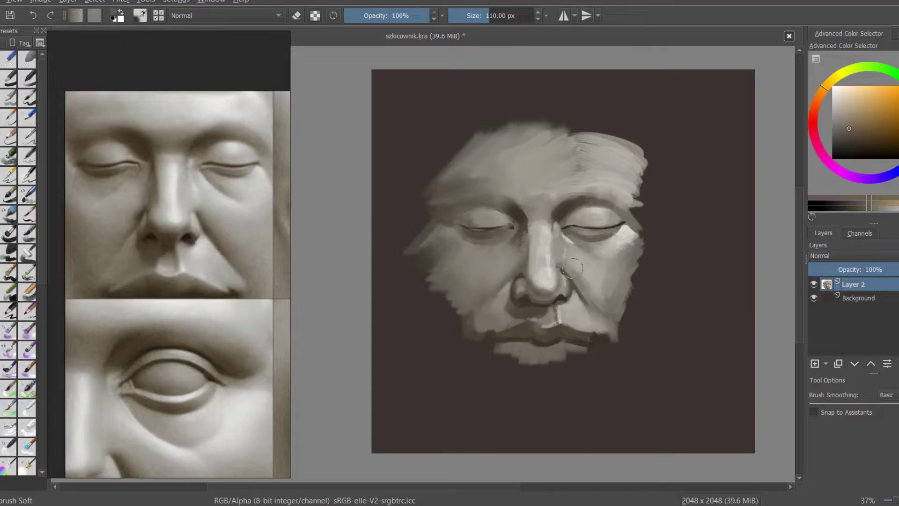
pyautogui.keyDown('ctrl'); pyautogui.click(544, 210); pyautogui.keyUp('ctrl')
pyautogui.moveTo(519, 201); pyautogui.dragTo(543, 206)
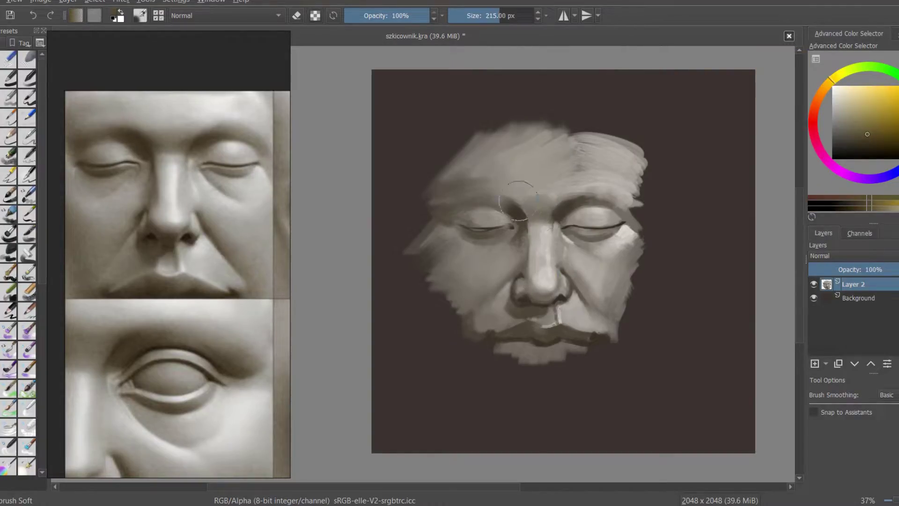
pyautogui.keyDown('ctrl'); pyautogui.click(601, 229); pyautogui.keyUp('ctrl')
pyautogui.moveTo(602, 160); pyautogui.dragTo(538, 188)
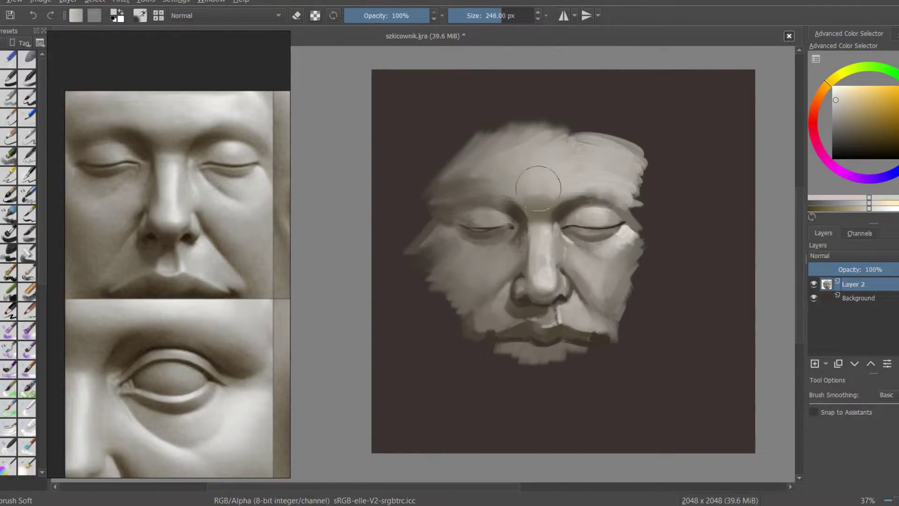
# Sample darker eye-area tones to crisp up the closed eyelid lines.
pyautogui.keyDown('ctrl'); pyautogui.click(498, 238); pyautogui.keyUp('ctrl')
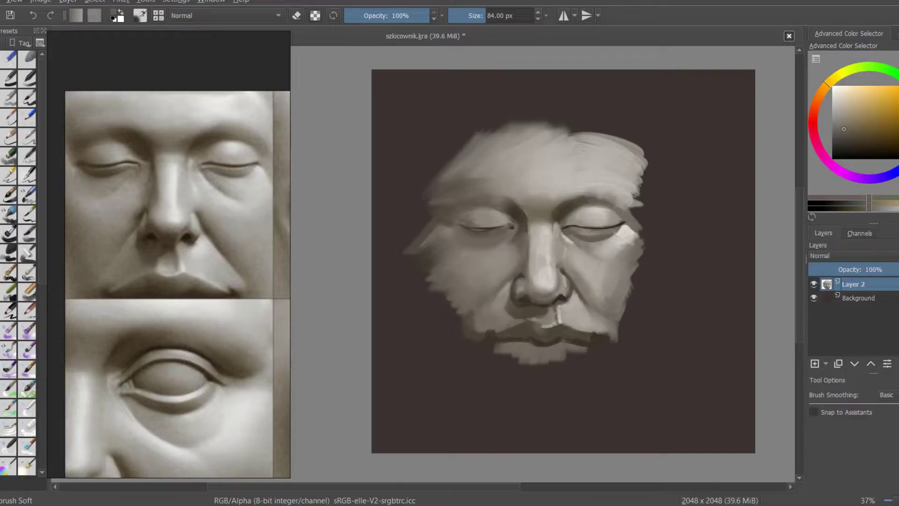
pyautogui.keyDown('ctrl'); pyautogui.click(586, 280); pyautogui.keyUp('ctrl')
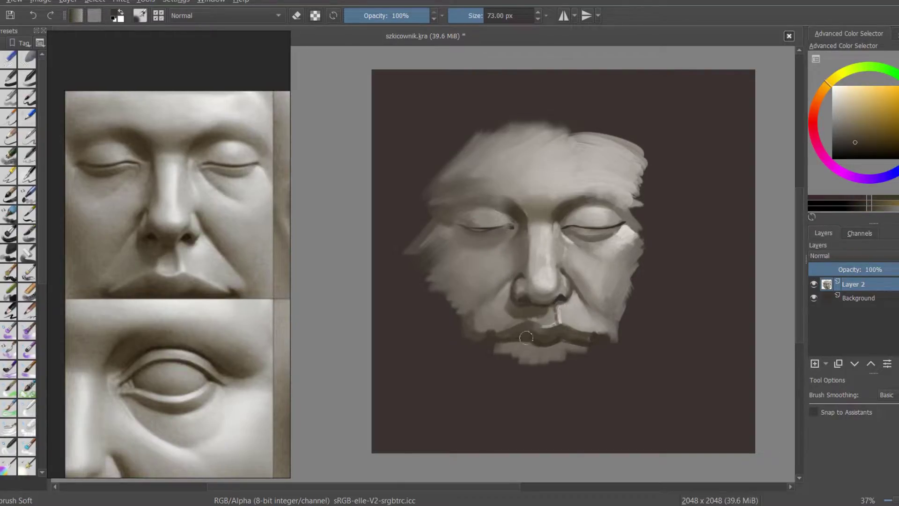
pyautogui.scroll(2, 565, 206)
pyautogui.keyDown('ctrl'); pyautogui.click(573, 278); pyautogui.keyUp('ctrl')
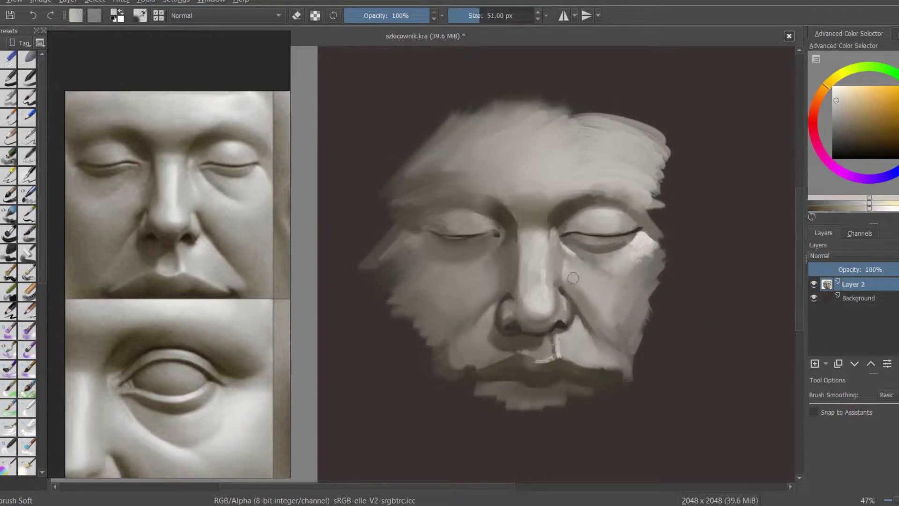
pyautogui.keyDown('ctrl'); pyautogui.click(560, 237); pyautogui.keyUp('ctrl')
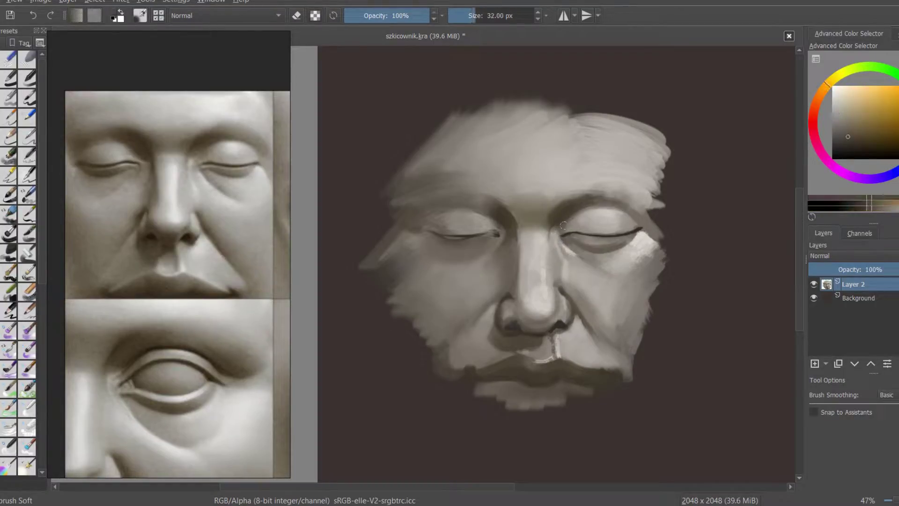
pyautogui.scroll(2, 562, 237)
pyautogui.rightClick(569, 240)
# Switch to the Knife brush preset, sample a light face tone and save the painting.
pyautogui.click(28, 272)
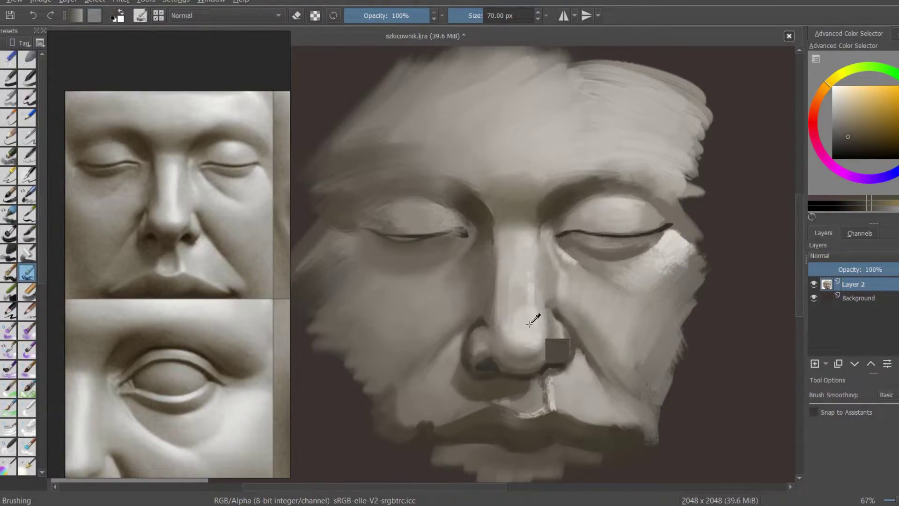
pyautogui.keyDown('ctrl'); pyautogui.click(557, 350); pyautogui.keyUp('ctrl')
pyautogui.scroll(-3, 533, 245)
pyautogui.hotkey('ctrl', 's')
pyautogui.scroll(1, 580, 284)
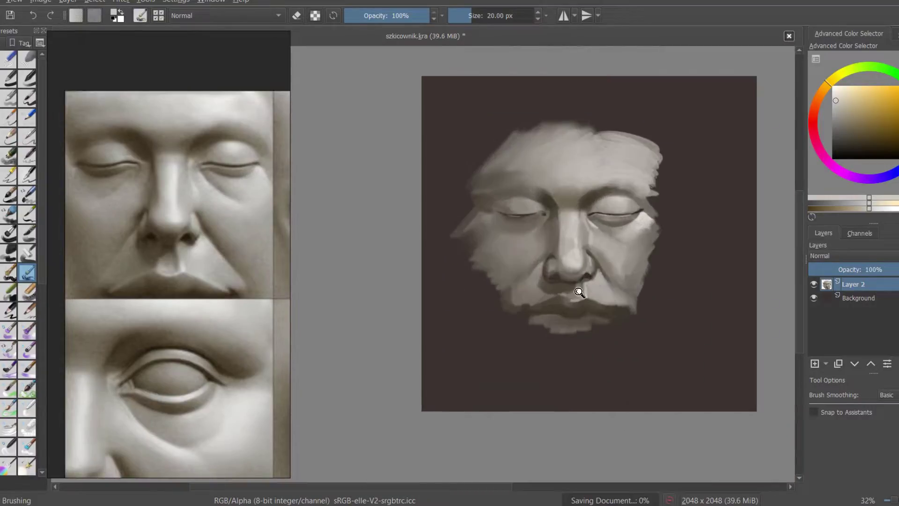
pyautogui.scroll(2, 579, 285)
# Paint light strokes at the nose base and diagonally right of the nostril.
pyautogui.press('[')
pyautogui.press('[')
pyautogui.press('[')
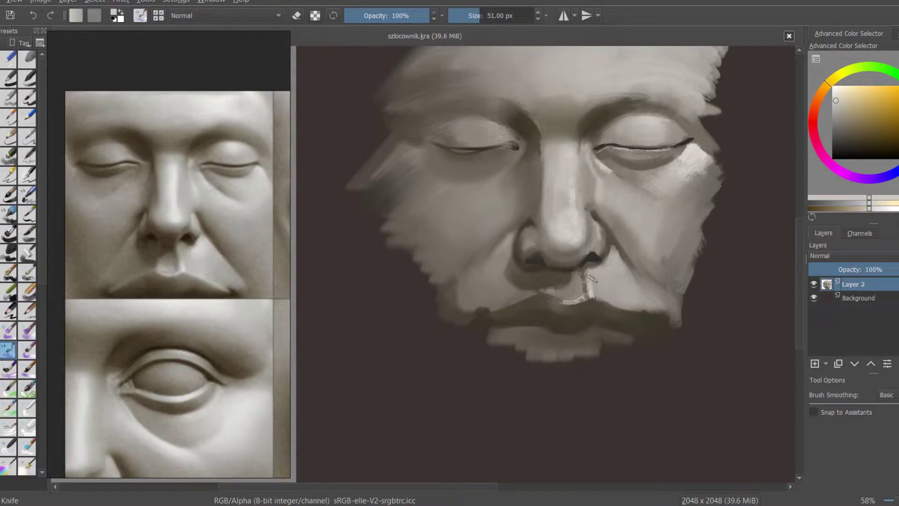
pyautogui.moveTo(591, 274); pyautogui.dragTo(601, 298)
pyautogui.scroll(2, 600, 257)
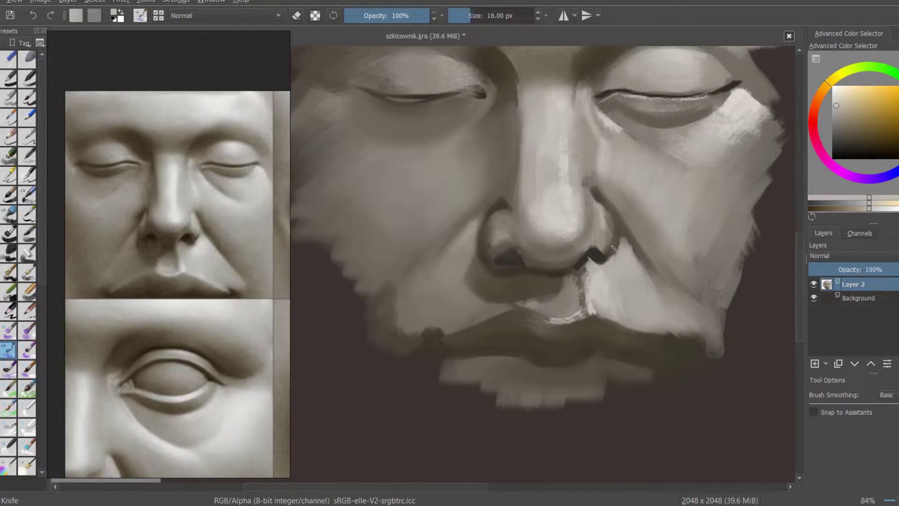
pyautogui.keyDown('ctrl'); pyautogui.click(612, 247); pyautogui.keyUp('ctrl')
pyautogui.press(']')
pyautogui.press(']')
pyautogui.press(']')
pyautogui.keyDown('ctrl'); pyautogui.click(621, 248); pyautogui.keyUp('ctrl')
pyautogui.moveTo(623, 243); pyautogui.dragTo(669, 283)
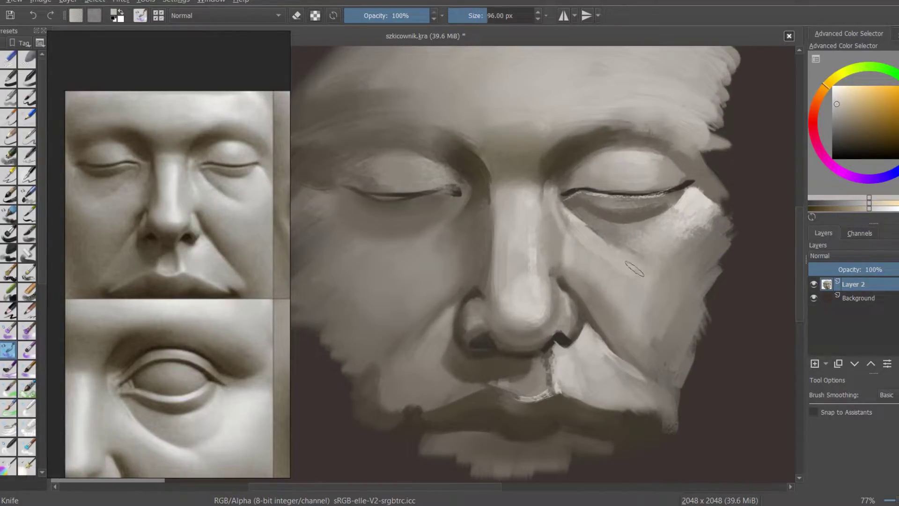
# Enlarge the brush and paint a light stroke on the left cheek.
pyautogui.scroll(-6, 540, 281)
pyautogui.scroll(3, 612, 214)
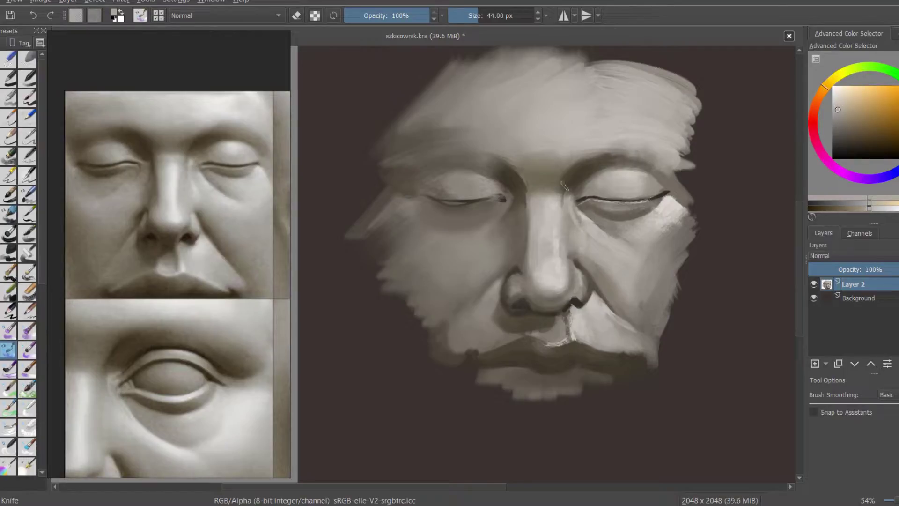
pyautogui.keyDown('ctrl'); pyautogui.click(498, 222); pyautogui.keyUp('ctrl')
pyautogui.press(']')
pyautogui.press(']')
pyautogui.moveTo(412, 211); pyautogui.dragTo(443, 255)
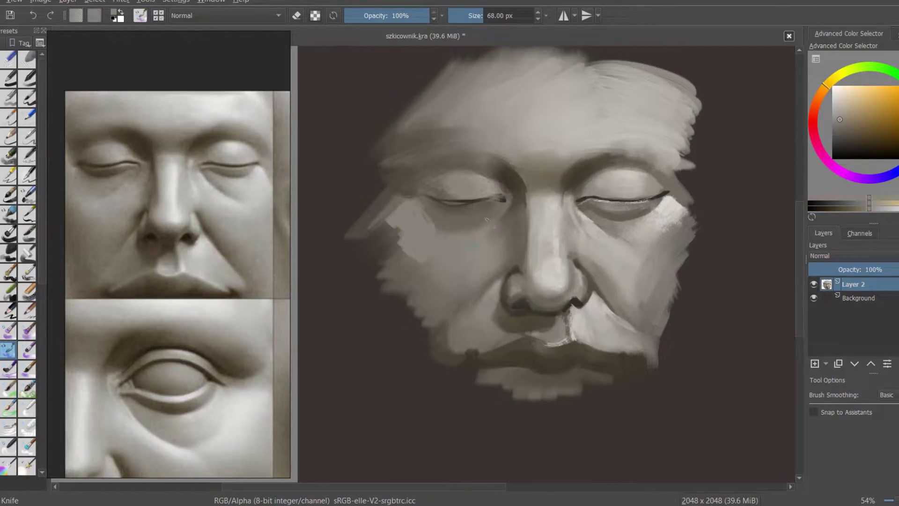
# Sample progressively darker tones to shade around the nose base.
pyautogui.keyDown('ctrl'); pyautogui.click(554, 353); pyautogui.keyUp('ctrl')
pyautogui.press('[')
pyautogui.press('[')
pyautogui.press('[')
pyautogui.keyDown('ctrl'); pyautogui.click(504, 272); pyautogui.keyUp('ctrl')
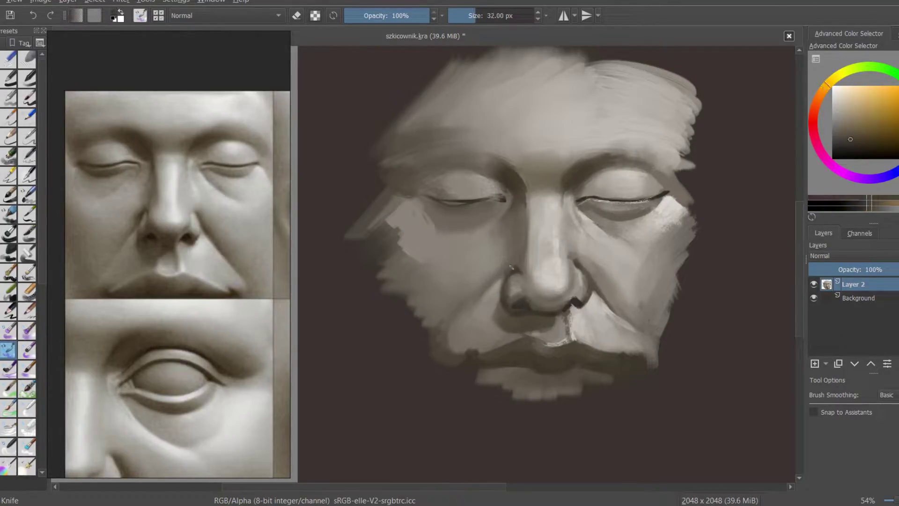
pyautogui.press(']')
pyautogui.scroll(2, 530, 304)
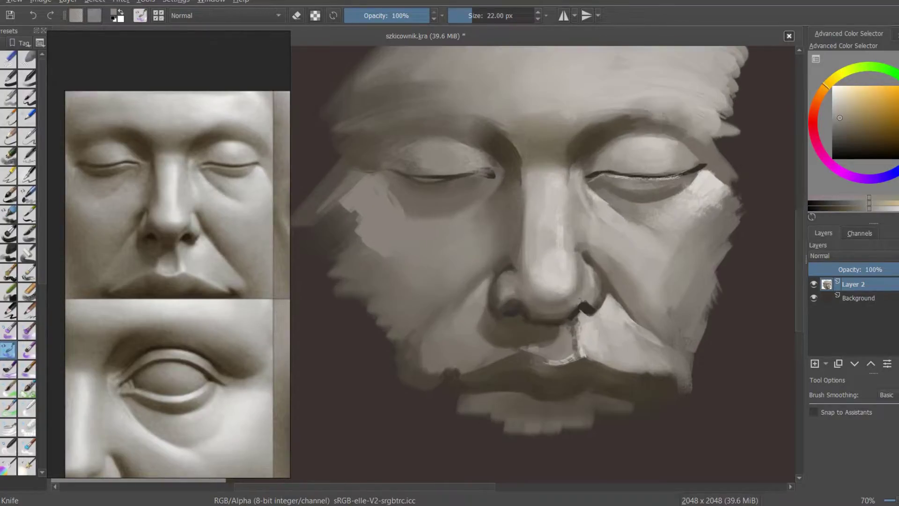
pyautogui.keyDown('ctrl'); pyautogui.click(591, 305); pyautogui.keyUp('ctrl')
pyautogui.keyDown('ctrl'); pyautogui.click(585, 304); pyautogui.keyUp('ctrl')
pyautogui.scroll(2, 583, 306)
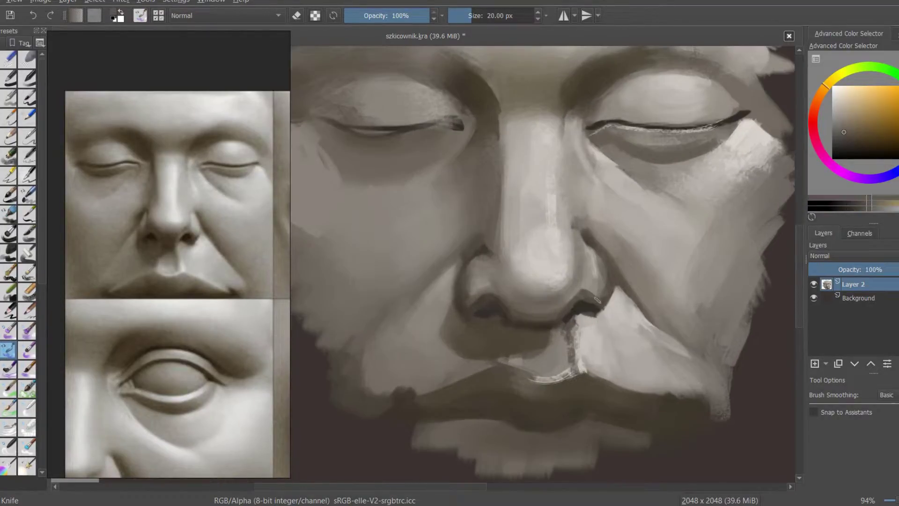
# Shrink the brush and add light and dark nostril detail.
pyautogui.press('[')
pyautogui.press('[')
pyautogui.press('[')
pyautogui.keyDown('ctrl'); pyautogui.click(572, 292); pyautogui.keyUp('ctrl')
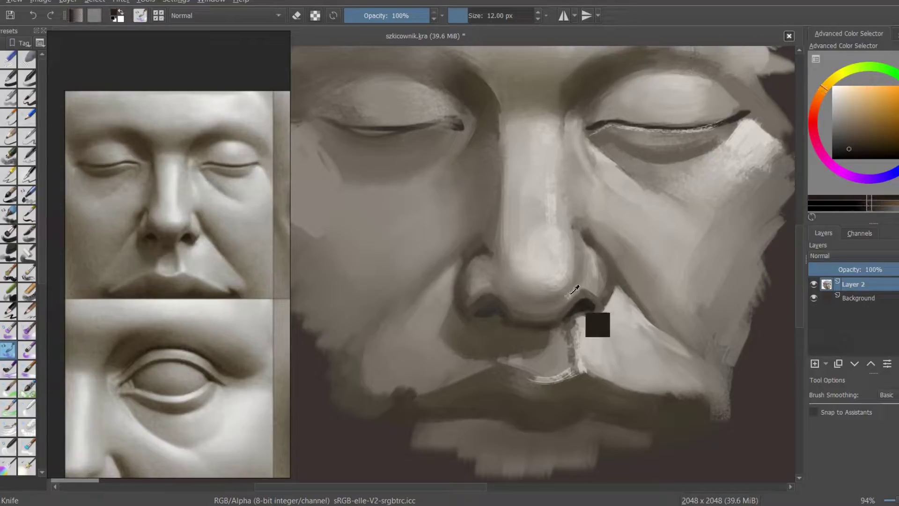
pyautogui.keyDown('ctrl'); pyautogui.click(583, 297); pyautogui.keyUp('ctrl')
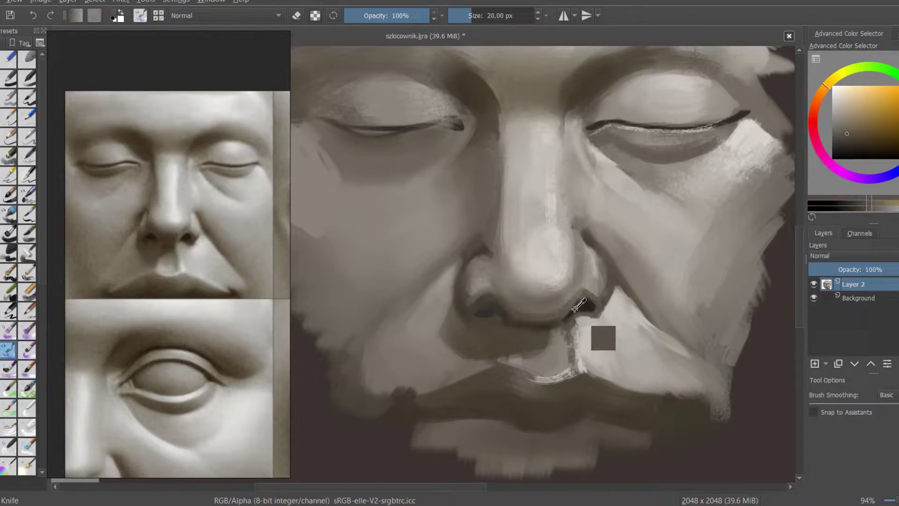
pyautogui.scroll(-2, 497, 313)
pyautogui.press(']')
# Switch to a fine inking brush from the quick palette and sample a light nose tone.
pyautogui.rightClick(496, 313)
pyautogui.click(424, 295)
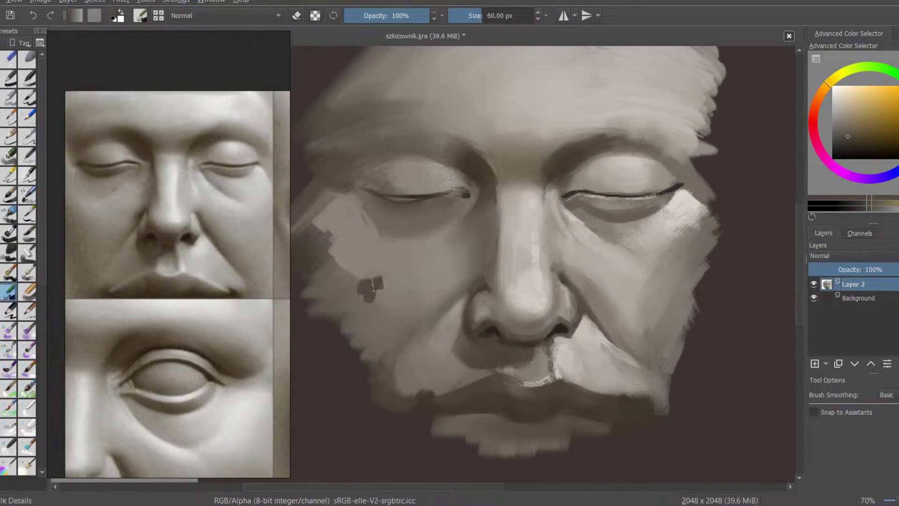
pyautogui.scroll(-1, 332, 388)
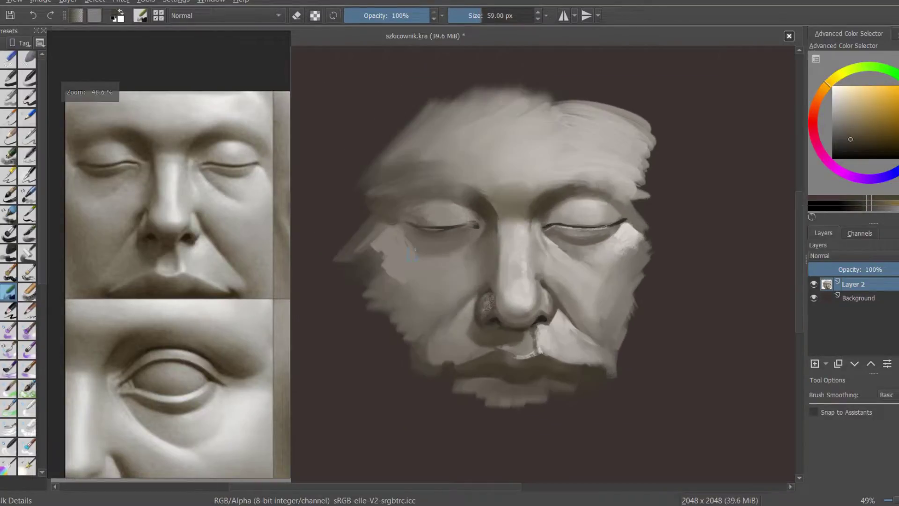
pyautogui.press('/')
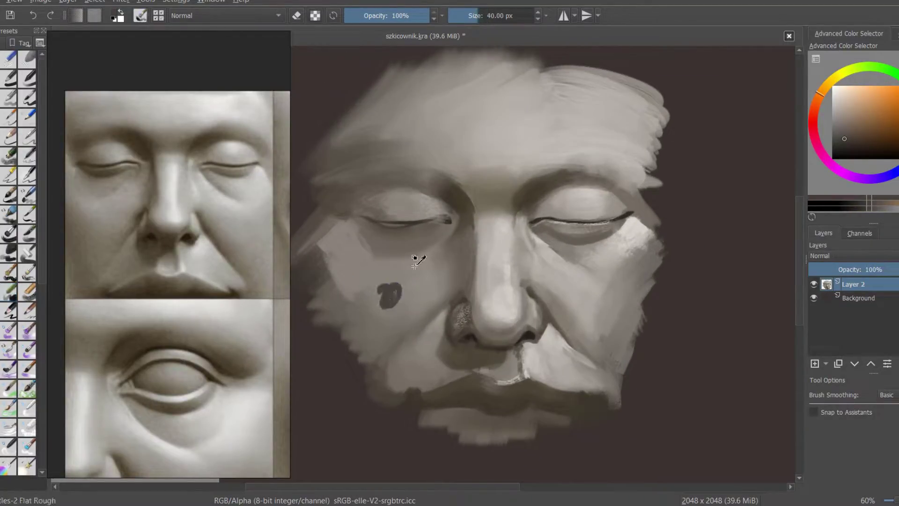
pyautogui.keyDown('ctrl'); pyautogui.click(505, 263); pyautogui.keyUp('ctrl')
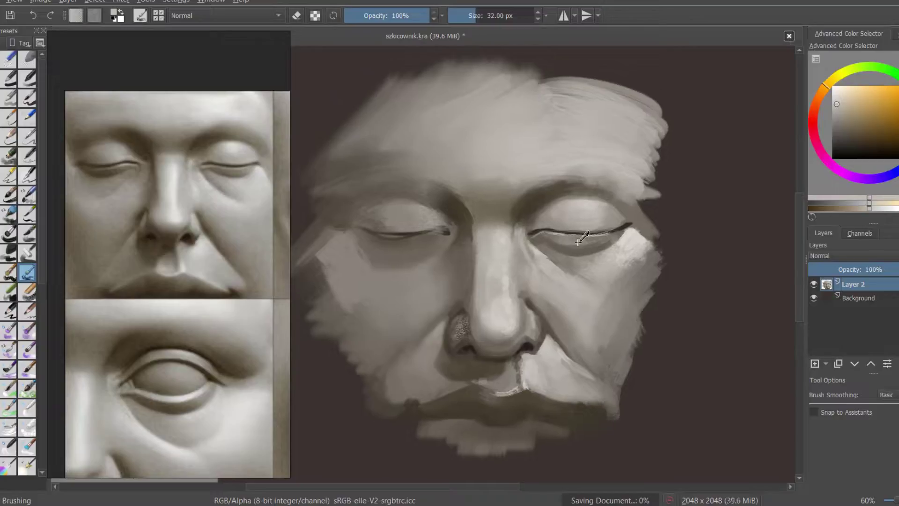
# Return to the brush and sample a darker grey from the lower face.
pyautogui.scroll(1, 505, 264)
pyautogui.press(']')
pyautogui.press(']')
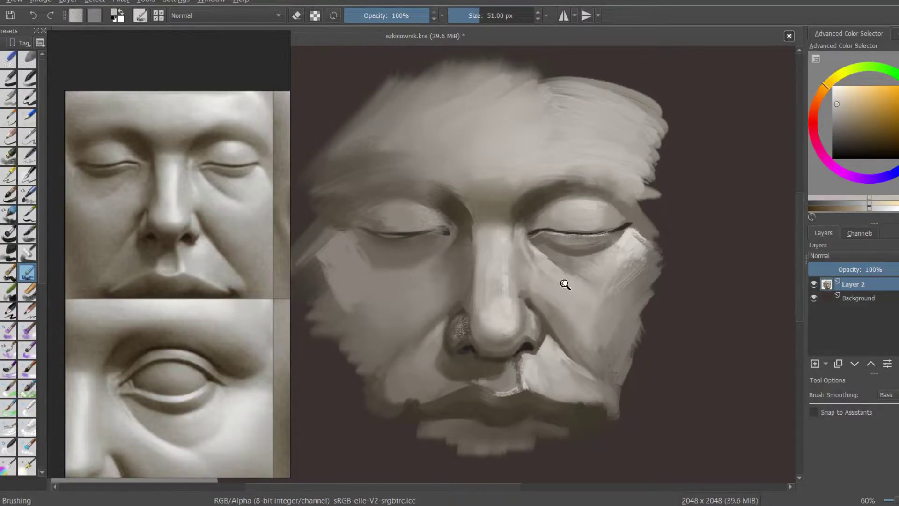
pyautogui.moveTo(565, 285); pyautogui.dragTo(589, 281)
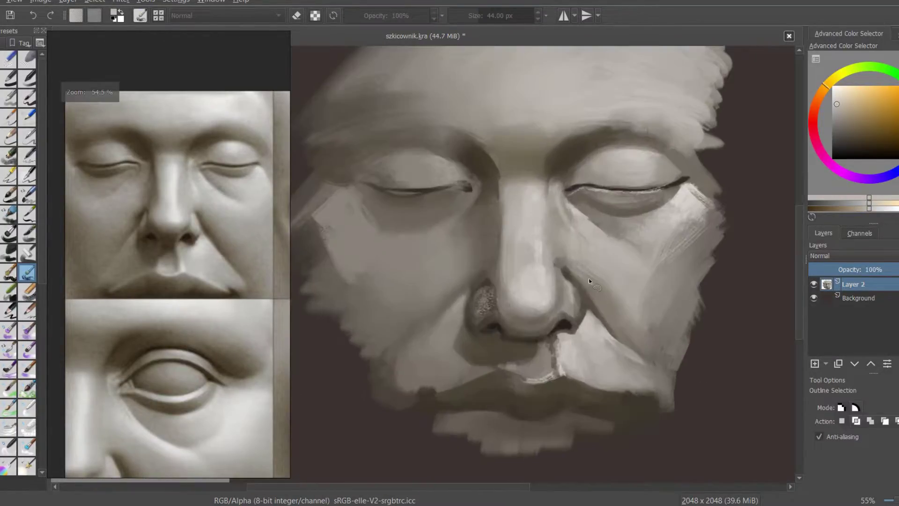
pyautogui.press('b')
pyautogui.keyDown('ctrl'); pyautogui.click(558, 300); pyautogui.keyUp('ctrl')
pyautogui.moveTo(531, 307)
pyautogui.mouseDown()
pyautogui.moveTo(518, 312)
pyautogui.moveTo(492, 281)
pyautogui.mouseUp()
# Draw the dark lower lip line with a Basic brush chosen from the pop-up palette.
pyautogui.keyDown('ctrl'); pyautogui.click(499, 328); pyautogui.keyUp('ctrl')
pyautogui.press(']')
pyautogui.keyDown('ctrl'); pyautogui.click(507, 255); pyautogui.keyUp('ctrl')
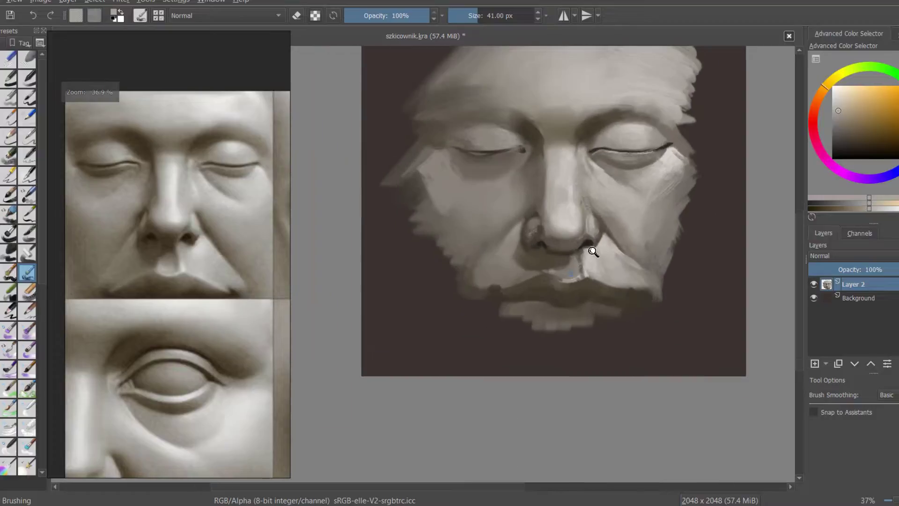
pyautogui.rightClick(616, 276)
pyautogui.click(616, 276)
pyautogui.keyDown('ctrl'); pyautogui.click(591, 305); pyautogui.keyUp('ctrl')
pyautogui.press('[')
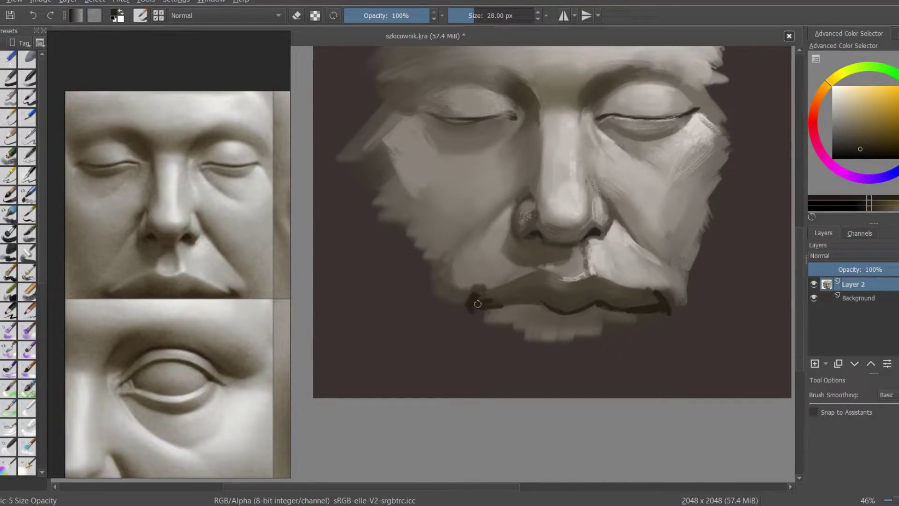
# Sample lighter tones near the mouth and paint a light stroke above the lip line.
pyautogui.keyDown('ctrl'); pyautogui.click(497, 273); pyautogui.keyUp('ctrl')
pyautogui.press('[')
pyautogui.press('[')
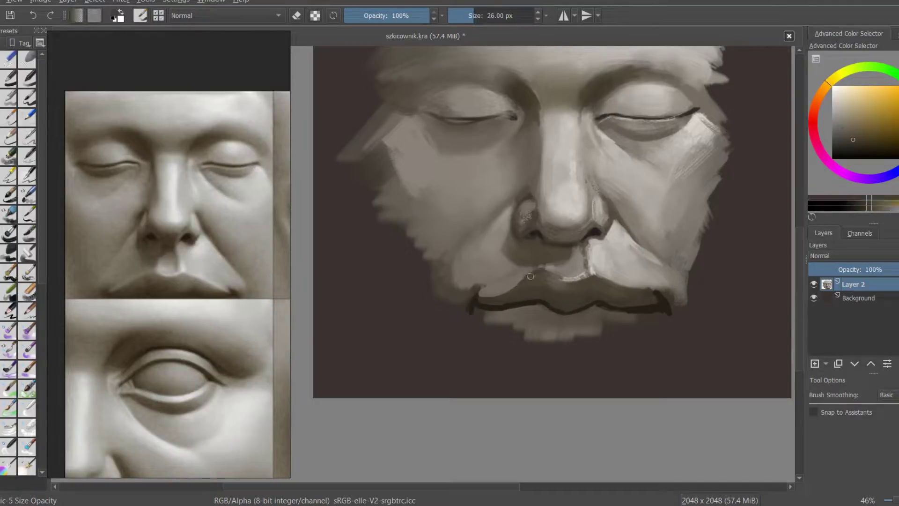
pyautogui.keyDown('ctrl'); pyautogui.click(642, 286); pyautogui.keyUp('ctrl')
pyautogui.press(']')
pyautogui.moveTo(642, 292); pyautogui.dragTo(654, 291)
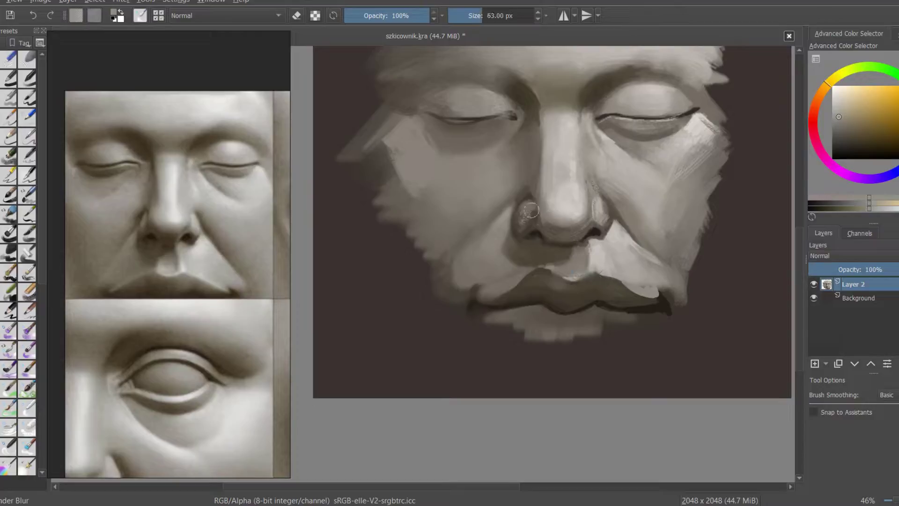
# Review the whole face, then softly shade around the left nostril, mouth corner and cheek.
pyautogui.moveTo(621, 188); pyautogui.dragTo(635, 272)
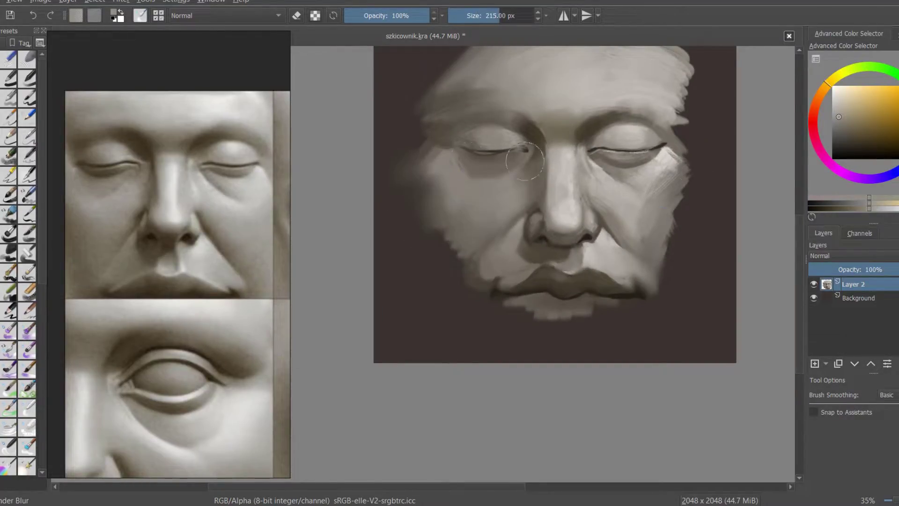
pyautogui.moveTo(537, 363)
pyautogui.mouseDown()
pyautogui.moveTo(575, 208)
pyautogui.moveTo(582, 245)
pyautogui.mouseUp()
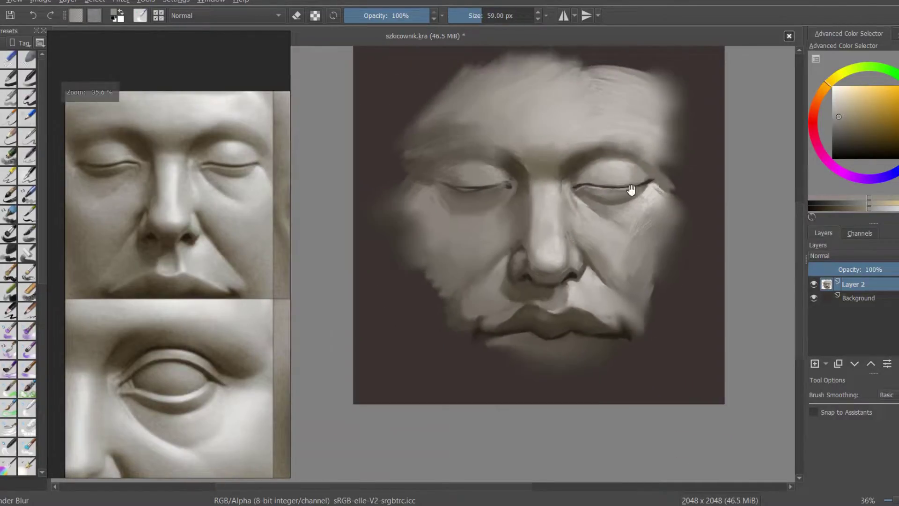
pyautogui.moveTo(644, 163)
pyautogui.mouseDown()
pyautogui.moveTo(631, 225)
pyautogui.moveTo(651, 225)
pyautogui.mouseUp()
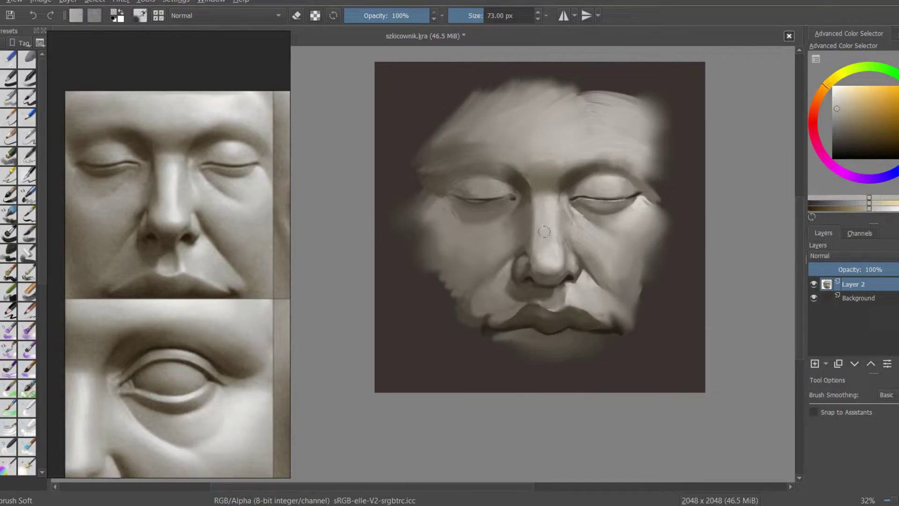
pyautogui.moveTo(556, 209)
pyautogui.mouseDown()
pyautogui.moveTo(504, 271)
pyautogui.moveTo(447, 281)
pyautogui.moveTo(412, 337)
pyautogui.mouseUp()
pyautogui.keyDown('ctrl'); pyautogui.click(504, 271); pyautogui.keyUp('ctrl')
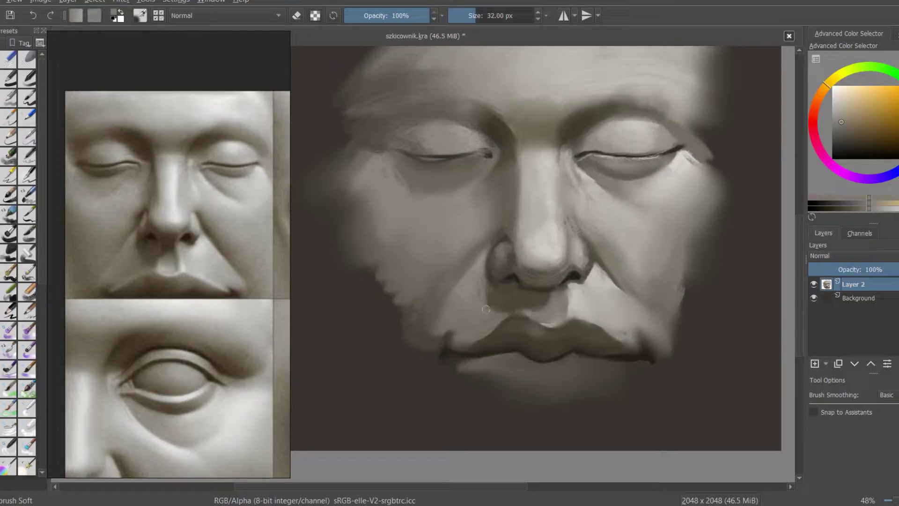
pyautogui.keyDown('ctrl'); pyautogui.click(432, 302); pyautogui.keyUp('ctrl')
pyautogui.keyDown('ctrl'); pyautogui.click(458, 301); pyautogui.keyUp('ctrl')
pyautogui.moveTo(496, 316)
pyautogui.mouseDown()
pyautogui.moveTo(369, 211)
pyautogui.moveTo(520, 271)
pyautogui.moveTo(585, 283)
pyautogui.mouseUp()
# With a smaller detail brush, lighten the upper lip's right corner.
pyautogui.press('/')
pyautogui.keyDown('ctrl'); pyautogui.click(521, 272); pyautogui.keyUp('ctrl')
pyautogui.keyDown('ctrl'); pyautogui.click(586, 258); pyautogui.keyUp('ctrl')
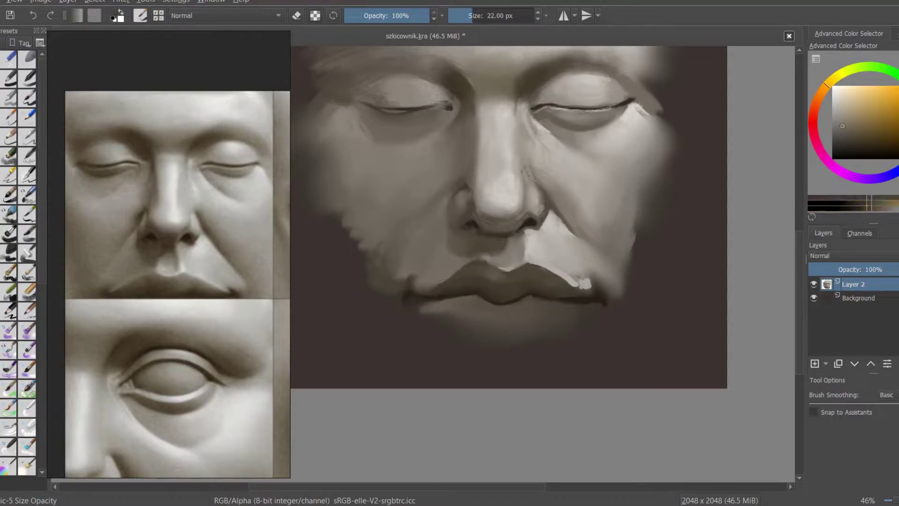
pyautogui.press('[')
pyautogui.press('[')
pyautogui.scroll(2, 491, 256)
# Switch to the Textured Soft brush from the favourites wheel and enlarge it slightly.
pyautogui.rightClick(490, 256)
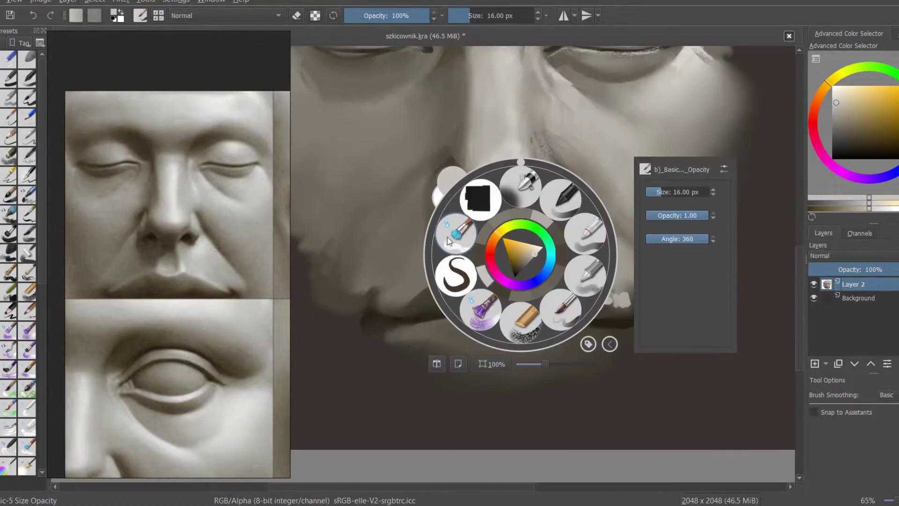
pyautogui.click(457, 276)
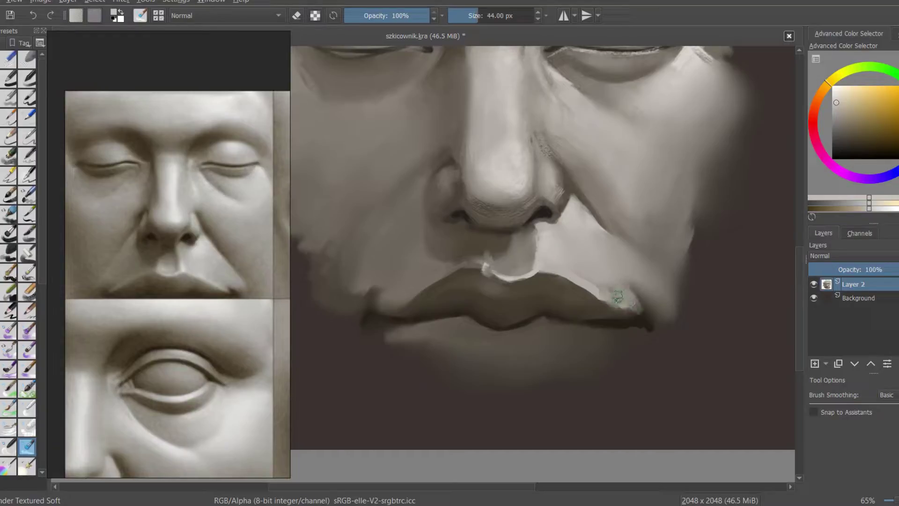
pyautogui.scroll(-3, 602, 282)
pyautogui.scroll(2, 581, 209)
pyautogui.press(']')
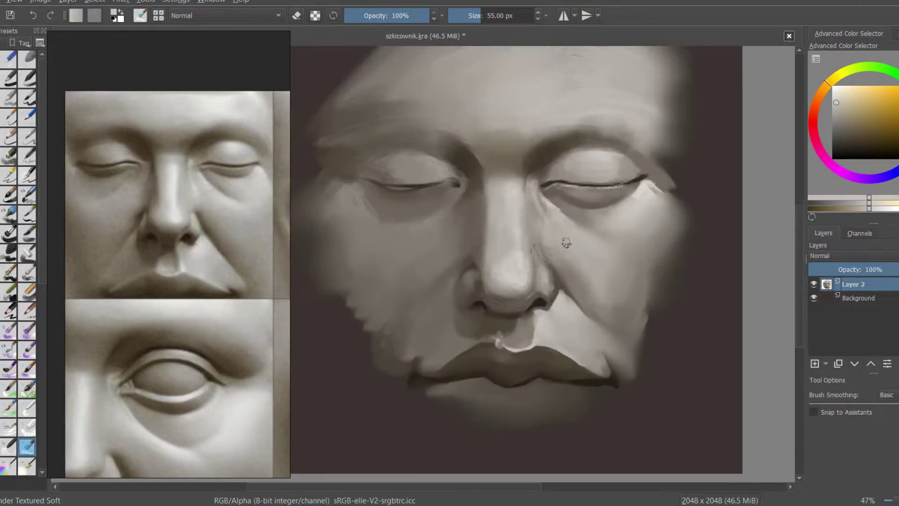
pyautogui.scroll(-5, 484, 273)
pyautogui.scroll(4, 530, 237)
pyautogui.scroll(1, 569, 255)
# Switch to the Bristles Rough brush and duplicate Layer 2.
pyautogui.rightClick(568, 256)
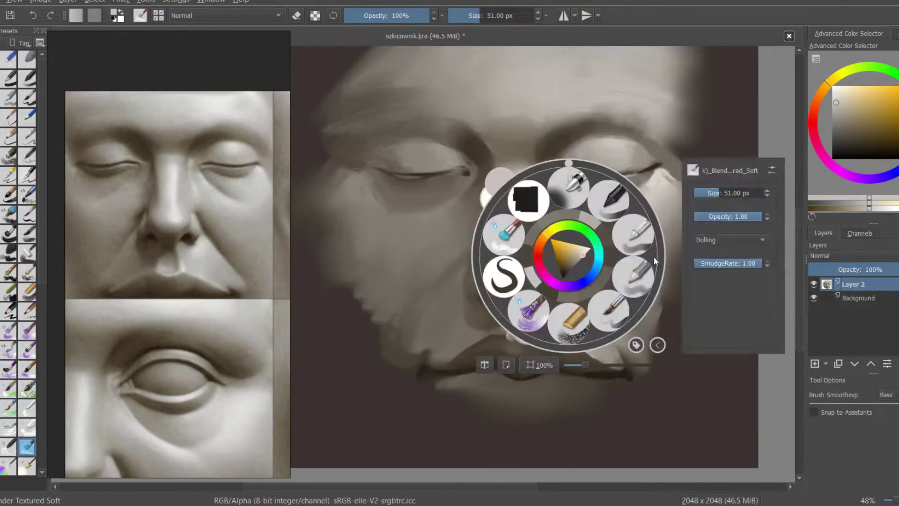
pyautogui.click(528, 323)
pyautogui.scroll(1, 637, 272)
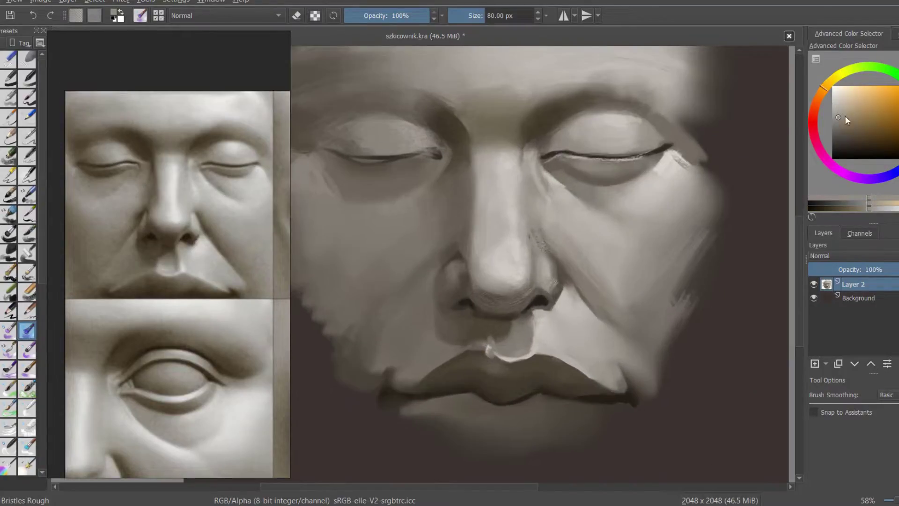
pyautogui.scroll(-2, 612, 225)
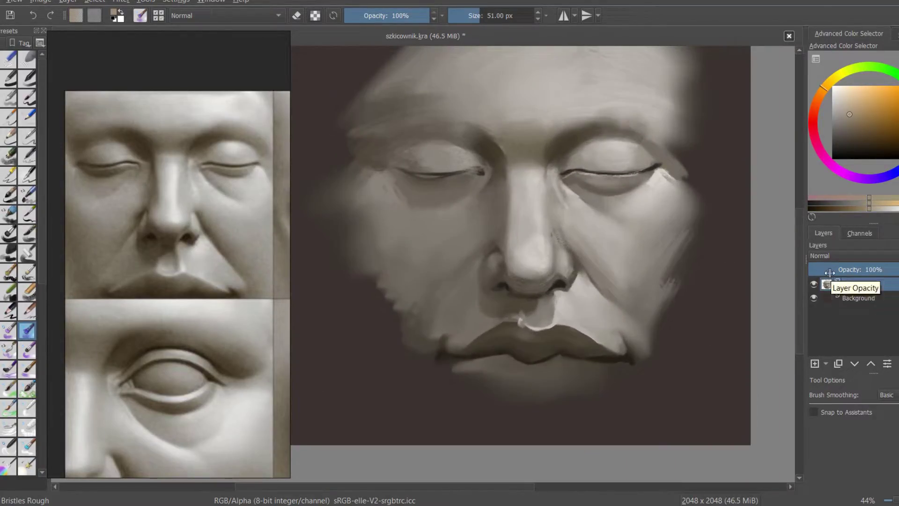
pyautogui.hotkey('ctrl', 'j')
# Shift the copied face layer's hue toward blue-grey with the Hue/Saturation adjustment.
pyautogui.hotkey('ctrl', 'u')
pyautogui.moveTo(827, 172); pyautogui.dragTo(839, 171)
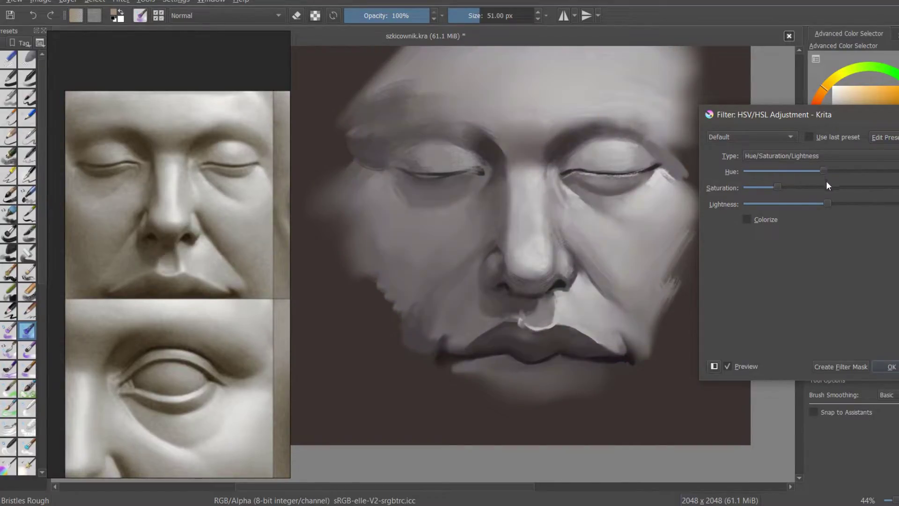
pyautogui.moveTo(851, 171); pyautogui.dragTo(717, 161)
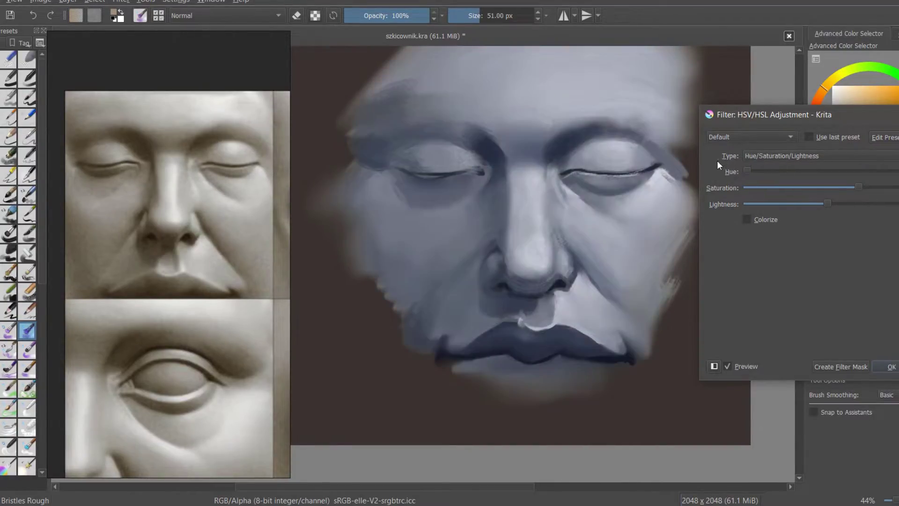
pyautogui.click(887, 366)
# Add an inverted transparency mask hiding the blue copy, with white as painting colour.
pyautogui.click(826, 364)
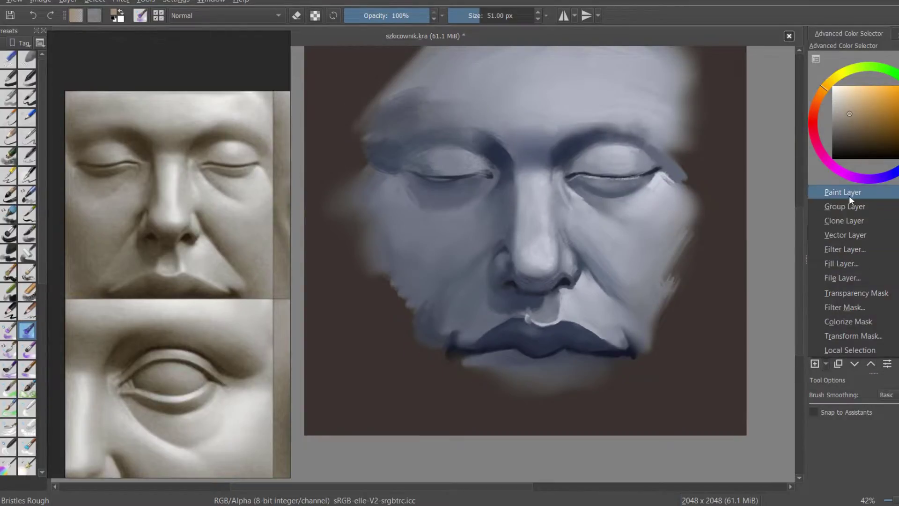
pyautogui.click(849, 294)
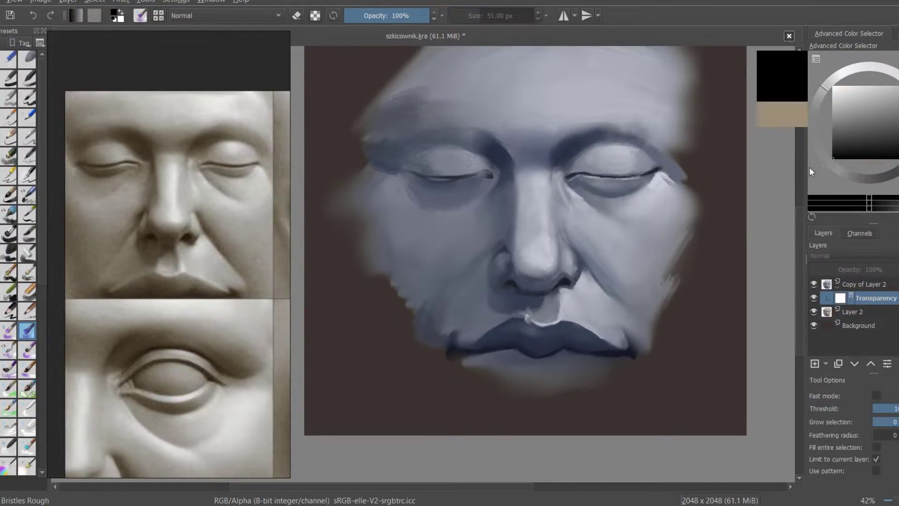
pyautogui.hotkey('ctrl', 'i')
pyautogui.click(838, 93)
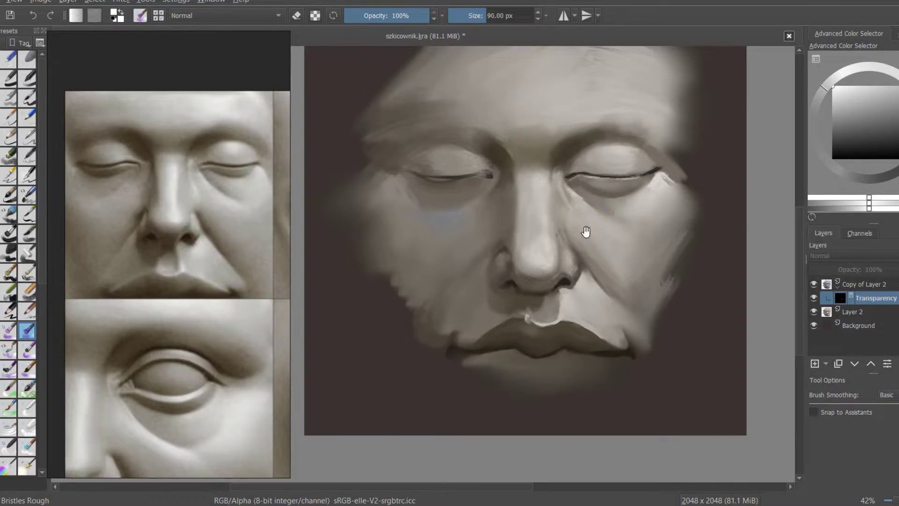
pyautogui.scroll(2, 586, 231)
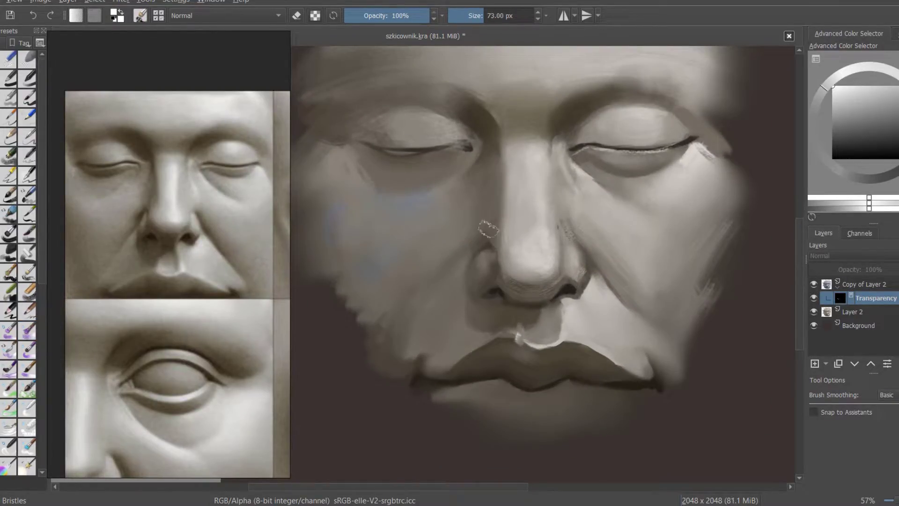
pyautogui.scroll(-3, 489, 229)
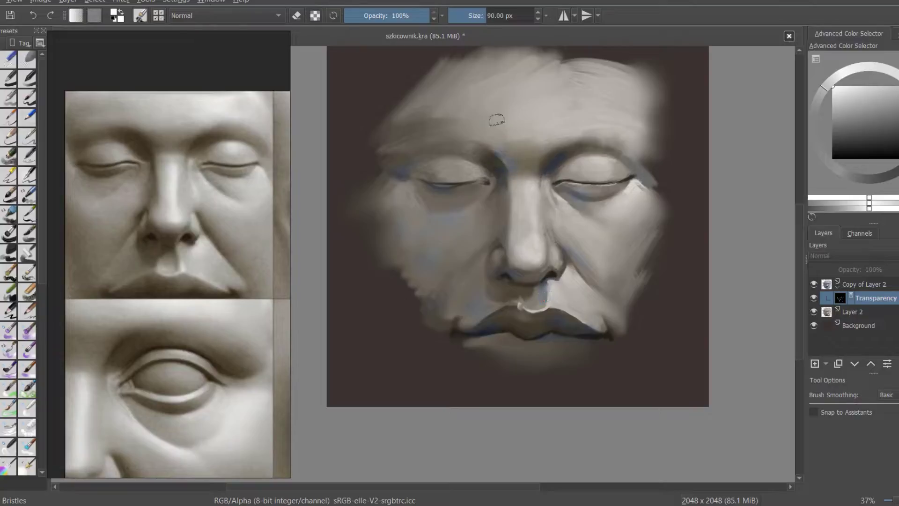
# Switch brushes, apply another hue adjustment, and pick a light beige painting colour.
pyautogui.press('/')
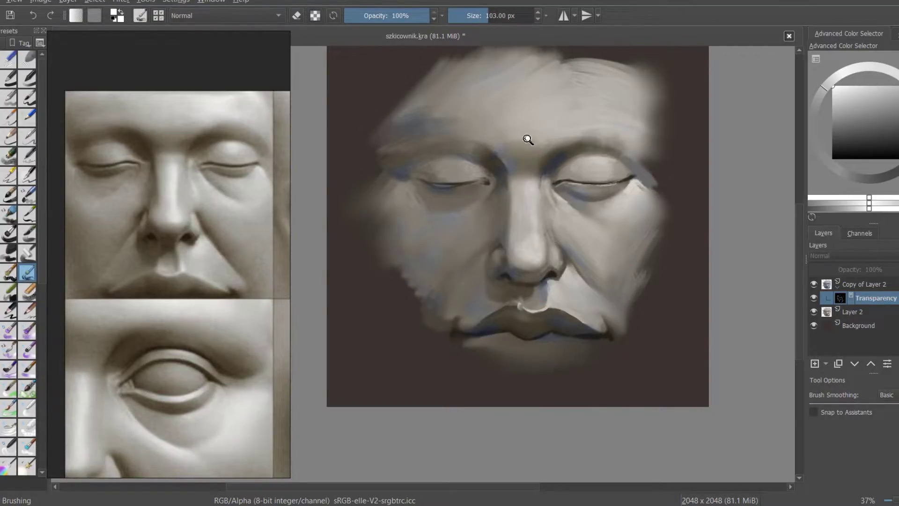
pyautogui.hotkey('ctrl', 'u')
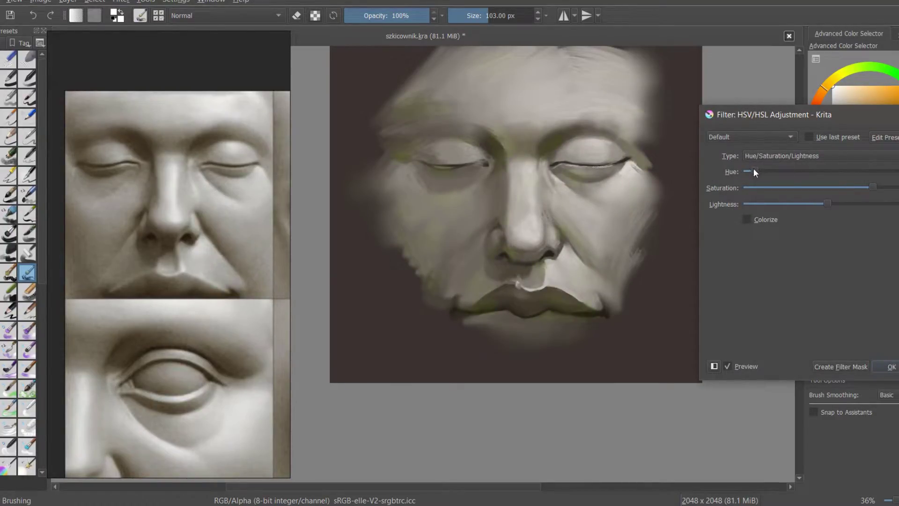
pyautogui.press('Return')
pyautogui.scroll(2, 567, 190)
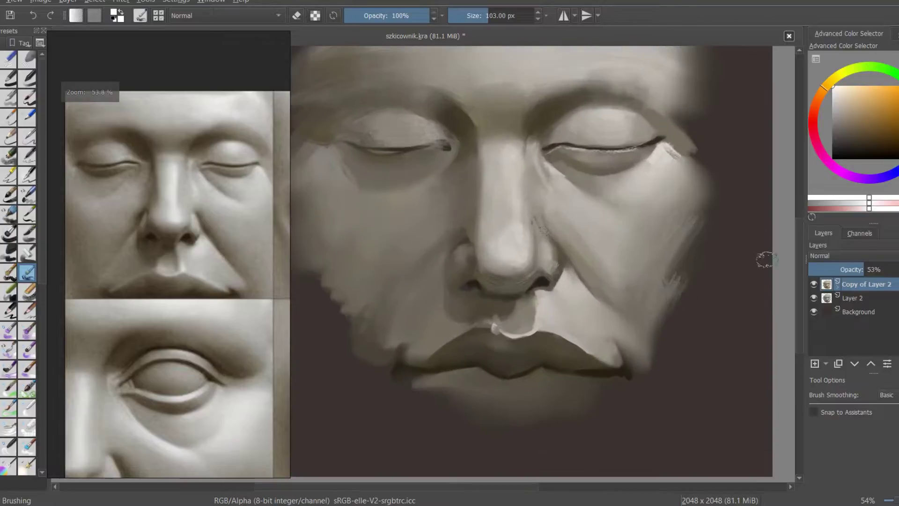
pyautogui.scroll(1, 578, 184)
pyautogui.keyDown('ctrl'); pyautogui.click(667, 185); pyautogui.keyUp('ctrl')
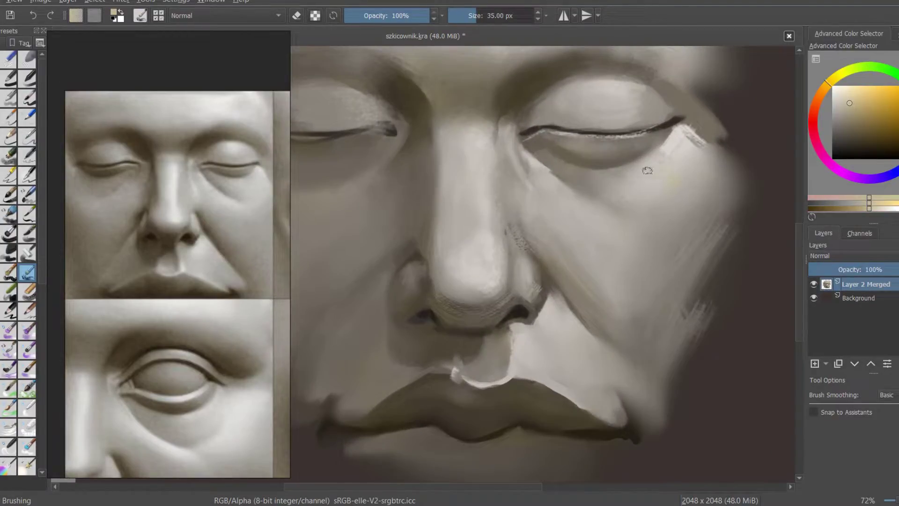
# Switch from glaze and roller brushes to the Bristles brush and sample a face colour.
pyautogui.scroll(-1, 647, 171)
pyautogui.press('/')
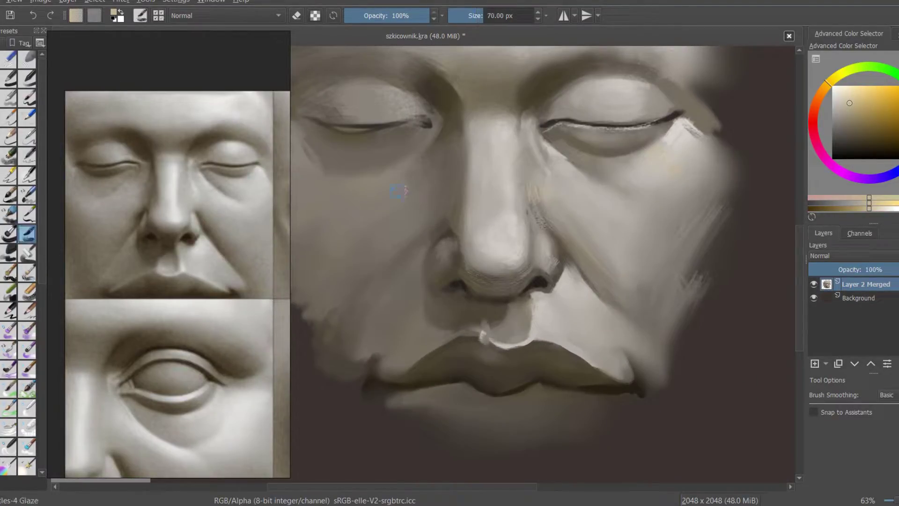
pyautogui.click(28, 253)
pyautogui.press('/')
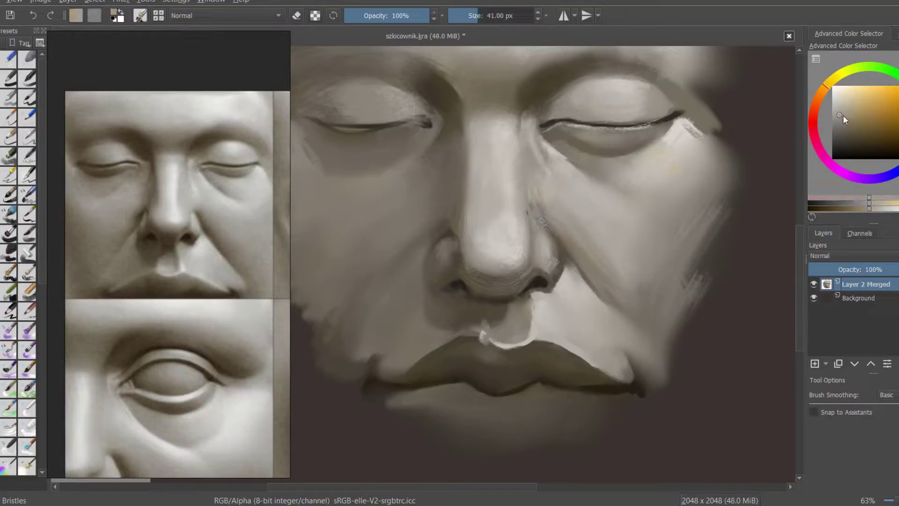
pyautogui.click(836, 108)
pyautogui.keyDown('ctrl'); pyautogui.click(622, 206); pyautogui.keyUp('ctrl')
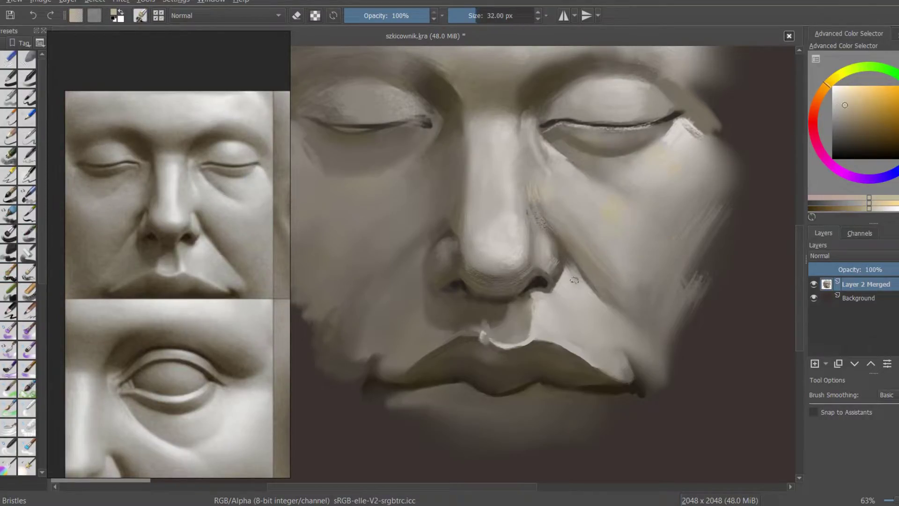
# Sample warm orange-red tones around the nose and nostril, resizing the brush as needed.
pyautogui.press('[')
pyautogui.scroll(2, 655, 180)
pyautogui.keyDown('ctrl'); pyautogui.click(538, 281); pyautogui.keyUp('ctrl')
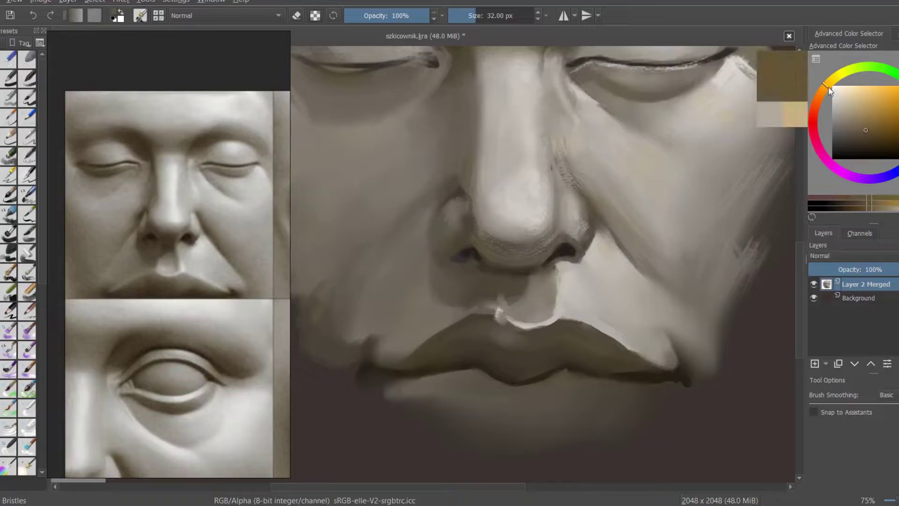
pyautogui.press('[')
pyautogui.keyDown('ctrl'); pyautogui.click(479, 272); pyautogui.keyUp('ctrl')
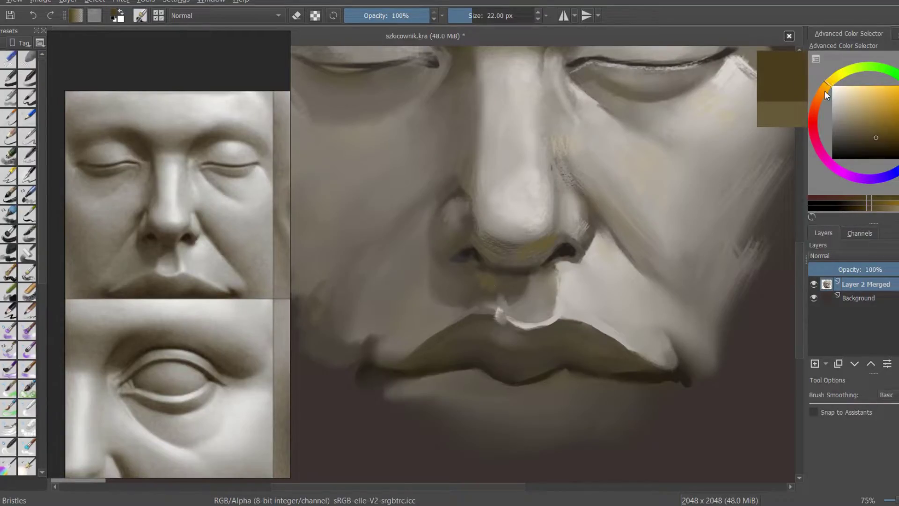
pyautogui.keyDown('ctrl'); pyautogui.click(477, 268); pyautogui.keyUp('ctrl')
pyautogui.press(']')
pyautogui.keyDown('ctrl'); pyautogui.click(478, 286); pyautogui.keyUp('ctrl')
pyautogui.press(']')
pyautogui.press(']')
pyautogui.press(']')
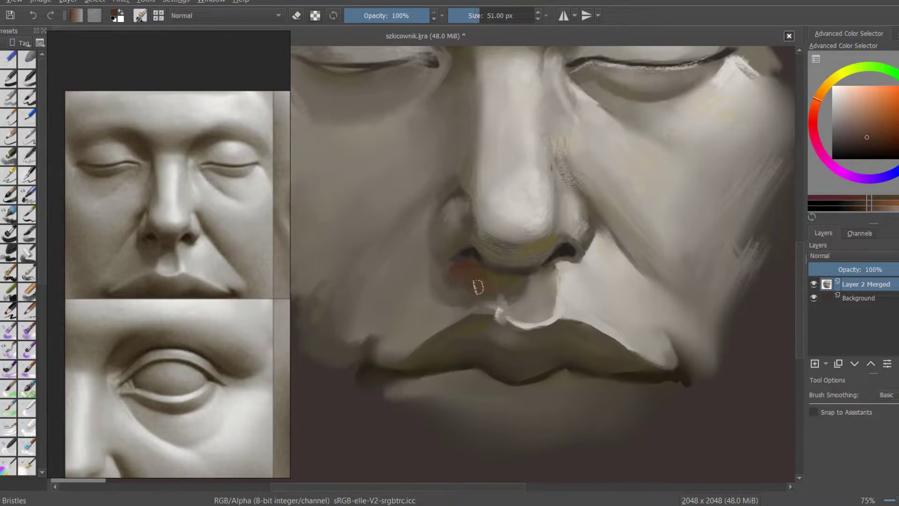
pyautogui.scroll(-2, 564, 237)
# Choose darker yellow and orange tones for broad warm strokes on the face.
pyautogui.keyDown('ctrl'); pyautogui.click(483, 161); pyautogui.keyUp('ctrl')
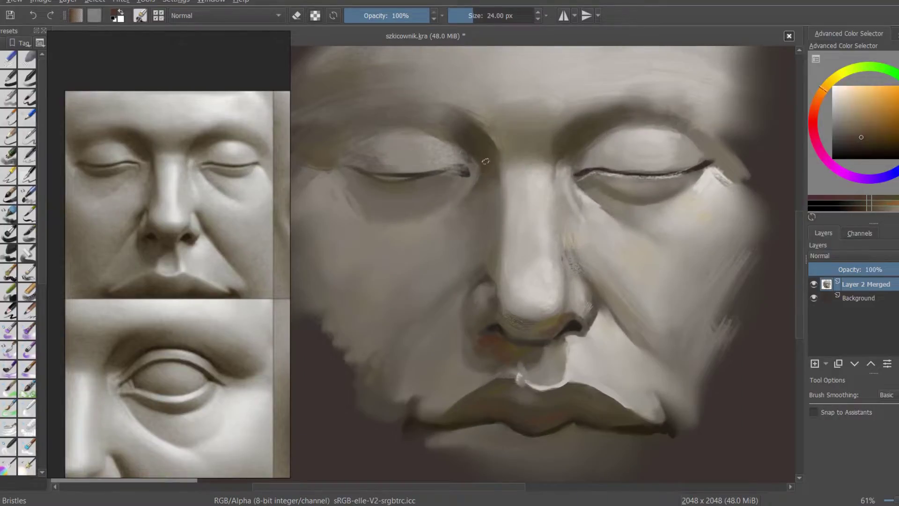
pyautogui.press('[')
pyautogui.press('[')
pyautogui.click(870, 136)
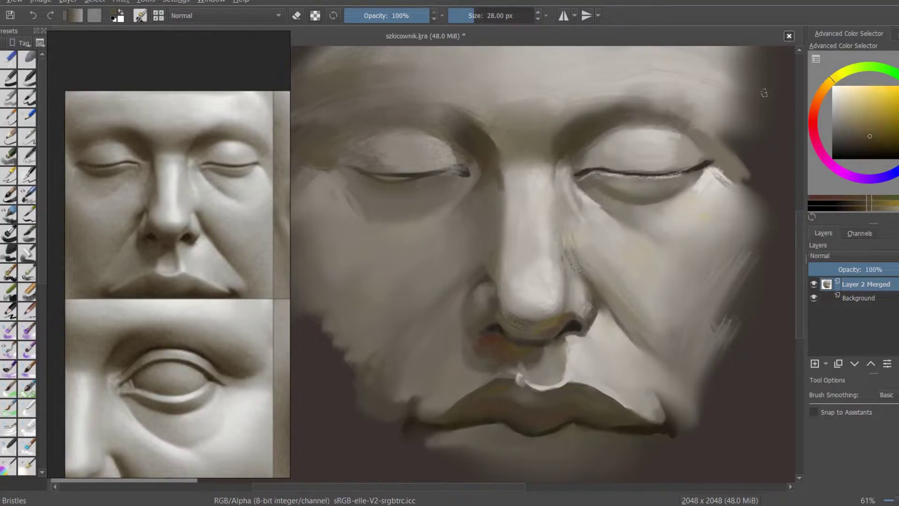
pyautogui.click(818, 97)
pyautogui.press(']')
pyautogui.press(']')
pyautogui.press(']')
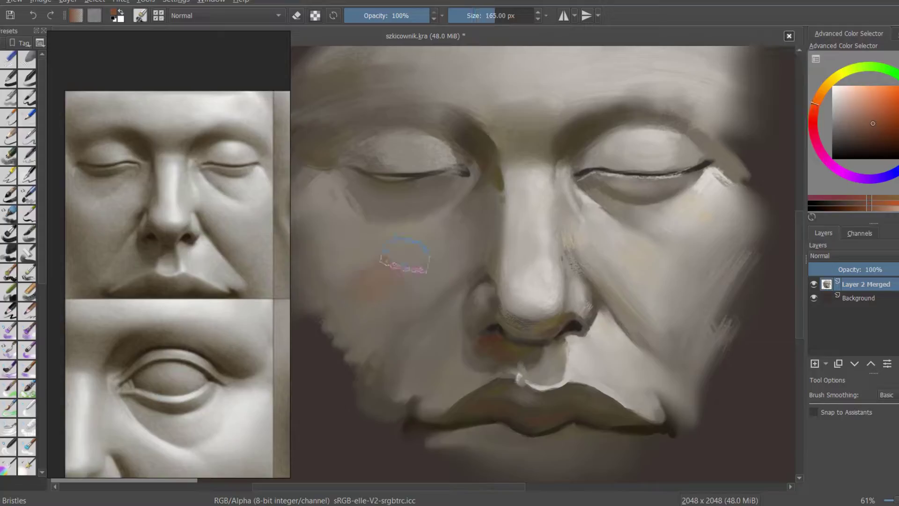
pyautogui.keyDown('ctrl'); pyautogui.click(382, 260); pyautogui.keyUp('ctrl')
pyautogui.press('[')
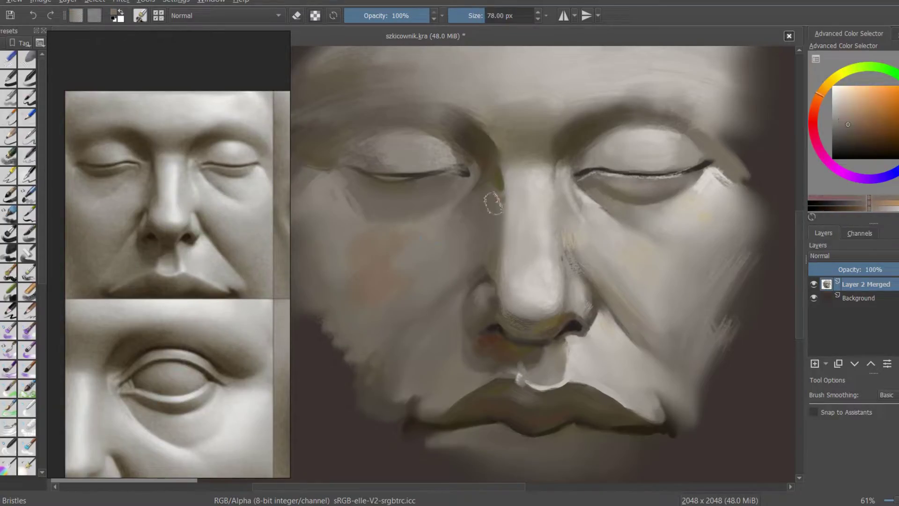
# Zoom in on the nose and mouth, sampling face colours with a smaller detail brush.
pyautogui.moveTo(370, 191); pyautogui.dragTo(375, 243)
pyautogui.keyDown('ctrl'); pyautogui.click(378, 303); pyautogui.keyUp('ctrl')
pyautogui.press('[')
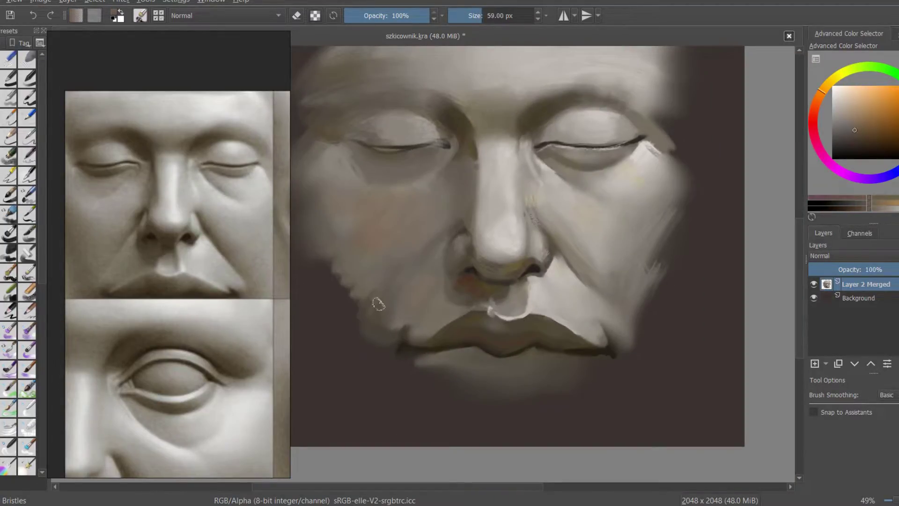
pyautogui.moveTo(445, 263); pyautogui.dragTo(445, 211)
pyautogui.keyDown('ctrl'); pyautogui.click(445, 288); pyautogui.keyUp('ctrl')
pyautogui.press('[')
pyautogui.press('[')
pyautogui.press('[')
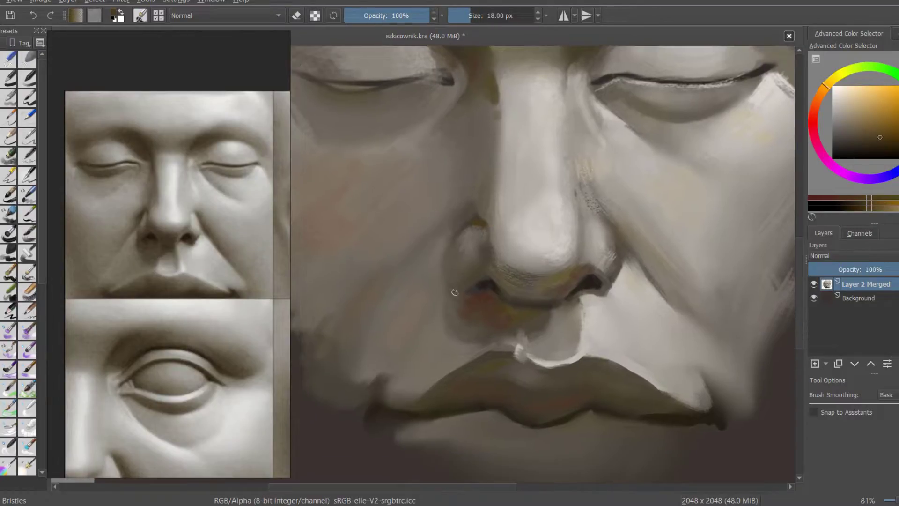
pyautogui.keyDown('ctrl'); pyautogui.click(445, 288); pyautogui.keyUp('ctrl')
pyautogui.press(']')
pyautogui.press(']')
pyautogui.moveTo(445, 288); pyautogui.dragTo(488, 268)
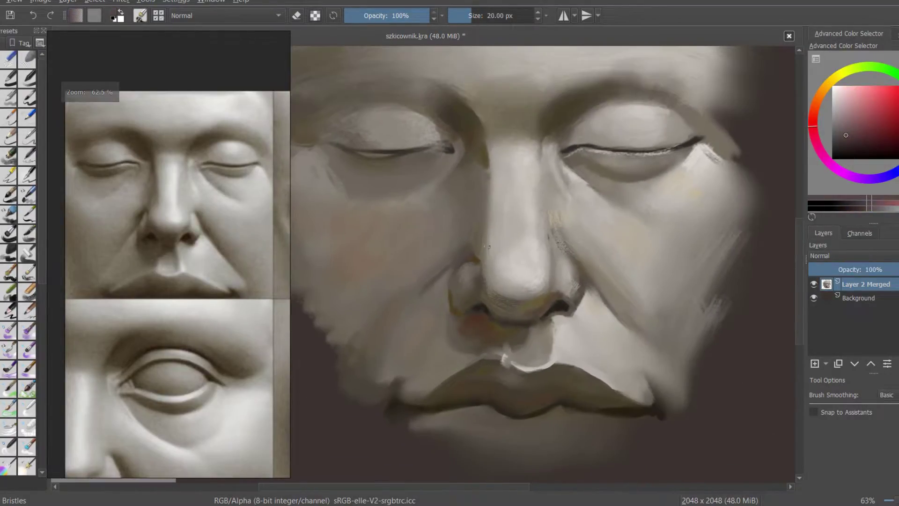
pyautogui.keyDown('ctrl'); pyautogui.click(488, 269); pyautogui.keyUp('ctrl')
# Save the face study .kra file and sample a lighter tone from the face.
pyautogui.hotkey('ctrl', 's')
pyautogui.press(']')
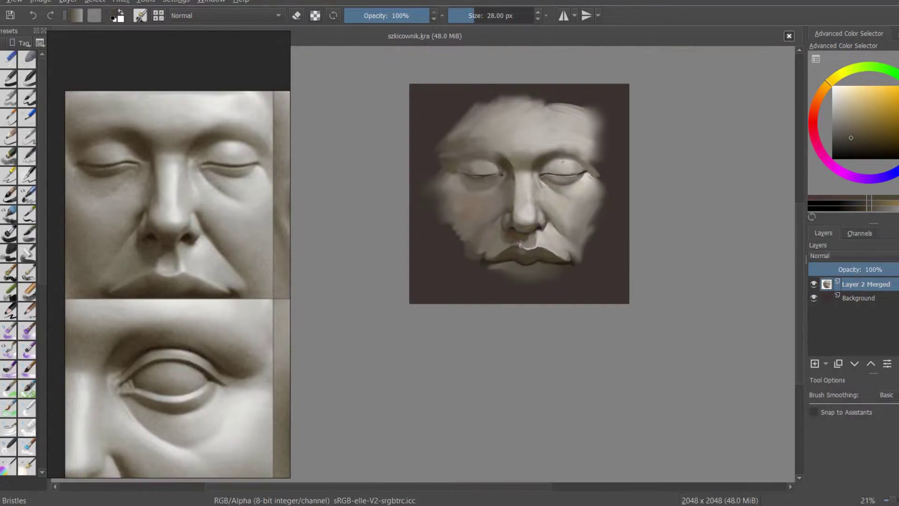
pyautogui.keyDown('ctrl'); pyautogui.click(545, 212); pyautogui.keyUp('ctrl')
pyautogui.press(']')
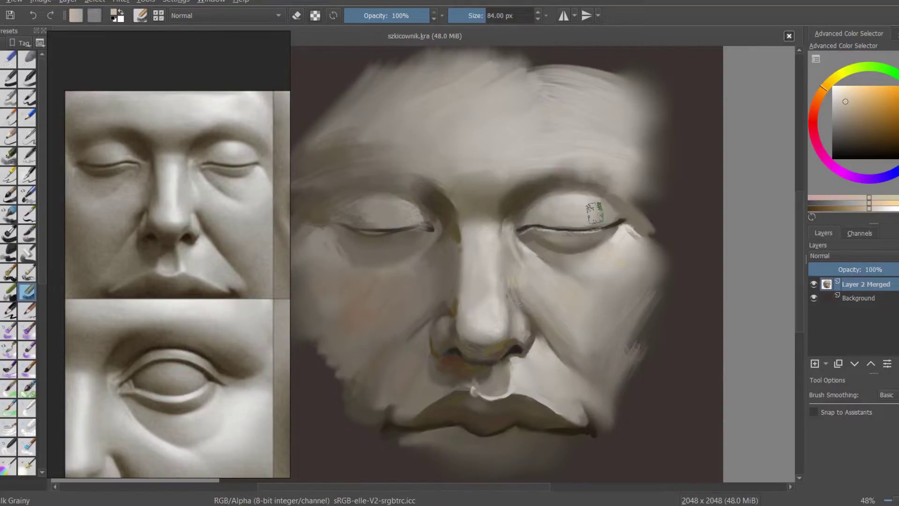
# Paint short warm orange strokes near the eye with an enlarged brush.
pyautogui.moveTo(594, 197); pyautogui.dragTo(609, 215)
pyautogui.click(879, 99)
pyautogui.press(']')
pyautogui.press(']')
pyautogui.moveTo(539, 266)
pyautogui.mouseDown()
pyautogui.moveTo(444, 295)
pyautogui.moveTo(515, 234)
pyautogui.mouseUp()
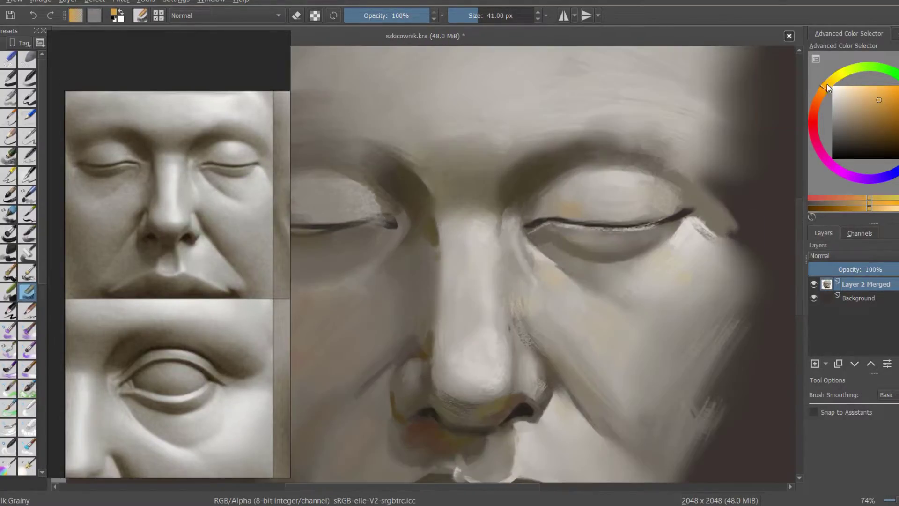
pyautogui.keyDown('ctrl'); pyautogui.click(553, 290); pyautogui.keyUp('ctrl')
pyautogui.press('[')
pyautogui.press('[')
# Paint light cream highlight strokes across the right cheek.
pyautogui.keyDown('ctrl'); pyautogui.click(545, 242); pyautogui.keyUp('ctrl')
pyautogui.press('[')
pyautogui.press('[')
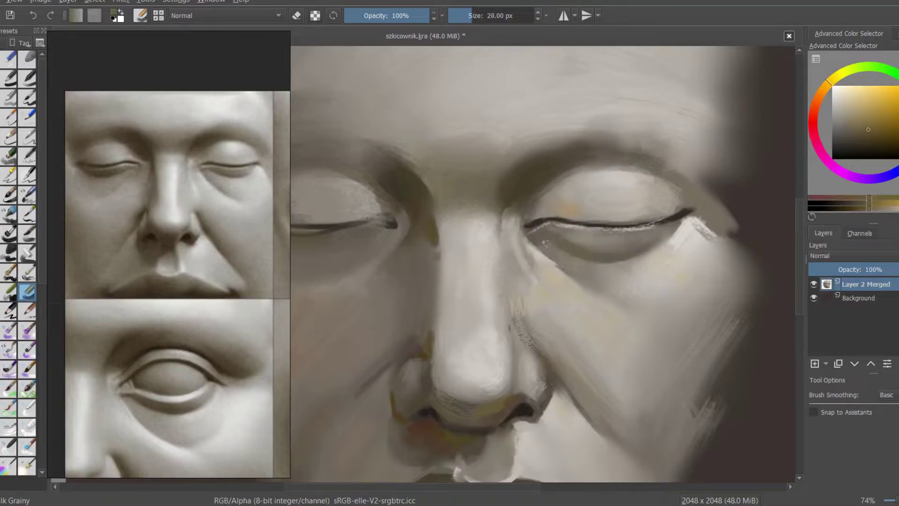
pyautogui.keyDown('ctrl'); pyautogui.click(662, 233); pyautogui.keyUp('ctrl')
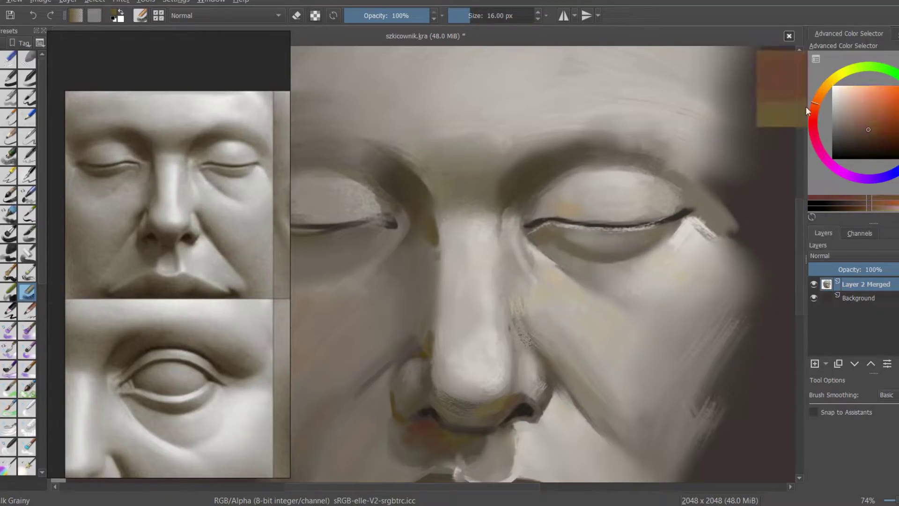
pyautogui.click(843, 98)
pyautogui.moveTo(691, 217)
pyautogui.mouseDown()
pyautogui.moveTo(729, 244)
pyautogui.moveTo(750, 244)
pyautogui.mouseUp()
pyautogui.press('-')
pyautogui.press(']')
pyautogui.press(']')
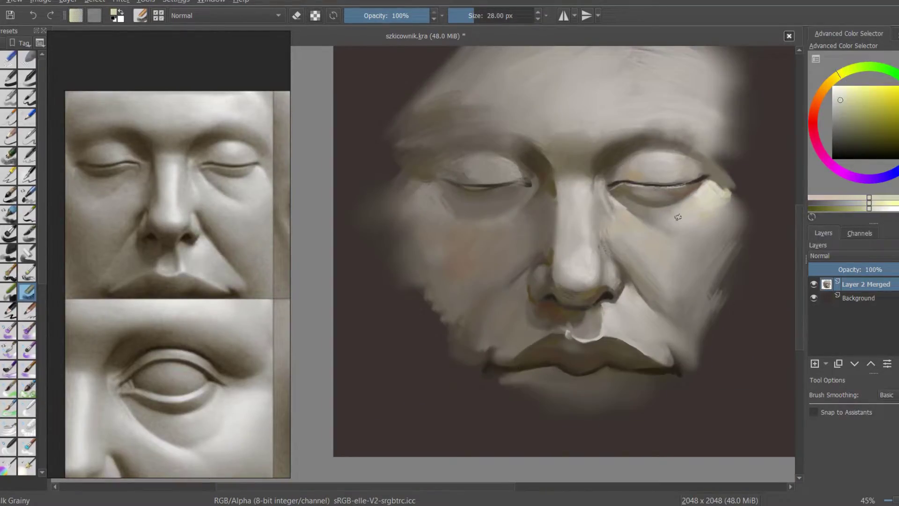
# Pick cream then yellowish colours and paint a yellow stroke beside the nose.
pyautogui.click(860, 122)
pyautogui.press(']')
pyautogui.scroll(2, 633, 199)
pyautogui.click(858, 101)
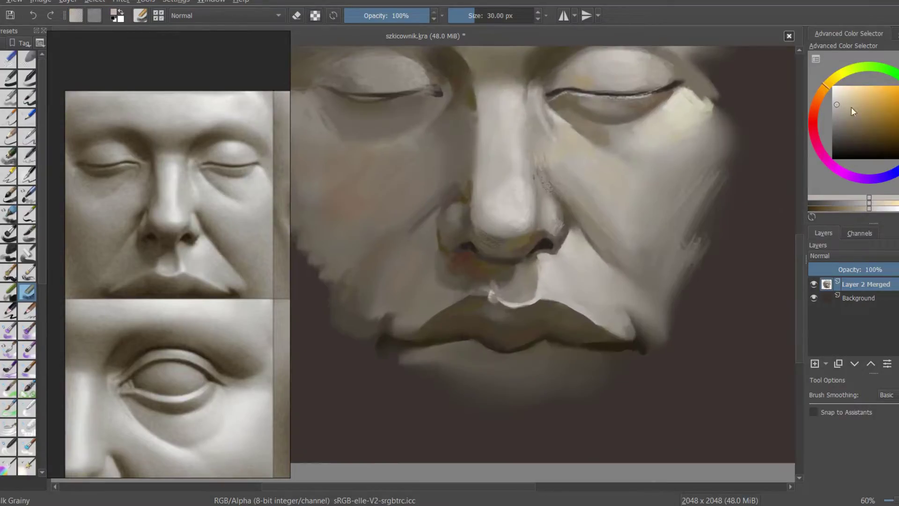
pyautogui.press(']')
pyautogui.click(843, 104)
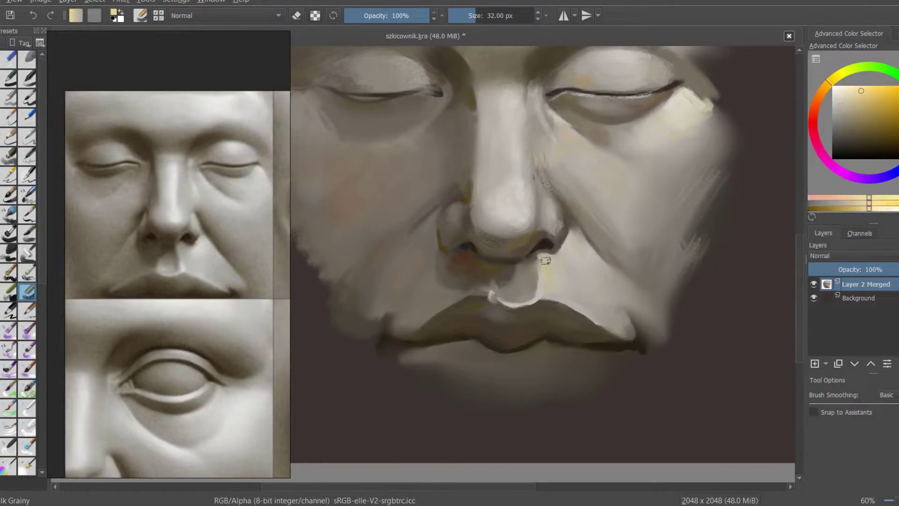
pyautogui.moveTo(543, 256); pyautogui.dragTo(550, 281)
# Sample grey and darker tones near the nose and lips, adjusting brush size.
pyautogui.press('-')
pyautogui.scroll(-5, 462, 271)
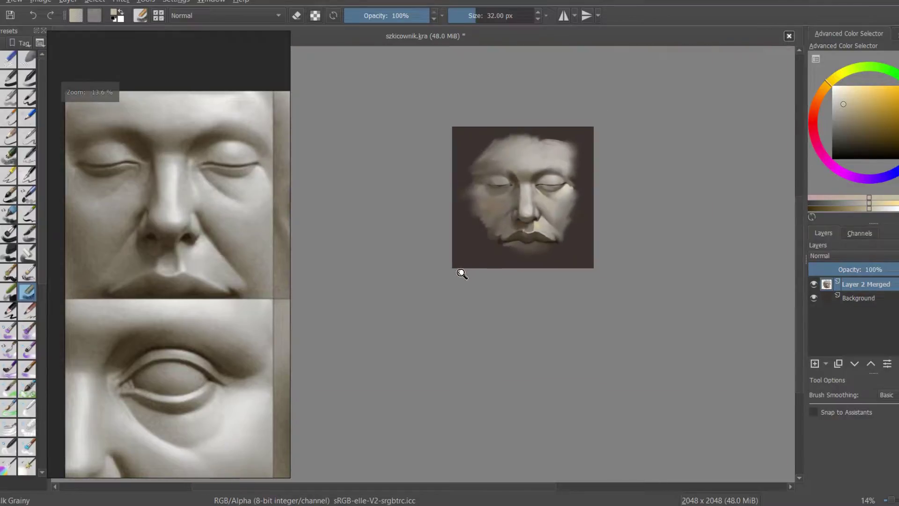
pyautogui.scroll(2, 462, 271)
pyautogui.press(']')
pyautogui.press(']')
pyautogui.press(']')
pyautogui.keyDown('ctrl'); pyautogui.click(518, 185); pyautogui.keyUp('ctrl')
pyautogui.click(832, 128)
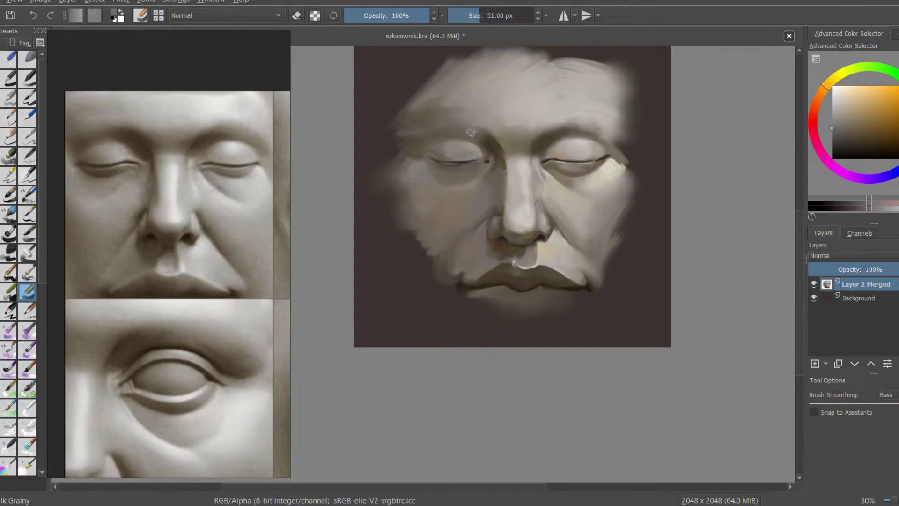
pyautogui.scroll(3, 514, 275)
pyautogui.press('[')
pyautogui.press('[')
pyautogui.press('[')
pyautogui.click(840, 140)
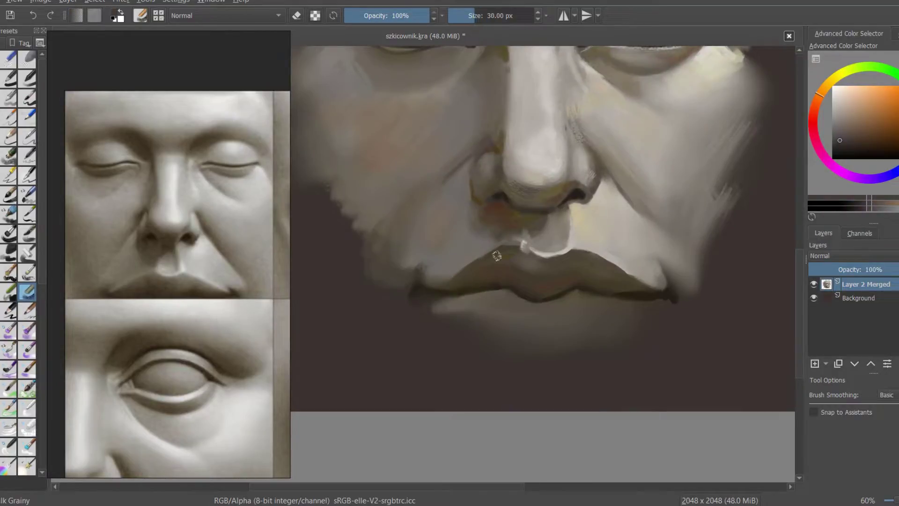
pyautogui.scroll(-3, 475, 192)
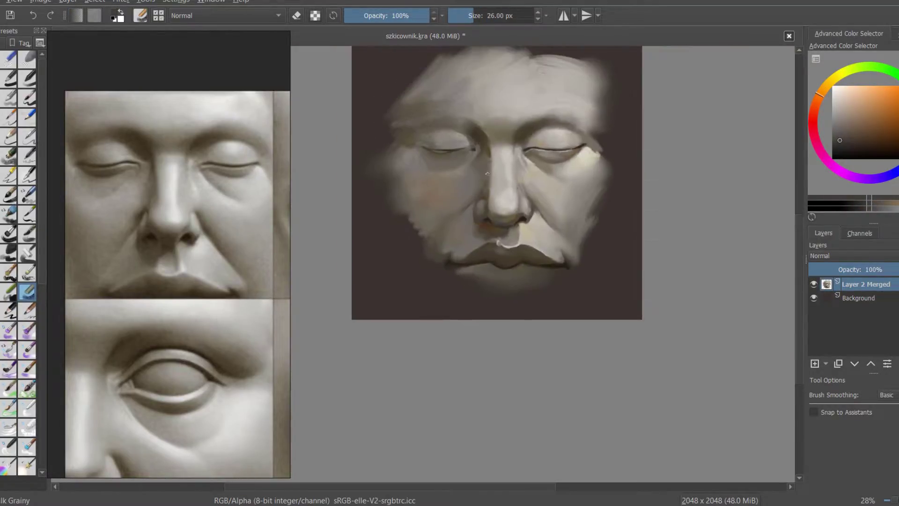
pyautogui.click(838, 108)
# Lighten the bridge of the nose with a pale colour and smaller brush.
pyautogui.scroll(3, 543, 234)
pyautogui.scroll(-3, 495, 165)
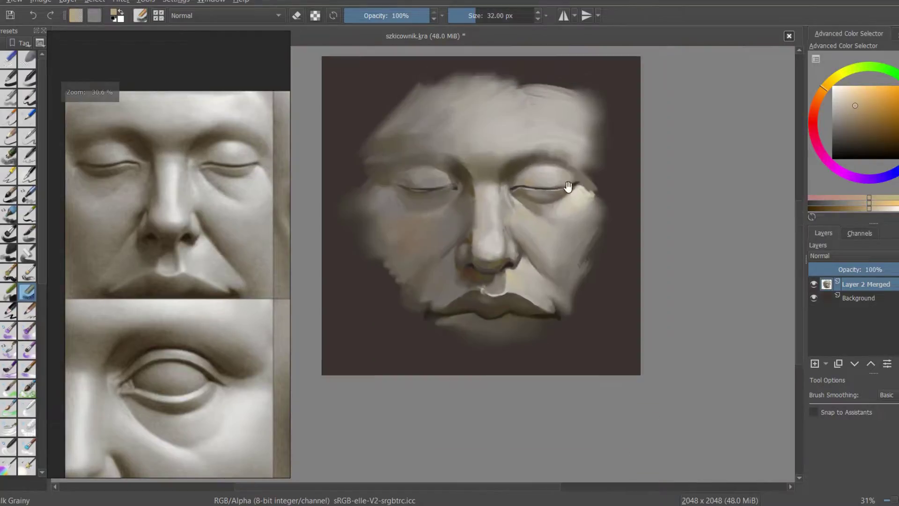
pyautogui.scroll(3, 562, 161)
pyautogui.scroll(2, 642, 177)
pyautogui.press(']')
pyautogui.click(832, 100)
pyautogui.press('[')
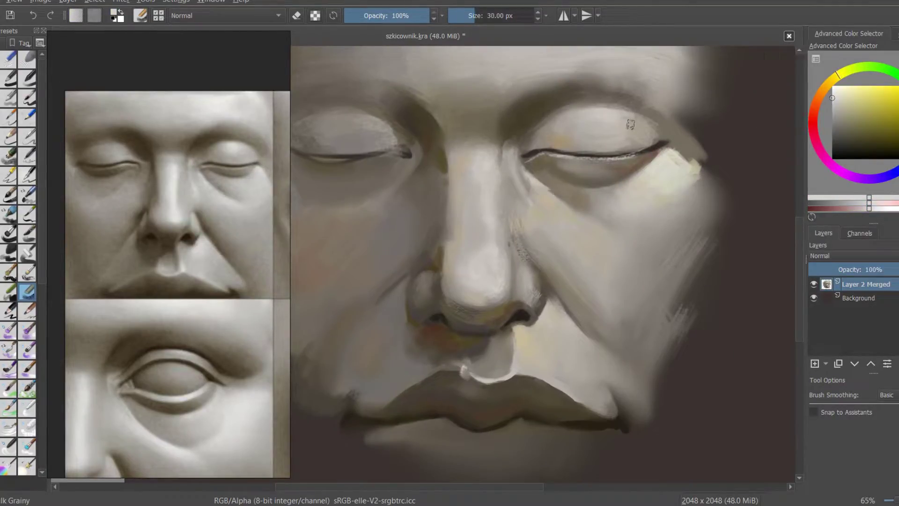
pyautogui.moveTo(480, 182); pyautogui.dragTo(485, 247)
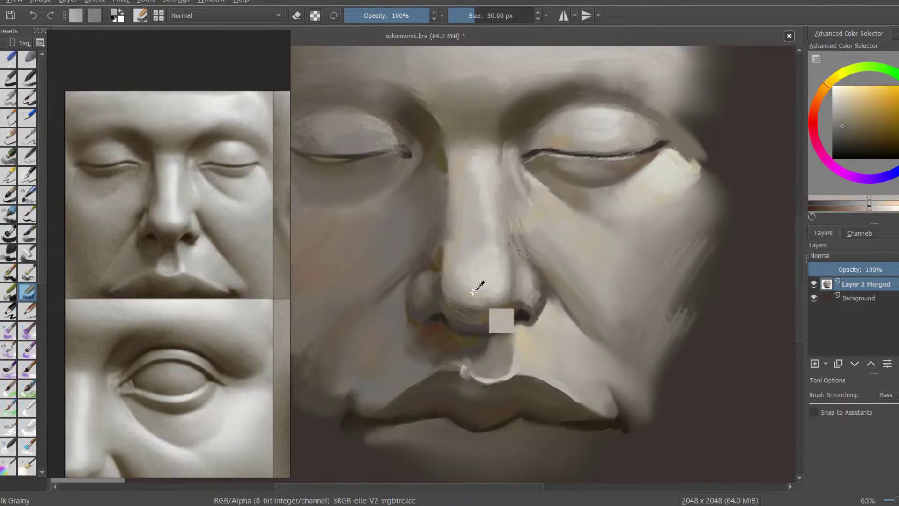
# Sample darker orange-grey tones from around the mouth and lips.
pyautogui.keyDown('ctrl'); pyautogui.click(482, 287); pyautogui.keyUp('ctrl')
pyautogui.press(']')
pyautogui.scroll(-3, 481, 160)
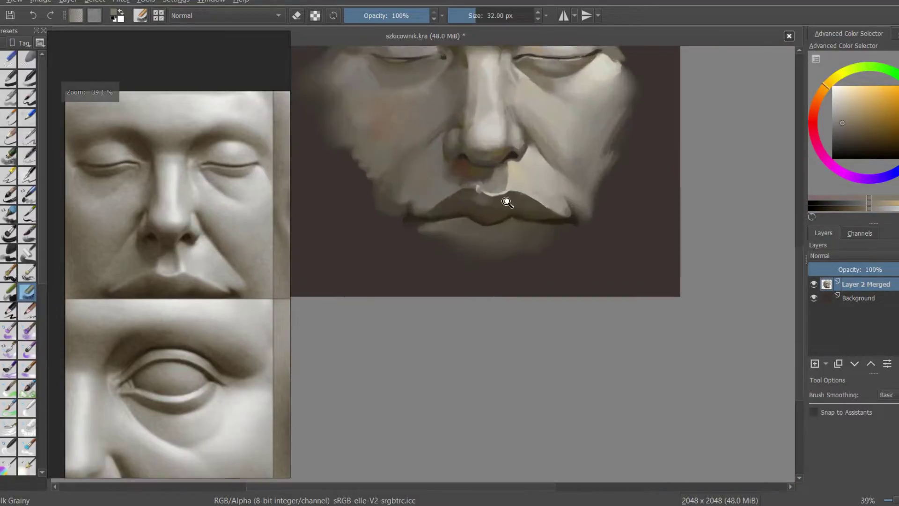
pyautogui.scroll(2, 491, 252)
pyautogui.keyDown('ctrl'); pyautogui.click(490, 252); pyautogui.keyUp('ctrl')
pyautogui.press('[')
pyautogui.keyDown('ctrl'); pyautogui.click(542, 230); pyautogui.keyUp('ctrl')
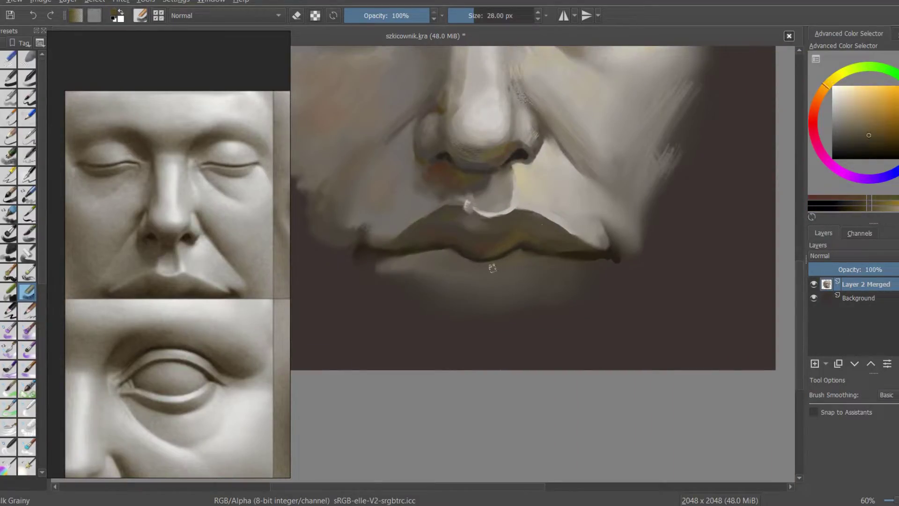
pyautogui.keyDown('ctrl'); pyautogui.click(537, 263); pyautogui.keyUp('ctrl')
pyautogui.scroll(-3, 451, 253)
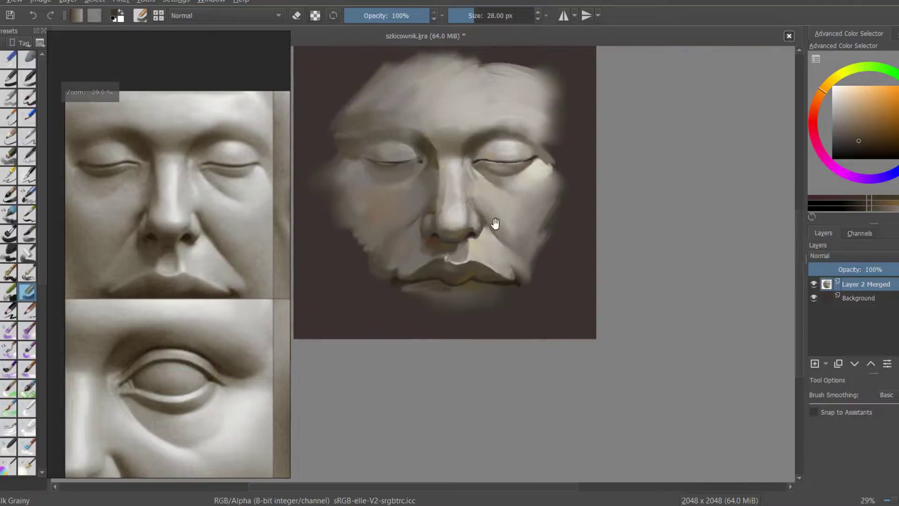
pyautogui.scroll(5, 492, 234)
pyautogui.press('[')
# Add warm darker-orange strokes near the nostril with a finely sized brush.
pyautogui.keyDown('ctrl'); pyautogui.click(413, 261); pyautogui.keyUp('ctrl')
pyautogui.keyDown('ctrl'); pyautogui.click(469, 245); pyautogui.keyUp('ctrl')
pyautogui.press('[')
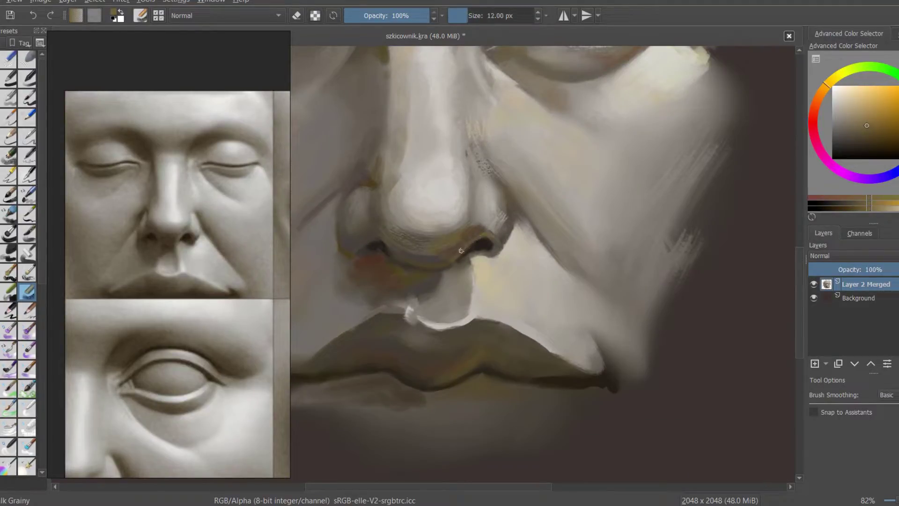
pyautogui.press('[')
pyautogui.keyDown('ctrl'); pyautogui.click(504, 216); pyautogui.keyUp('ctrl')
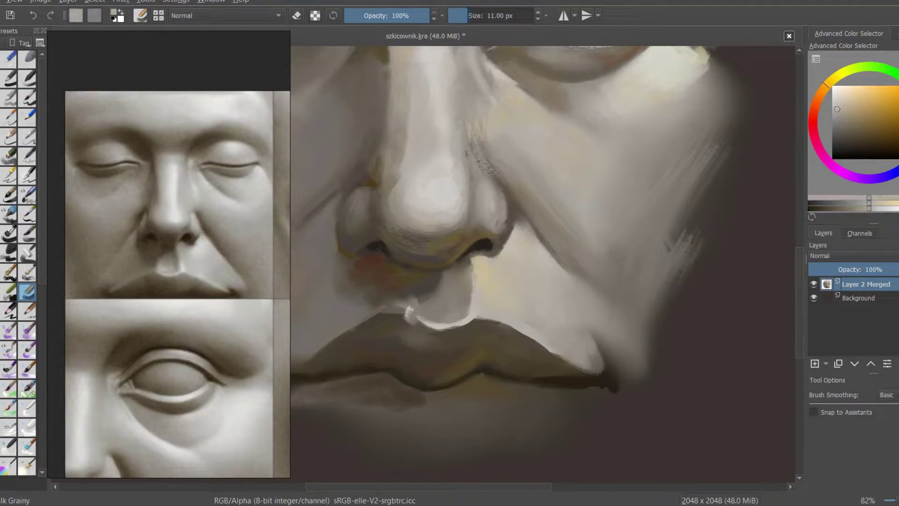
pyautogui.keyDown('ctrl'); pyautogui.click(532, 201); pyautogui.keyUp('ctrl')
pyautogui.click(868, 122)
pyautogui.press(']')
pyautogui.press(']')
pyautogui.press(']')
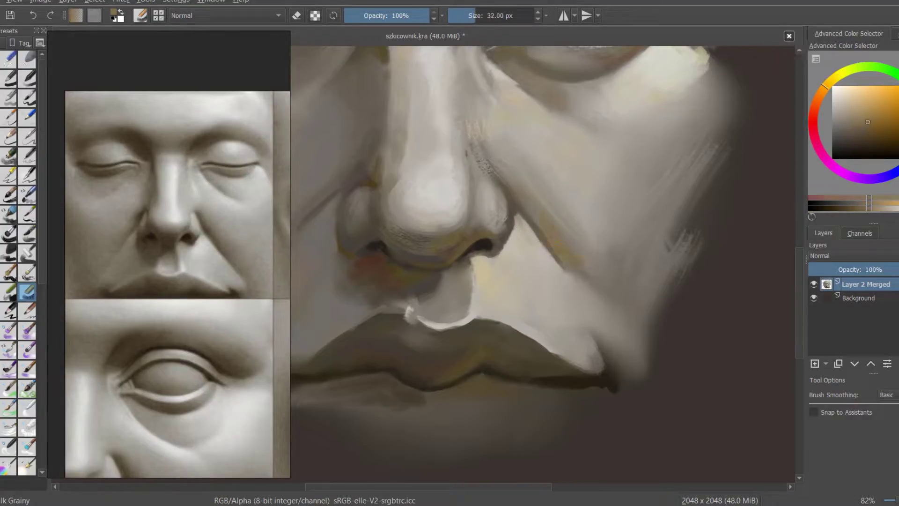
# Choose slightly lighter tones for the cheeks under the eyes, resizing the brush.
pyautogui.scroll(-3, 596, 277)
pyautogui.scroll(2, 598, 170)
pyautogui.keyDown('ctrl'); pyautogui.click(577, 205); pyautogui.keyUp('ctrl')
pyautogui.press('[')
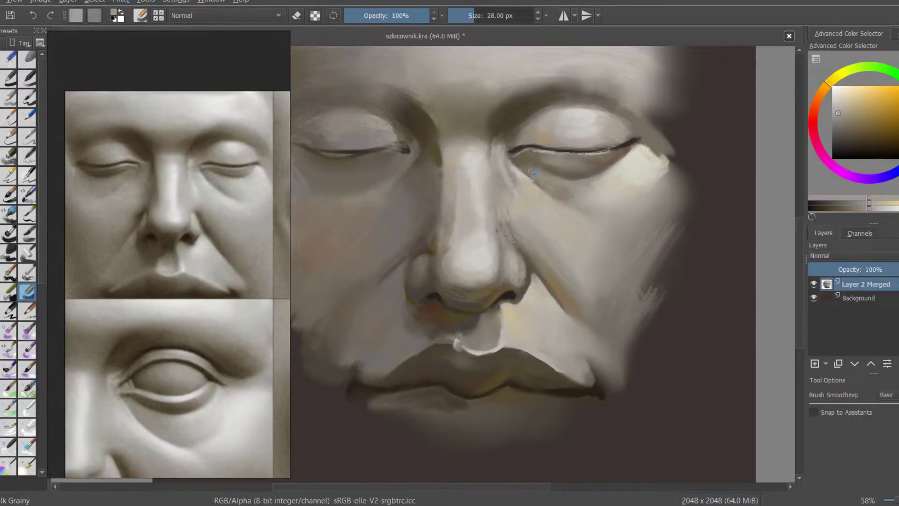
pyautogui.keyDown('ctrl'); pyautogui.click(581, 215); pyautogui.keyUp('ctrl')
pyautogui.press(']')
pyautogui.press(']')
pyautogui.press(']')
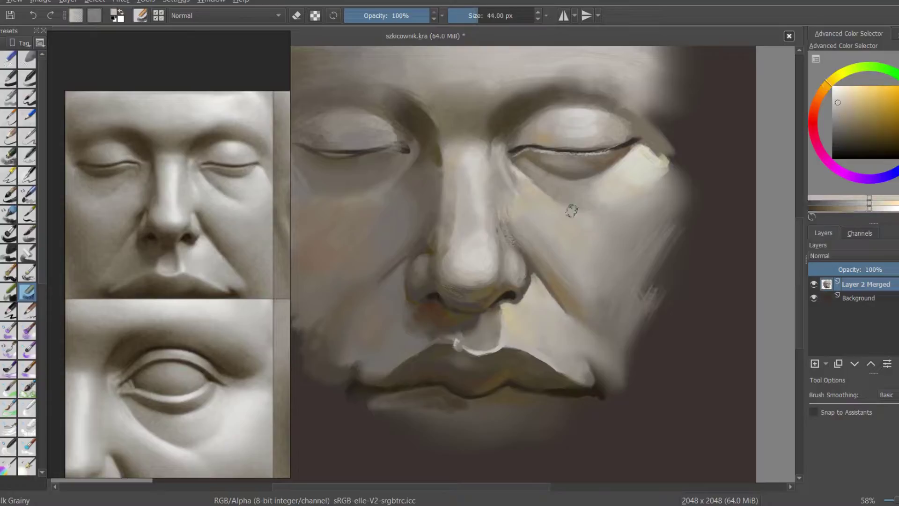
pyautogui.scroll(-2, 590, 229)
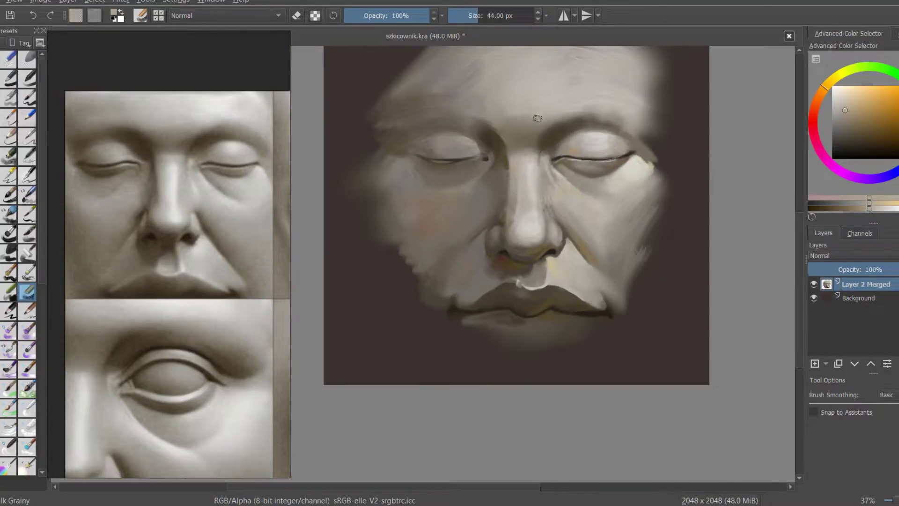
pyautogui.scroll(1, 599, 108)
# Sample lighter and darker face tones while shifting the view across the face.
pyautogui.press('[')
pyautogui.press('[')
pyautogui.press('[')
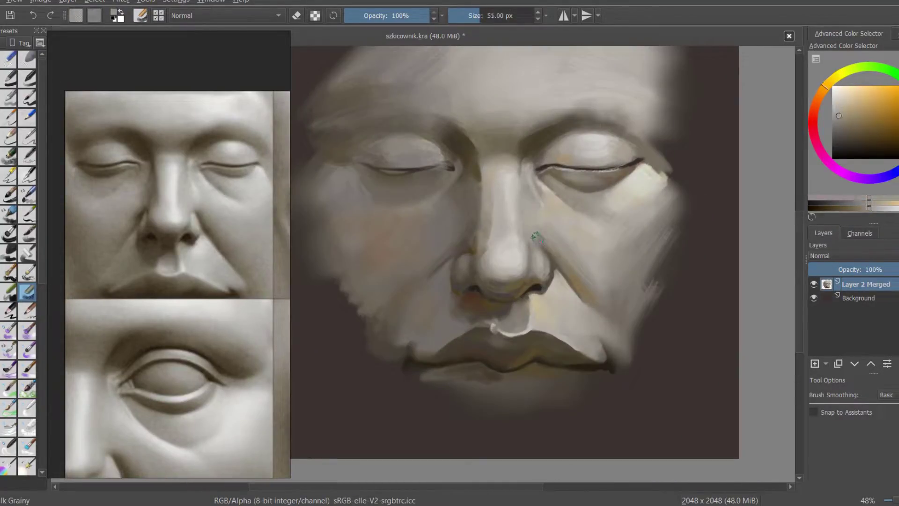
pyautogui.keyDown('ctrl'); pyautogui.click(528, 211); pyautogui.keyUp('ctrl')
pyautogui.keyDown('ctrl'); pyautogui.click(541, 238); pyautogui.keyUp('ctrl')
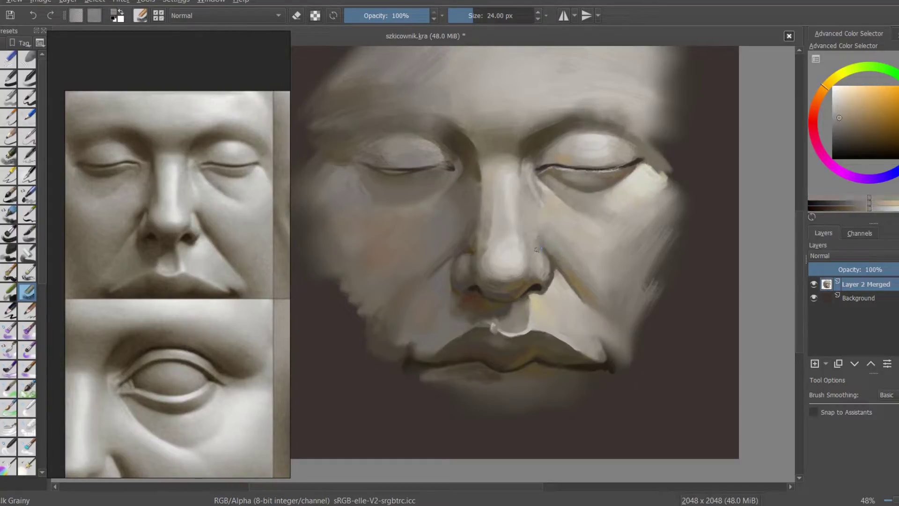
pyautogui.press('[')
pyautogui.press('[')
pyautogui.moveTo(498, 170); pyautogui.dragTo(505, 190)
pyautogui.keyDown('ctrl'); pyautogui.click(425, 172); pyautogui.keyUp('ctrl')
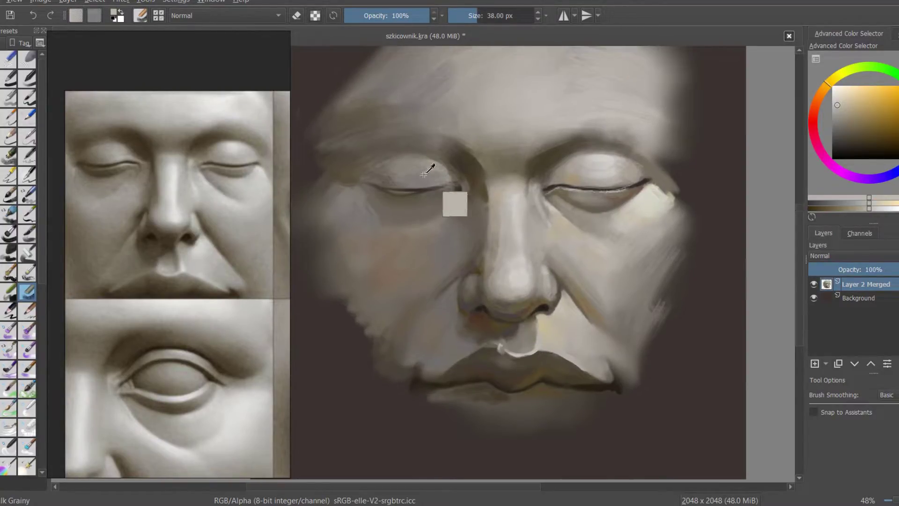
pyautogui.press(']')
pyautogui.press(']')
pyautogui.keyDown('ctrl'); pyautogui.click(388, 157); pyautogui.keyUp('ctrl')
pyautogui.press(']')
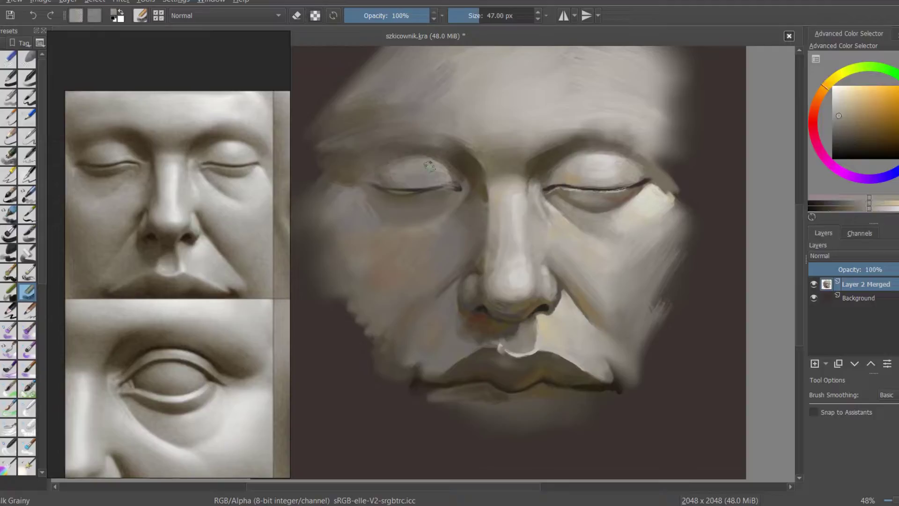
pyautogui.scroll(-4, 474, 123)
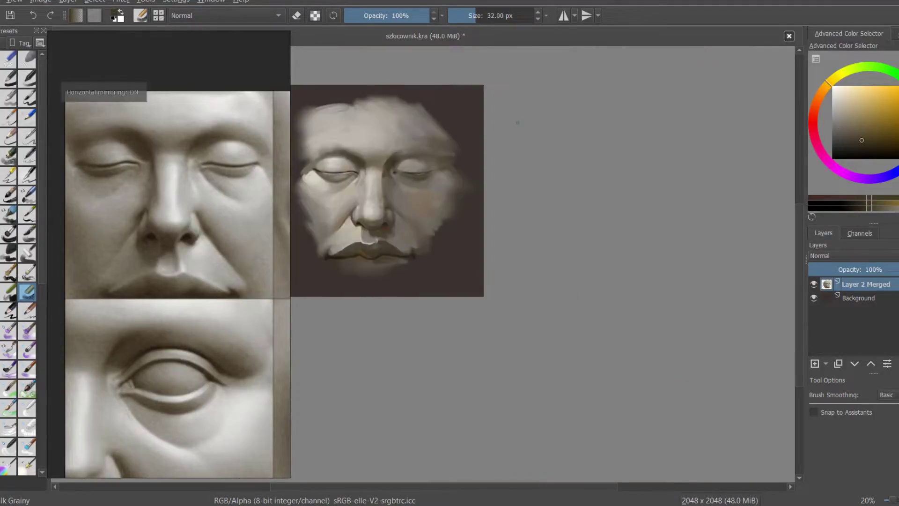
# Paint light strokes across the face, near the eye and along the upper lip.
pyautogui.scroll(4, 475, 123)
pyautogui.moveTo(323, 220); pyautogui.dragTo(342, 232)
pyautogui.moveTo(538, 196)
pyautogui.mouseDown()
pyautogui.moveTo(589, 202)
pyautogui.moveTo(508, 206)
pyautogui.mouseUp()
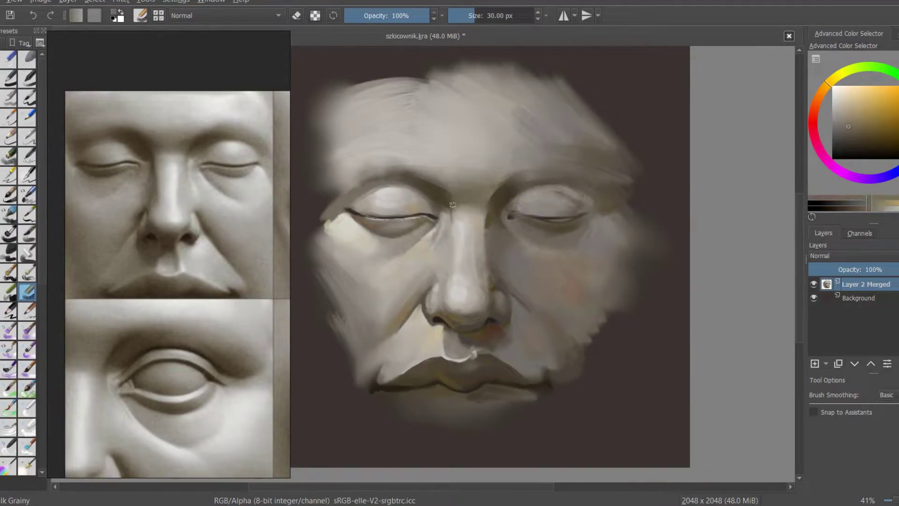
pyautogui.moveTo(464, 358); pyautogui.dragTo(489, 353)
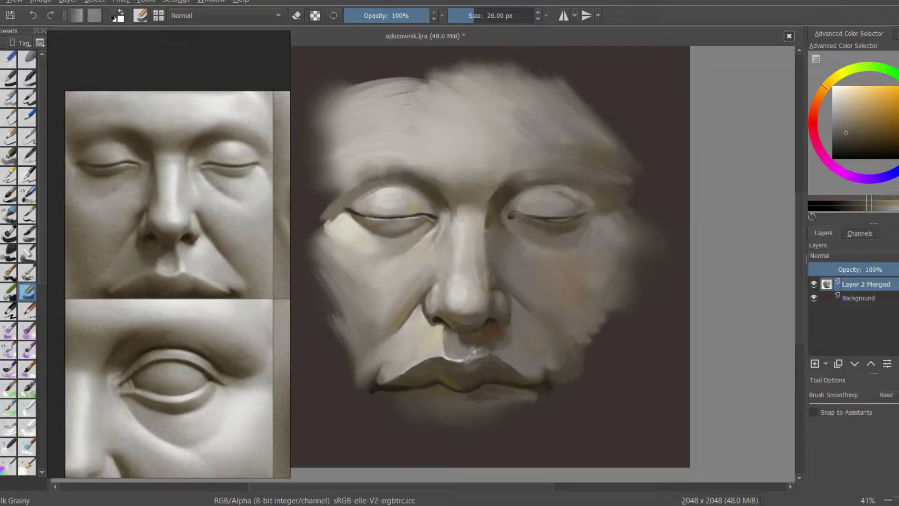
pyautogui.scroll(-1, 515, 262)
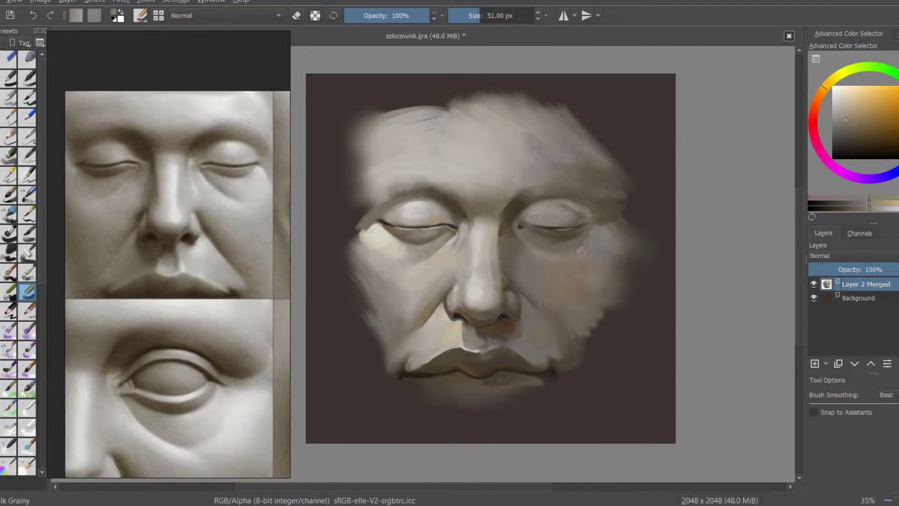
# Switch to eraser mode and trim back the right cheek edge.
pyautogui.press('e')
pyautogui.moveTo(623, 261); pyautogui.dragTo(641, 236)
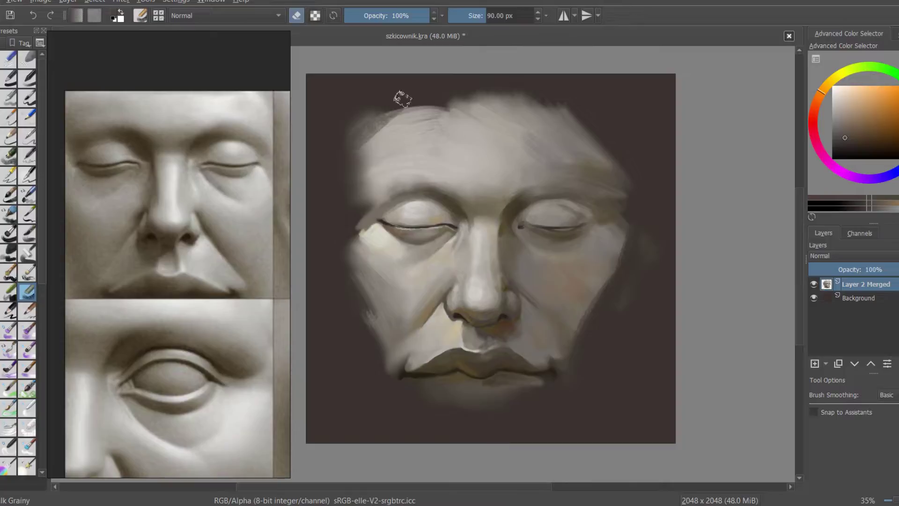
pyautogui.scroll(-2, 525, 187)
pyautogui.scroll(3, 544, 197)
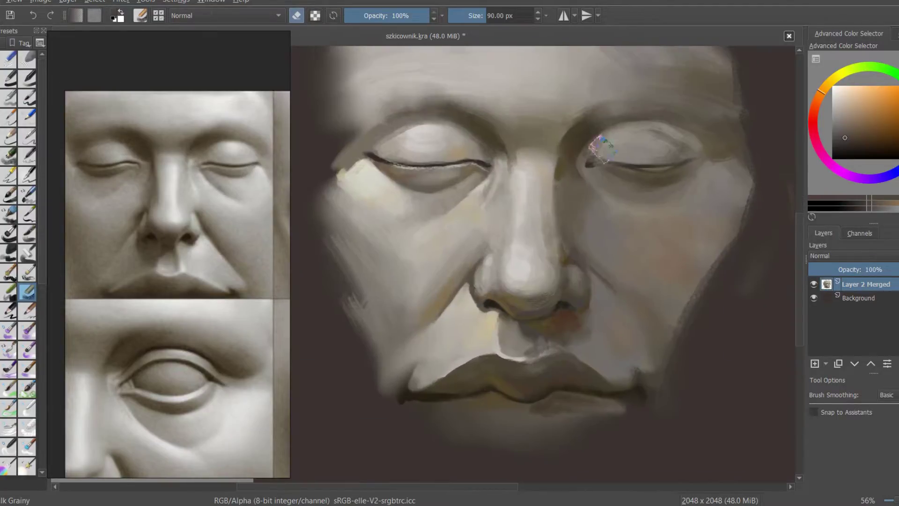
pyautogui.scroll(1, 497, 178)
pyautogui.scroll(1, 455, 152)
# With a smaller Flat Rough brush, paint a darker stroke down the side of the nose.
pyautogui.press('/')
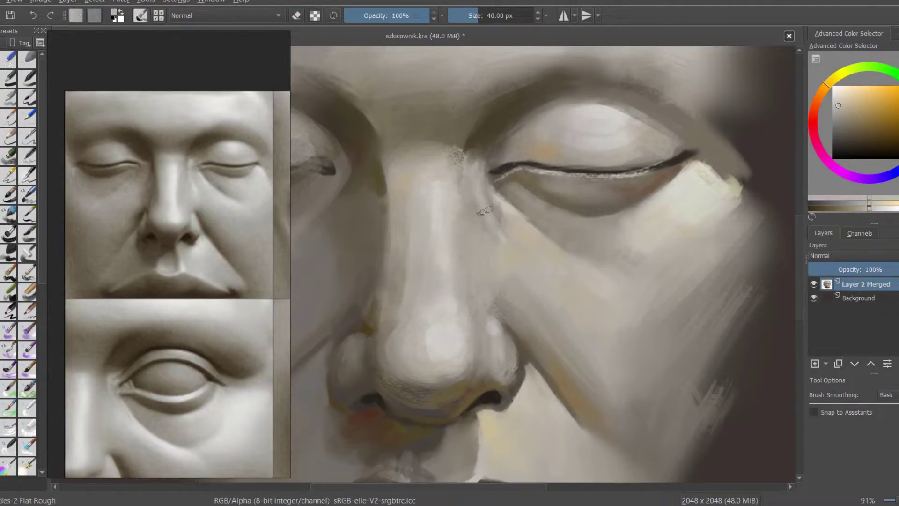
pyautogui.moveTo(516, 213); pyautogui.dragTo(495, 228)
pyautogui.keyDown('ctrl'); pyautogui.click(454, 201); pyautogui.keyUp('ctrl')
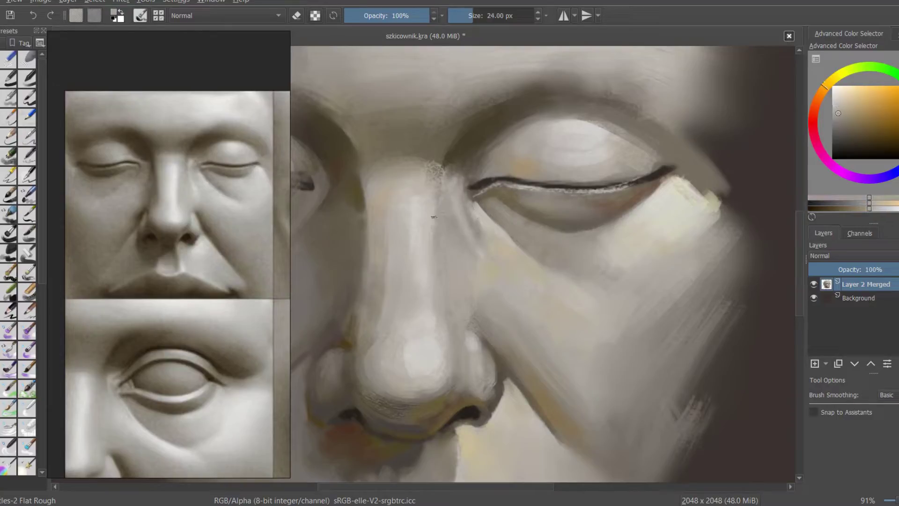
pyautogui.moveTo(437, 211); pyautogui.dragTo(449, 322)
# Sample darker and lighter face tones while adjusting the brush size.
pyautogui.keyDown('ctrl'); pyautogui.click(449, 323); pyautogui.keyUp('ctrl')
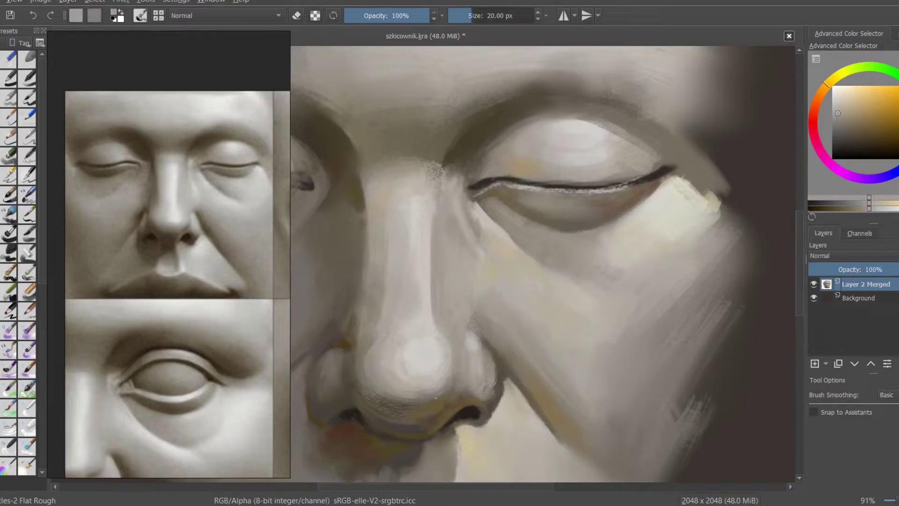
pyautogui.press('[')
pyautogui.keyDown('ctrl'); pyautogui.click(560, 269); pyautogui.keyUp('ctrl')
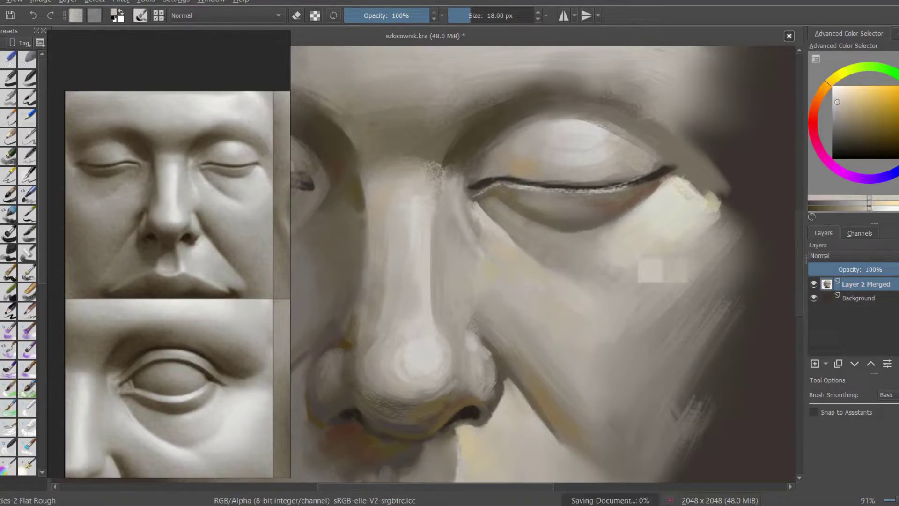
pyautogui.press(']')
pyautogui.press(']')
pyautogui.keyDown('ctrl'); pyautogui.click(561, 240); pyautogui.keyUp('ctrl')
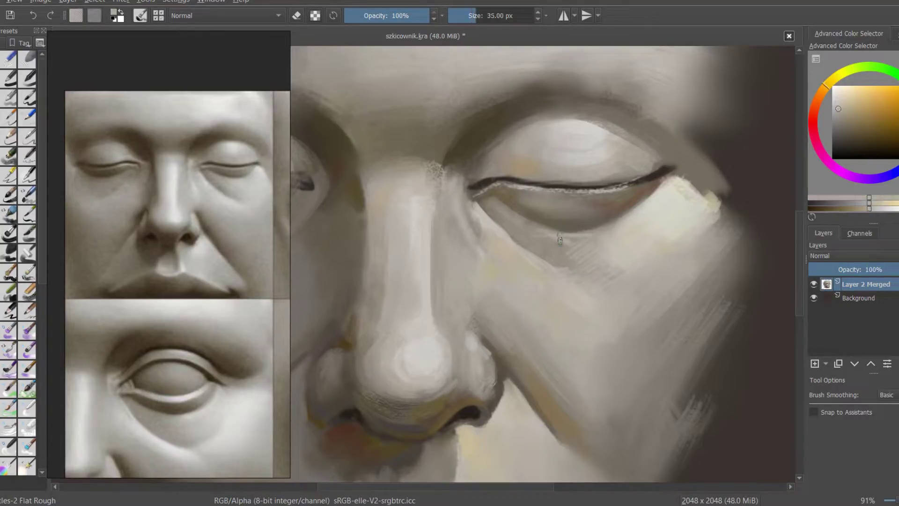
pyautogui.keyDown('ctrl'); pyautogui.scroll(-5, 514, 220); pyautogui.keyUp('ctrl')
pyautogui.press(']')
pyautogui.press(']')
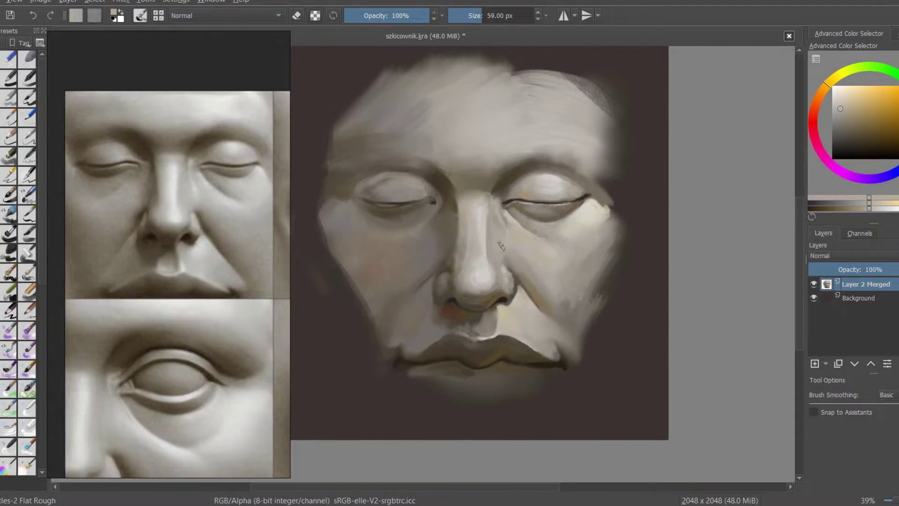
pyautogui.keyDown('ctrl'); pyautogui.scroll(4, 508, 201); pyautogui.keyUp('ctrl')
# Brighten the nose tip with a light yellowish dab at about 15 px.
pyautogui.keyDown('ctrl'); pyautogui.click(497, 196); pyautogui.keyUp('ctrl')
pyautogui.press('[')
pyautogui.press('[')
pyautogui.press('[')
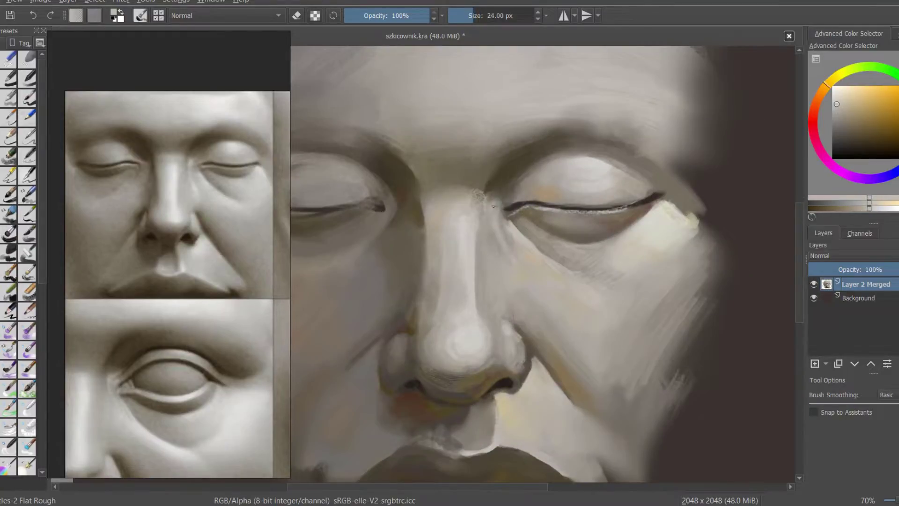
pyautogui.keyDown('ctrl'); pyautogui.click(478, 307); pyautogui.keyUp('ctrl')
pyautogui.press('[')
pyautogui.press('[')
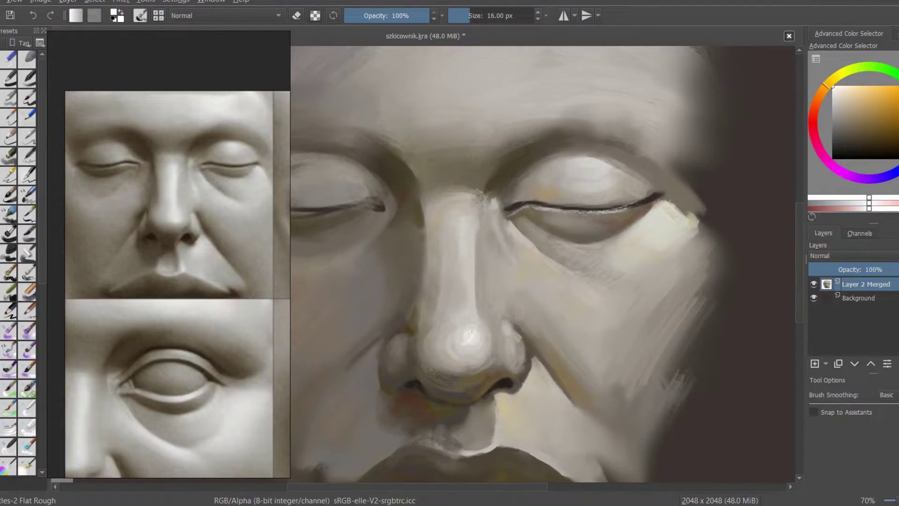
pyautogui.keyDown('ctrl'); pyautogui.click(471, 331); pyautogui.keyUp('ctrl')
pyautogui.press(']')
pyautogui.click(470, 333)
# Sample warmer orange and lighter tones, resizing the brush from about 73 px to 26 px.
pyautogui.keyDown('ctrl'); pyautogui.scroll(-2, 466, 324); pyautogui.keyUp('ctrl')
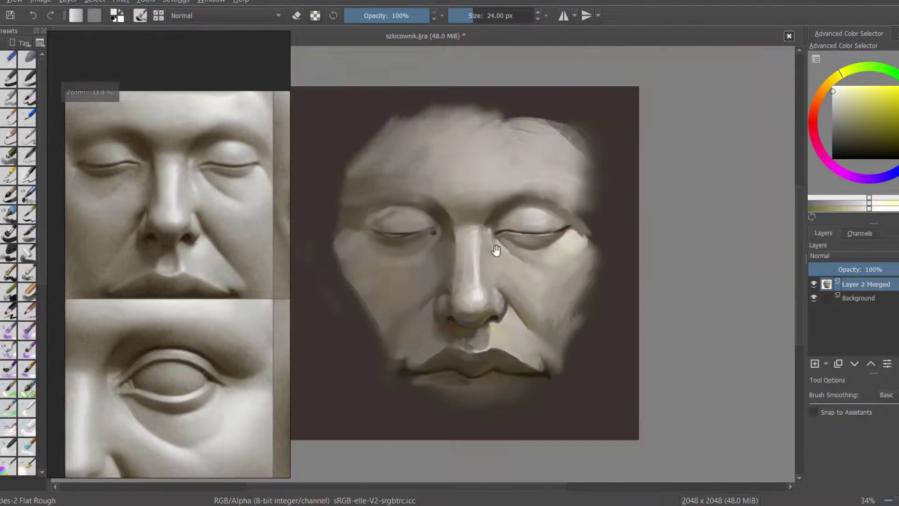
pyautogui.keyDown('ctrl'); pyautogui.scroll(1, 492, 343); pyautogui.keyUp('ctrl')
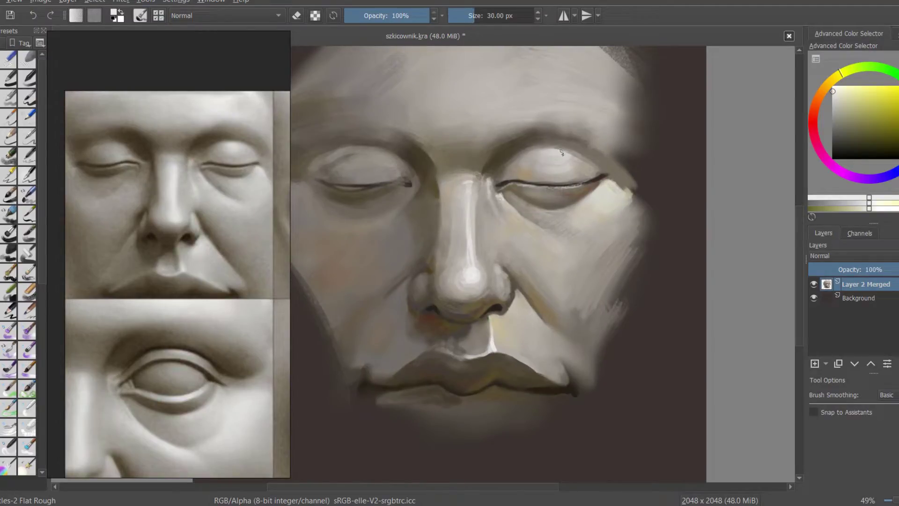
pyautogui.moveTo(601, 191); pyautogui.dragTo(622, 209)
pyautogui.keyDown('ctrl'); pyautogui.click(622, 209); pyautogui.keyUp('ctrl')
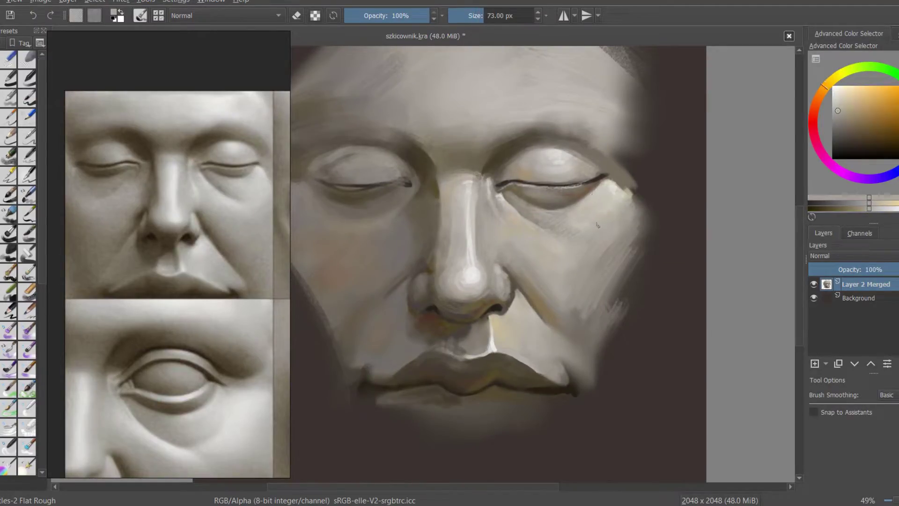
pyautogui.keyDown('ctrl'); pyautogui.click(514, 231); pyautogui.keyUp('ctrl')
pyautogui.moveTo(514, 231); pyautogui.dragTo(464, 251)
pyautogui.keyDown('ctrl'); pyautogui.scroll(-2, 499, 318); pyautogui.keyUp('ctrl')
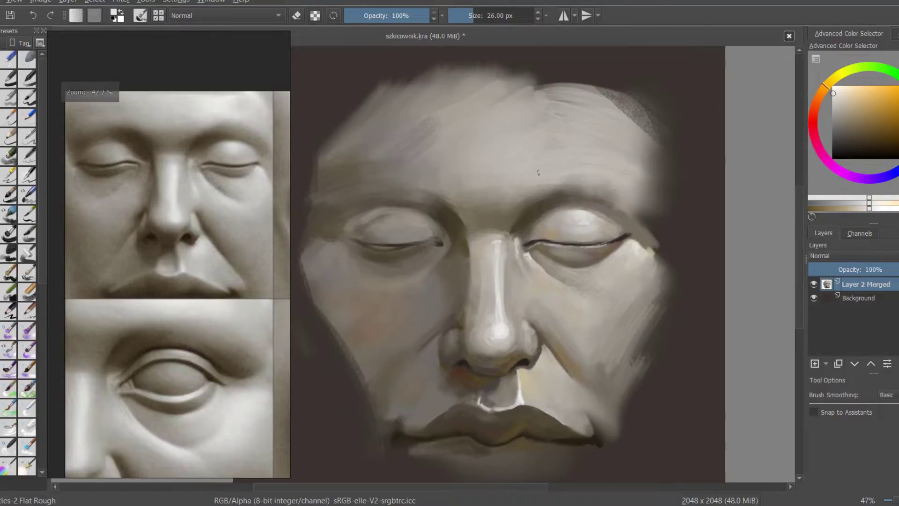
# Sample further face tones and set the brush to 30 px.
pyautogui.keyDown('ctrl'); pyautogui.click(543, 150); pyautogui.keyUp('ctrl')
pyautogui.moveTo(544, 150); pyautogui.dragTo(604, 216)
pyautogui.keyDown('ctrl'); pyautogui.scroll(-2, 604, 216); pyautogui.keyUp('ctrl')
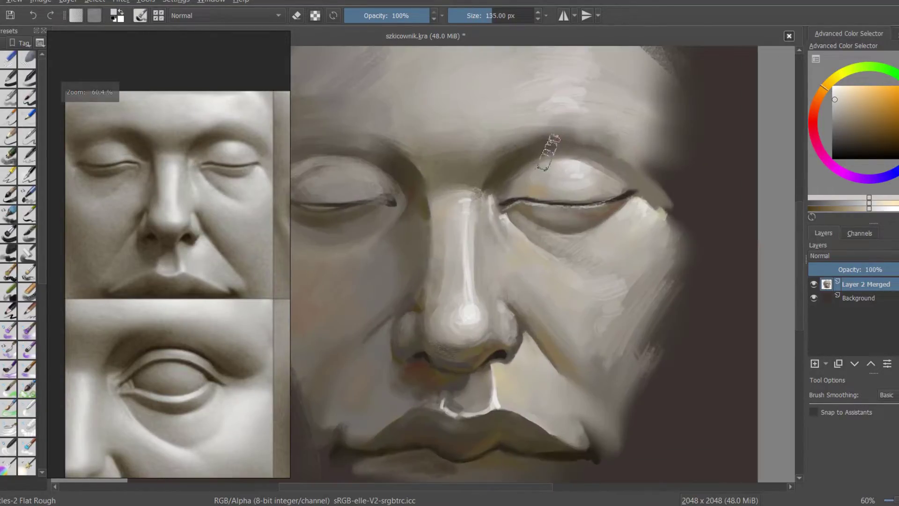
pyautogui.scroll(2, 627, 161)
pyautogui.moveTo(552, 141); pyautogui.dragTo(538, 150)
pyautogui.keyDown('ctrl'); pyautogui.click(570, 112); pyautogui.keyUp('ctrl')
pyautogui.scroll(-1, 570, 112)
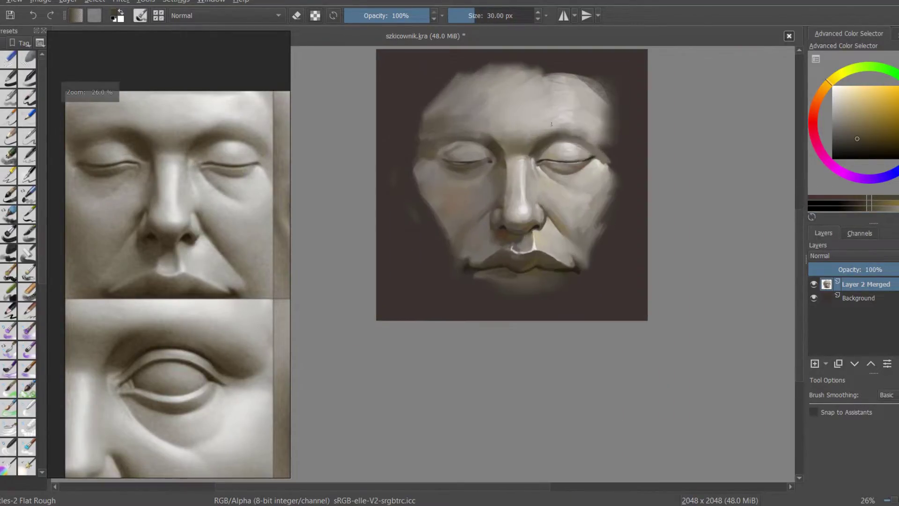
pyautogui.hotkey('ctrl', 'u')
# Swap Hue/Saturation for Color Balance, re-centre Midtones Magenta and shift Midtones toward cyan.
pyautogui.press('Escape')
pyautogui.hotkey('ctrl', 'b')
pyautogui.moveTo(815, 201); pyautogui.dragTo(812, 202)
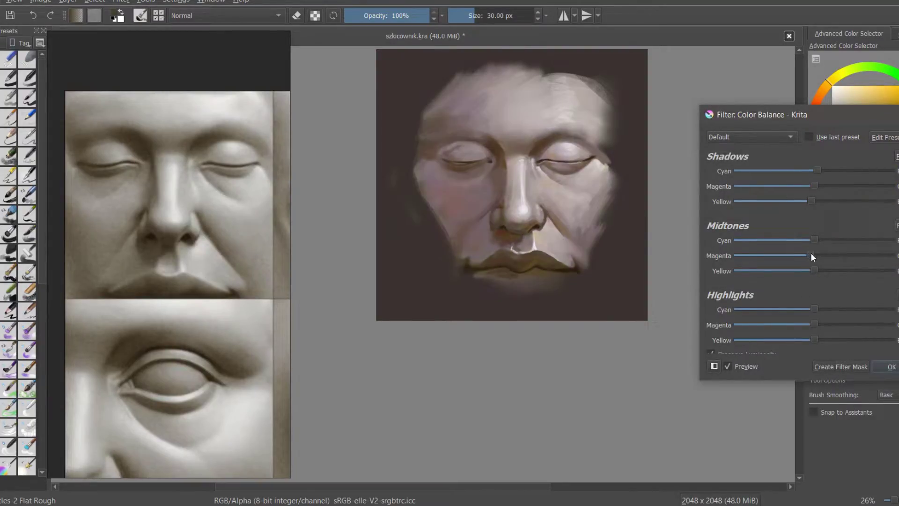
pyautogui.moveTo(811, 255); pyautogui.dragTo(809, 239)
# Apply the colour balance and switch to the soft round brush.
pyautogui.click(892, 367)
pyautogui.scroll(4, 526, 202)
pyautogui.rightClick(570, 202)
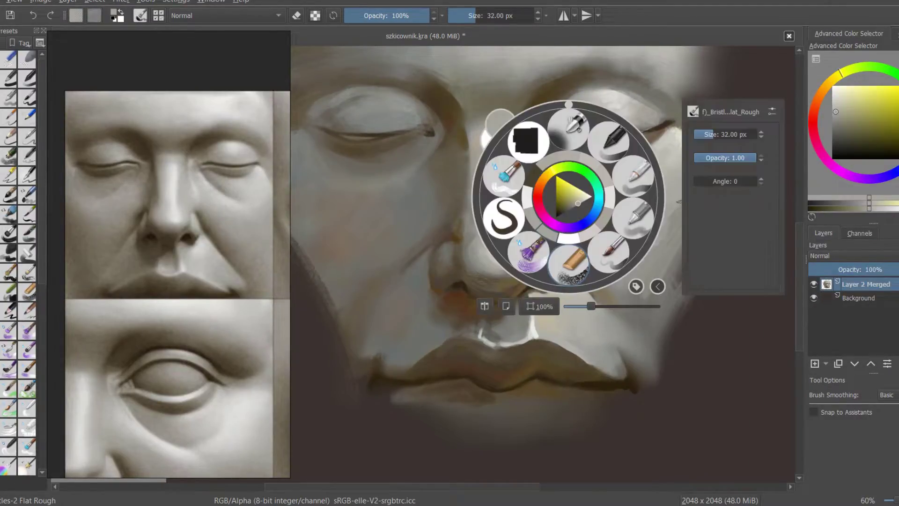
pyautogui.click(619, 164)
pyautogui.scroll(-2, 495, 114)
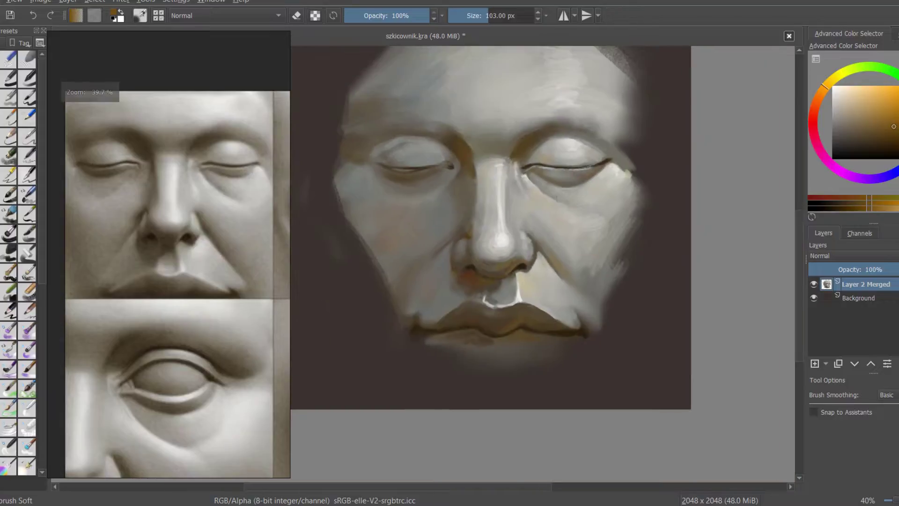
pyautogui.scroll(-1, 627, 150)
# Try several palette colours, from dark grey to light yellowish grey and dark brown.
pyautogui.click(833, 136)
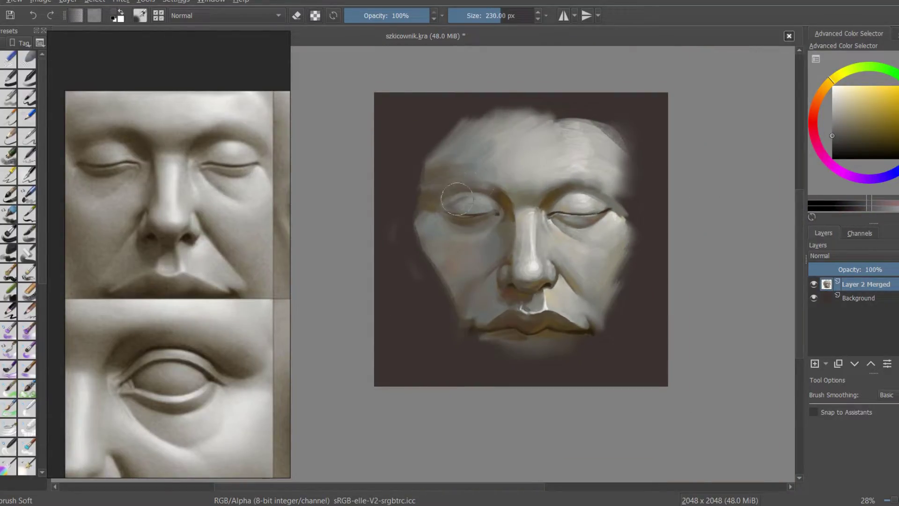
pyautogui.keyDown('ctrl'); pyautogui.click(505, 147); pyautogui.keyUp('ctrl')
pyautogui.scroll(-1, 508, 155)
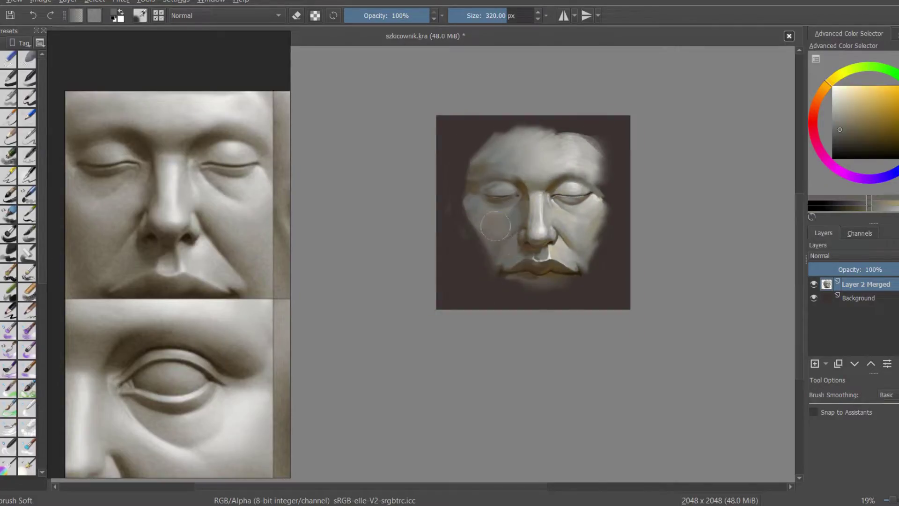
pyautogui.keyDown('ctrl'); pyautogui.click(495, 181); pyautogui.keyUp('ctrl')
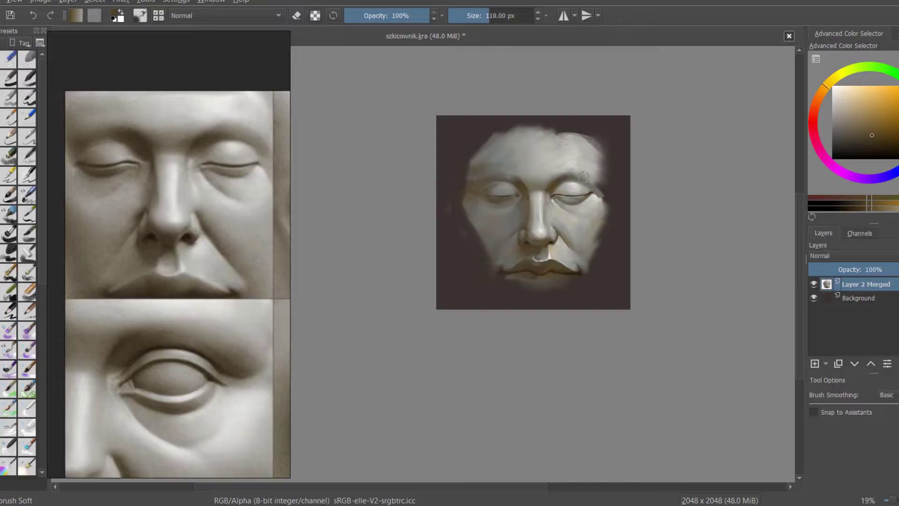
pyautogui.keyDown('ctrl'); pyautogui.click(600, 195); pyautogui.keyUp('ctrl')
pyautogui.keyDown('ctrl'); pyautogui.click(583, 273); pyautogui.keyUp('ctrl')
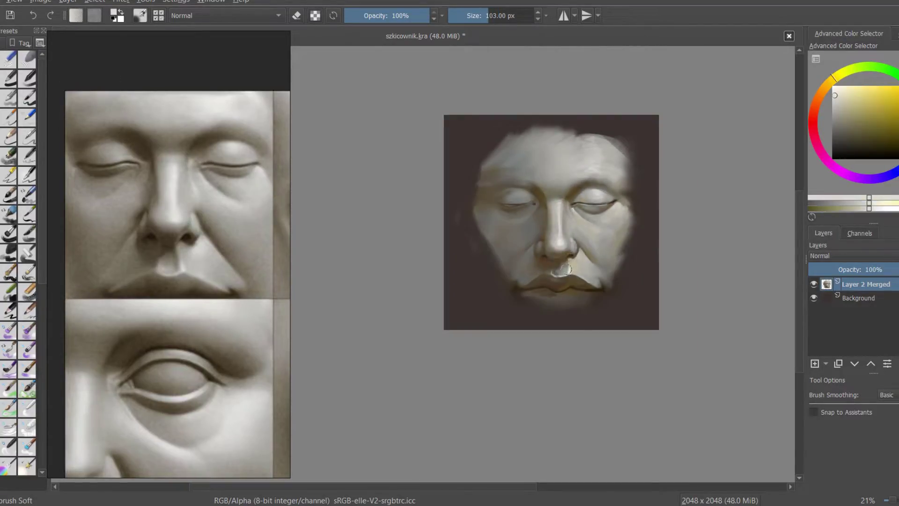
# Zoom in, save the document, and darken the upper lip with a dark blue-grey soft stroke.
pyautogui.moveTo(562, 178); pyautogui.dragTo(574, 151)
pyautogui.hotkey('ctrl', 's')
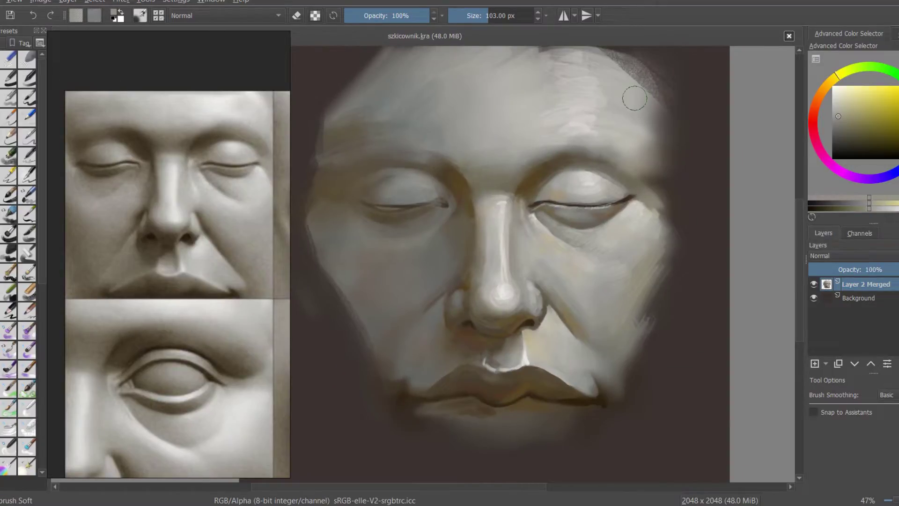
pyautogui.keyDown('ctrl'); pyautogui.click(487, 423); pyautogui.keyUp('ctrl')
pyautogui.press(']')
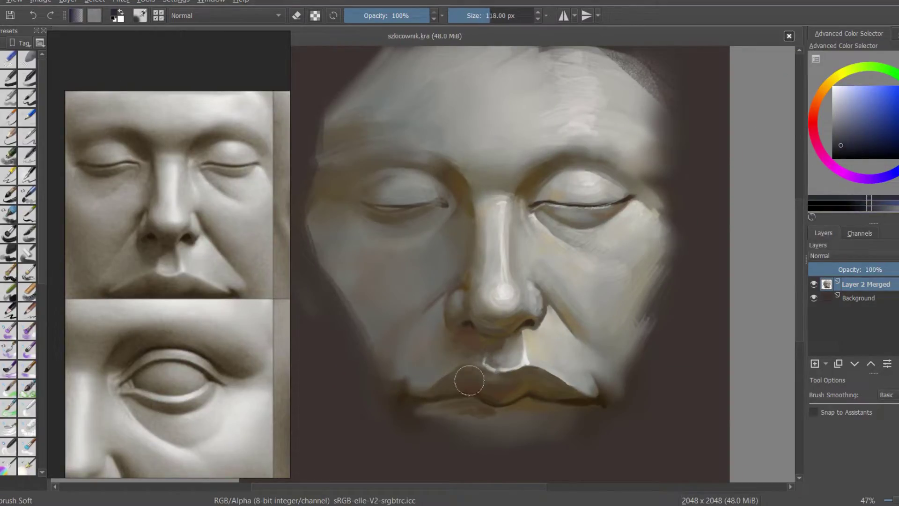
pyautogui.moveTo(469, 381); pyautogui.dragTo(463, 377)
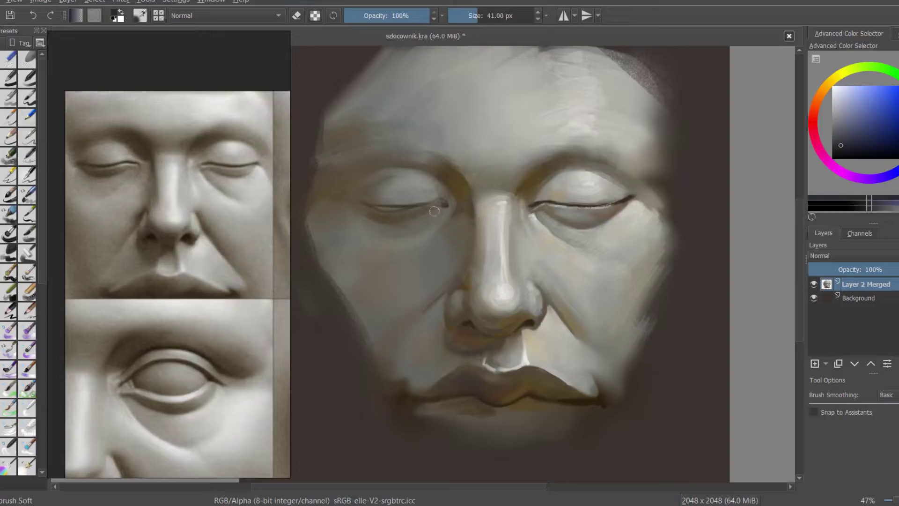
# Sample face tones, set the brush to 38 px, and soften the shadow under the left-hand eye.
pyautogui.press('[')
pyautogui.press('[')
pyautogui.keyDown('ctrl'); pyautogui.click(468, 344); pyautogui.keyUp('ctrl')
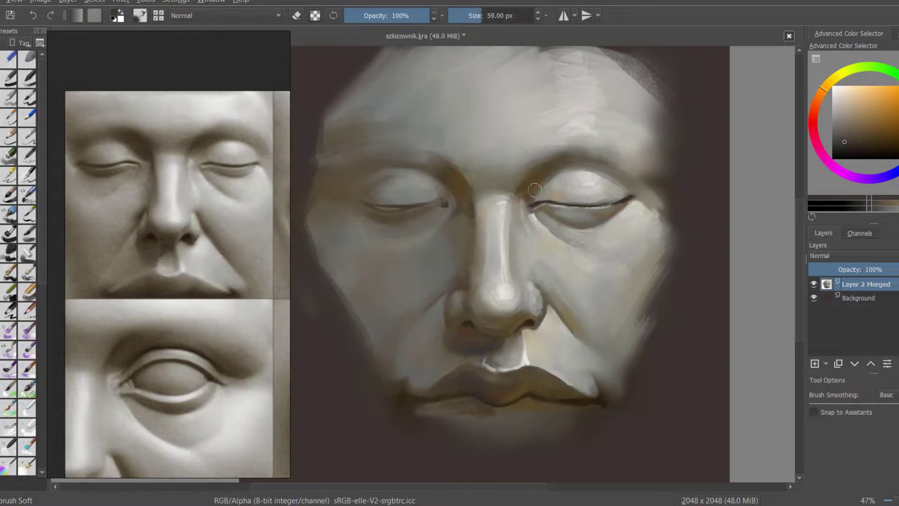
pyautogui.press('[')
pyautogui.press('[')
pyautogui.keyDown('ctrl'); pyautogui.click(600, 206); pyautogui.keyUp('ctrl')
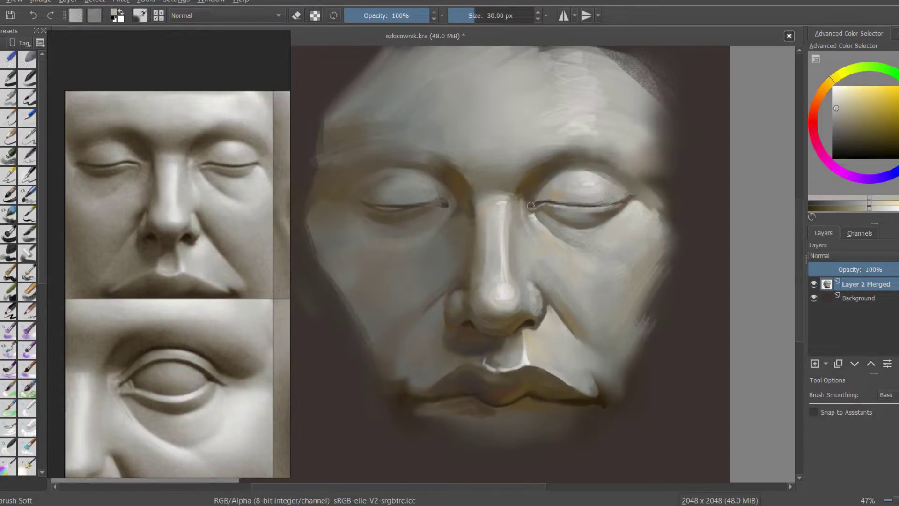
pyautogui.press(']')
pyautogui.press(']')
pyautogui.keyDown('ctrl'); pyautogui.click(454, 195); pyautogui.keyUp('ctrl')
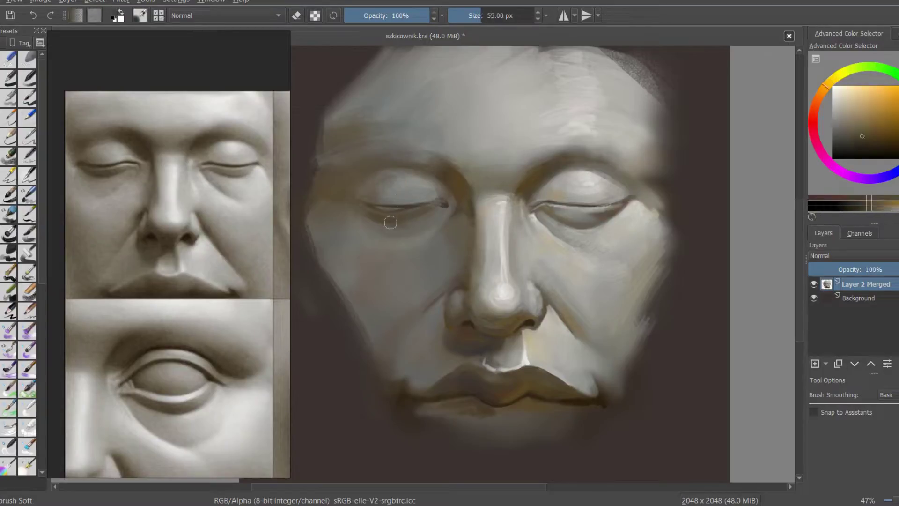
pyautogui.press('[')
pyautogui.press('[')
pyautogui.keyDown('ctrl'); pyautogui.click(353, 204); pyautogui.keyUp('ctrl')
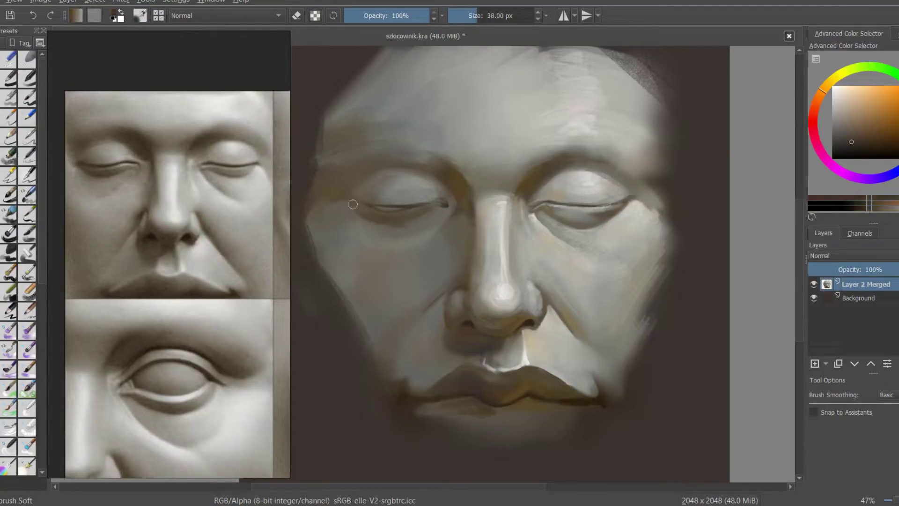
pyautogui.moveTo(373, 210); pyautogui.dragTo(416, 213)
# Paint soft blended strokes under the left-hand eye and sample a nearby green-grey tone.
pyautogui.keyDown('ctrl'); pyautogui.click(468, 249); pyautogui.keyUp('ctrl')
pyautogui.press(']')
pyautogui.press(']')
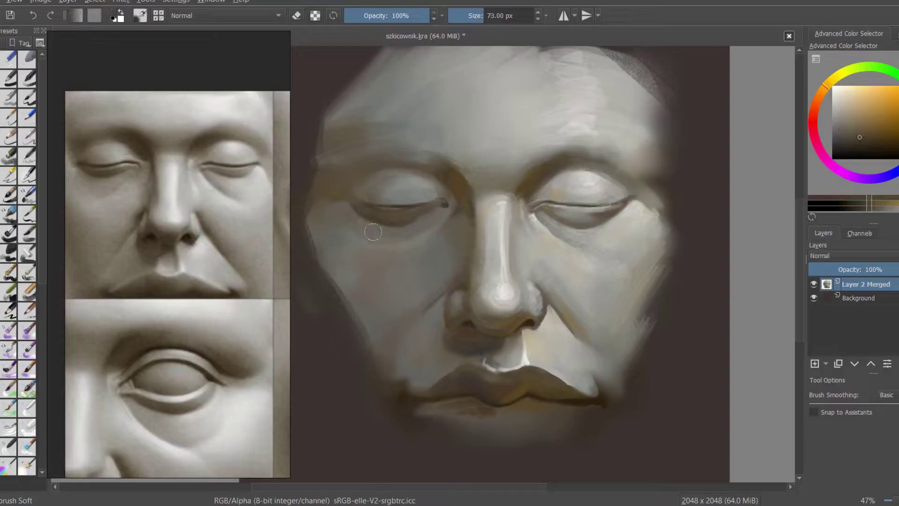
pyautogui.moveTo(361, 225); pyautogui.dragTo(392, 265)
pyautogui.press(']')
pyautogui.keyDown('ctrl'); pyautogui.click(436, 221); pyautogui.keyUp('ctrl')
pyautogui.press(']')
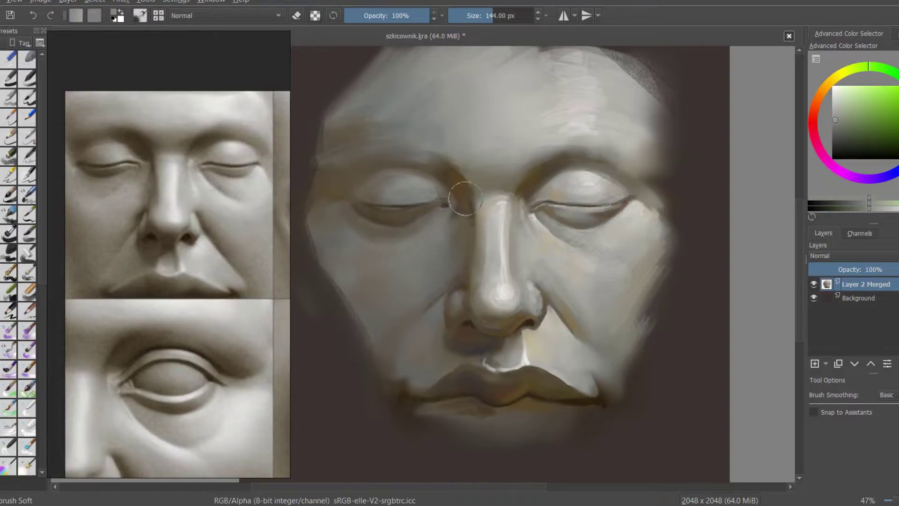
pyautogui.scroll(-2, 466, 198)
pyautogui.scroll(3, 467, 178)
pyautogui.press('[')
pyautogui.press('[')
pyautogui.press('[')
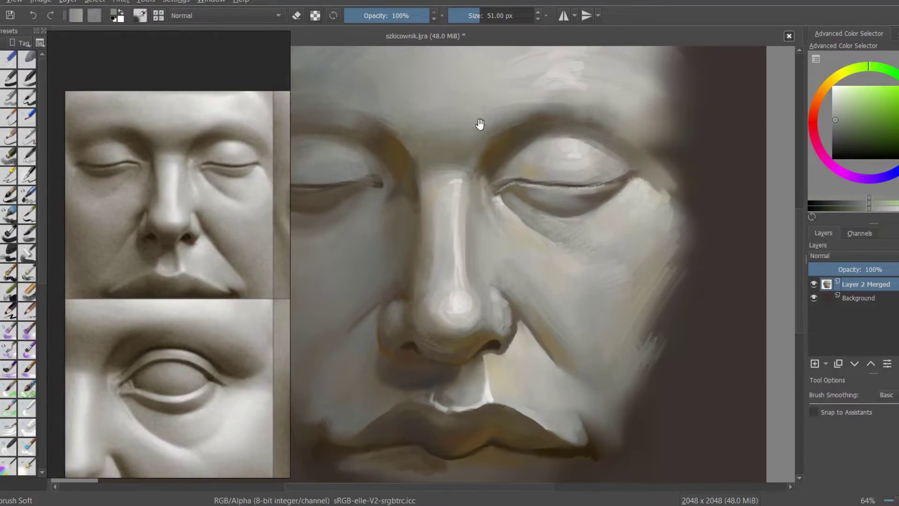
# Reframe the eyes and nose and paint small strokes at the right-hand eye's outer corner.
pyautogui.moveTo(480, 124); pyautogui.dragTo(484, 154)
pyautogui.press(']')
pyautogui.keyDown('ctrl'); pyautogui.click(583, 176); pyautogui.keyUp('ctrl')
pyautogui.moveTo(632, 206); pyautogui.dragTo(652, 216)
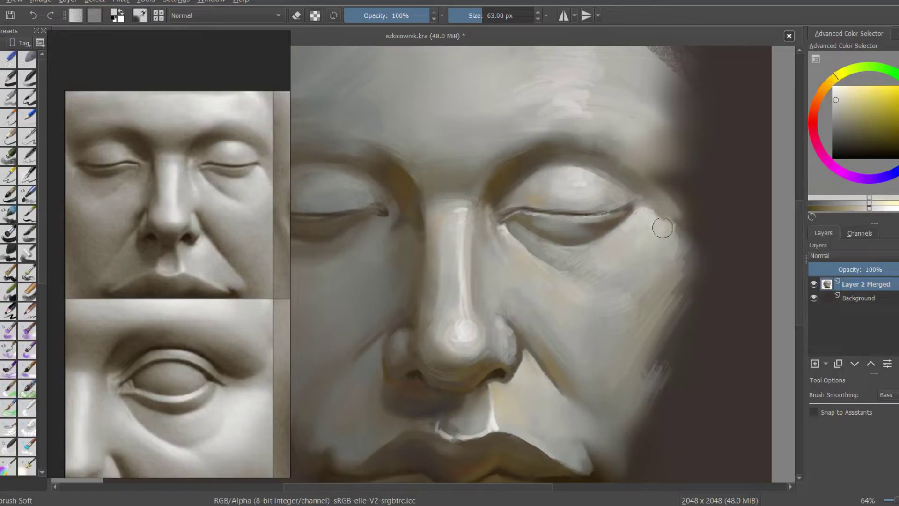
pyautogui.press('[')
pyautogui.scroll(-3, 637, 187)
# Sample several darker and lighter face tones while adjusting brush size and zoom.
pyautogui.keyDown('ctrl'); pyautogui.click(540, 275); pyautogui.keyUp('ctrl')
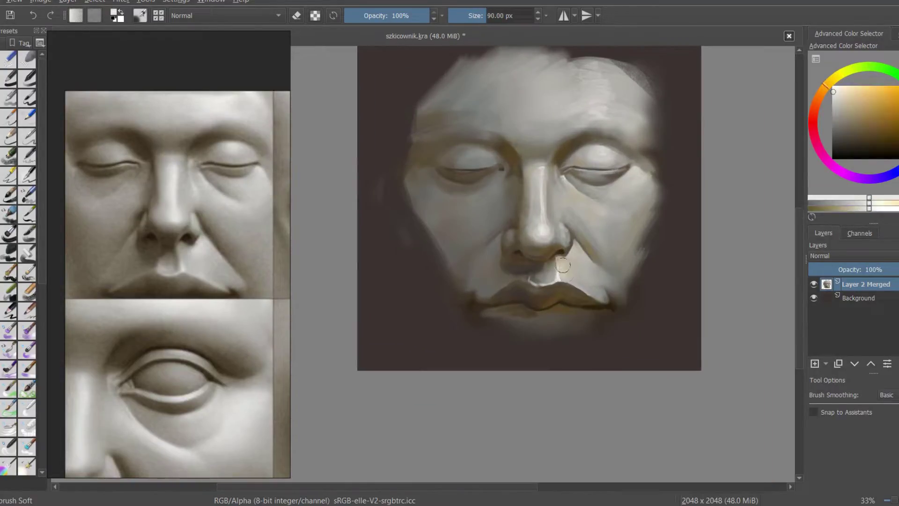
pyautogui.press('[')
pyautogui.press('[')
pyautogui.press('[')
pyautogui.keyDown('ctrl'); pyautogui.click(576, 245); pyautogui.keyUp('ctrl')
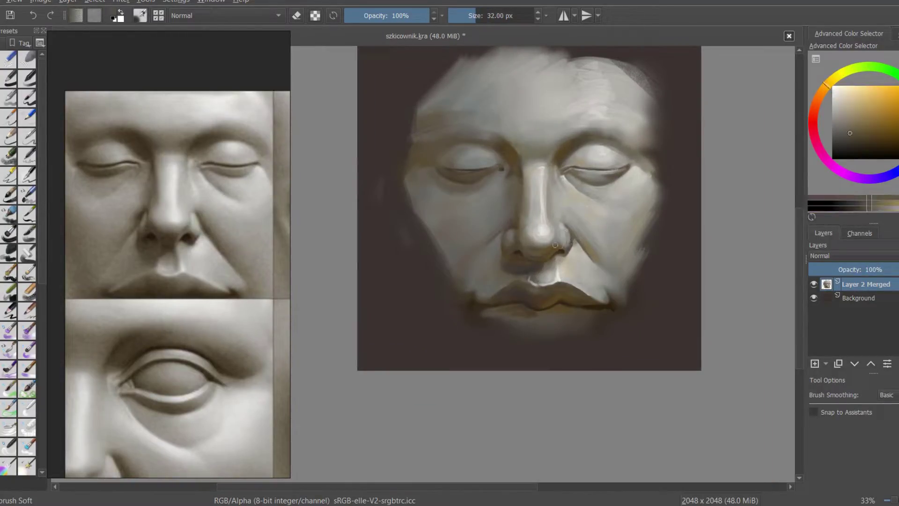
pyautogui.keyDown('ctrl'); pyautogui.click(604, 107); pyautogui.keyUp('ctrl')
pyautogui.press(']')
pyautogui.press(']')
pyautogui.press(']')
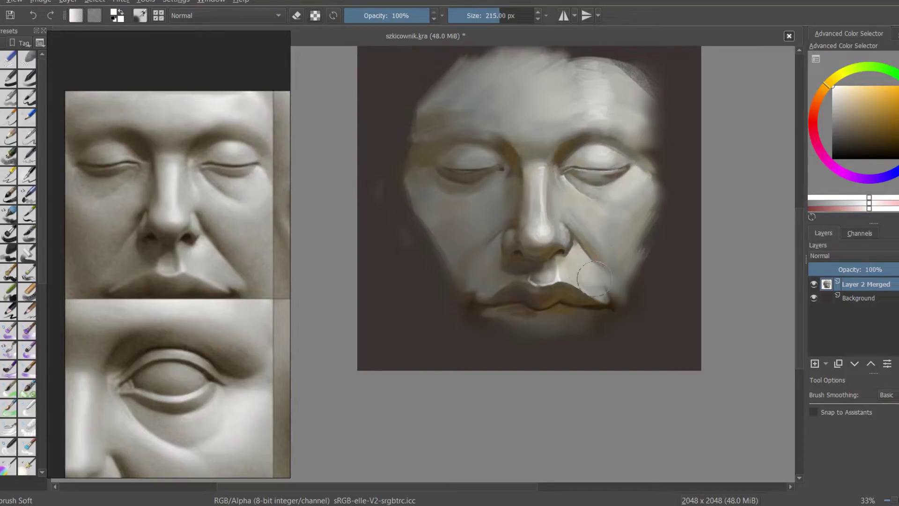
pyautogui.scroll(-3, 590, 187)
pyautogui.scroll(4, 598, 244)
pyautogui.keyDown('ctrl'); pyautogui.click(526, 145); pyautogui.keyUp('ctrl')
pyautogui.press('[')
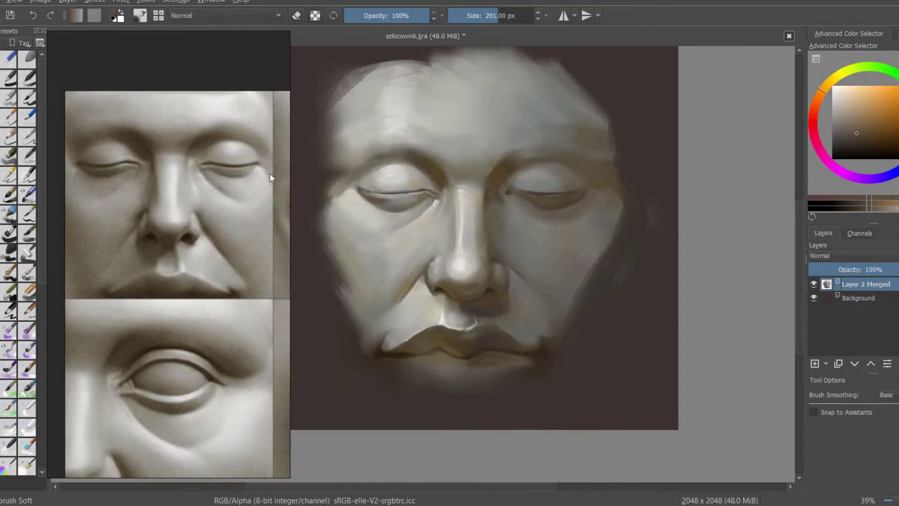
pyautogui.scroll(-3, 28, 321)
pyautogui.scroll(-3, 40, 327)
pyautogui.click(8, 402)
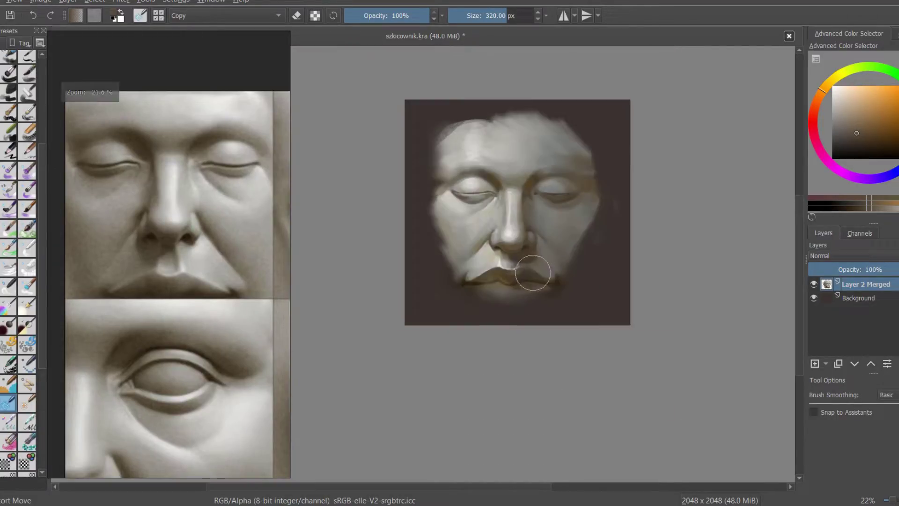
# Save the painting and switch to a smaller Flat Rough brush.
pyautogui.moveTo(532, 271)
pyautogui.mouseDown()
pyautogui.moveTo(623, 145)
pyautogui.moveTo(482, 231)
pyautogui.moveTo(486, 211)
pyautogui.mouseUp()
pyautogui.press('/')
pyautogui.hotkey('ctrl', 's')
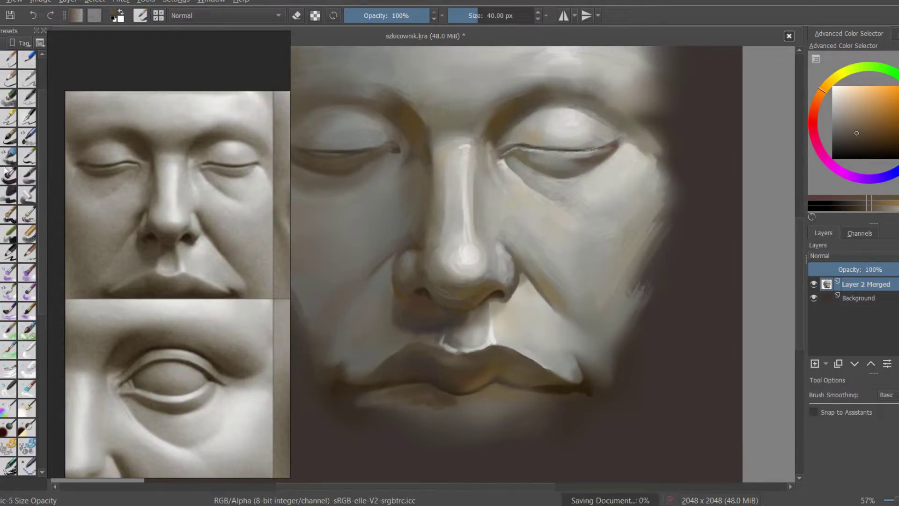
pyautogui.scroll(1, 464, 253)
pyautogui.press('[')
# Darken and reshape the nostril, then load a dry marker brush in warm dark brown.
pyautogui.keyDown('ctrl'); pyautogui.click(413, 302); pyautogui.keyUp('ctrl')
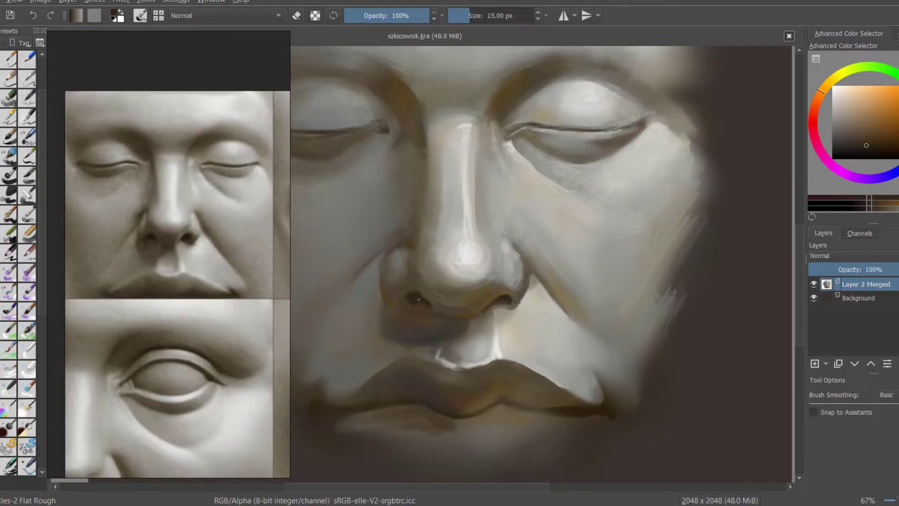
pyautogui.keyDown('ctrl'); pyautogui.click(507, 295); pyautogui.keyUp('ctrl')
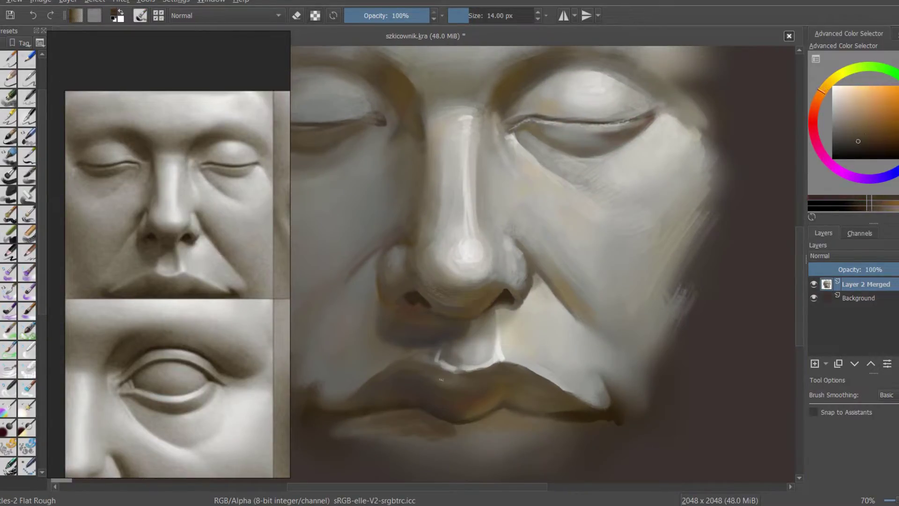
pyautogui.keyDown('ctrl'); pyautogui.click(791, 117); pyautogui.keyUp('ctrl')
pyautogui.rightClick(435, 348)
pyautogui.click(396, 402)
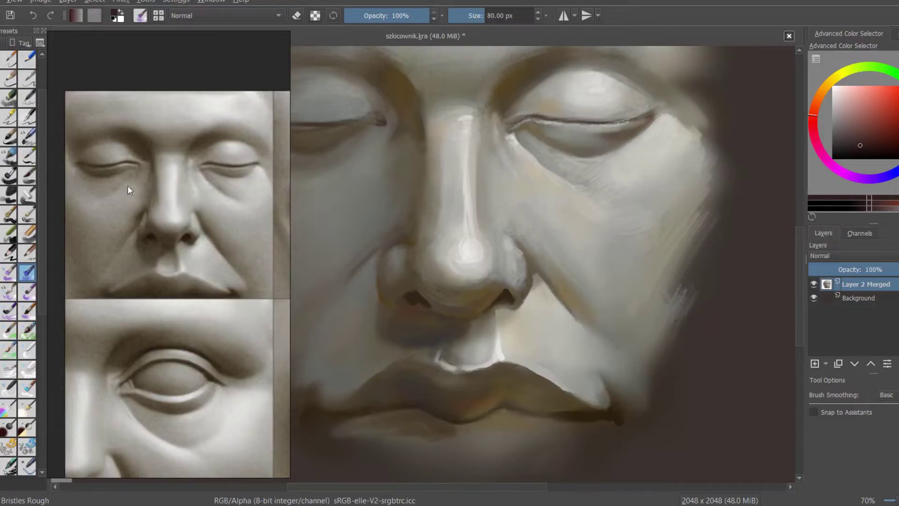
pyautogui.click(8, 156)
pyautogui.keyDown('ctrl'); pyautogui.click(439, 436); pyautogui.keyUp('ctrl')
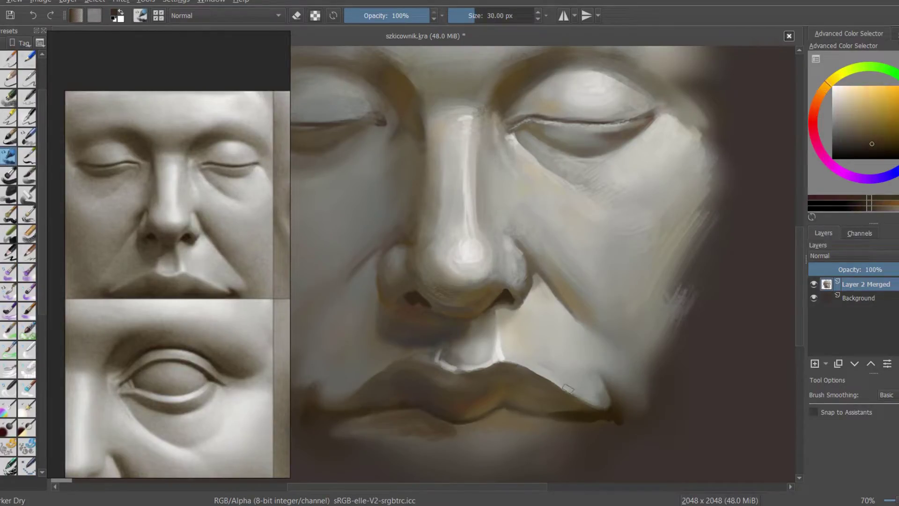
# Refine the lip edge with darker brown tones sampled from the lips.
pyautogui.keyDown('ctrl'); pyautogui.click(503, 364); pyautogui.keyUp('ctrl')
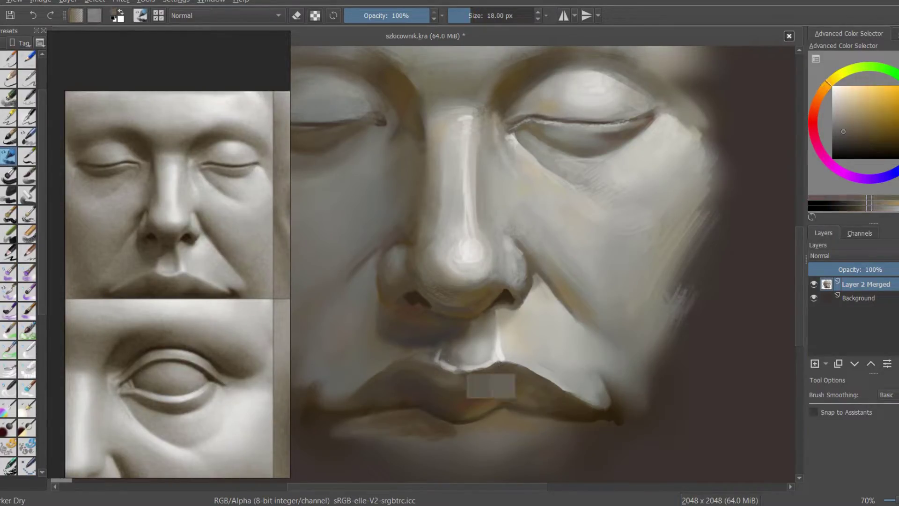
pyautogui.press('[')
pyautogui.press('[')
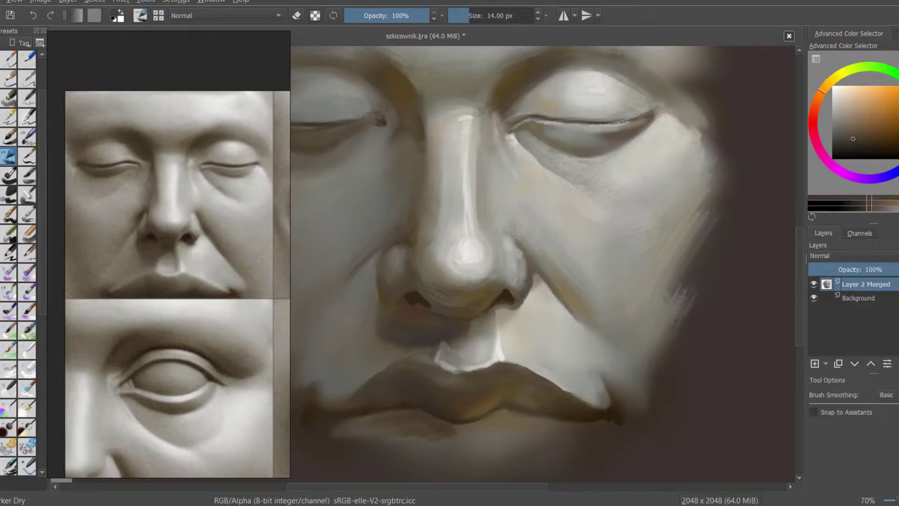
pyautogui.keyDown('ctrl'); pyautogui.click(457, 331); pyautogui.keyUp('ctrl')
pyautogui.keyDown('ctrl'); pyautogui.click(436, 403); pyautogui.keyUp('ctrl')
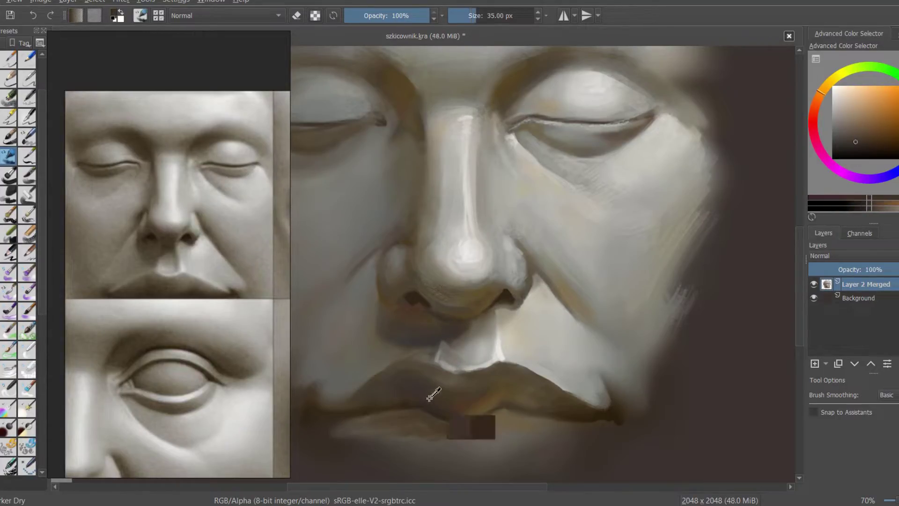
pyautogui.keyDown('ctrl'); pyautogui.click(361, 412); pyautogui.keyUp('ctrl')
pyautogui.press(']')
pyautogui.press(']')
pyautogui.press(']')
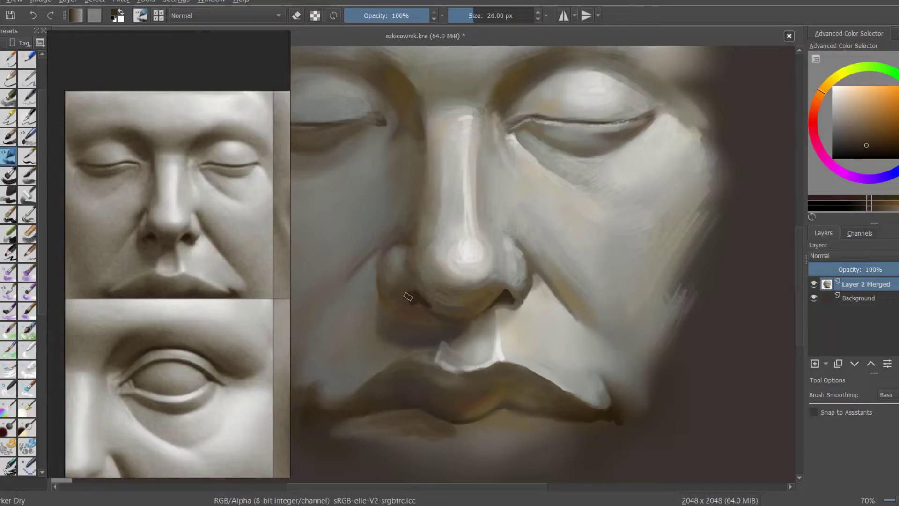
# Zoom out to check the whole face and sample a face colour.
pyautogui.scroll(-3, 398, 225)
pyautogui.scroll(-2, 398, 225)
pyautogui.press(']')
pyautogui.press(']')
pyautogui.press(']')
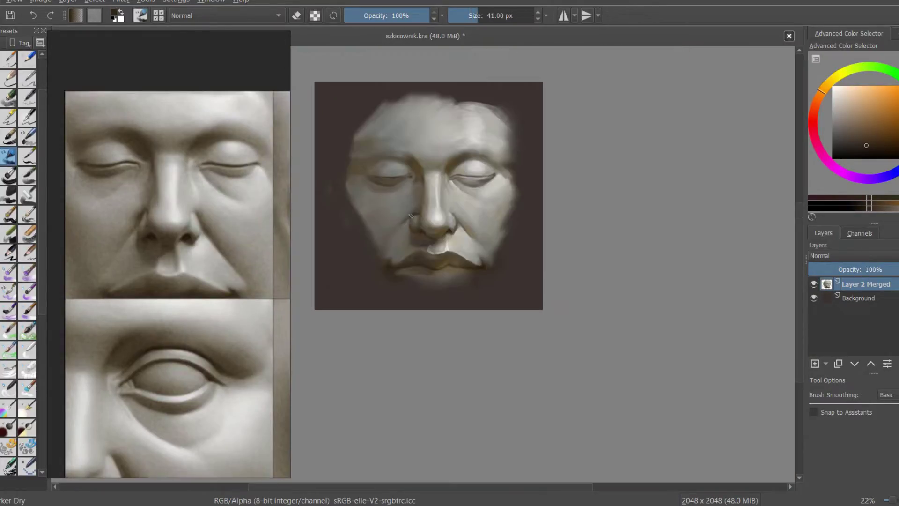
pyautogui.scroll(2, 467, 174)
pyautogui.keyDown('ctrl'); pyautogui.click(467, 174); pyautogui.keyUp('ctrl')
pyautogui.scroll(-2, 537, 130)
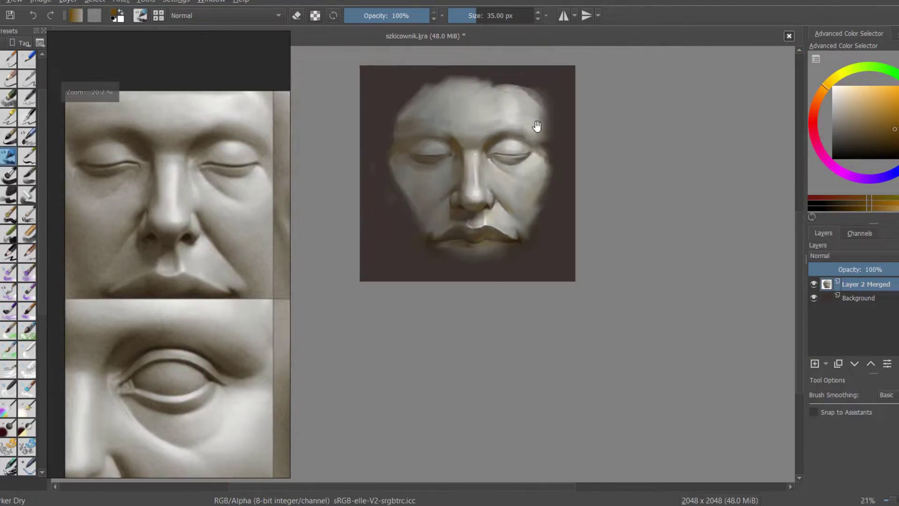
pyautogui.scroll(3, 551, 157)
# Sample lighter yellowish tones from the upper face with a smaller brush.
pyautogui.press('[')
pyautogui.keyDown('ctrl'); pyautogui.click(552, 157); pyautogui.keyUp('ctrl')
pyautogui.keyDown('ctrl'); pyautogui.click(473, 153); pyautogui.keyUp('ctrl')
pyautogui.keyDown('ctrl'); pyautogui.click(557, 169); pyautogui.keyUp('ctrl')
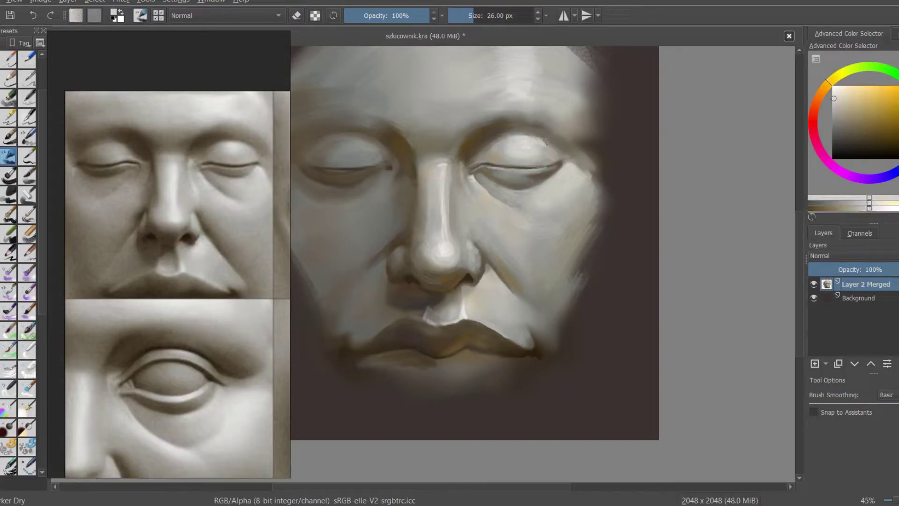
pyautogui.press('[')
pyautogui.keyDown('ctrl'); pyautogui.click(534, 146); pyautogui.keyUp('ctrl')
pyautogui.moveTo(349, 140); pyautogui.dragTo(391, 180)
# Pick light grey and lighter face tones with a slightly larger brush.
pyautogui.keyDown('ctrl'); pyautogui.click(391, 179); pyautogui.keyUp('ctrl')
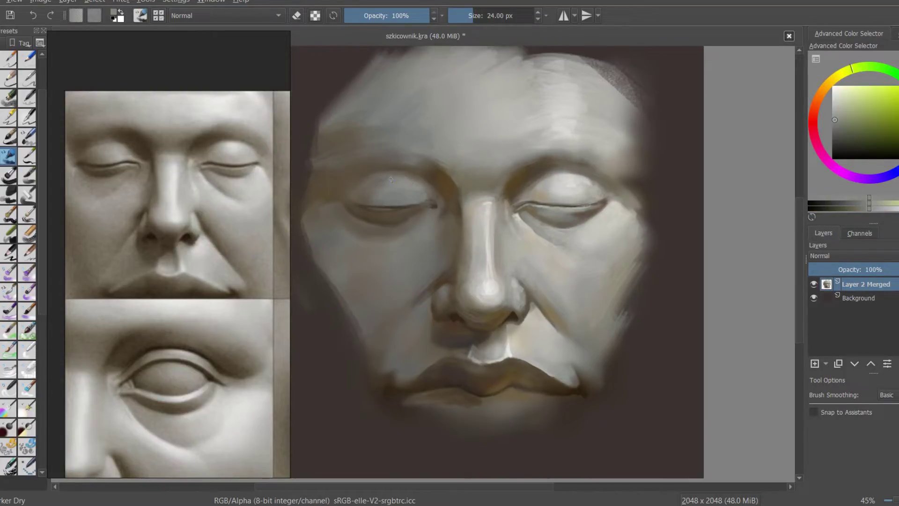
pyautogui.keyDown('ctrl'); pyautogui.click(436, 187); pyautogui.keyUp('ctrl')
pyautogui.scroll(-4, 490, 140)
pyautogui.scroll(2, 518, 161)
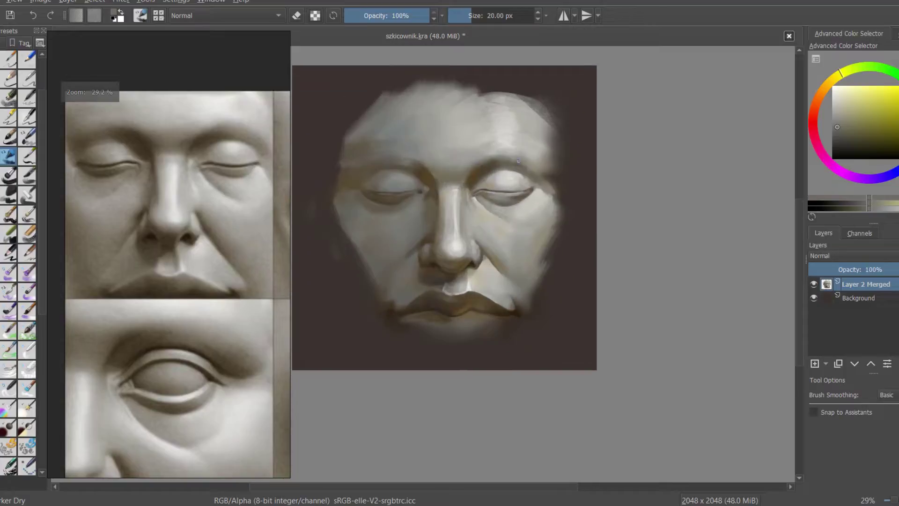
pyautogui.keyDown('ctrl'); pyautogui.click(518, 161); pyautogui.keyUp('ctrl')
pyautogui.press(']')
pyautogui.press(']')
pyautogui.press(']')
pyautogui.keyDown('ctrl'); pyautogui.click(531, 137); pyautogui.keyUp('ctrl')
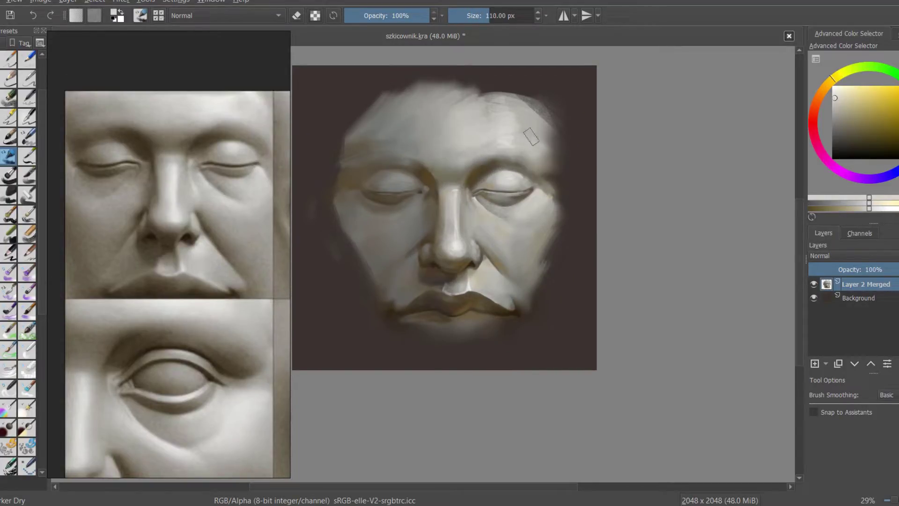
# Toggle eraser mode to trim the upper-right forehead edge cleaner.
pyautogui.press('e')
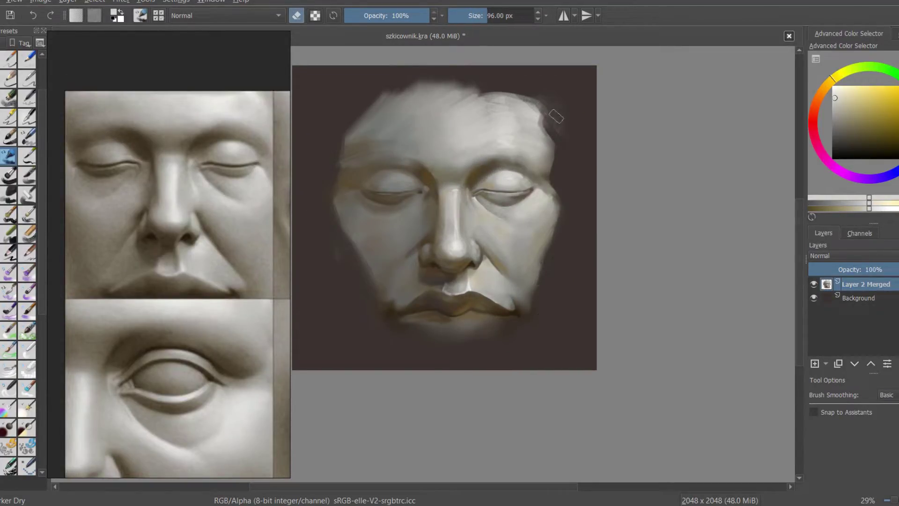
pyautogui.press('[')
pyautogui.press('[')
pyautogui.press('[')
pyautogui.scroll(2, 469, 211)
pyautogui.press('e')
pyautogui.keyDown('ctrl'); pyautogui.click(447, 277); pyautogui.keyUp('ctrl')
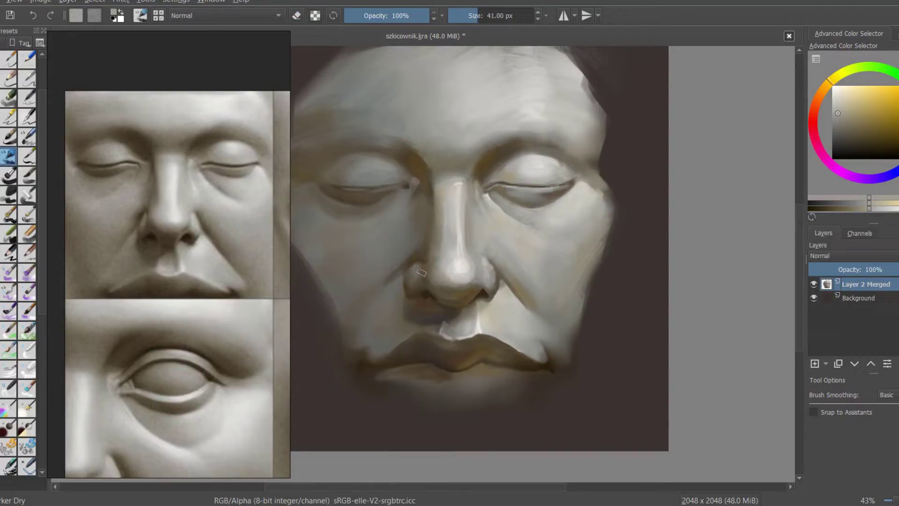
pyautogui.press('[')
pyautogui.press('[')
# Paint small darker yellow-green strokes near the nose and upper lip.
pyautogui.keyDown('ctrl'); pyautogui.click(410, 271); pyautogui.keyUp('ctrl')
pyautogui.keyDown('ctrl'); pyautogui.click(403, 265); pyautogui.keyUp('ctrl')
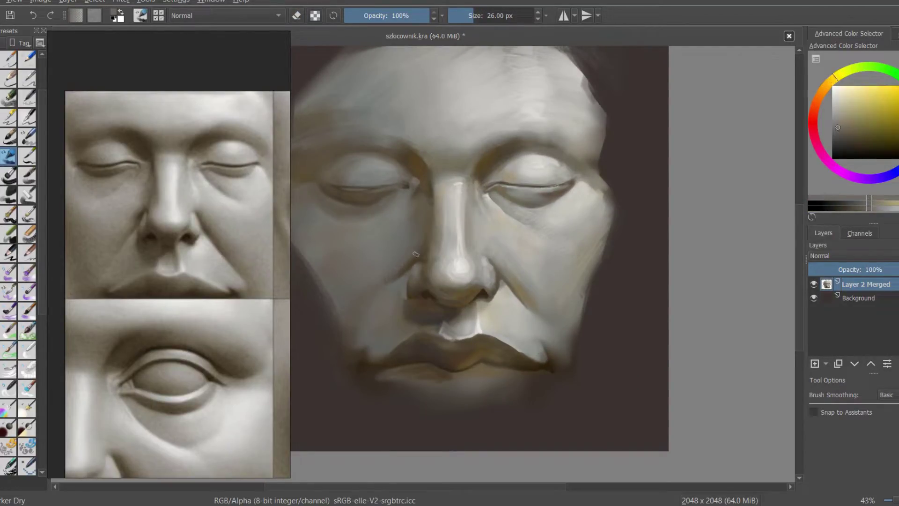
pyautogui.moveTo(422, 328); pyautogui.dragTo(464, 335)
pyautogui.press(']')
pyautogui.scroll(-3, 465, 158)
pyautogui.scroll(2, 465, 158)
# Switch to another brush preset and pick a light yellow colour.
pyautogui.scroll(2, 445, 345)
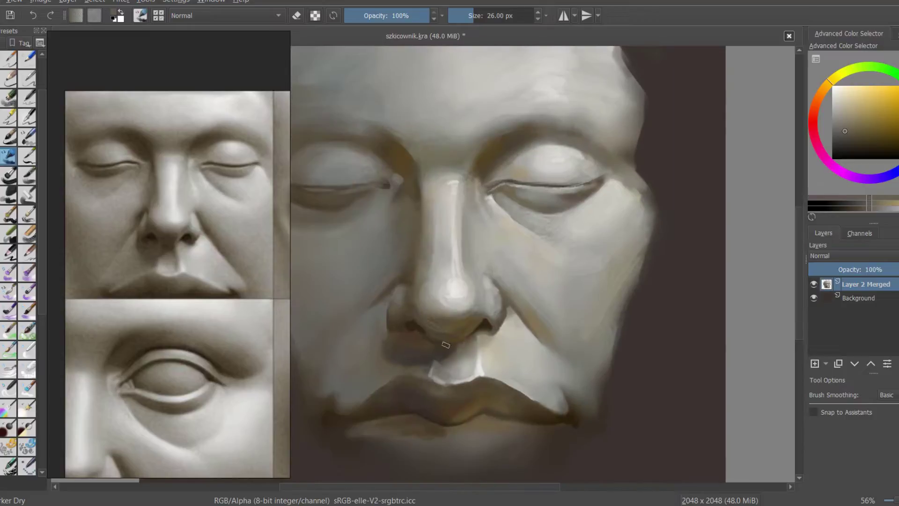
pyautogui.click(26, 215)
pyautogui.scroll(1, 461, 274)
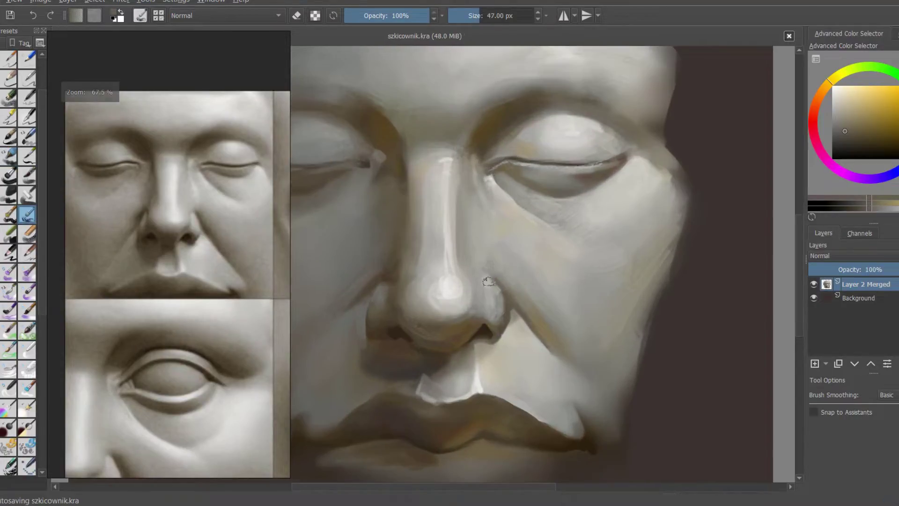
pyautogui.keyDown('ctrl'); pyautogui.click(488, 290); pyautogui.keyUp('ctrl')
# Sample a warm orange beside the nose and fine-tune a grey-green colour.
pyautogui.keyDown('ctrl'); pyautogui.click(489, 297); pyautogui.keyUp('ctrl')
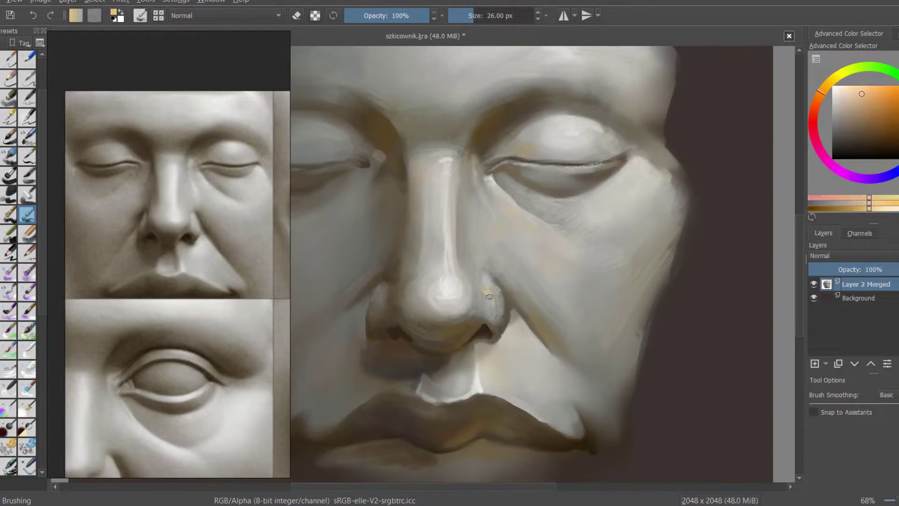
pyautogui.scroll(-1, 467, 237)
pyautogui.keyDown('ctrl'); pyautogui.click(538, 305); pyautogui.keyUp('ctrl')
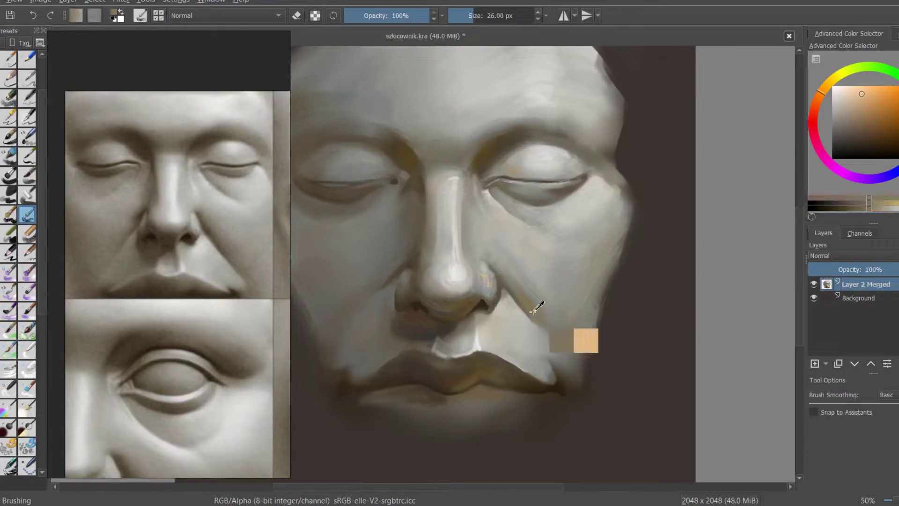
pyautogui.click(844, 114)
# Sample lighter green-grey and brown lip tones with the Textured Creases brush.
pyautogui.press('/')
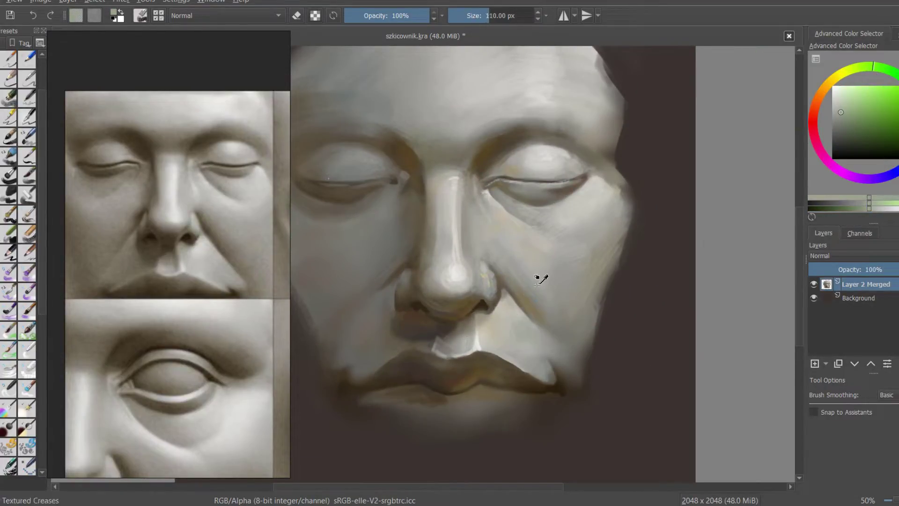
pyautogui.keyDown('ctrl'); pyautogui.click(524, 328); pyautogui.keyUp('ctrl')
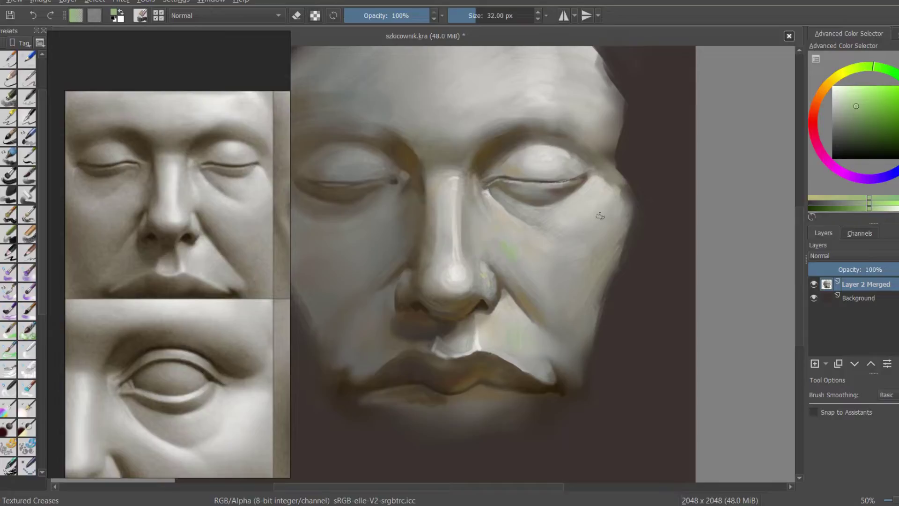
pyautogui.scroll(-2, 600, 216)
pyautogui.keyDown('ctrl'); pyautogui.click(576, 214); pyautogui.keyUp('ctrl')
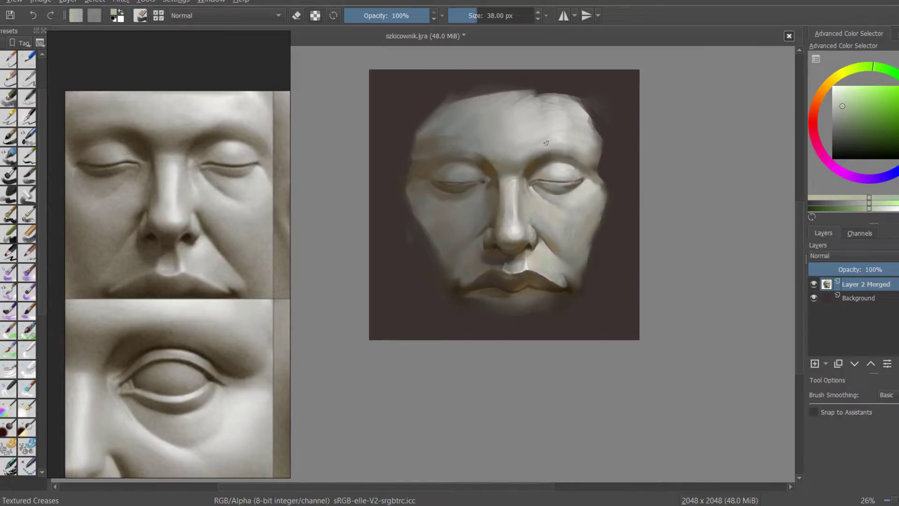
pyautogui.scroll(4, 522, 211)
pyautogui.keyDown('ctrl'); pyautogui.click(471, 233); pyautogui.keyUp('ctrl')
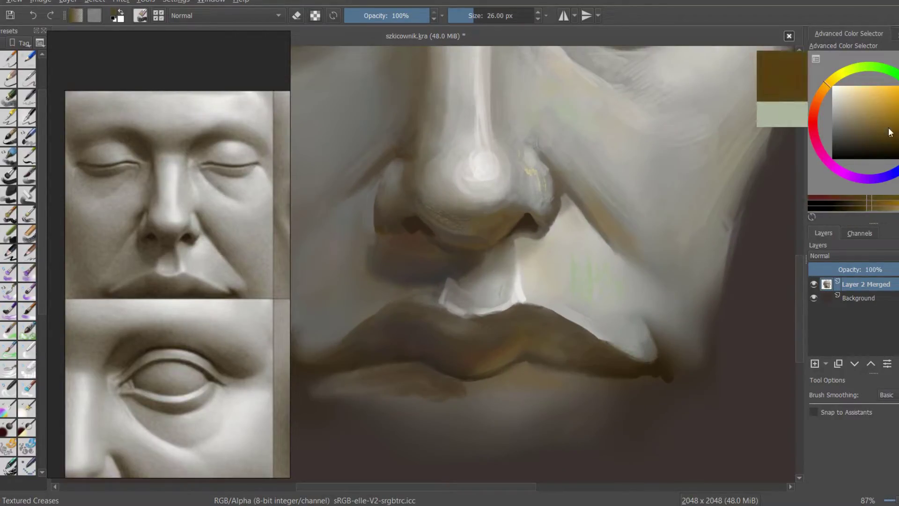
# Undo the small stray yellow stroke near the right eye corner.
pyautogui.scroll(-2, 511, 333)
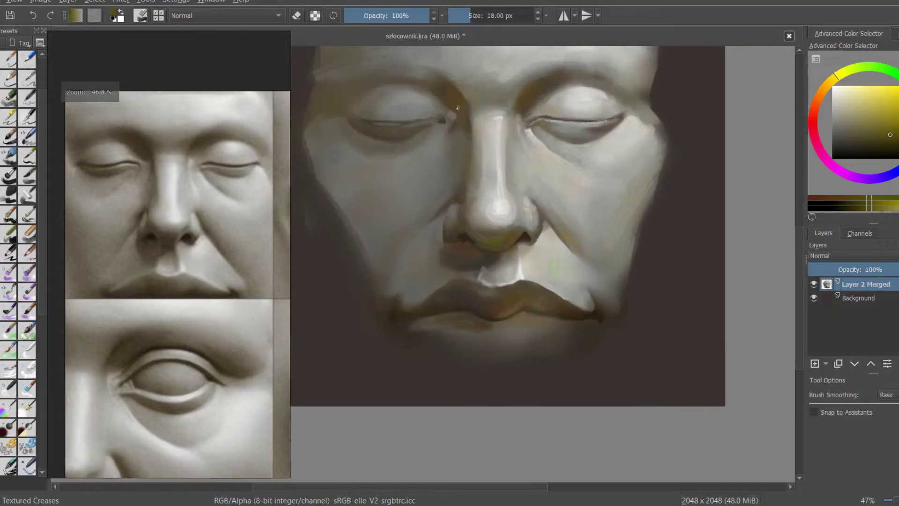
pyautogui.keyDown('ctrl'); pyautogui.click(609, 126); pyautogui.keyUp('ctrl')
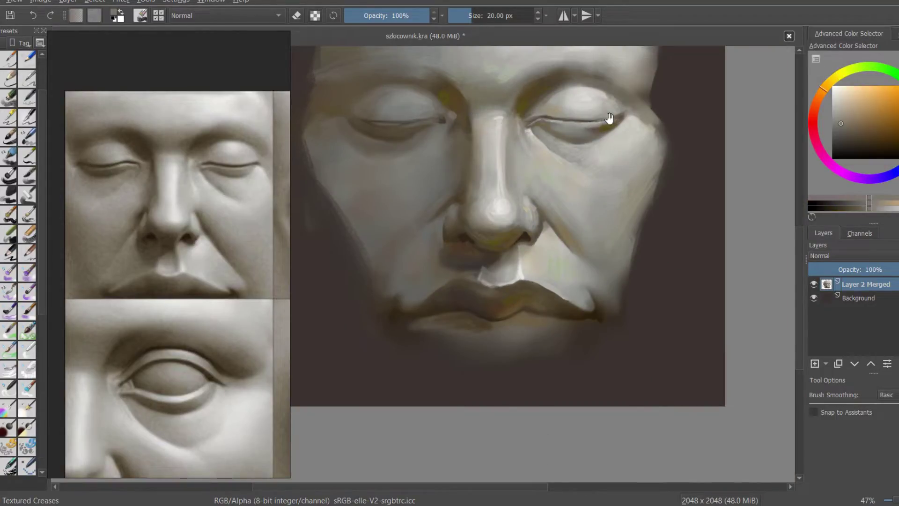
pyautogui.scroll(1, 609, 124)
pyautogui.hotkey('ctrl', 'z')
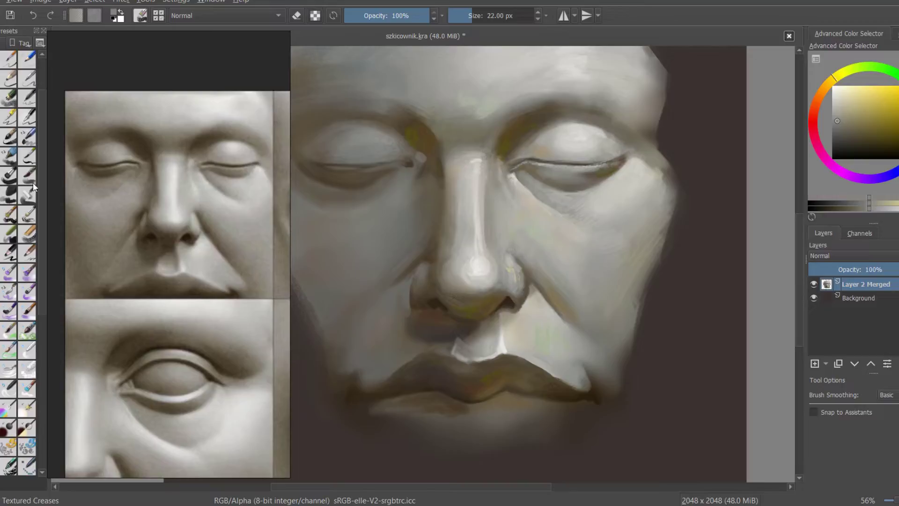
# Blend a faint light-grey stroke across the right cheek with the Roller brush.
pyautogui.click(27, 194)
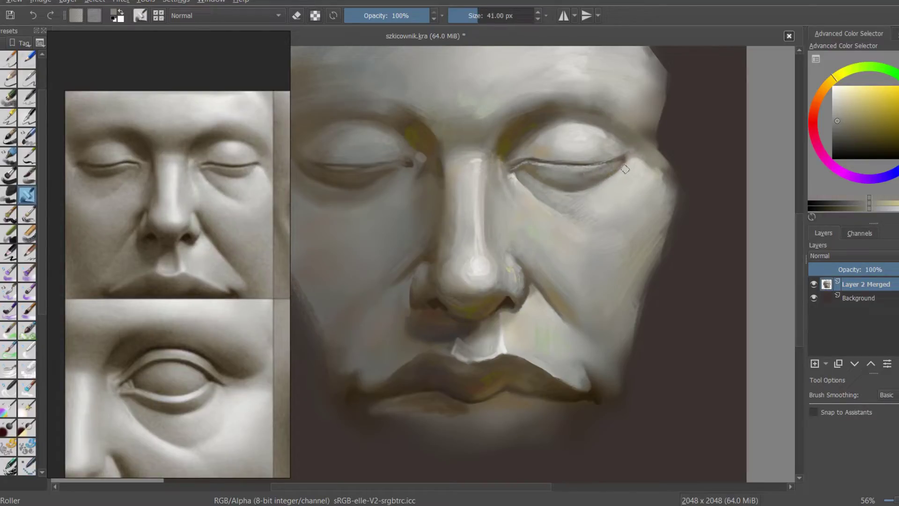
pyautogui.keyDown('ctrl'); pyautogui.click(577, 169); pyautogui.keyUp('ctrl')
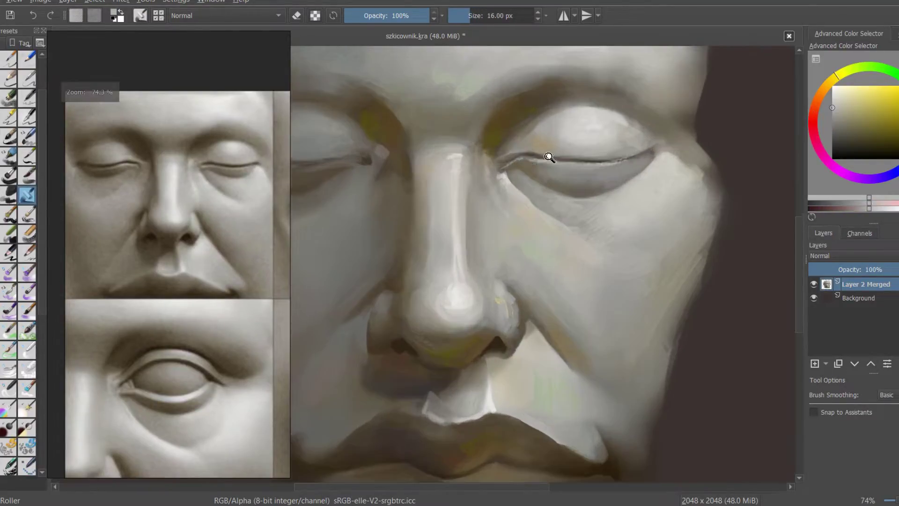
pyautogui.scroll(2, 544, 163)
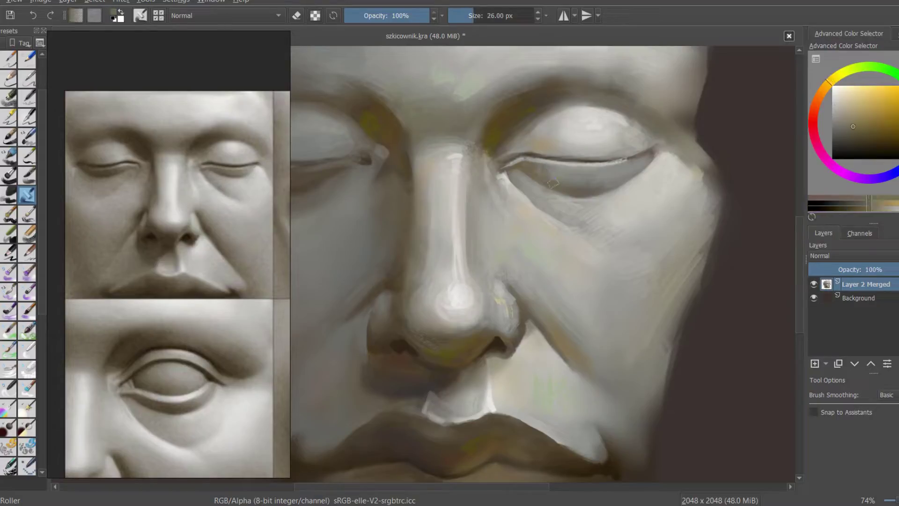
pyautogui.scroll(-3, 558, 177)
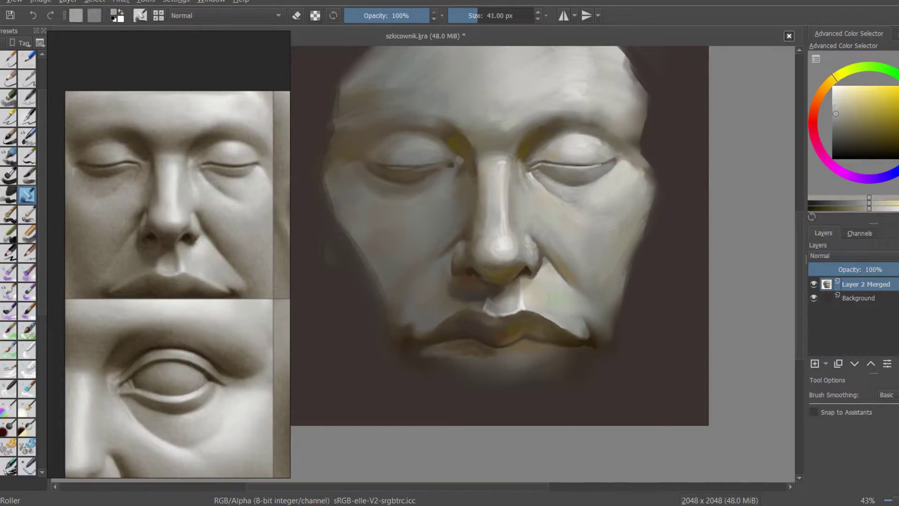
pyautogui.keyDown('ctrl'); pyautogui.click(562, 197); pyautogui.keyUp('ctrl')
pyautogui.moveTo(562, 192); pyautogui.dragTo(584, 209)
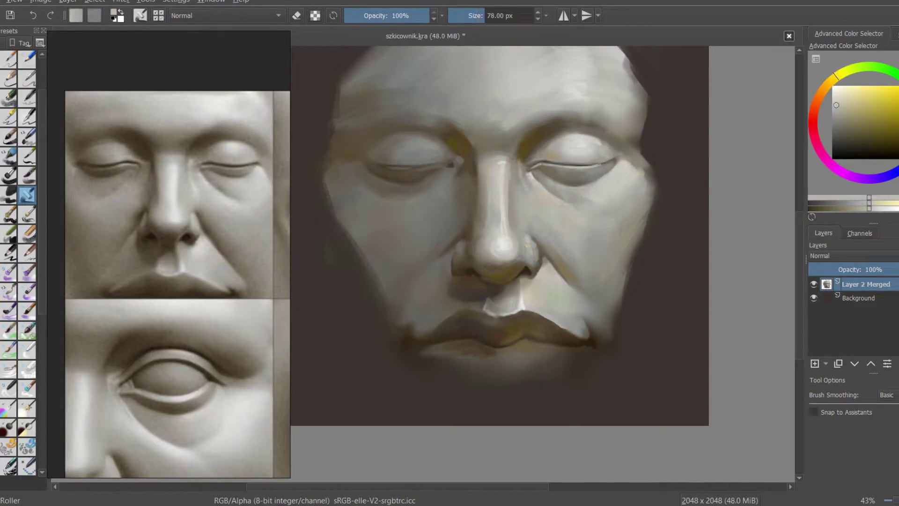
# Sample a lighter face colour and switch to the Brush Soft preset.
pyautogui.scroll(-1, 584, 209)
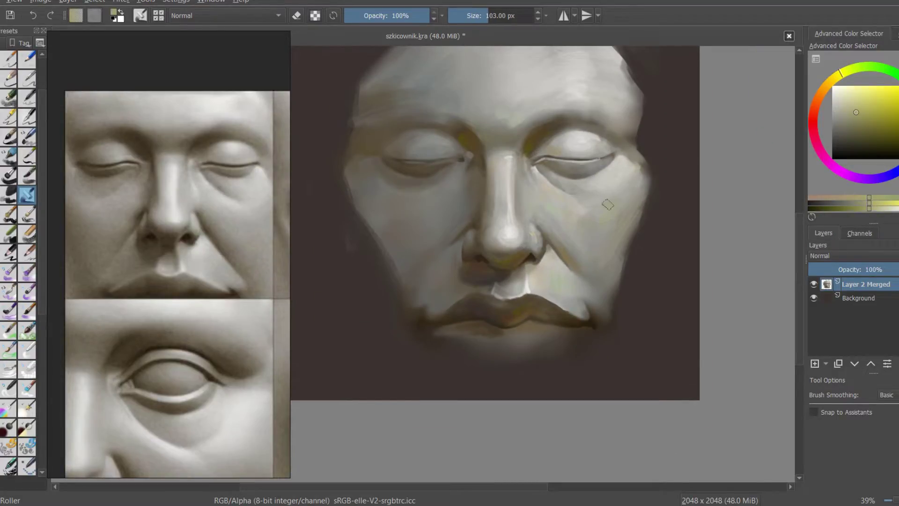
pyautogui.scroll(-3, 526, 248)
pyautogui.scroll(2, 526, 249)
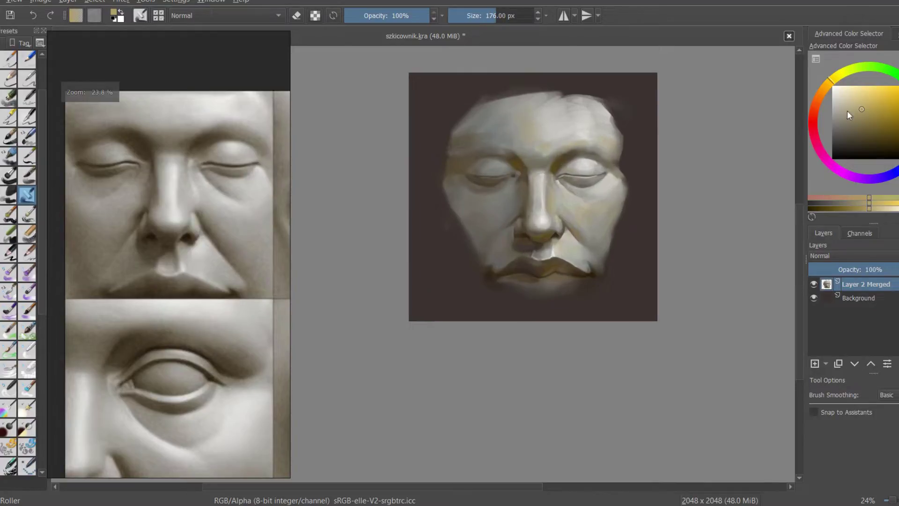
pyautogui.keyDown('ctrl'); pyautogui.click(529, 125); pyautogui.keyUp('ctrl')
pyautogui.scroll(2, 539, 126)
pyautogui.press('/')
# Sample a greener forehead tone and briefly try the Blender Blur brush.
pyautogui.keyDown('ctrl'); pyautogui.click(562, 126); pyautogui.keyUp('ctrl')
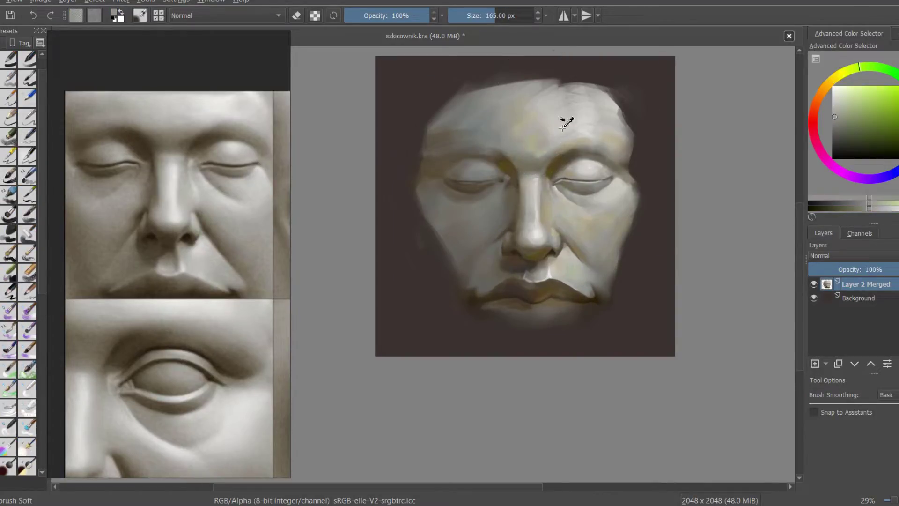
pyautogui.press('/')
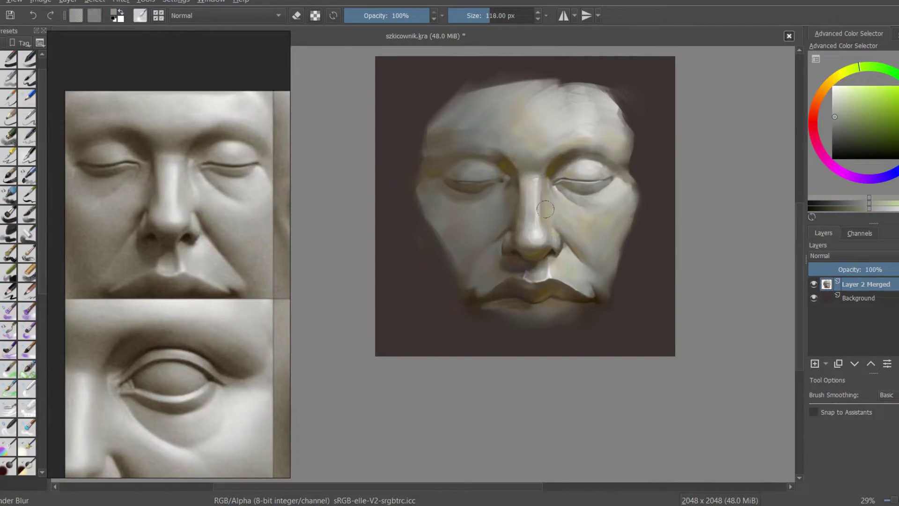
pyautogui.scroll(-3, 522, 245)
pyautogui.scroll(4, 619, 214)
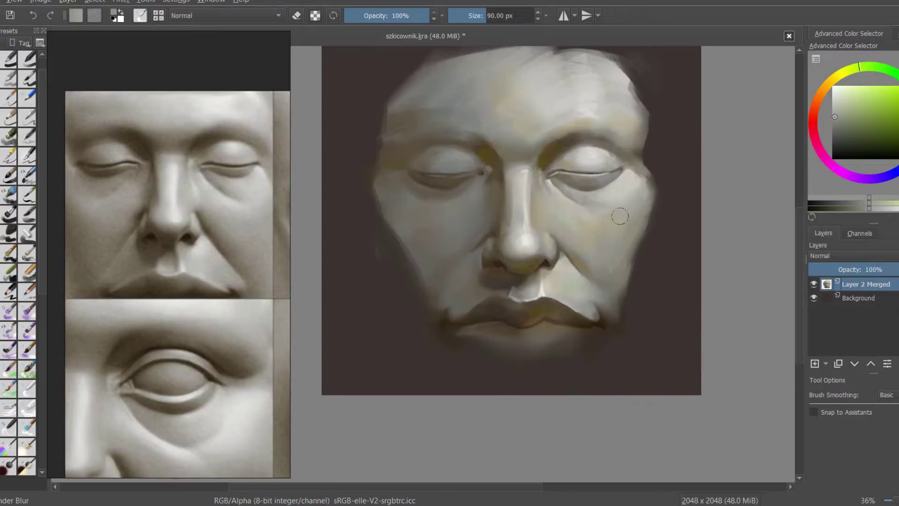
pyautogui.press('/')
# Sample yellower and darker face tones while resizing Brush Soft between 68 and 126 px.
pyautogui.click(831, 122)
pyautogui.moveTo(623, 213); pyautogui.dragTo(517, 140)
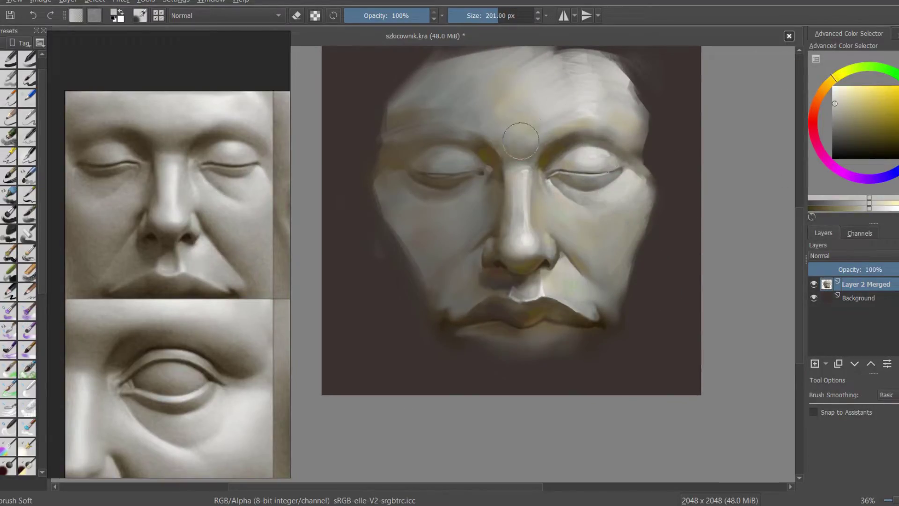
pyautogui.scroll(2, 469, 145)
pyautogui.keyDown('ctrl'); pyautogui.click(467, 149); pyautogui.keyUp('ctrl')
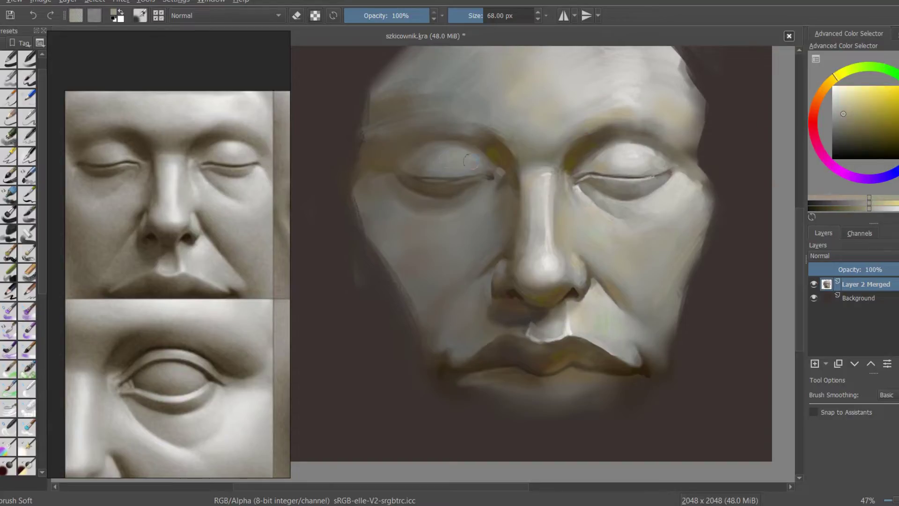
pyautogui.moveTo(454, 167); pyautogui.dragTo(471, 167)
pyautogui.keyDown('ctrl'); pyautogui.click(435, 224); pyautogui.keyUp('ctrl')
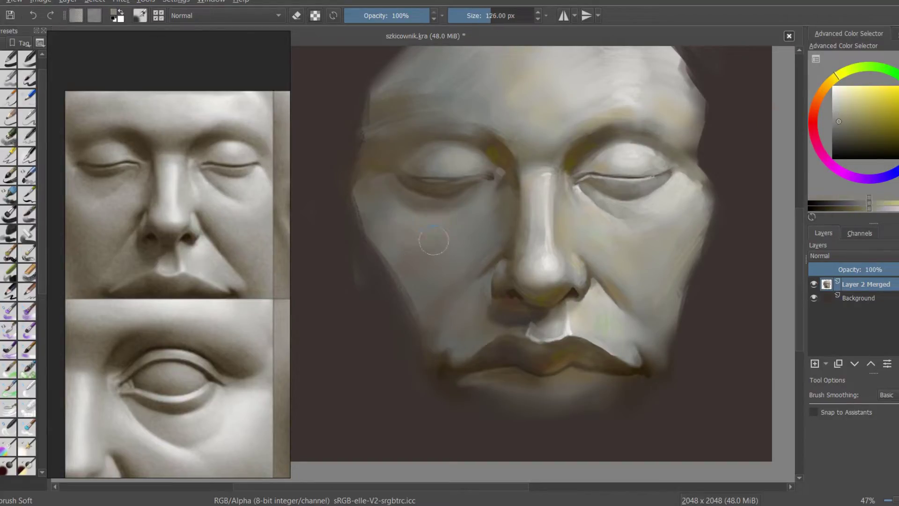
pyautogui.moveTo(462, 265); pyautogui.dragTo(416, 301)
# Sample darker orange-brown and shadow colours around the nose and mouth.
pyautogui.keyDown('ctrl'); pyautogui.click(490, 298); pyautogui.keyUp('ctrl')
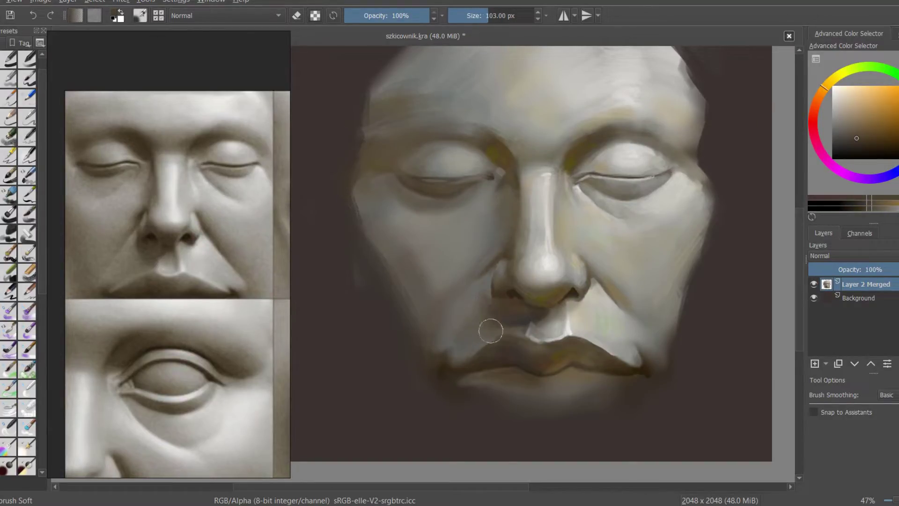
pyautogui.scroll(-3, 491, 331)
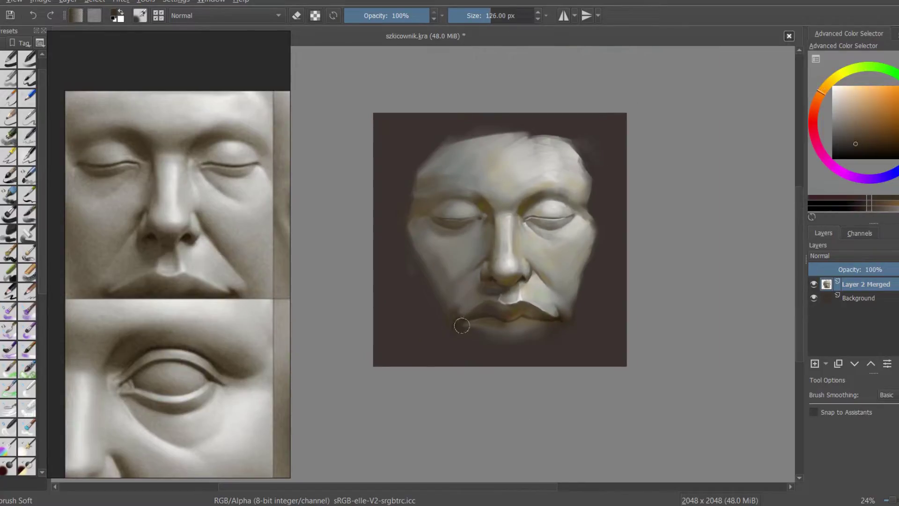
pyautogui.keyDown('ctrl'); pyautogui.click(541, 323); pyautogui.keyUp('ctrl')
pyautogui.scroll(2, 502, 305)
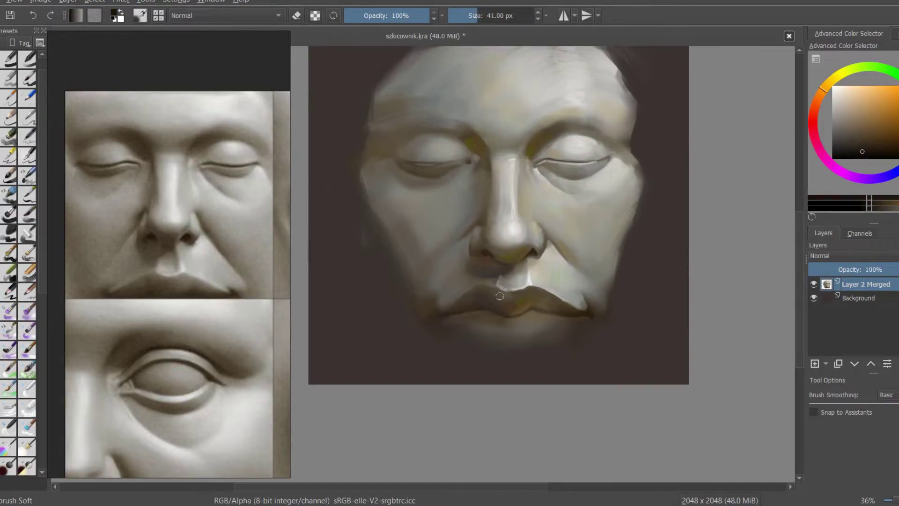
pyautogui.scroll(-2, 462, 217)
pyautogui.scroll(1, 463, 217)
pyautogui.keyDown('ctrl'); pyautogui.click(506, 168); pyautogui.keyUp('ctrl')
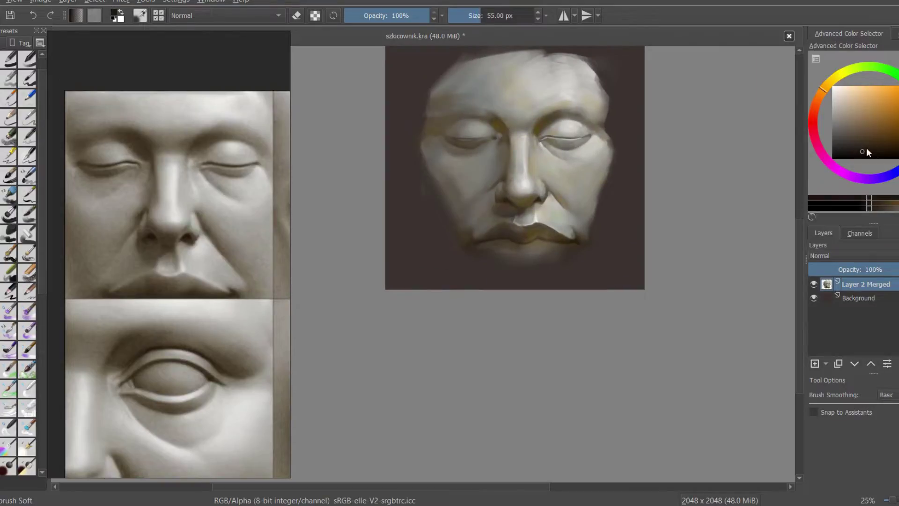
pyautogui.scroll(-2, 534, 133)
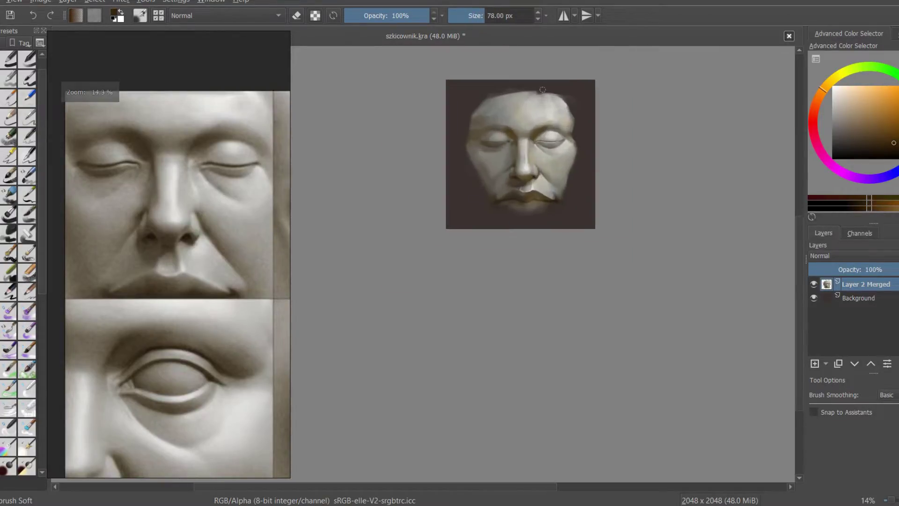
# Paint soft light-beige strokes over the forehead, right cheek and lips with a 320 px brush.
pyautogui.click(845, 94)
pyautogui.keyDown('ctrl'); pyautogui.click(512, 115); pyautogui.keyUp('ctrl')
pyautogui.moveTo(501, 110); pyautogui.dragTo(571, 132)
pyautogui.keyDown('ctrl'); pyautogui.click(494, 111); pyautogui.keyUp('ctrl')
pyautogui.moveTo(555, 161); pyautogui.dragTo(576, 194)
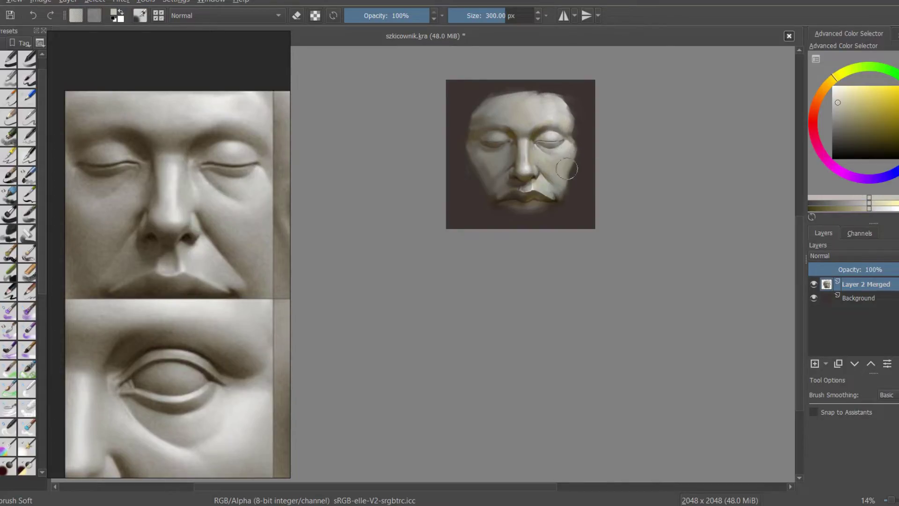
pyautogui.keyDown('ctrl'); pyautogui.click(555, 197); pyautogui.keyUp('ctrl')
pyautogui.moveTo(506, 197); pyautogui.dragTo(555, 213)
# Enlarge the brush slightly and pick lighter skin and darker reddish-brown tones.
pyautogui.scroll(5, 476, 169)
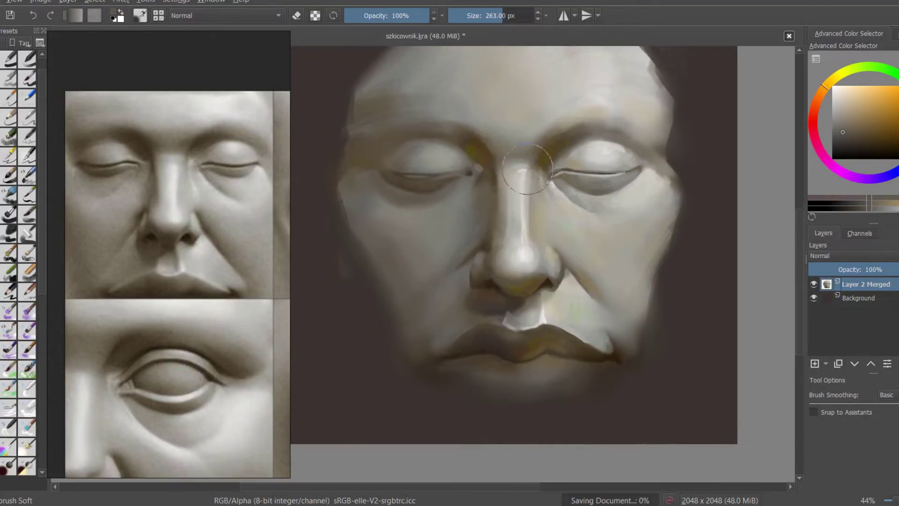
pyautogui.keyDown('ctrl'); pyautogui.click(523, 176); pyautogui.keyUp('ctrl')
pyautogui.press(']')
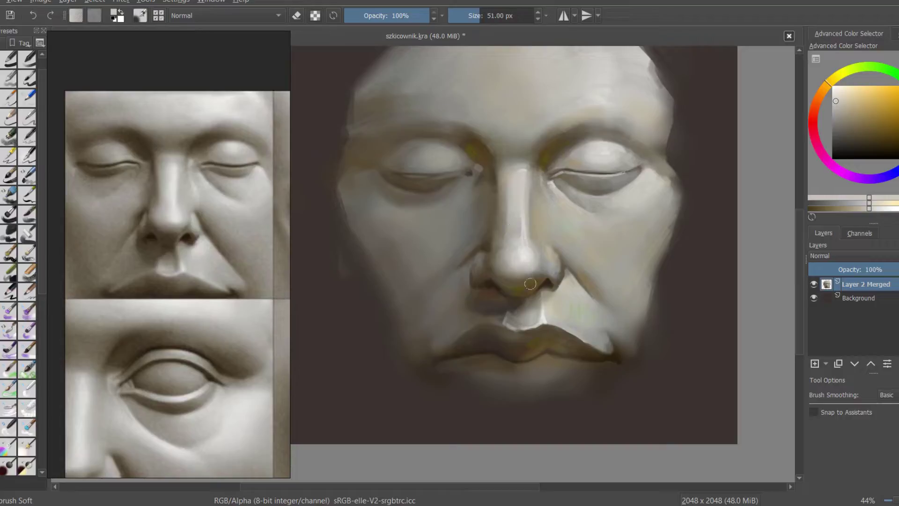
pyautogui.keyDown('ctrl'); pyautogui.click(504, 274); pyautogui.keyUp('ctrl')
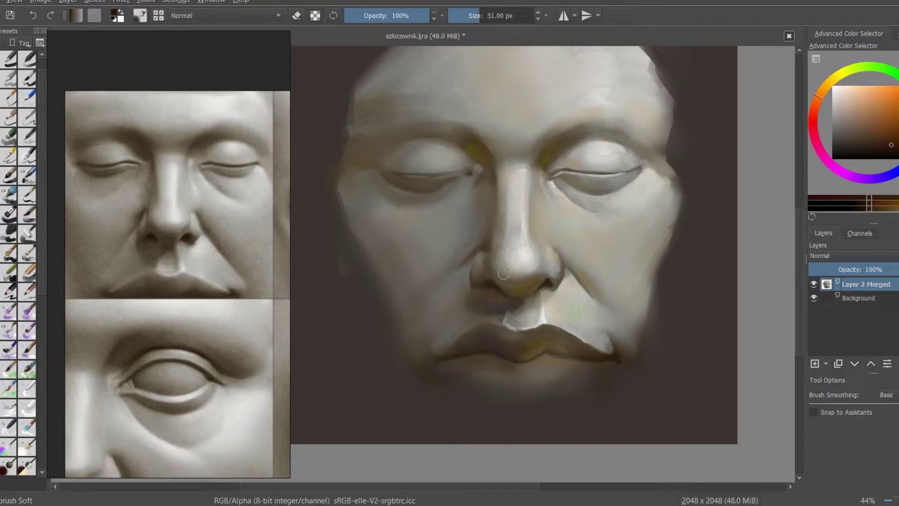
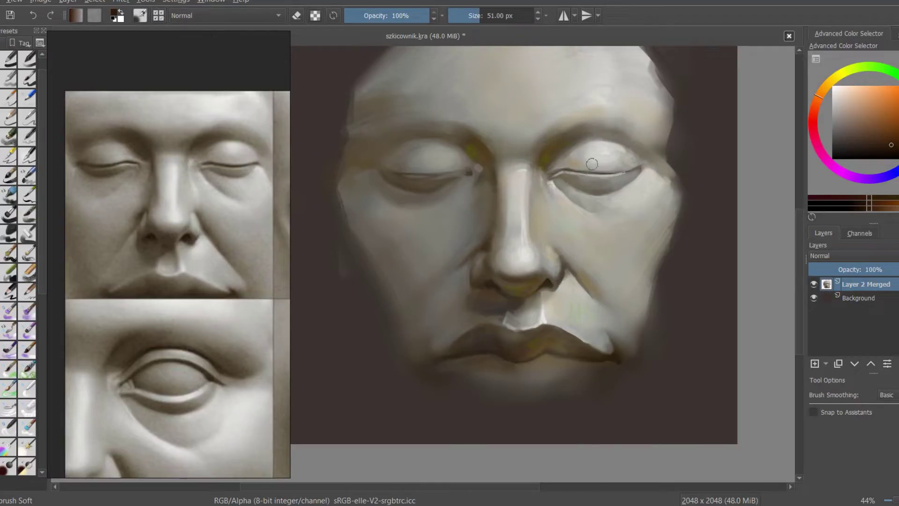
# Enlarge the brush and eyedrop a lighter tan and a darker tone from the face.
pyautogui.scroll(-5, 364, 181)
pyautogui.scroll(4, 363, 181)
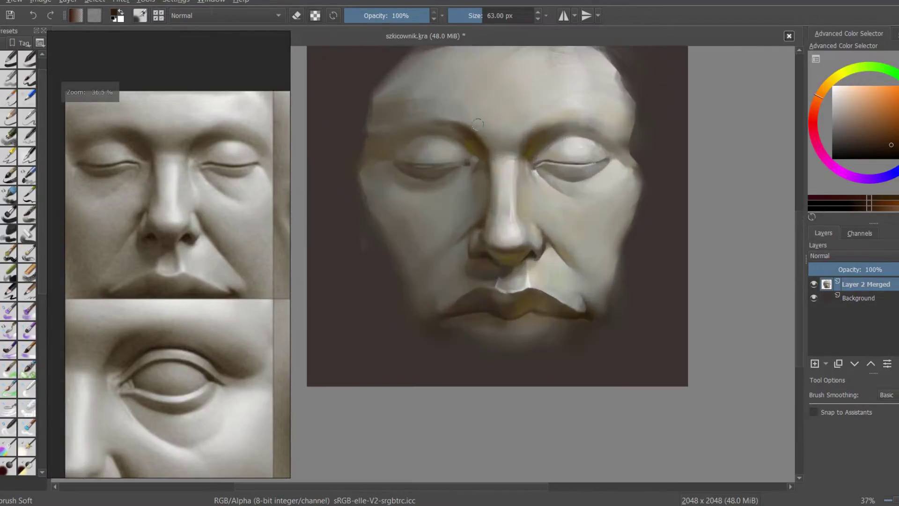
pyautogui.press(']')
pyautogui.press(']')
pyautogui.press(']')
pyautogui.keyDown('ctrl'); pyautogui.click(432, 98); pyautogui.keyUp('ctrl')
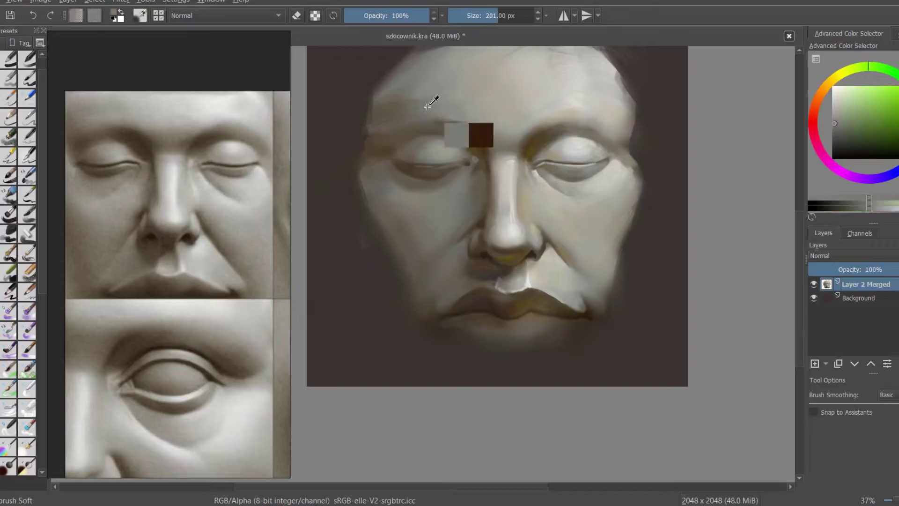
pyautogui.keyDown('ctrl'); pyautogui.click(474, 190); pyautogui.keyUp('ctrl')
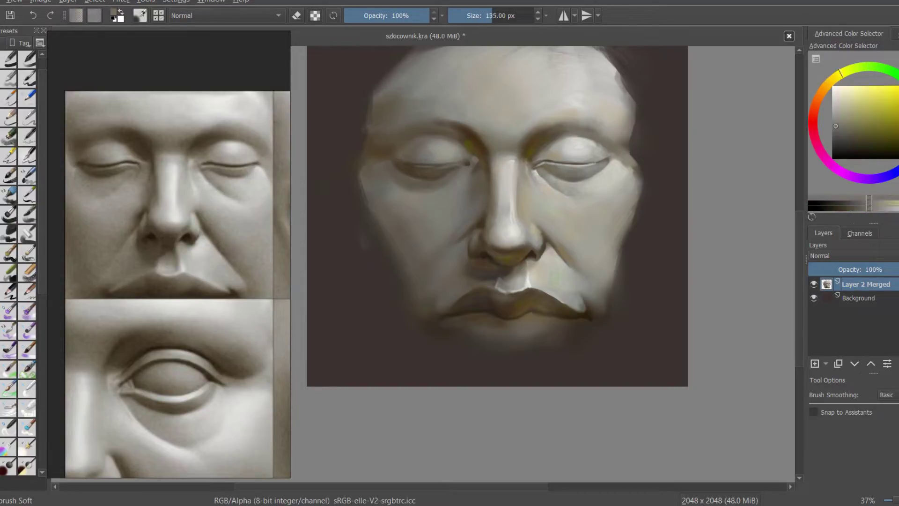
pyautogui.keyDown('ctrl'); pyautogui.click(411, 288); pyautogui.keyUp('ctrl')
# Zoom out to view the whole painting, then back in to sample yellowish, orange and cheek tones.
pyautogui.keyDown('ctrl'); pyautogui.click(576, 217); pyautogui.keyUp('ctrl')
pyautogui.moveTo(576, 217); pyautogui.dragTo(628, 155)
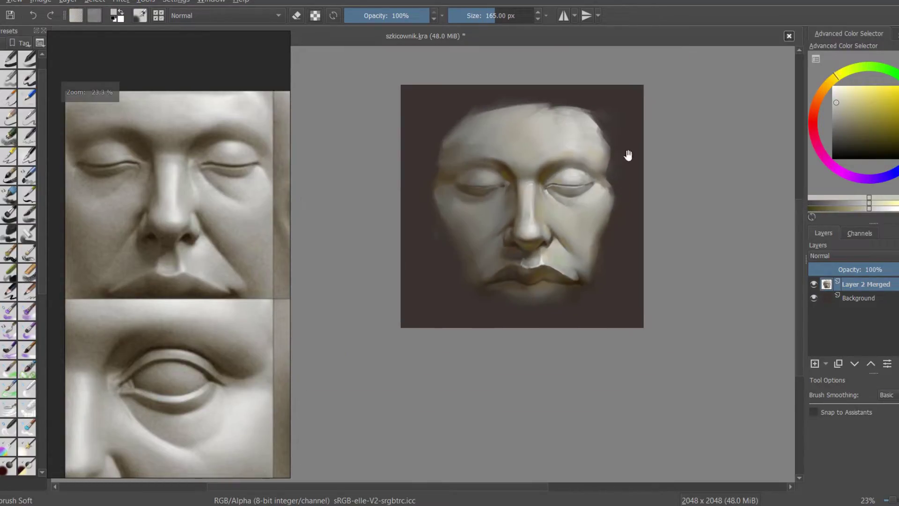
pyautogui.moveTo(570, 172)
pyautogui.mouseDown()
pyautogui.moveTo(610, 178)
pyautogui.moveTo(608, 165)
pyautogui.moveTo(536, 212)
pyautogui.mouseUp()
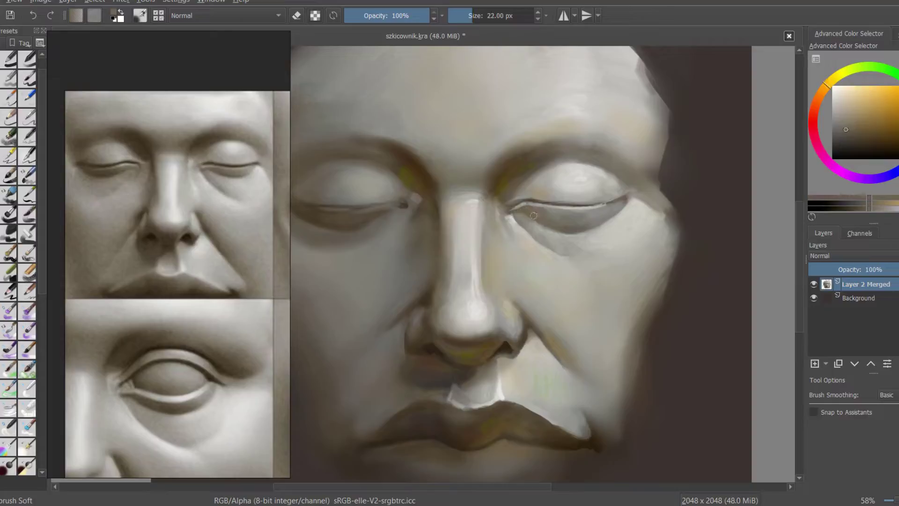
pyautogui.keyDown('ctrl'); pyautogui.click(482, 261); pyautogui.keyUp('ctrl')
pyautogui.keyDown('ctrl'); pyautogui.click(527, 311); pyautogui.keyUp('ctrl')
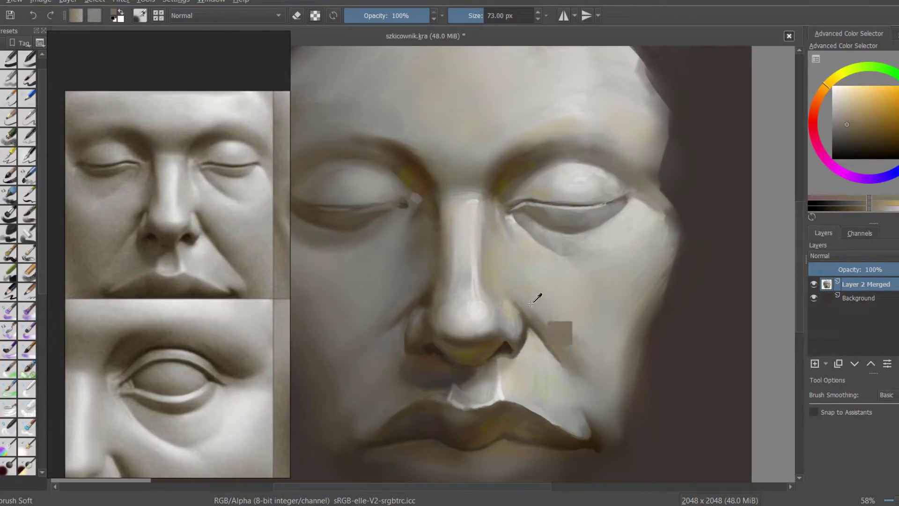
pyautogui.keyDown('ctrl'); pyautogui.click(501, 394); pyautogui.keyUp('ctrl')
# Paint a light tone beside the lips and sample colours near the lips and right eye.
pyautogui.moveTo(527, 344); pyautogui.dragTo(534, 355)
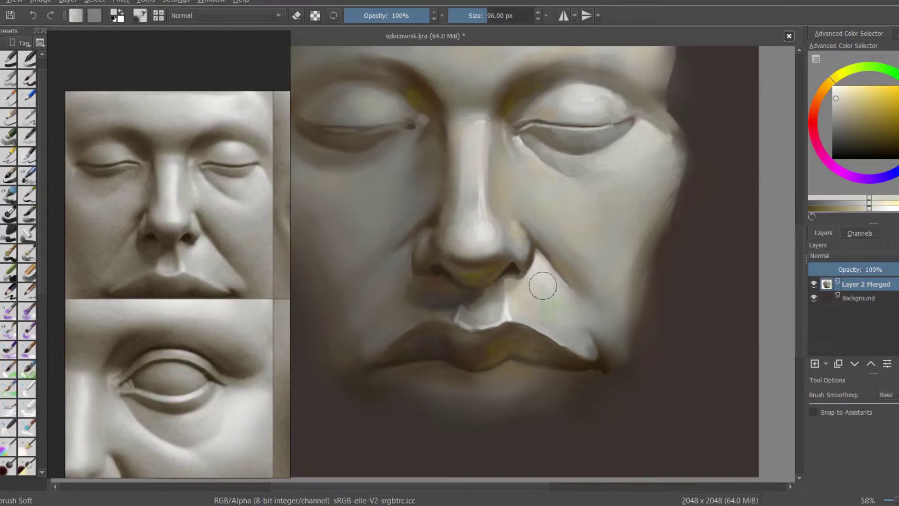
pyautogui.scroll(-2, 539, 328)
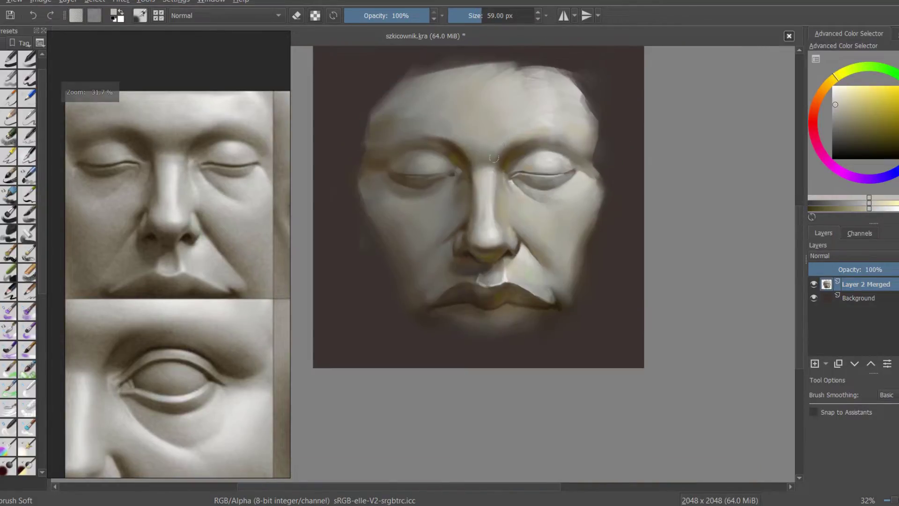
pyautogui.scroll(-3, 497, 197)
pyautogui.keyDown('ctrl'); pyautogui.click(510, 300); pyautogui.keyUp('ctrl')
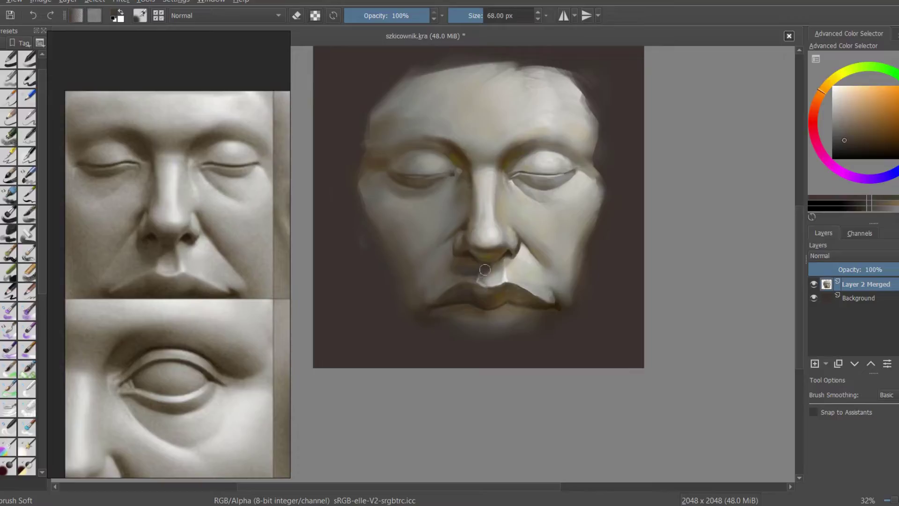
pyautogui.scroll(2, 483, 276)
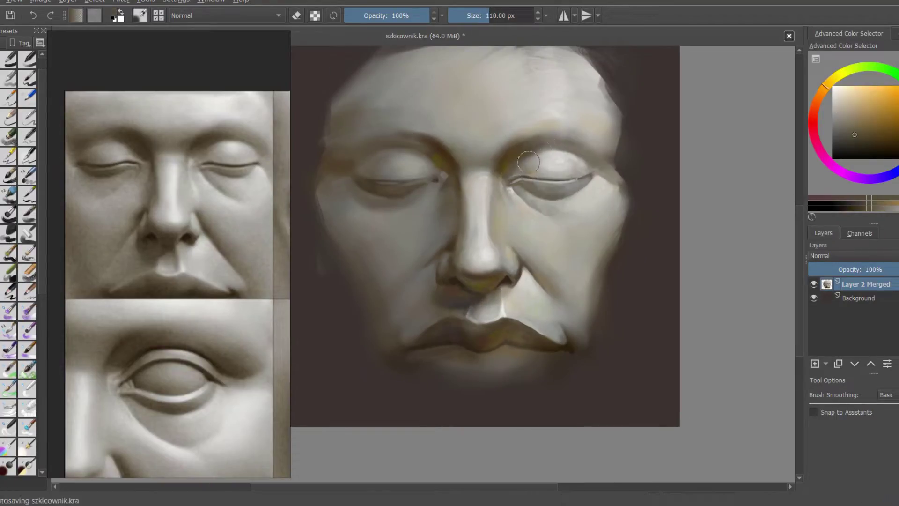
pyautogui.keyDown('ctrl'); pyautogui.click(593, 165); pyautogui.keyUp('ctrl')
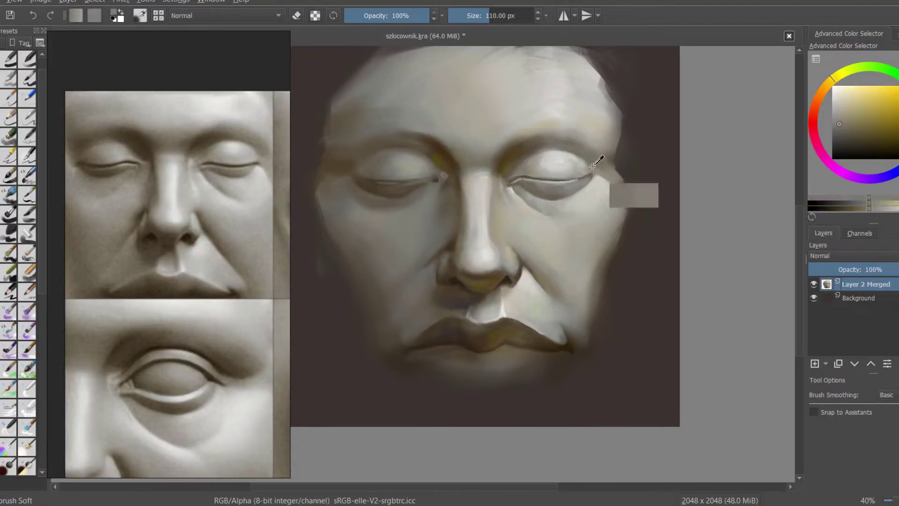
pyautogui.keyDown('ctrl'); pyautogui.click(569, 110); pyautogui.keyUp('ctrl')
# Sample further skin tones, including the dark nostril shadow, and call up the pop-up brush palette.
pyautogui.scroll(-3, 457, 94)
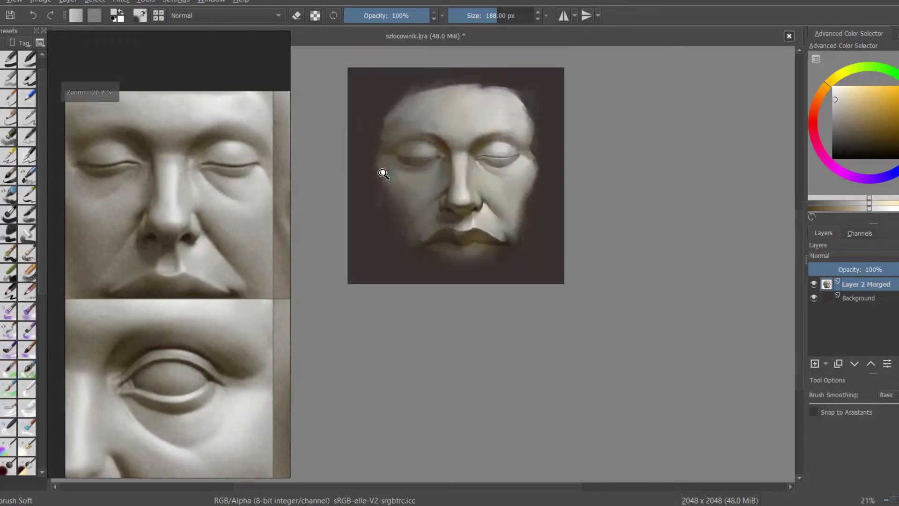
pyautogui.scroll(2, 381, 171)
pyautogui.keyDown('ctrl'); pyautogui.click(391, 172); pyautogui.keyUp('ctrl')
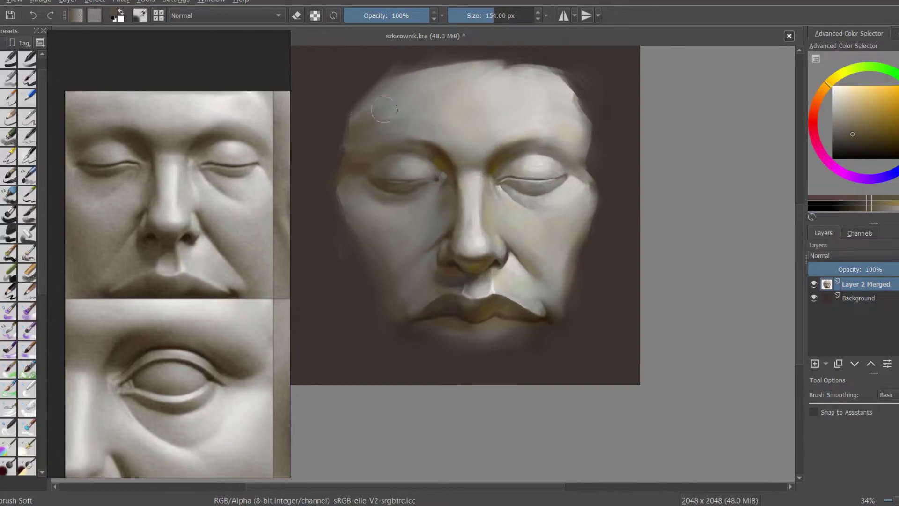
pyautogui.scroll(-5, 429, 119)
pyautogui.keyDown('ctrl'); pyautogui.click(429, 119); pyautogui.keyUp('ctrl')
pyautogui.scroll(7, 380, 150)
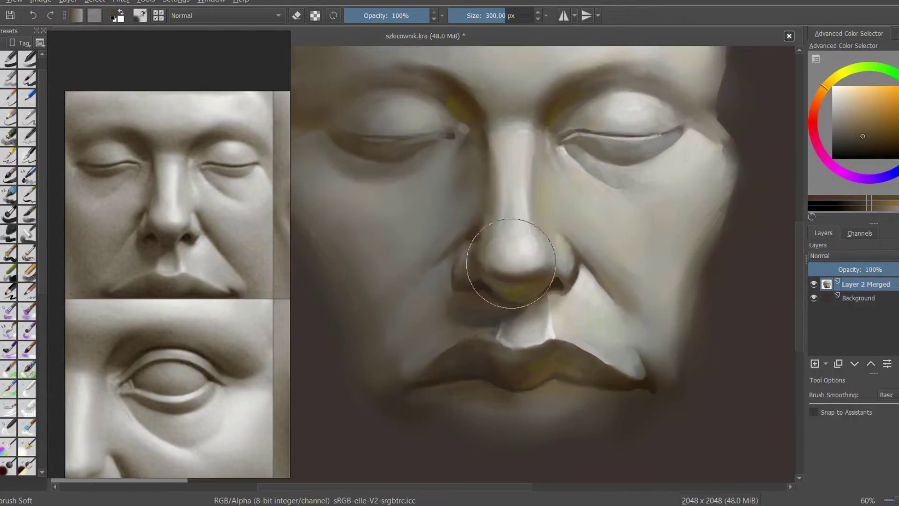
pyautogui.keyDown('ctrl'); pyautogui.click(533, 268); pyautogui.keyUp('ctrl')
pyautogui.keyDown('ctrl'); pyautogui.click(496, 273); pyautogui.keyUp('ctrl')
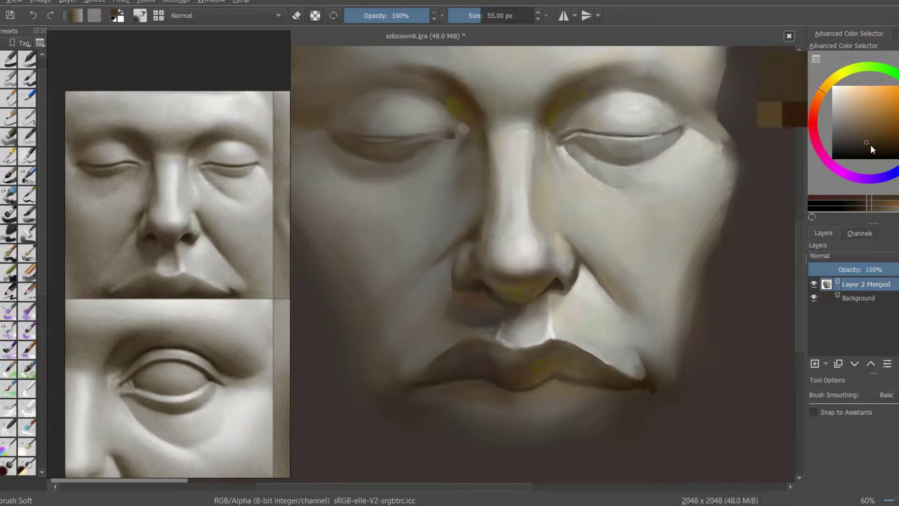
pyautogui.keyDown('ctrl'); pyautogui.click(446, 262); pyautogui.keyUp('ctrl')
pyautogui.rightClick(568, 261)
# With the Basic-5 Size Opacity brush, pick dark browns and paint a thin light stroke on the upper lip.
pyautogui.click(534, 206)
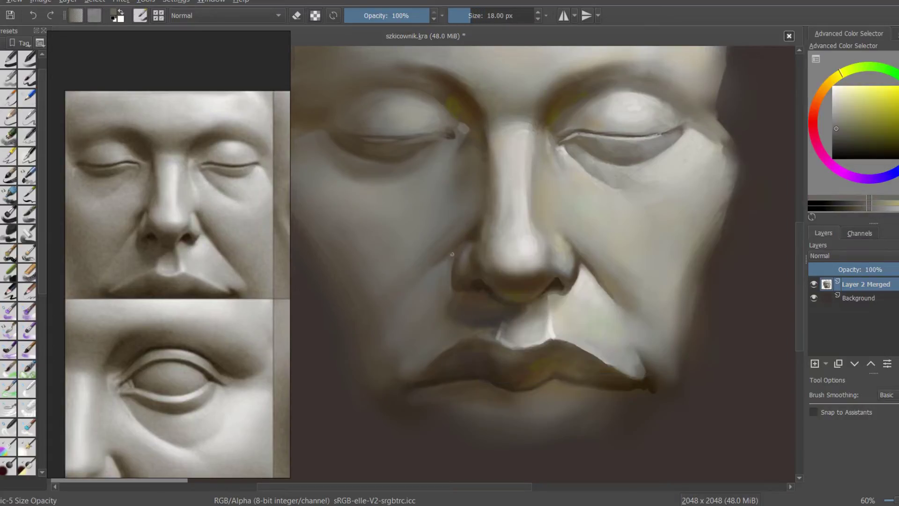
pyautogui.keyDown('ctrl'); pyautogui.click(453, 285); pyautogui.keyUp('ctrl')
pyautogui.keyDown('ctrl'); pyautogui.click(446, 312); pyautogui.keyUp('ctrl')
pyautogui.keyDown('ctrl'); pyautogui.click(479, 280); pyautogui.keyUp('ctrl')
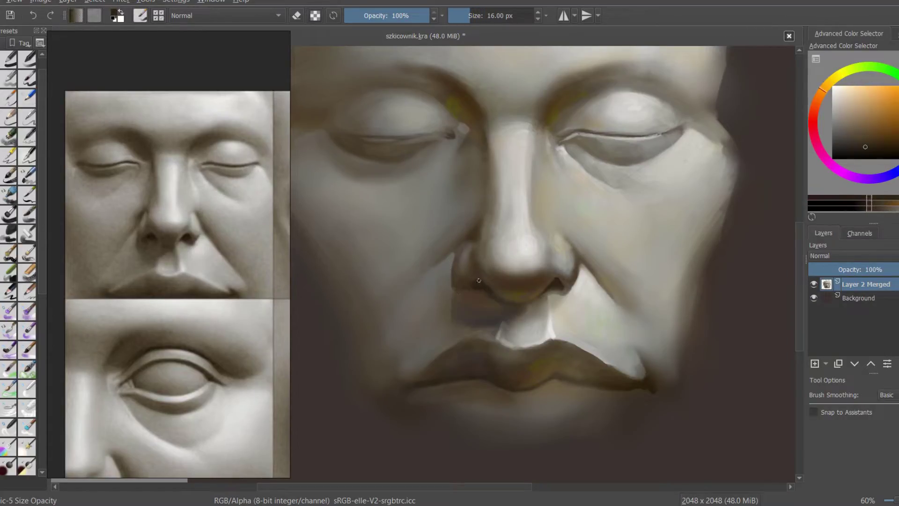
pyautogui.keyDown('ctrl'); pyautogui.click(485, 287); pyautogui.keyUp('ctrl')
pyautogui.moveTo(558, 243); pyautogui.dragTo(575, 234)
pyautogui.moveTo(529, 334); pyautogui.dragTo(542, 306)
# Sample lighter yellowish and darker orange-brown tones from around the lips and cheek.
pyautogui.keyDown('ctrl'); pyautogui.click(542, 305); pyautogui.keyUp('ctrl')
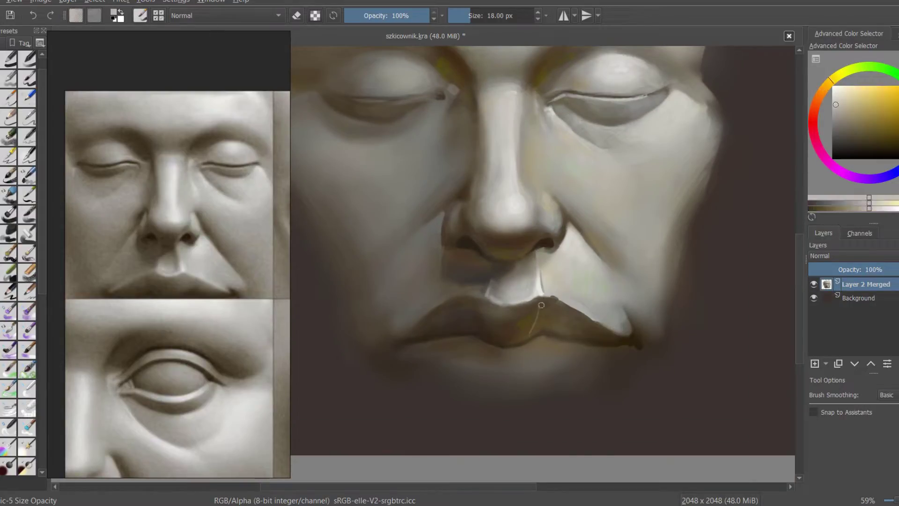
pyautogui.keyDown('ctrl'); pyautogui.click(560, 300); pyautogui.keyUp('ctrl')
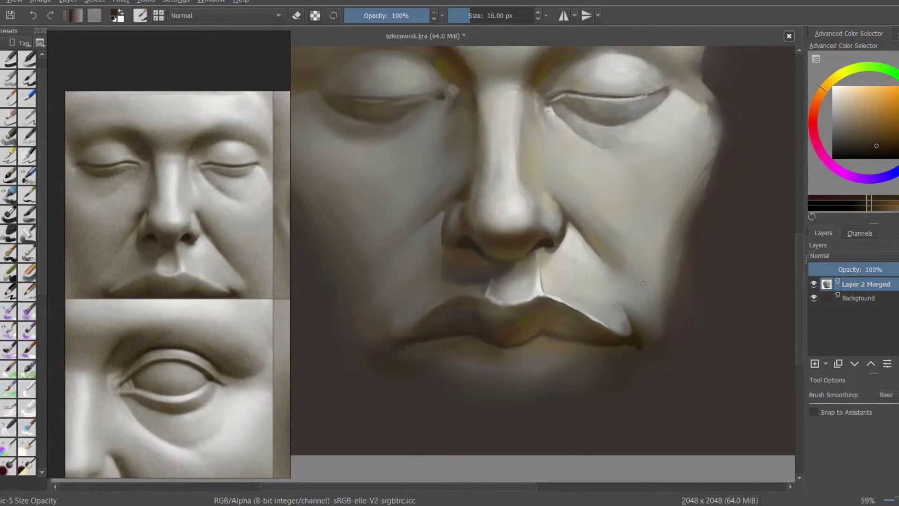
pyautogui.keyDown('ctrl'); pyautogui.click(501, 299); pyautogui.keyUp('ctrl')
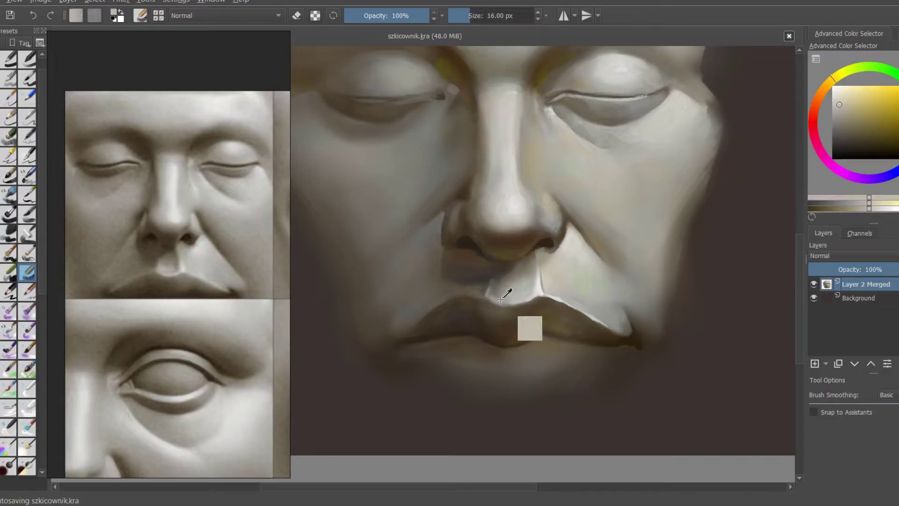
pyautogui.keyDown('ctrl'); pyautogui.click(526, 289); pyautogui.keyUp('ctrl')
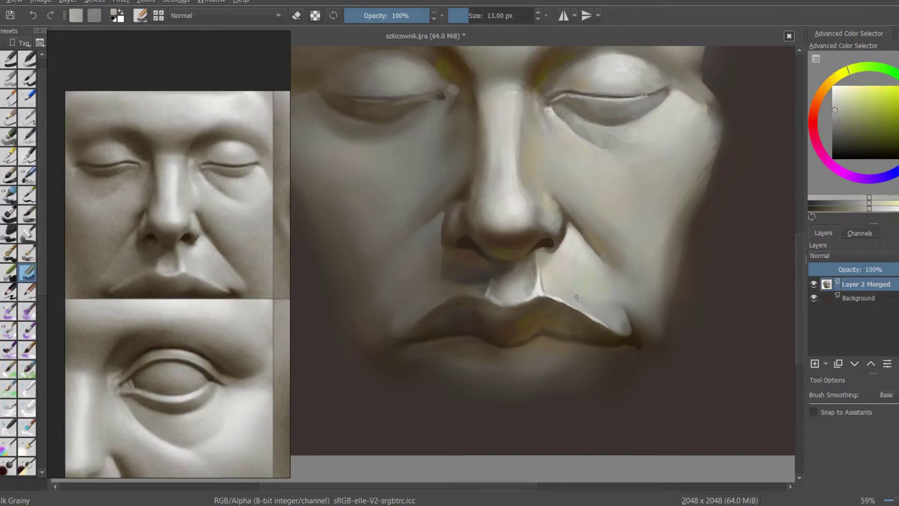
pyautogui.keyDown('ctrl'); pyautogui.click(553, 296); pyautogui.keyUp('ctrl')
pyautogui.keyDown('ctrl'); pyautogui.click(633, 305); pyautogui.keyUp('ctrl')
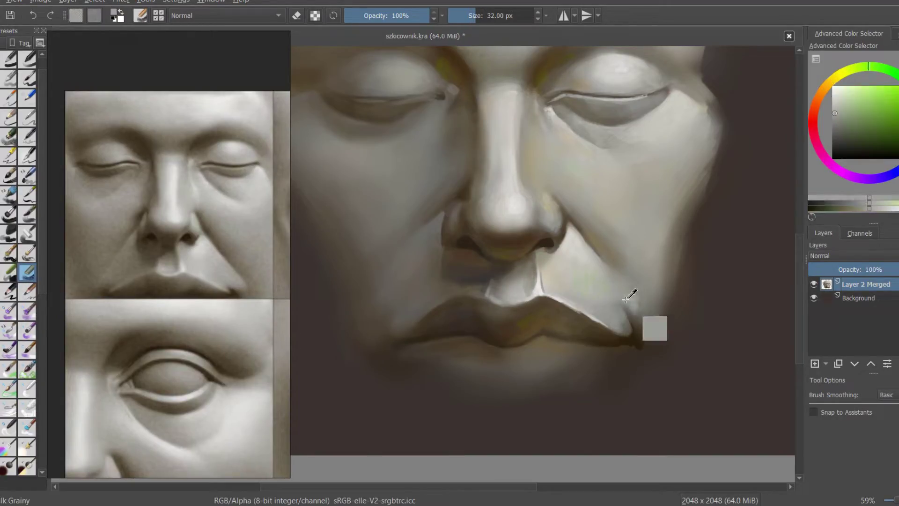
pyautogui.scroll(-3, 535, 264)
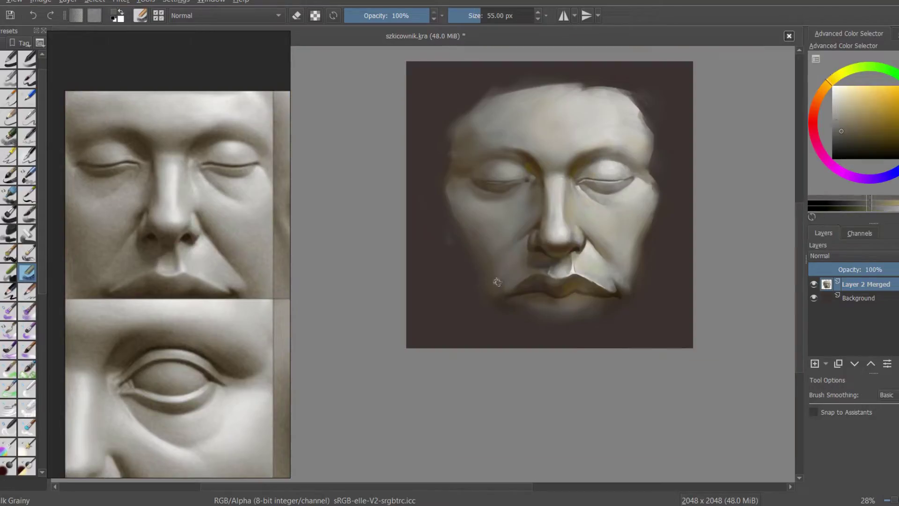
pyautogui.keyDown('ctrl'); pyautogui.click(537, 302); pyautogui.keyUp('ctrl')
pyautogui.scroll(2, 518, 257)
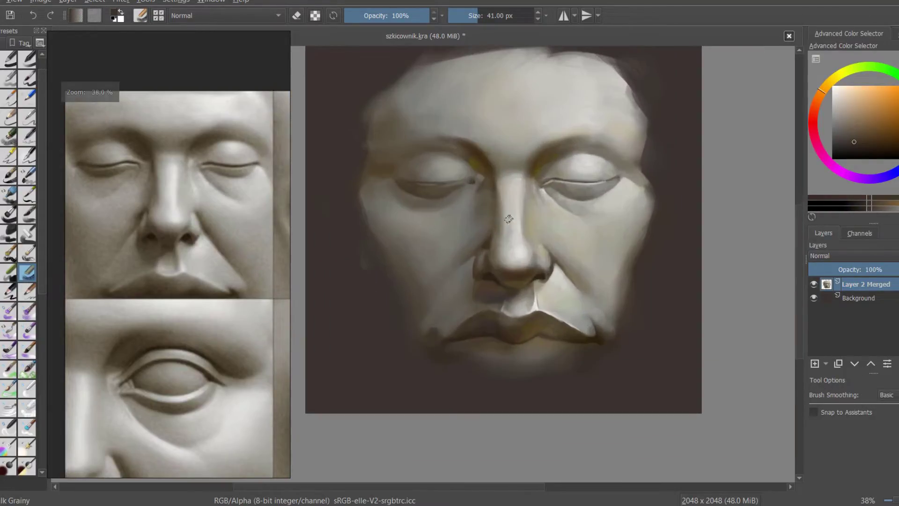
# Sample pale yellow-green tones near the inner eye corner, shrink the brush, and pick warm beige from the nose.
pyautogui.keyDown('ctrl'); pyautogui.click(508, 215); pyautogui.keyUp('ctrl')
pyautogui.keyDown('ctrl'); pyautogui.click(469, 170); pyautogui.keyUp('ctrl')
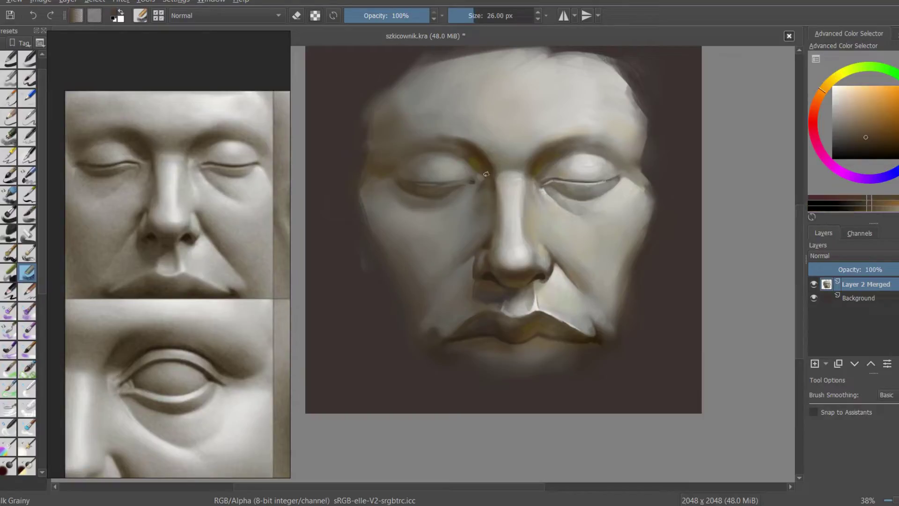
pyautogui.keyDown('ctrl'); pyautogui.click(475, 191); pyautogui.keyUp('ctrl')
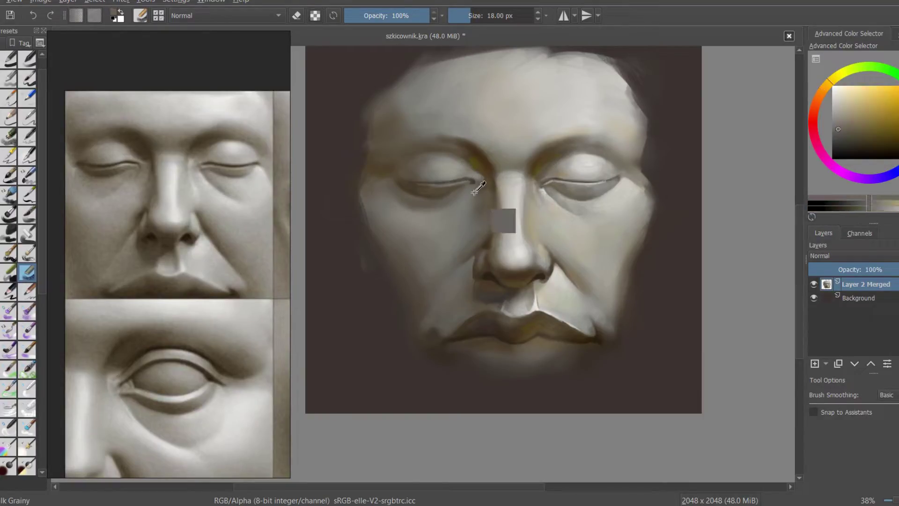
pyautogui.keyDown('ctrl'); pyautogui.click(486, 210); pyautogui.keyUp('ctrl')
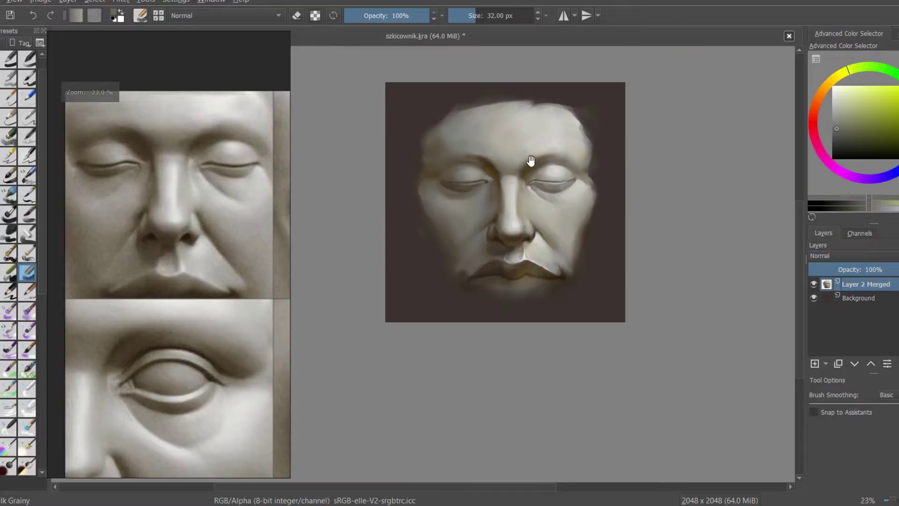
pyautogui.scroll(2, 526, 160)
pyautogui.scroll(2, 502, 245)
pyautogui.keyDown('ctrl'); pyautogui.click(556, 311); pyautogui.keyUp('ctrl')
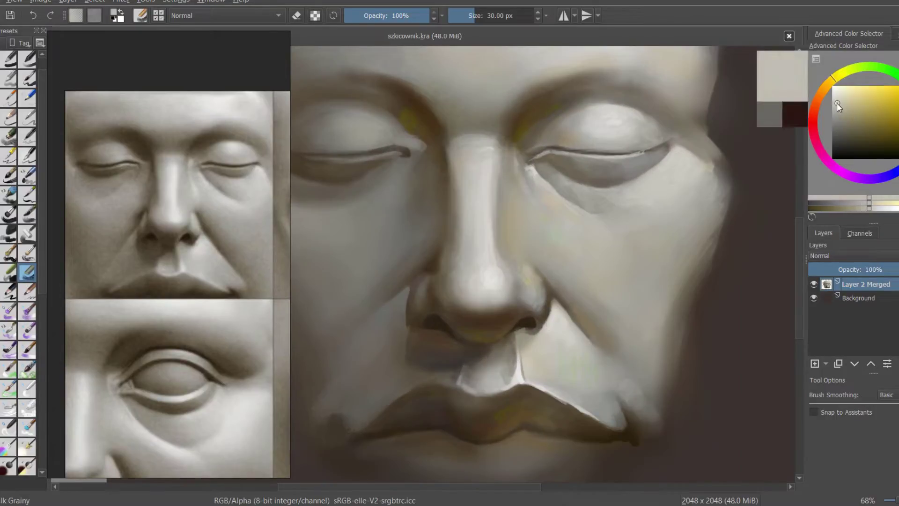
pyautogui.press('[')
pyautogui.press('[')
pyautogui.press('[')
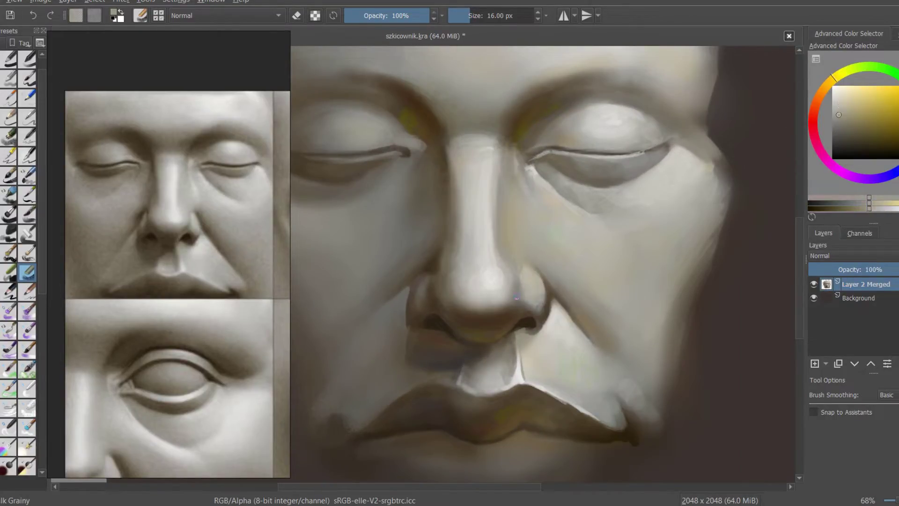
pyautogui.keyDown('ctrl'); pyautogui.click(516, 274); pyautogui.keyUp('ctrl')
# Shrink the brush while sampling yellowish, nostril-brown and lighter skin tones.
pyautogui.scroll(-5, 515, 280)
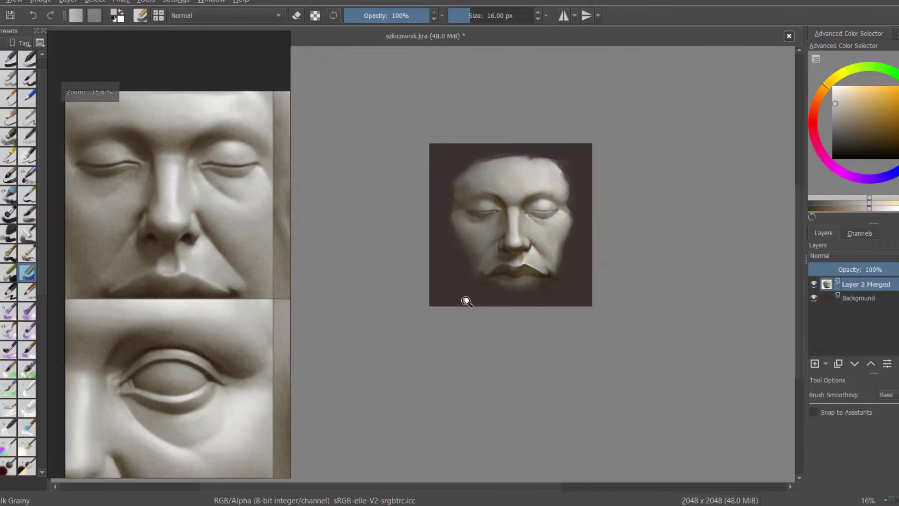
pyautogui.scroll(5, 542, 301)
pyautogui.keyDown('ctrl'); pyautogui.click(542, 301); pyautogui.keyUp('ctrl')
pyautogui.press('[')
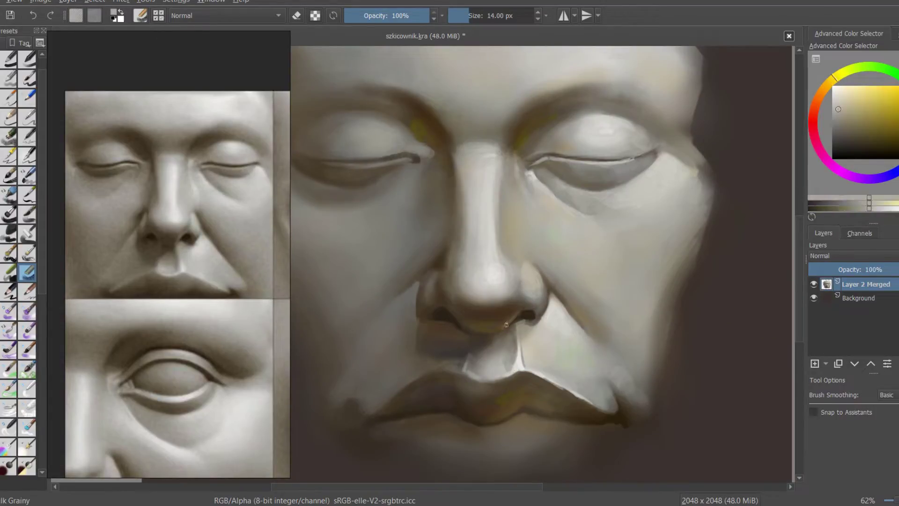
pyautogui.keyDown('ctrl'); pyautogui.click(512, 319); pyautogui.keyUp('ctrl')
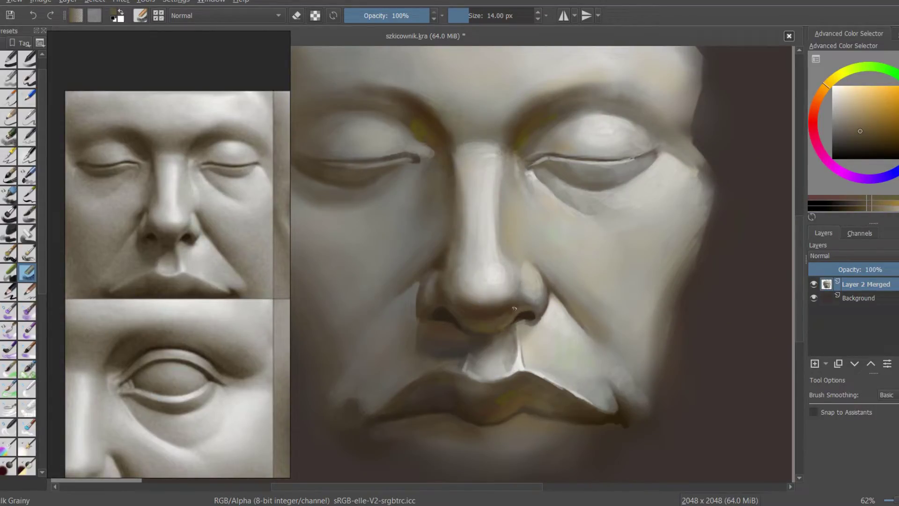
pyautogui.scroll(-1, 514, 308)
pyautogui.keyDown('ctrl'); pyautogui.click(625, 178); pyautogui.keyUp('ctrl')
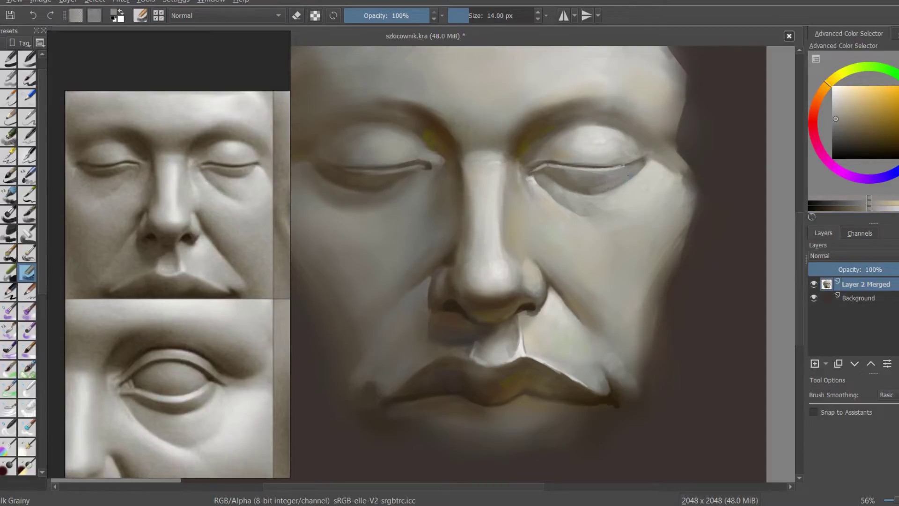
pyautogui.press('[')
pyautogui.keyDown('ctrl'); pyautogui.click(436, 300); pyautogui.keyUp('ctrl')
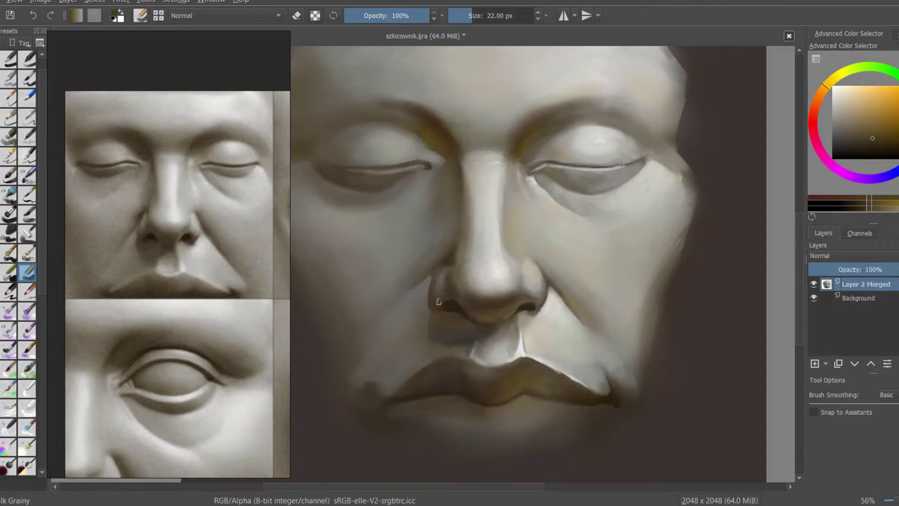
# Sample tones beside the nose and above the lip, enlarging the brush.
pyautogui.scroll(2, 433, 303)
pyautogui.keyDown('ctrl'); pyautogui.click(433, 304); pyautogui.keyUp('ctrl')
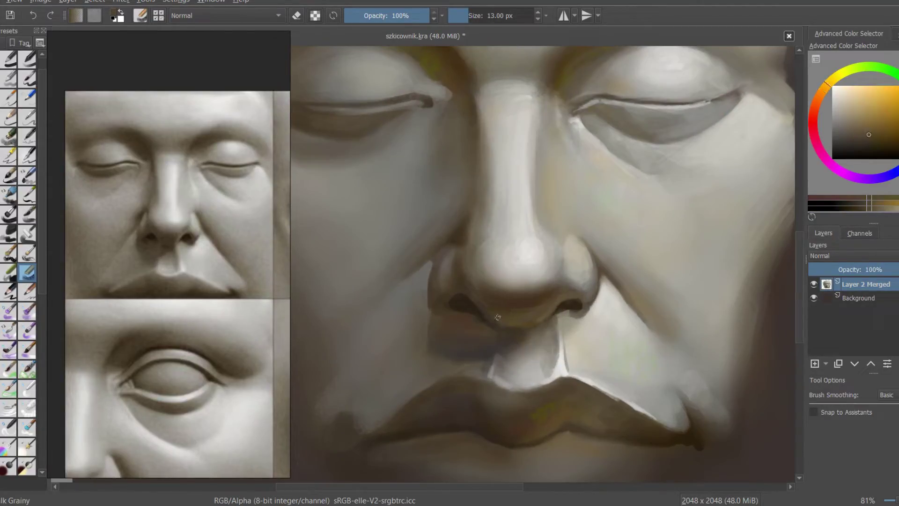
pyautogui.keyDown('ctrl'); pyautogui.click(469, 269); pyautogui.keyUp('ctrl')
pyautogui.keyDown('ctrl'); pyautogui.click(440, 305); pyautogui.keyUp('ctrl')
pyautogui.press(']')
pyautogui.press(']')
pyautogui.press(']')
pyautogui.keyDown('ctrl'); pyautogui.click(515, 339); pyautogui.keyUp('ctrl')
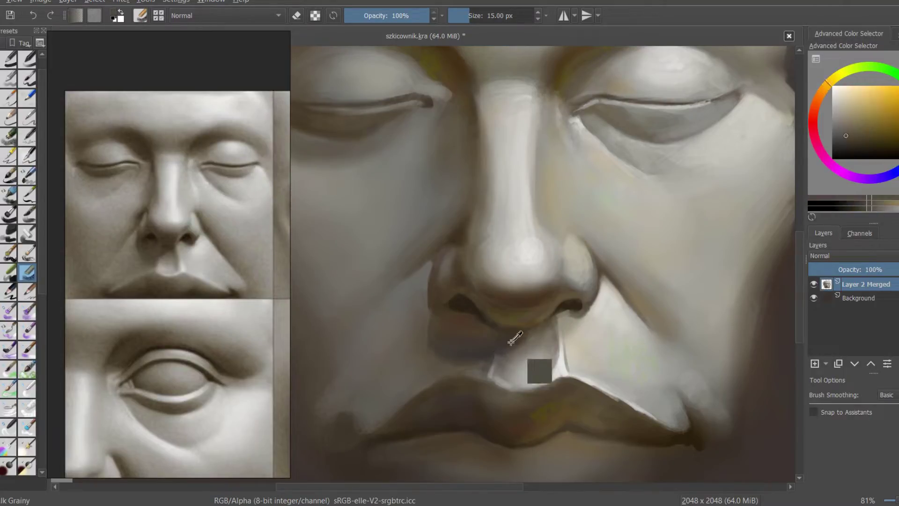
pyautogui.scroll(-3, 542, 205)
pyautogui.scroll(2, 512, 311)
# Sample warm colours from the upper lip, lips and lip corner, adjusting brush size.
pyautogui.press(']')
pyautogui.press(']')
pyautogui.press(']')
pyautogui.keyDown('ctrl'); pyautogui.click(517, 298); pyautogui.keyUp('ctrl')
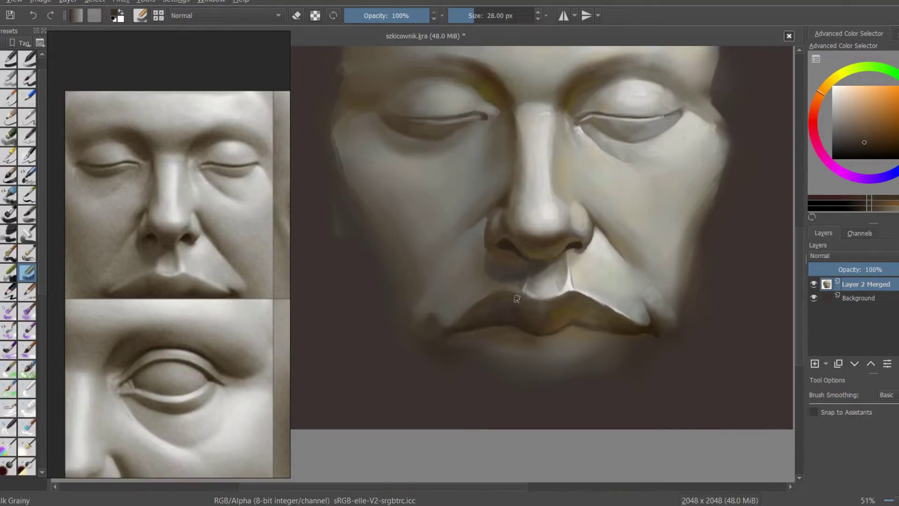
pyautogui.keyDown('ctrl'); pyautogui.click(572, 335); pyautogui.keyUp('ctrl')
pyautogui.press('[')
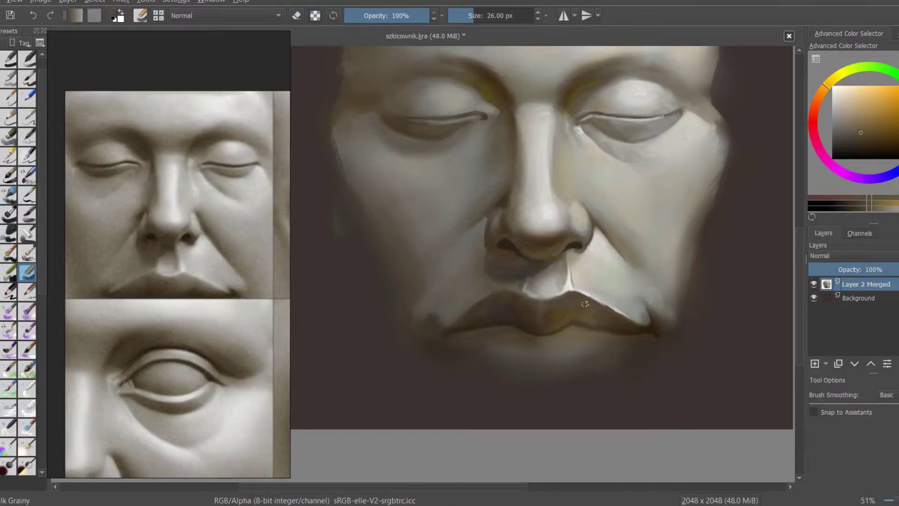
pyautogui.keyDown('ctrl'); pyautogui.click(566, 306); pyautogui.keyUp('ctrl')
pyautogui.keyDown('ctrl'); pyautogui.click(662, 310); pyautogui.keyUp('ctrl')
pyautogui.keyDown('ctrl'); pyautogui.click(575, 267); pyautogui.keyUp('ctrl')
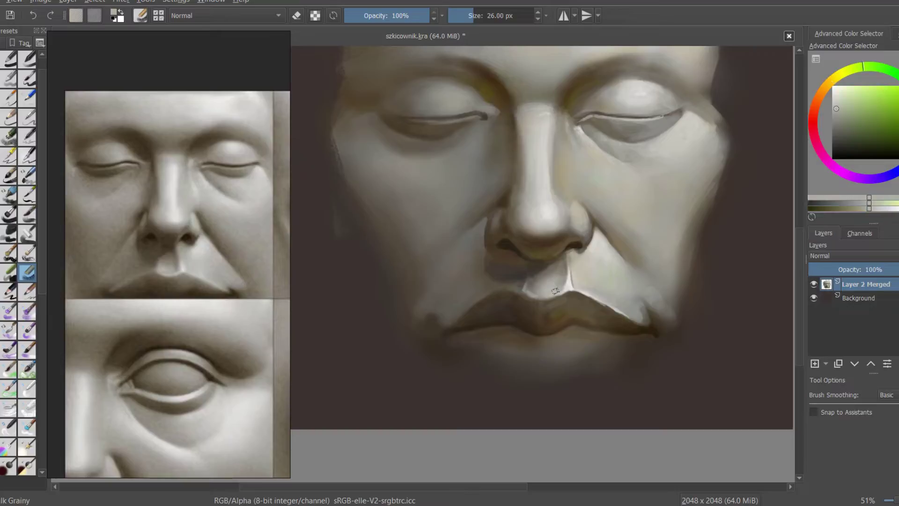
# Reframe the view, sample the forehead colour, and zoom in around the right eye.
pyautogui.moveTo(550, 202); pyautogui.dragTo(539, 243)
pyautogui.keyDown('ctrl'); pyautogui.click(550, 215); pyautogui.keyUp('ctrl')
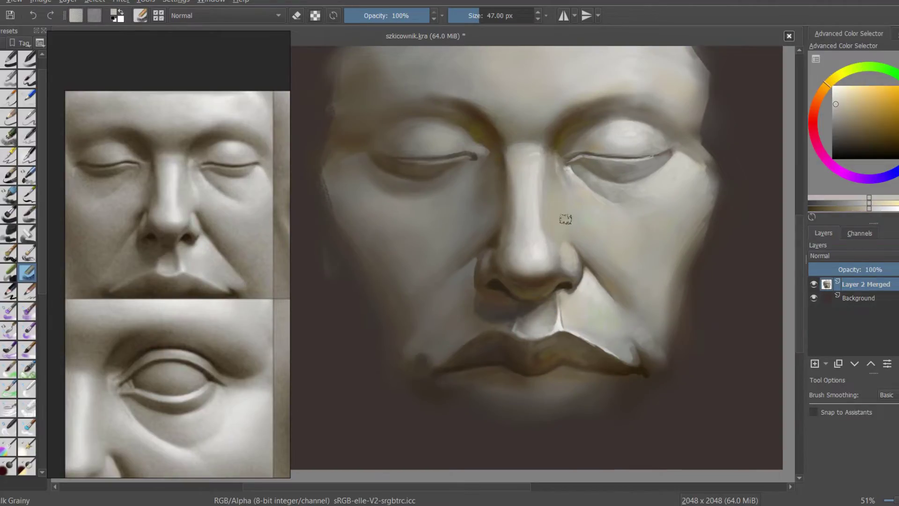
pyautogui.press('-')
pyautogui.press('-')
pyautogui.keyDown('ctrl'); pyautogui.click(600, 150); pyautogui.keyUp('ctrl')
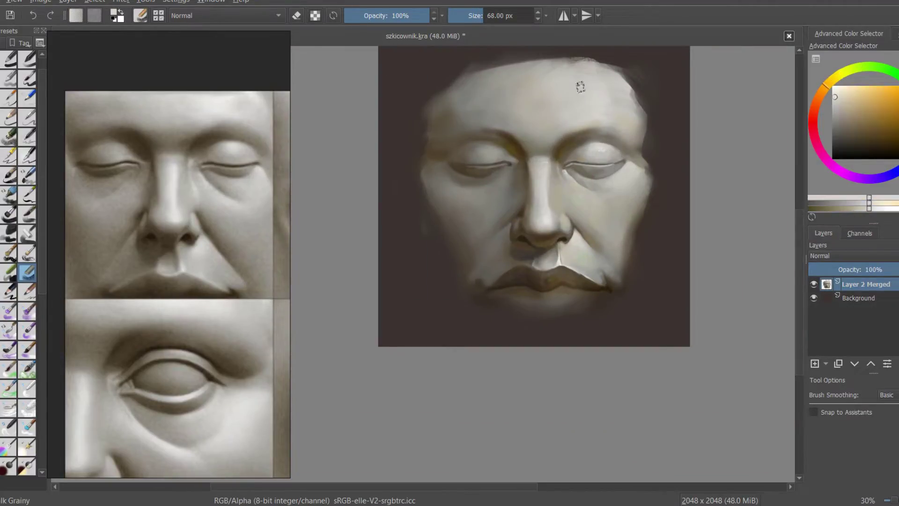
pyautogui.moveTo(580, 86); pyautogui.dragTo(658, 174)
pyautogui.keyDown('ctrl'); pyautogui.click(657, 173); pyautogui.keyUp('ctrl')
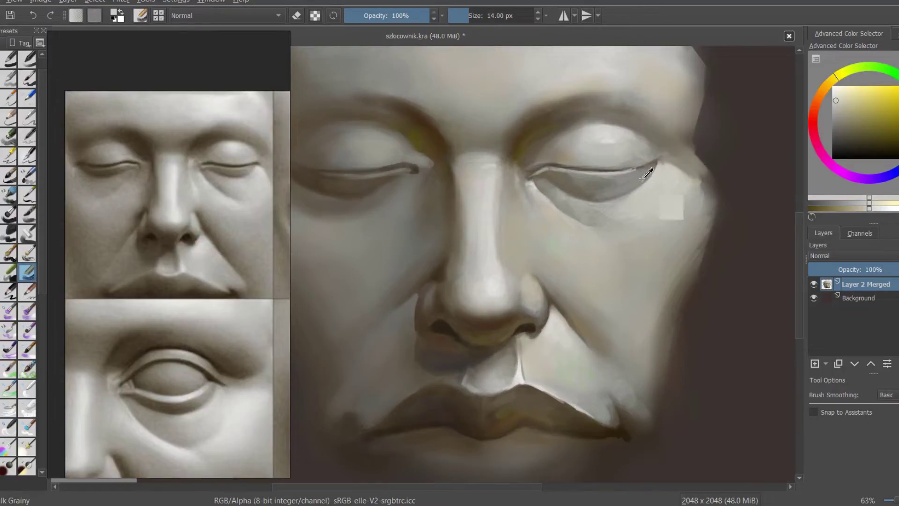
# Paint a darker tone over the light patch beside the right eye and shrink the brush.
pyautogui.keyDown('ctrl'); pyautogui.click(647, 175); pyautogui.keyUp('ctrl')
pyautogui.moveTo(672, 206); pyautogui.dragTo(663, 234)
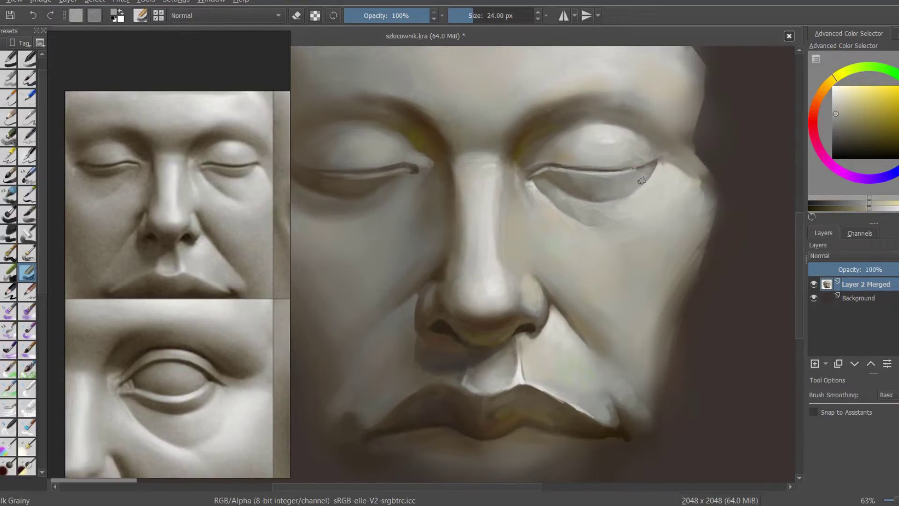
pyautogui.keyDown('ctrl'); pyautogui.click(641, 181); pyautogui.keyUp('ctrl')
pyautogui.moveTo(642, 181); pyautogui.dragTo(667, 177)
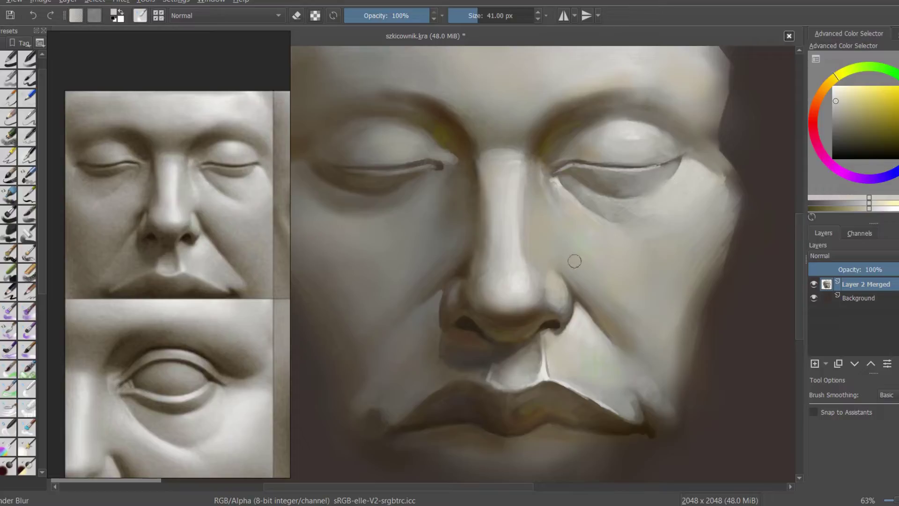
pyautogui.scroll(-1, 534, 333)
pyautogui.scroll(-1, 522, 380)
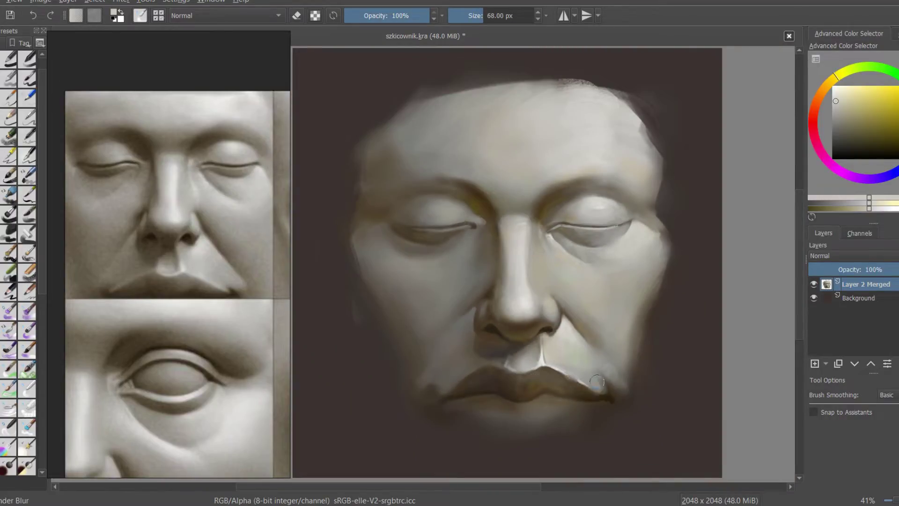
pyautogui.scroll(-1, 393, 281)
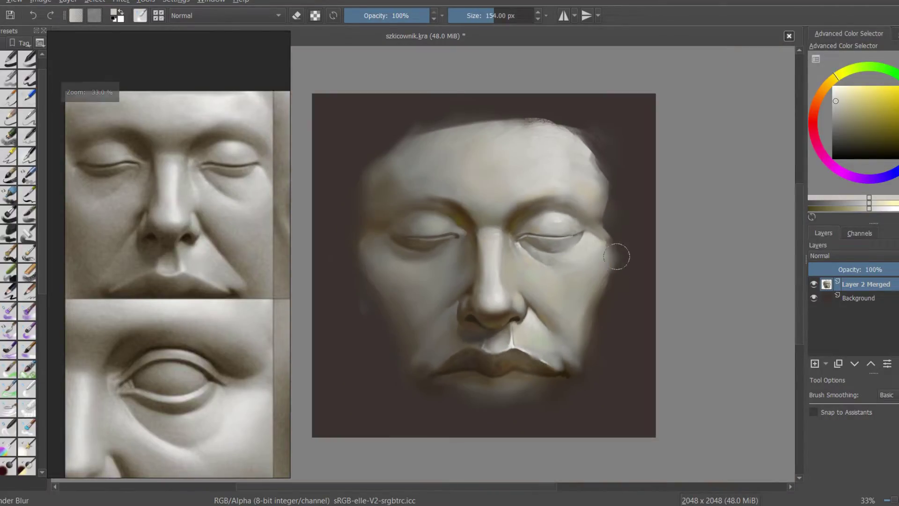
pyautogui.press('[')
pyautogui.scroll(1, 526, 186)
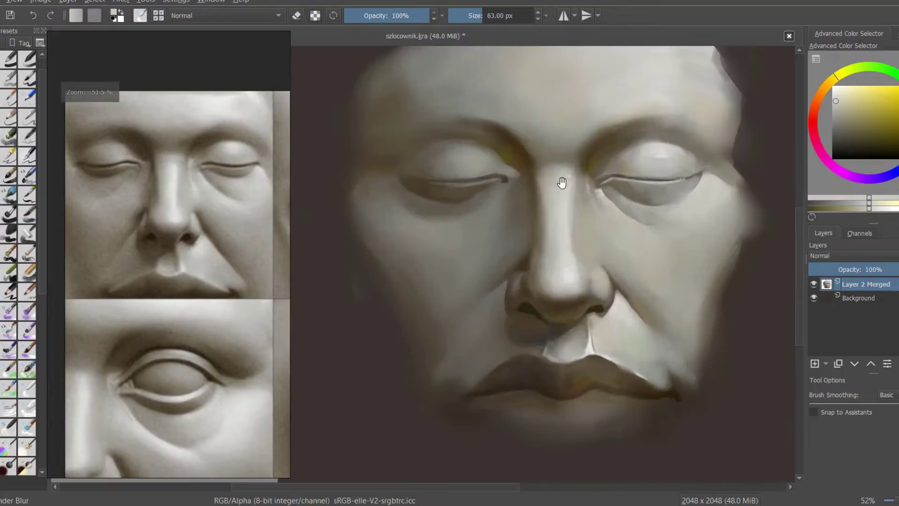
pyautogui.scroll(1, 572, 191)
# Choose another preset from the quick brush palette and sample grey tones from the face and cheek.
pyautogui.rightClick(538, 237)
pyautogui.click(518, 178)
pyautogui.keyDown('ctrl'); pyautogui.click(580, 193); pyautogui.keyUp('ctrl')
pyautogui.press('[')
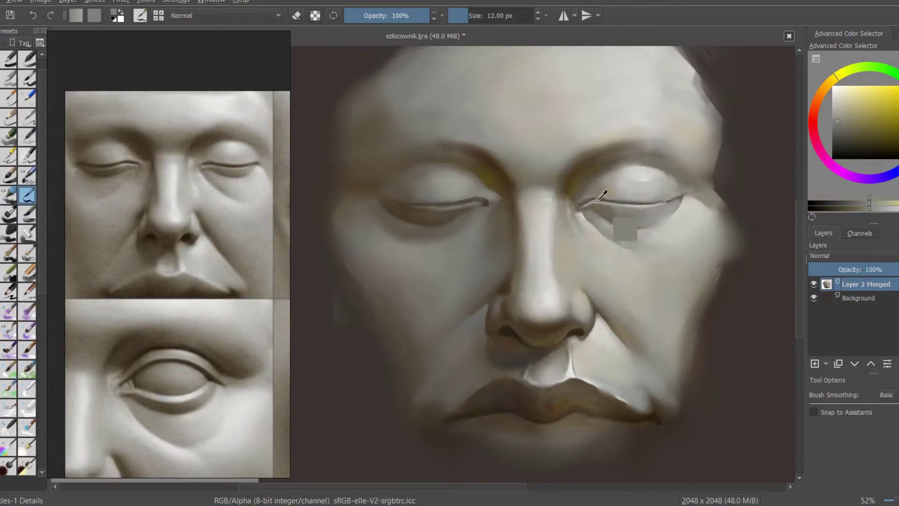
pyautogui.scroll(1, 564, 205)
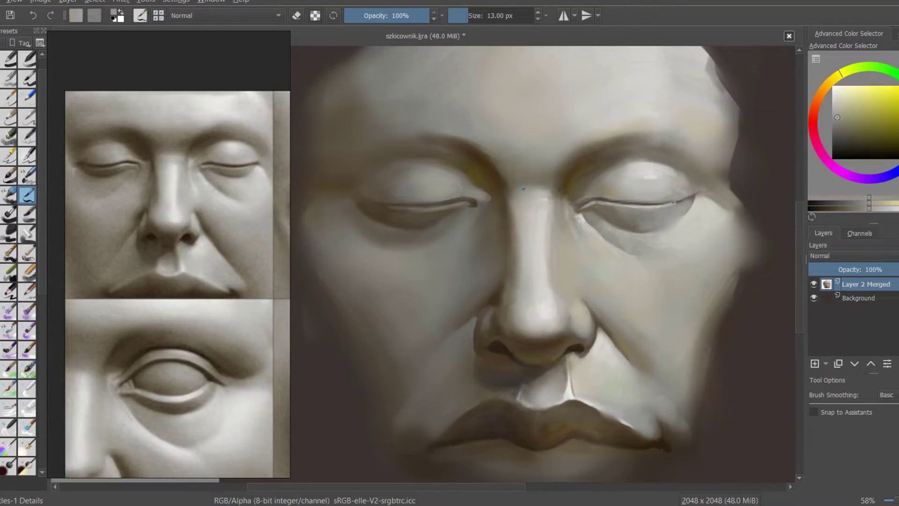
pyautogui.scroll(-1, 585, 262)
pyautogui.keyDown('ctrl'); pyautogui.click(587, 270); pyautogui.keyUp('ctrl')
pyautogui.press(']')
pyautogui.press(']')
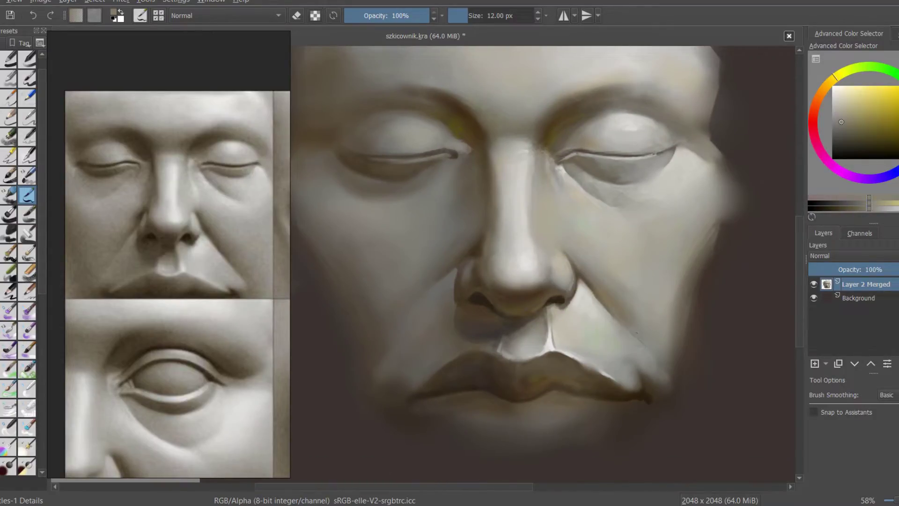
pyautogui.scroll(-3, 588, 270)
pyautogui.scroll(1, 588, 270)
pyautogui.keyDown('ctrl'); pyautogui.click(681, 247); pyautogui.keyUp('ctrl')
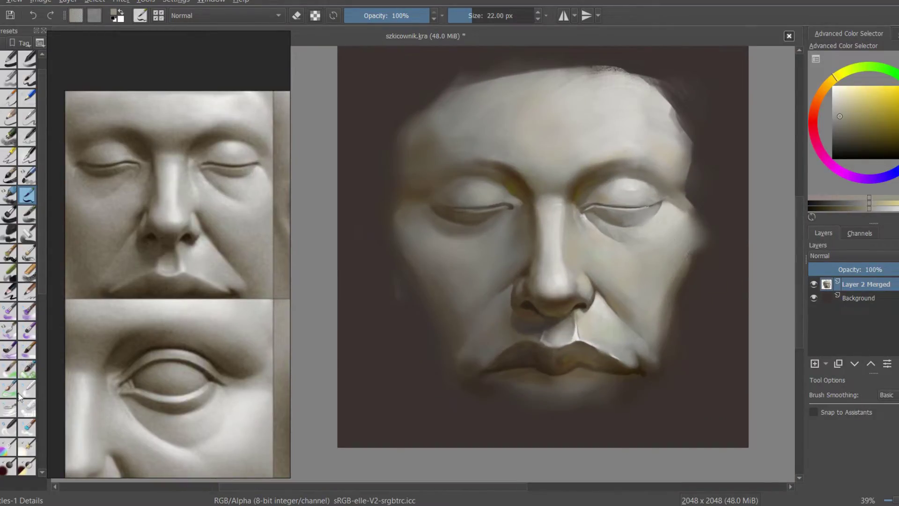
# Try the Blender Knife Edge and Blender Textured Soft brushes, returning to Basic-5 Size Opacity.
pyautogui.click(9, 406)
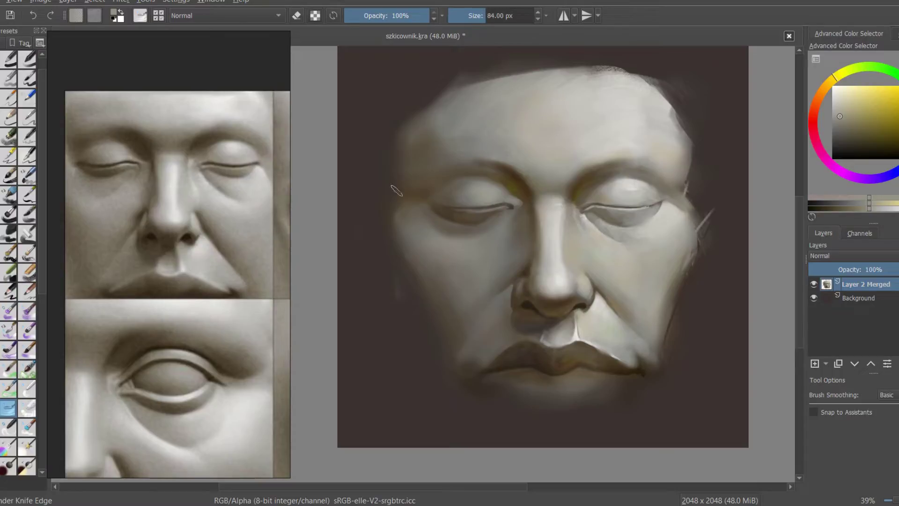
pyautogui.press('[')
pyautogui.scroll(-1, 515, 374)
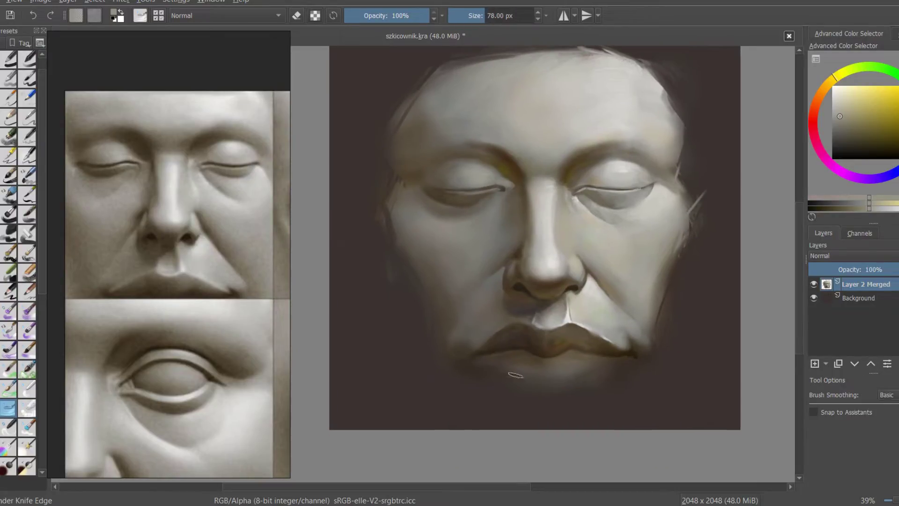
pyautogui.scroll(3, 622, 372)
pyautogui.rightClick(572, 331)
pyautogui.click(524, 392)
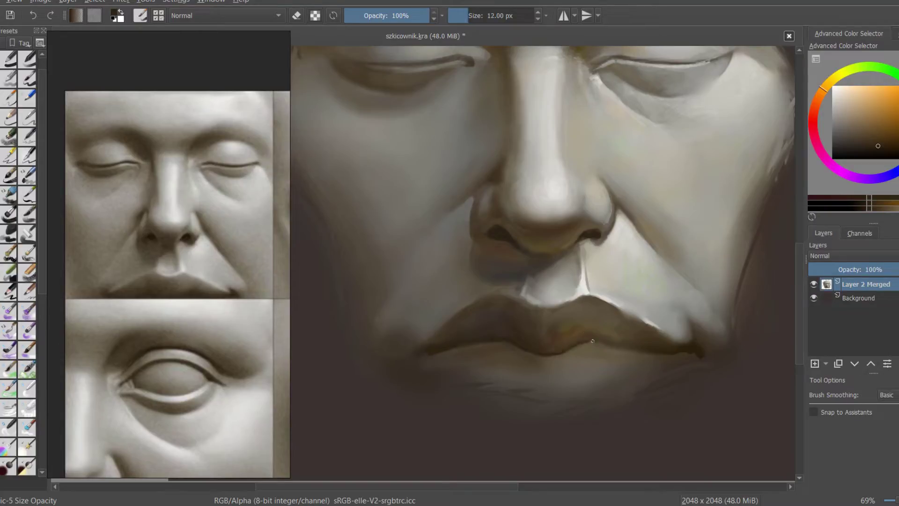
pyautogui.rightClick(567, 325)
pyautogui.click(626, 341)
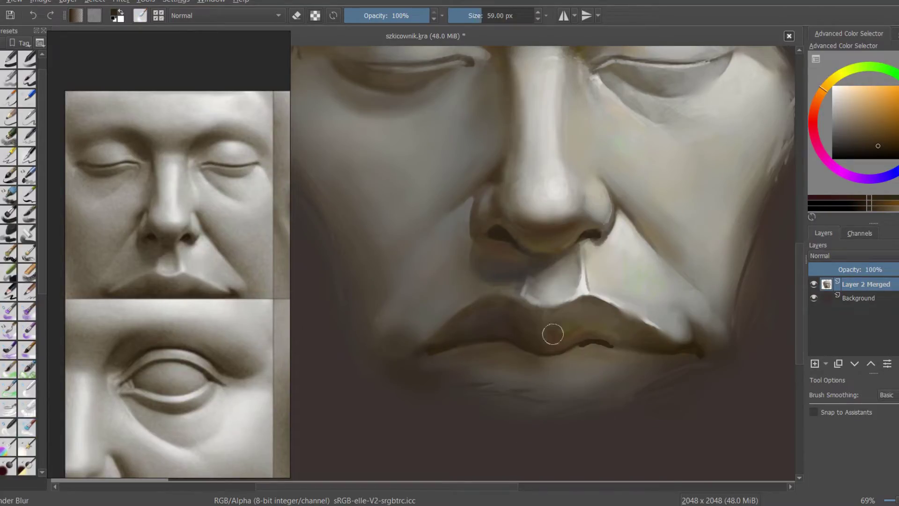
pyautogui.rightClick(584, 349)
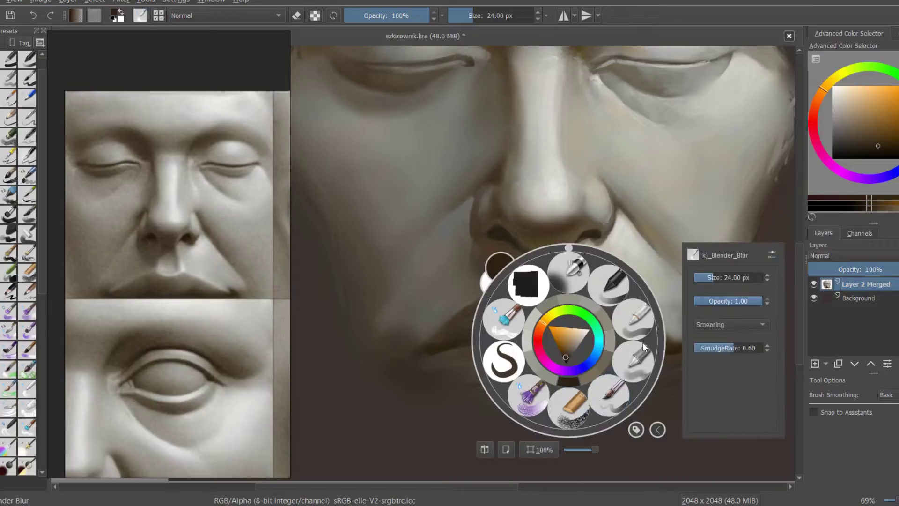
pyautogui.click(537, 409)
# Switch to a soft brush preset and reduce its size for finer detail.
pyautogui.scroll(-3, 566, 336)
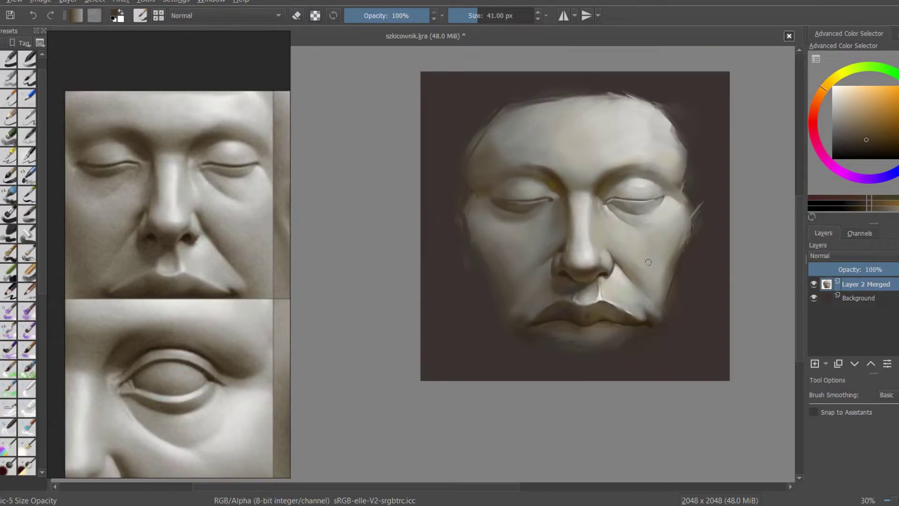
pyautogui.scroll(2, 594, 231)
pyautogui.rightClick(568, 206)
pyautogui.click(629, 185)
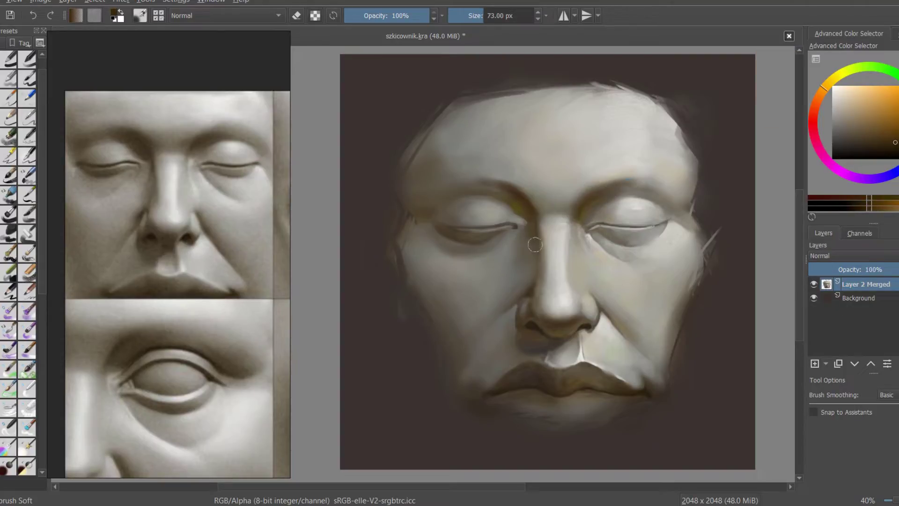
pyautogui.scroll(-1, 535, 350)
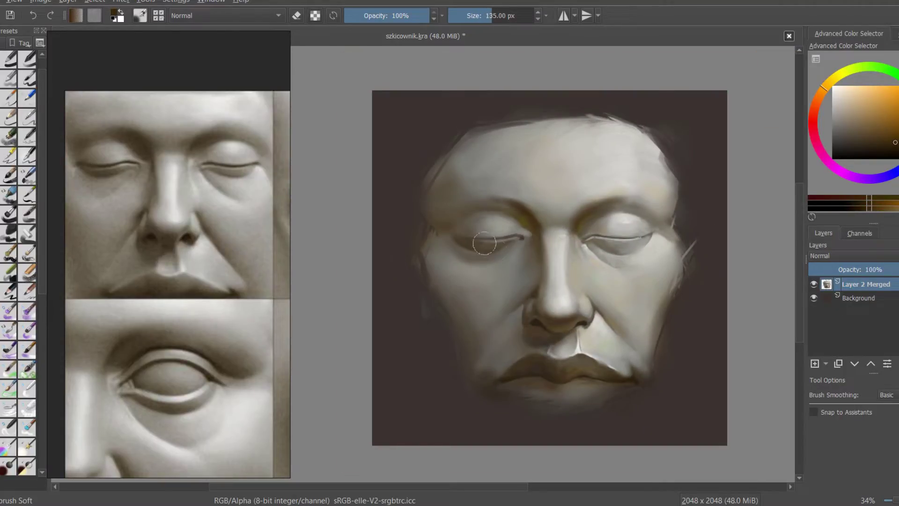
pyautogui.scroll(-2, 637, 356)
pyautogui.keyDown('ctrl'); pyautogui.click(529, 187); pyautogui.keyUp('ctrl')
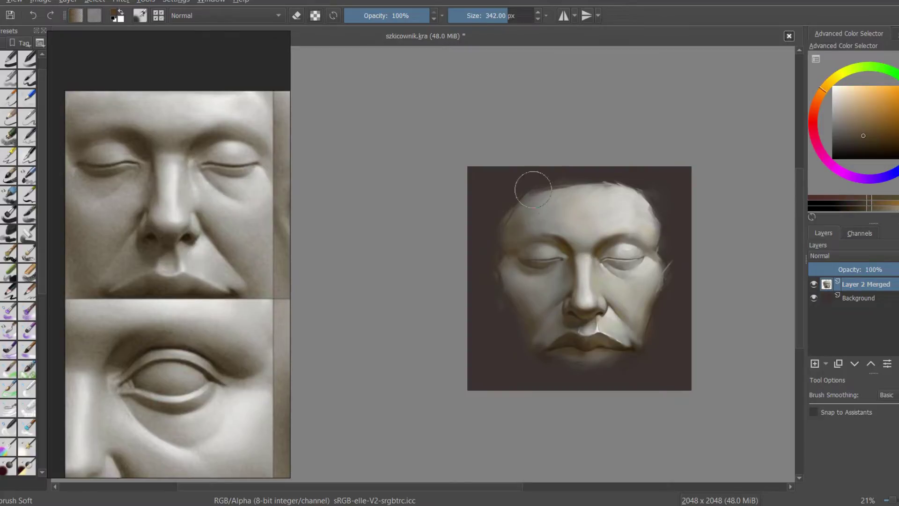
pyautogui.scroll(1, 542, 329)
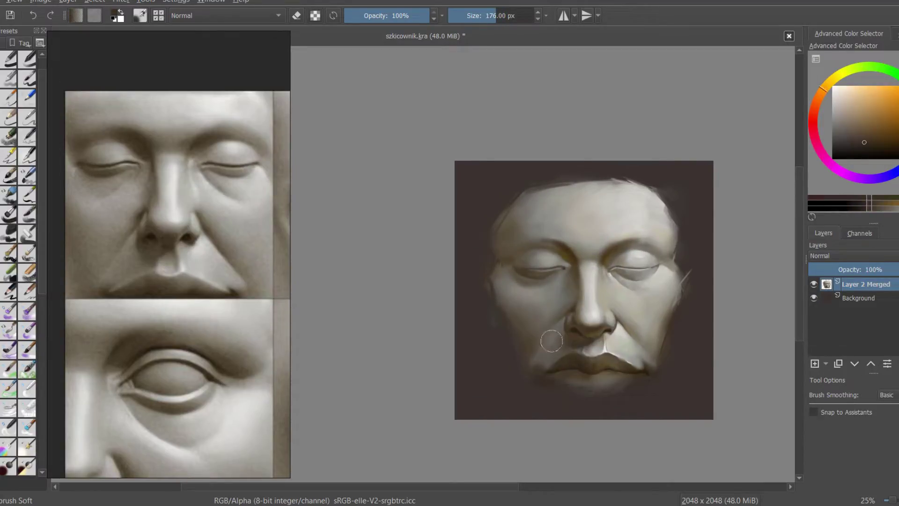
pyautogui.scroll(1, 556, 327)
pyautogui.moveTo(544, 388); pyautogui.dragTo(520, 388)
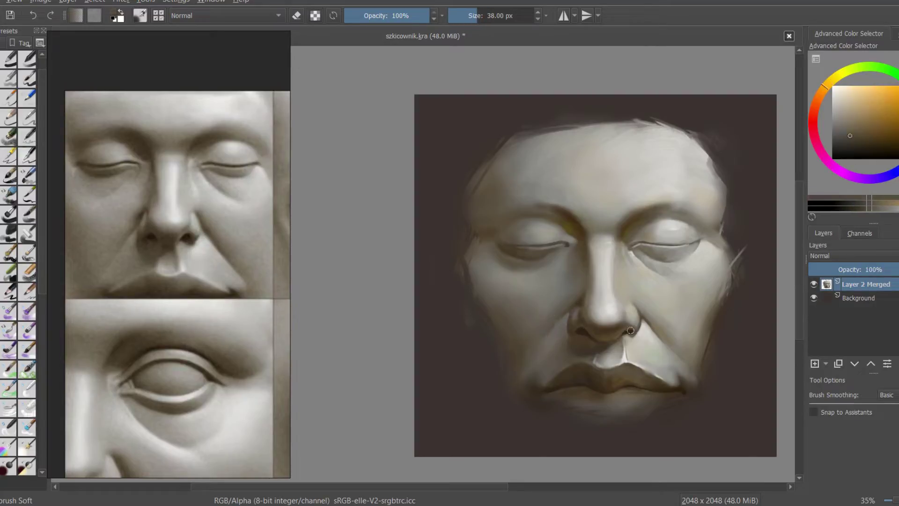
# Mirror the canvas with M to check proportions and select a Copy-mode blending brush preset.
pyautogui.press('m')
pyautogui.scroll(-3, 515, 261)
pyautogui.scroll(3, 491, 261)
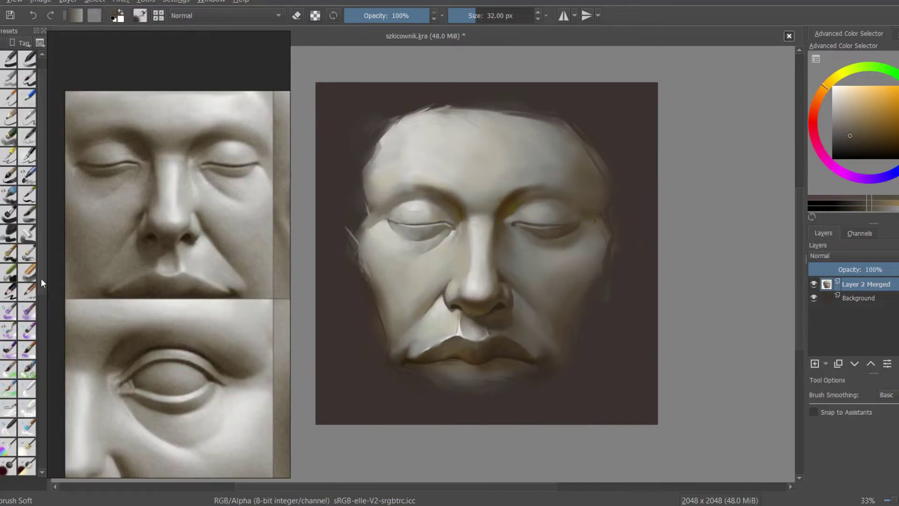
pyautogui.moveTo(41, 278); pyautogui.dragTo(32, 368)
pyautogui.click(8, 386)
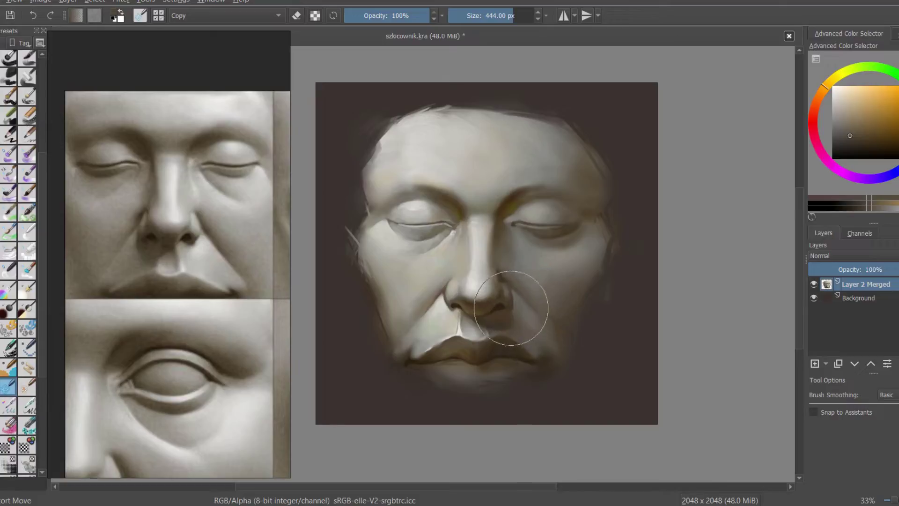
# Blend the paint beside the nose and the fold from lip corner to nostril, then unmirror the view.
pyautogui.moveTo(511, 309); pyautogui.dragTo(442, 304)
pyautogui.moveTo(549, 351); pyautogui.dragTo(515, 303)
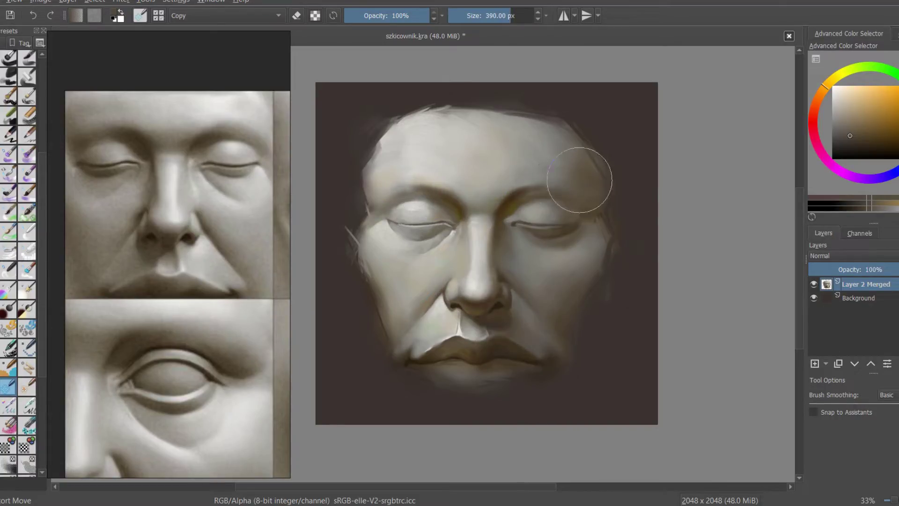
pyautogui.press('m')
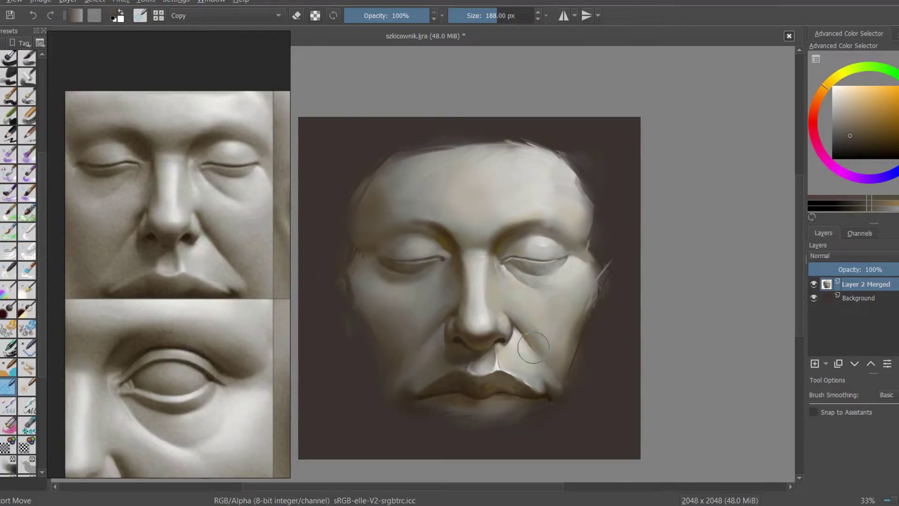
# Save the painting with Ctrl+S.
pyautogui.scroll(-1, 555, 286)
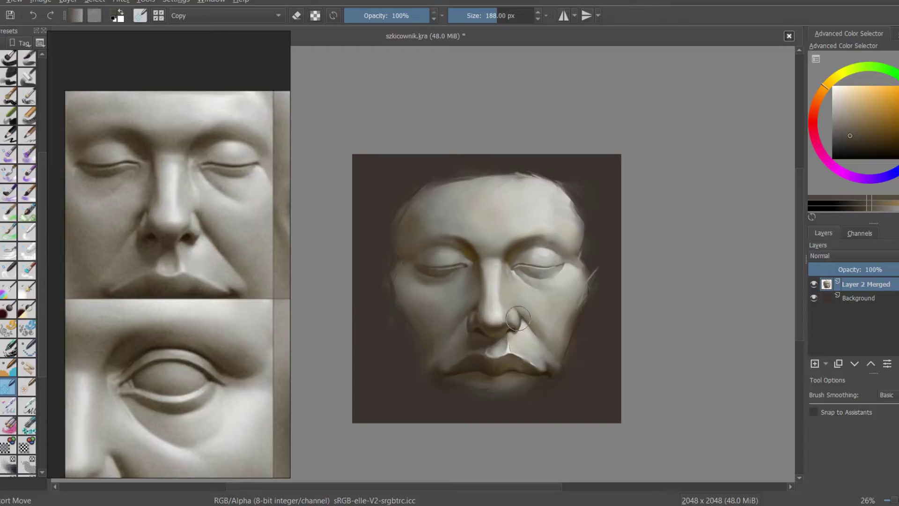
pyautogui.scroll(1, 599, 245)
pyautogui.hotkey('ctrl', 's')
# Ctrl-pick light face tones with a smaller brush for the nose-bridge and tip highlights.
pyautogui.press('/')
pyautogui.scroll(1, 599, 245)
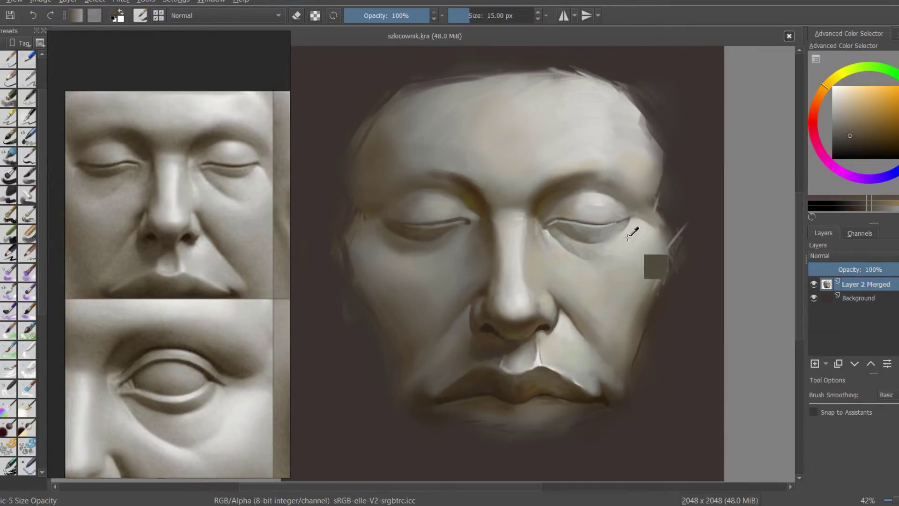
pyautogui.keyDown('ctrl'); pyautogui.click(628, 238); pyautogui.keyUp('ctrl')
pyautogui.scroll(1, 521, 227)
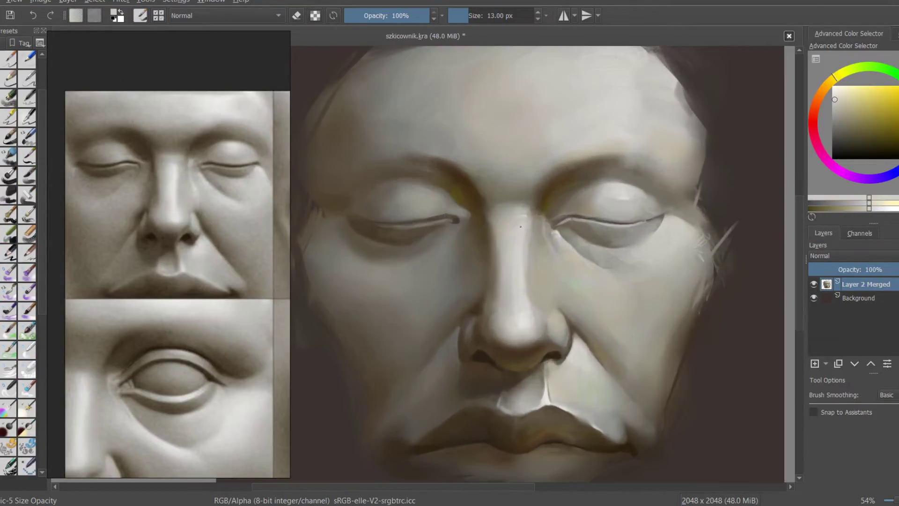
pyautogui.keyDown('ctrl'); pyautogui.click(520, 224); pyautogui.keyUp('ctrl')
pyautogui.press('[')
pyautogui.press('[')
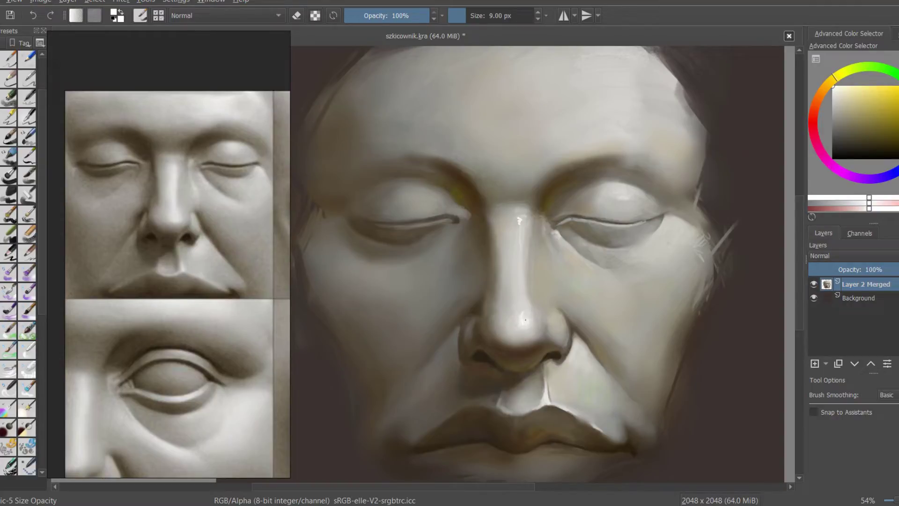
pyautogui.moveTo(566, 403); pyautogui.dragTo(565, 365)
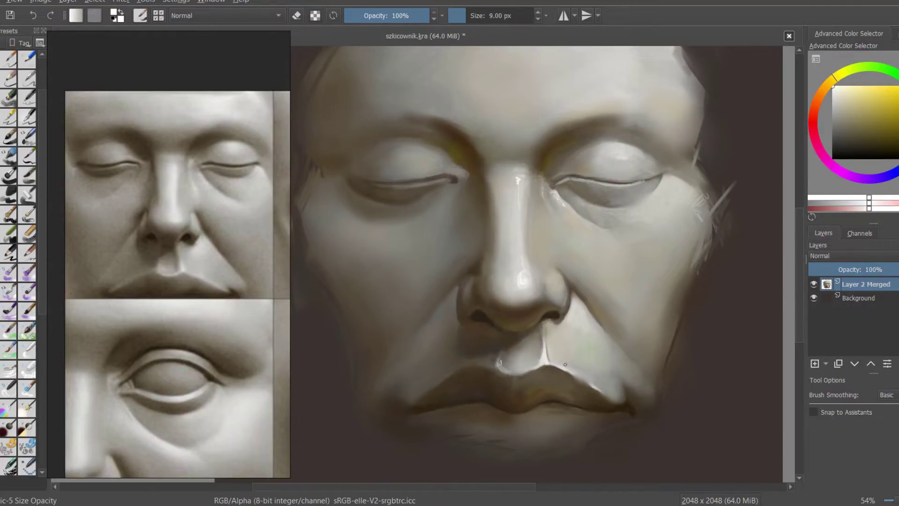
pyautogui.moveTo(622, 143); pyautogui.dragTo(544, 157)
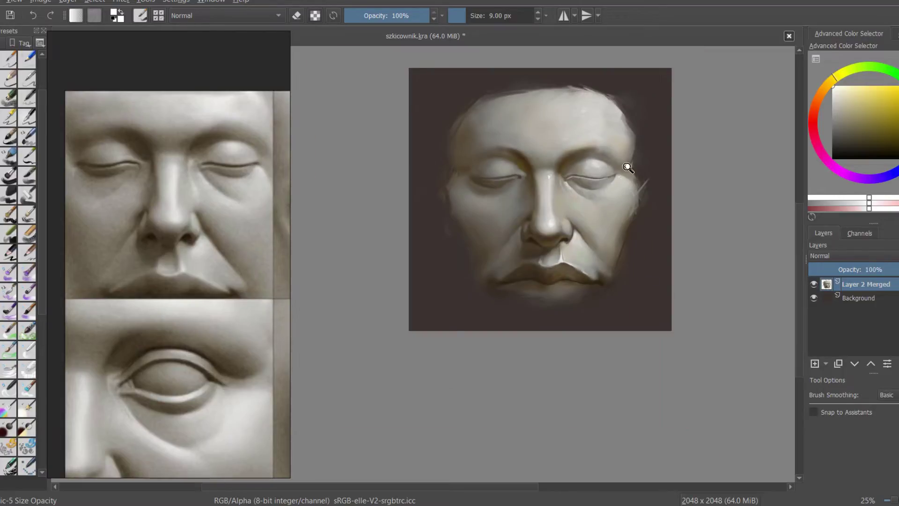
pyautogui.moveTo(628, 169); pyautogui.dragTo(656, 154)
pyautogui.press(']')
pyautogui.press(']')
pyautogui.press(']')
# Switch to Brush Soft and sample warm mid-tones and darker shades from the face.
pyautogui.keyDown('ctrl'); pyautogui.click(472, 233); pyautogui.keyUp('ctrl')
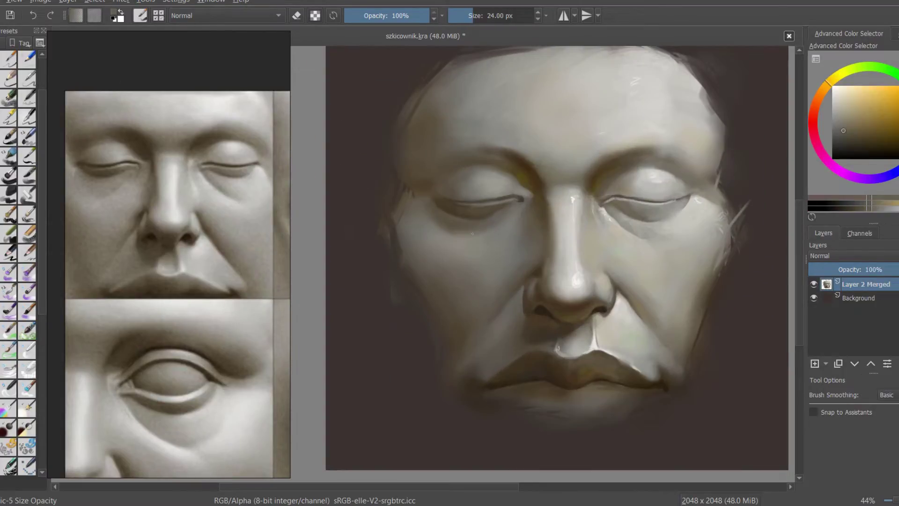
pyautogui.press('/')
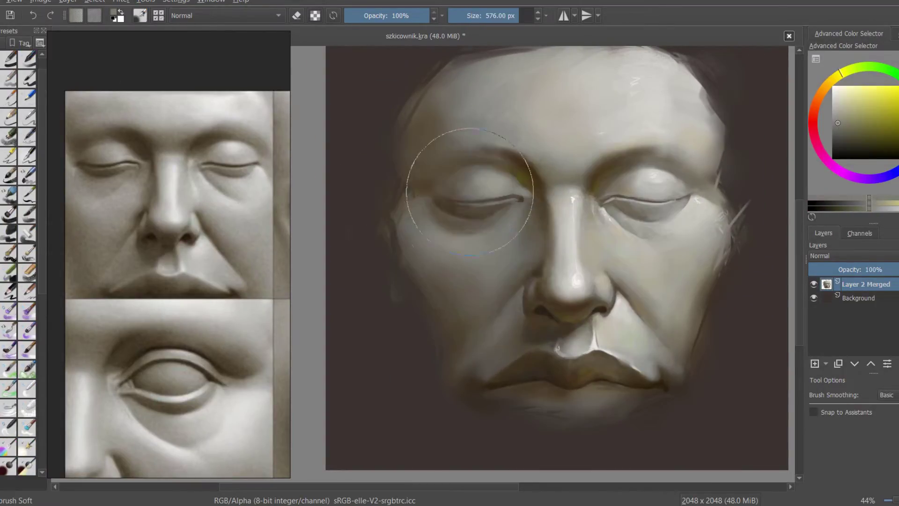
pyautogui.keyDown('shift'); pyautogui.moveTo(470, 191); pyautogui.dragTo(431, 193); pyautogui.keyUp('shift')
pyautogui.keyDown('ctrl'); pyautogui.click(510, 209); pyautogui.keyUp('ctrl')
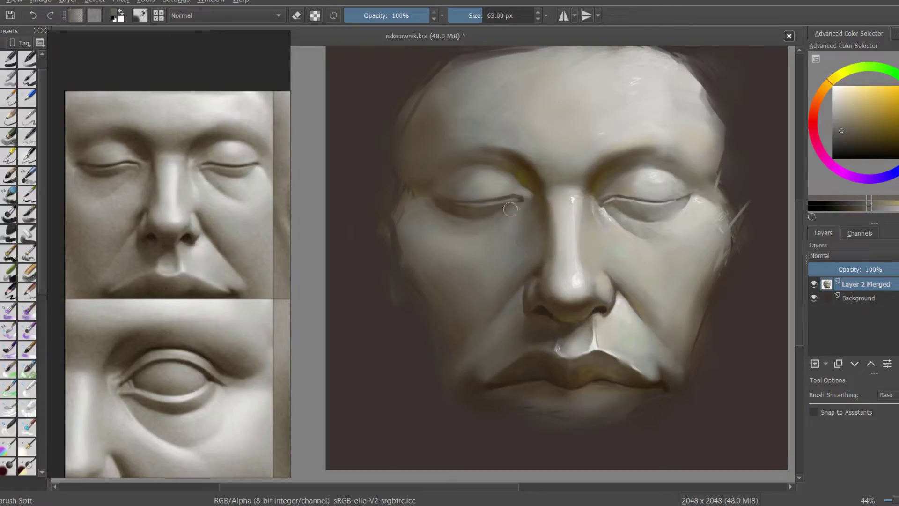
pyautogui.scroll(-3, 502, 209)
pyautogui.keyDown('ctrl'); pyautogui.click(519, 272); pyautogui.keyUp('ctrl')
pyautogui.moveTo(505, 262)
pyautogui.keyDown('shift'); pyautogui.mouseDown()
pyautogui.moveTo(519, 272)
pyautogui.moveTo(508, 254)
pyautogui.mouseUp(); pyautogui.keyUp('shift')
pyautogui.scroll(3, 530, 275)
pyautogui.keyDown('ctrl'); pyautogui.click(520, 262); pyautogui.keyUp('ctrl')
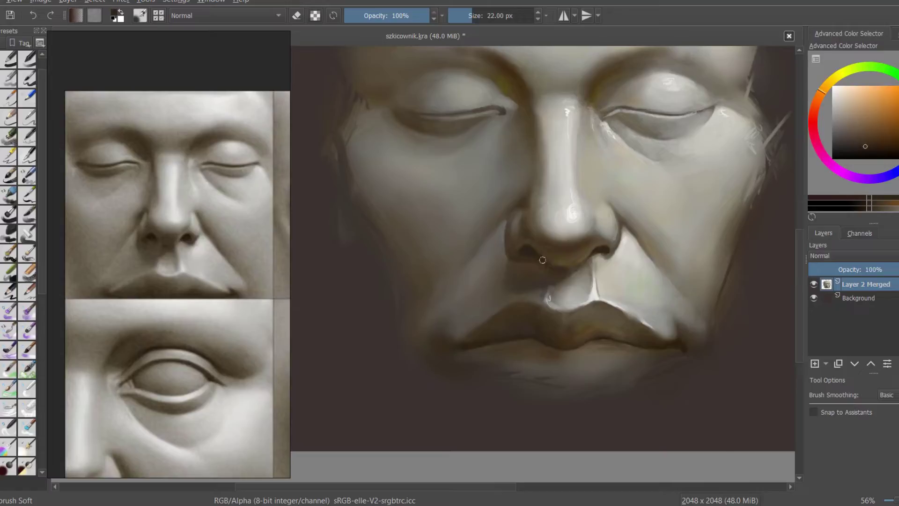
pyautogui.scroll(-2, 543, 260)
pyautogui.scroll(-1, 542, 260)
# Shade the cheeks with darker shadow colours sampled beside the nose using a larger soft brush.
pyautogui.keyDown('shift'); pyautogui.moveTo(581, 178); pyautogui.dragTo(604, 175); pyautogui.keyUp('shift')
pyautogui.scroll(3, 605, 176)
pyautogui.keyDown('ctrl'); pyautogui.click(604, 176); pyautogui.keyUp('ctrl')
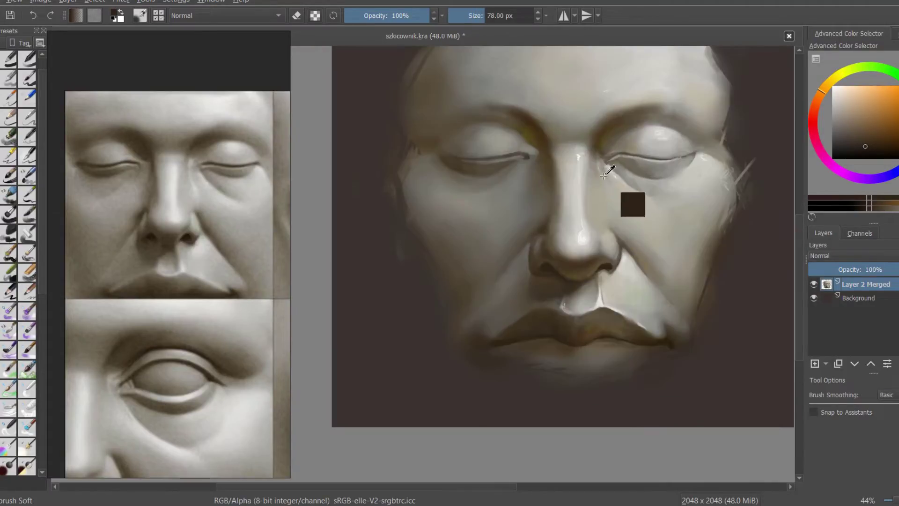
pyautogui.keyDown('ctrl'); pyautogui.click(655, 248); pyautogui.keyUp('ctrl')
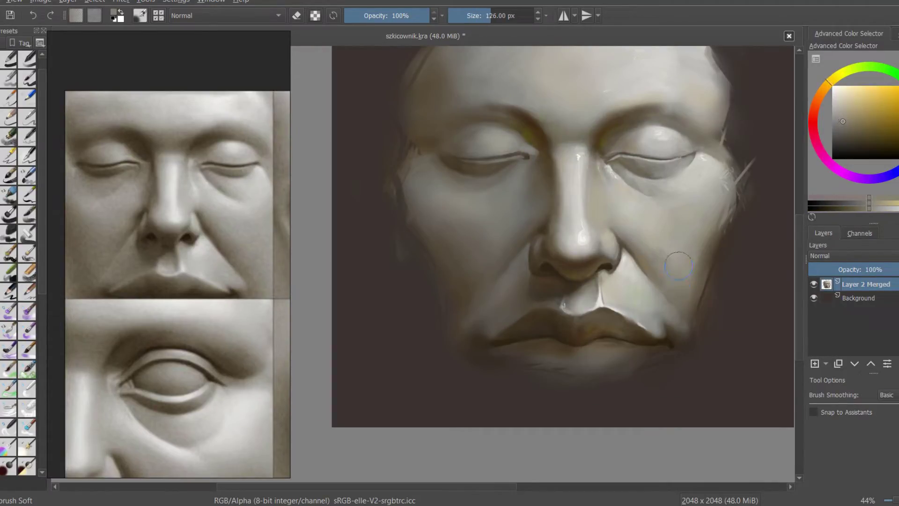
pyautogui.keyDown('ctrl'); pyautogui.click(638, 305); pyautogui.keyUp('ctrl')
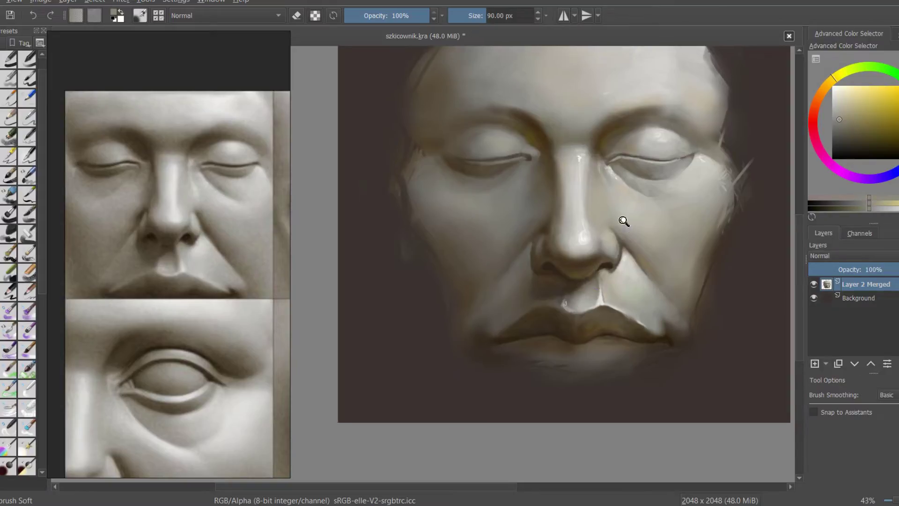
pyautogui.scroll(-3, 623, 221)
pyautogui.scroll(3, 662, 166)
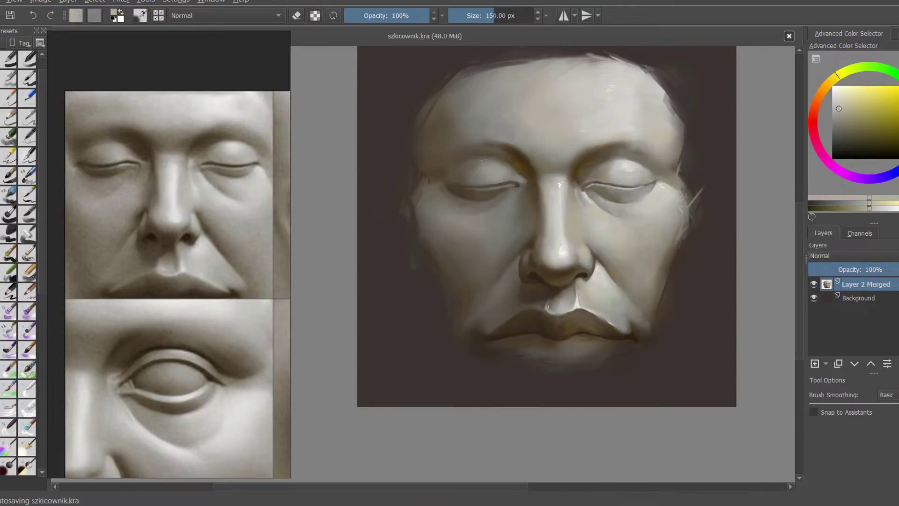
pyautogui.keyDown('ctrl'); pyautogui.click(481, 130); pyautogui.keyUp('ctrl')
pyautogui.moveTo(448, 133); pyautogui.dragTo(500, 133)
pyautogui.scroll(-2, 423, 216)
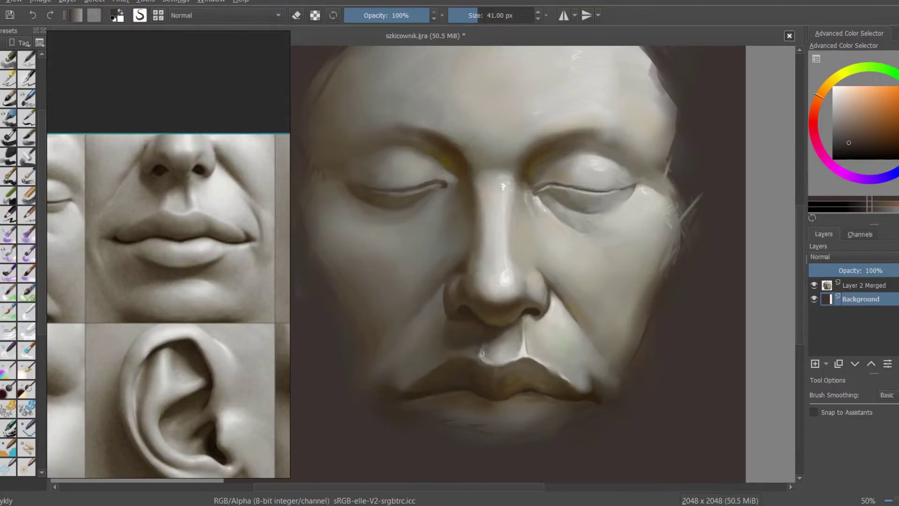
pyautogui.click(8, 466)
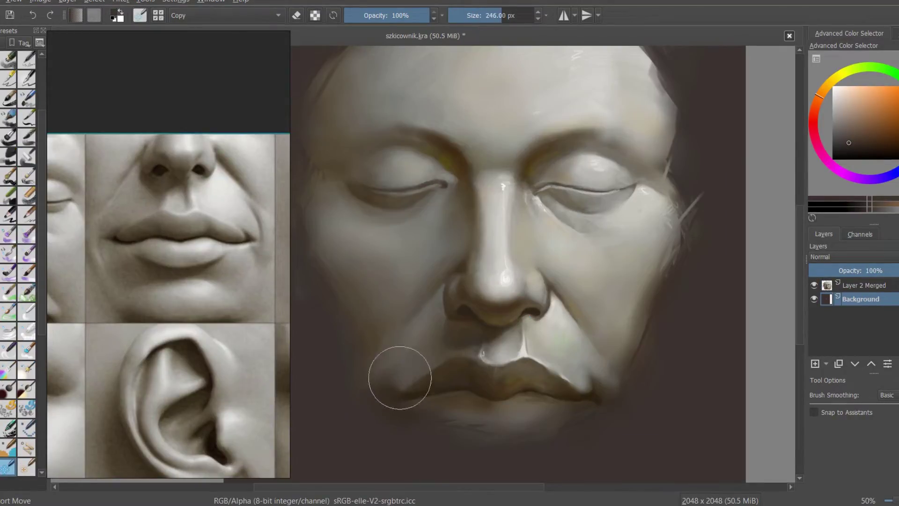
# Shrink the blending brush, then choose Ink Soft from the pop-up palette with a new colour.
pyautogui.press('pageup')
pyautogui.moveTo(443, 362); pyautogui.dragTo(412, 376)
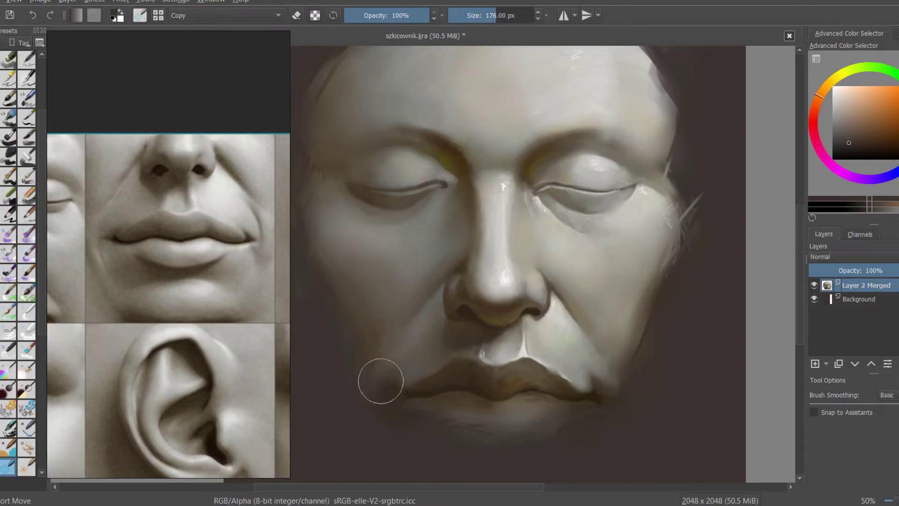
pyautogui.scroll(2, 506, 206)
pyautogui.scroll(2, 562, 206)
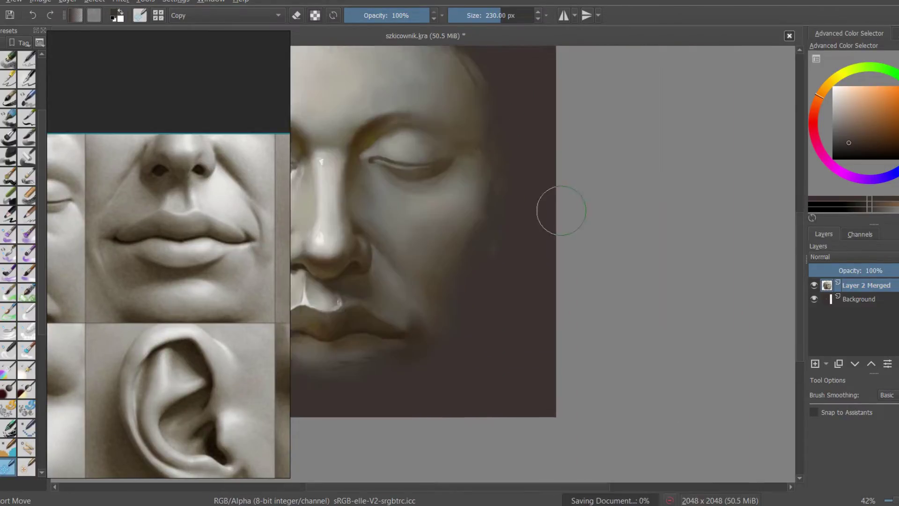
pyautogui.scroll(-5, 614, 185)
pyautogui.scroll(3, 567, 202)
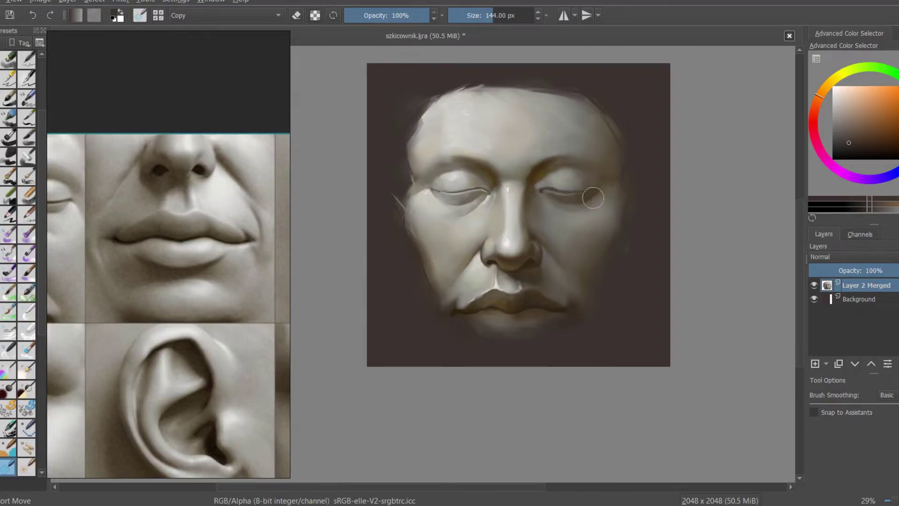
pyautogui.scroll(1, 469, 201)
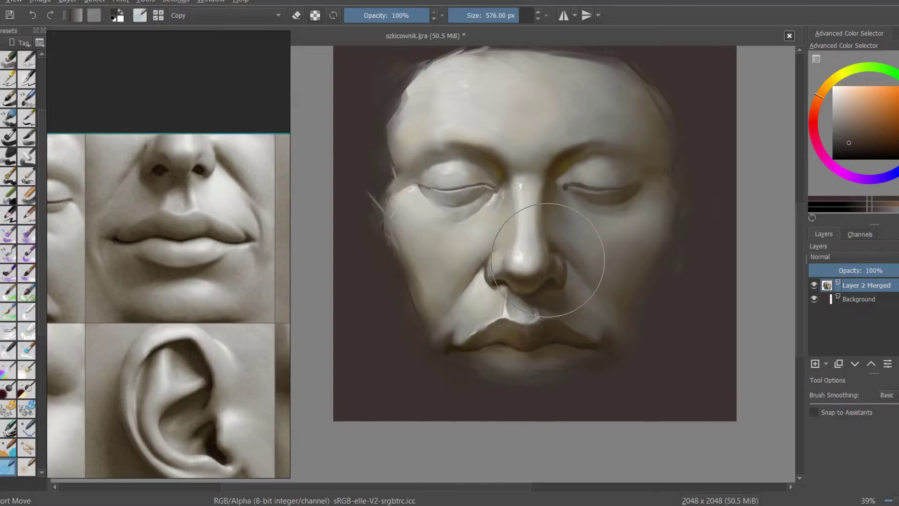
pyautogui.scroll(-5, 532, 251)
pyautogui.scroll(5, 569, 183)
pyautogui.rightClick(569, 183)
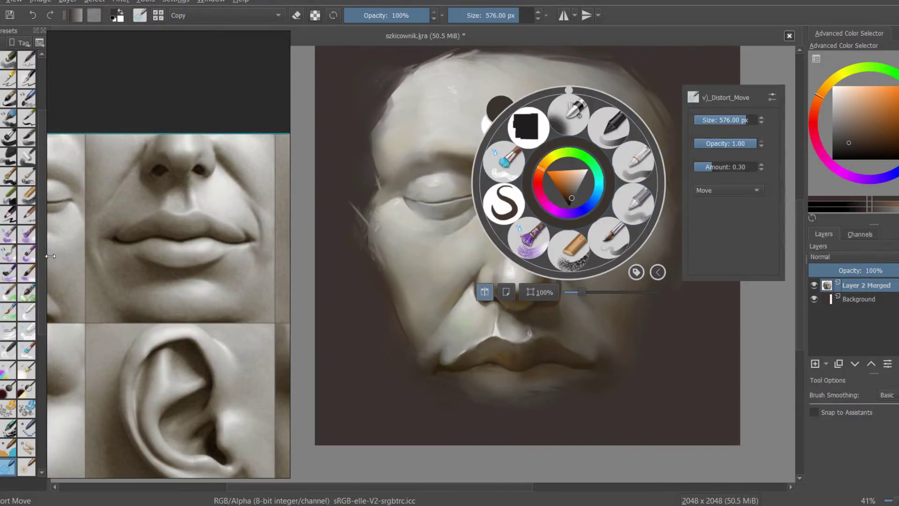
pyautogui.click(609, 125)
pyautogui.keyDown('ctrl'); pyautogui.click(543, 200); pyautogui.keyUp('ctrl')
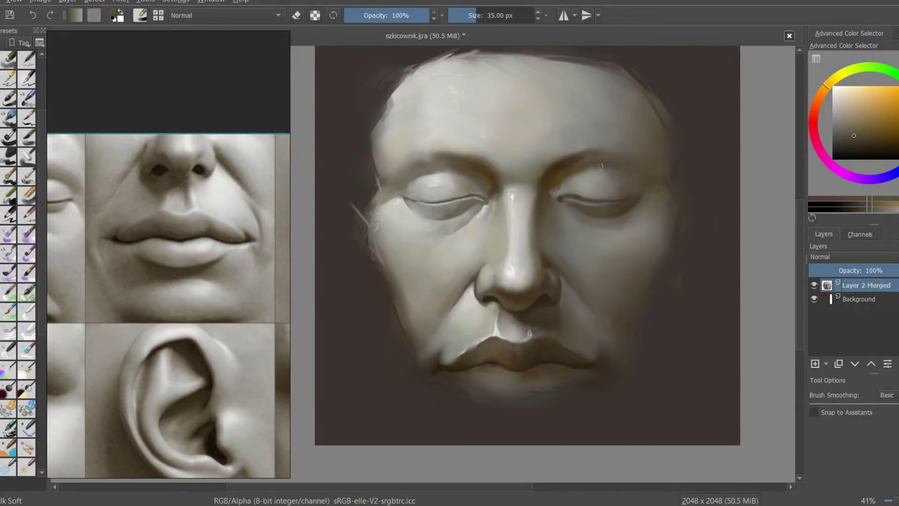
pyautogui.scroll(-2, 516, 275)
# Commit a quick transform of the face, mirror the view, and pick a light highlight colour.
pyautogui.hotkey('ctrl', 't')
pyautogui.press('Return')
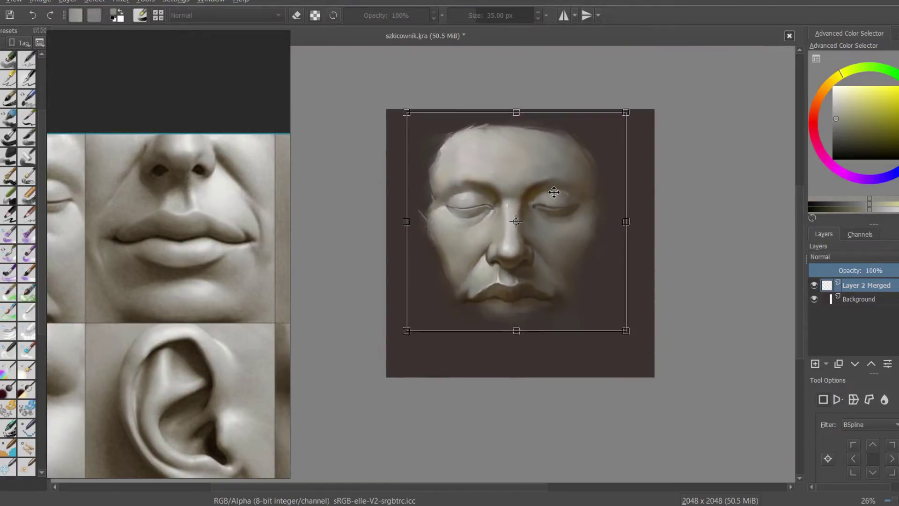
pyautogui.press('b')
pyautogui.scroll(3, 538, 328)
pyautogui.keyDown('ctrl'); pyautogui.click(475, 272); pyautogui.keyUp('ctrl')
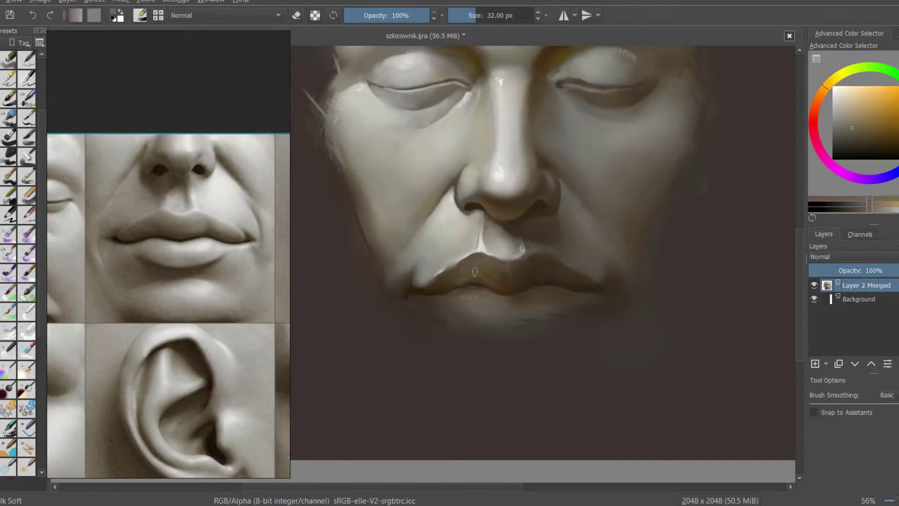
pyautogui.press('m')
pyautogui.press('[')
pyautogui.keyDown('ctrl'); pyautogui.click(464, 304); pyautogui.keyUp('ctrl')
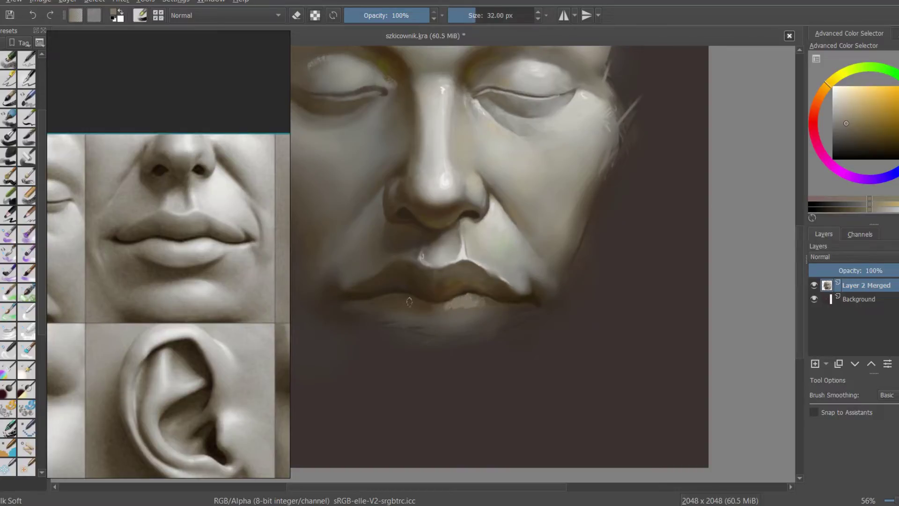
pyautogui.keyDown('ctrl'); pyautogui.click(422, 304); pyautogui.keyUp('ctrl')
# Paint light highlights on the lower lip, chin and right mouth corner, and blend the chin.
pyautogui.moveTo(408, 302)
pyautogui.mouseDown()
pyautogui.moveTo(450, 307)
pyautogui.moveTo(426, 309)
pyautogui.moveTo(476, 325)
pyautogui.moveTo(424, 324)
pyautogui.moveTo(469, 358)
pyautogui.mouseUp()
pyautogui.keyDown('ctrl'); pyautogui.click(422, 309); pyautogui.keyUp('ctrl')
pyautogui.keyDown('ctrl'); pyautogui.click(424, 323); pyautogui.keyUp('ctrl')
pyautogui.scroll(-3, 388, 367)
pyautogui.scroll(4, 387, 367)
pyautogui.moveTo(384, 389); pyautogui.dragTo(440, 387)
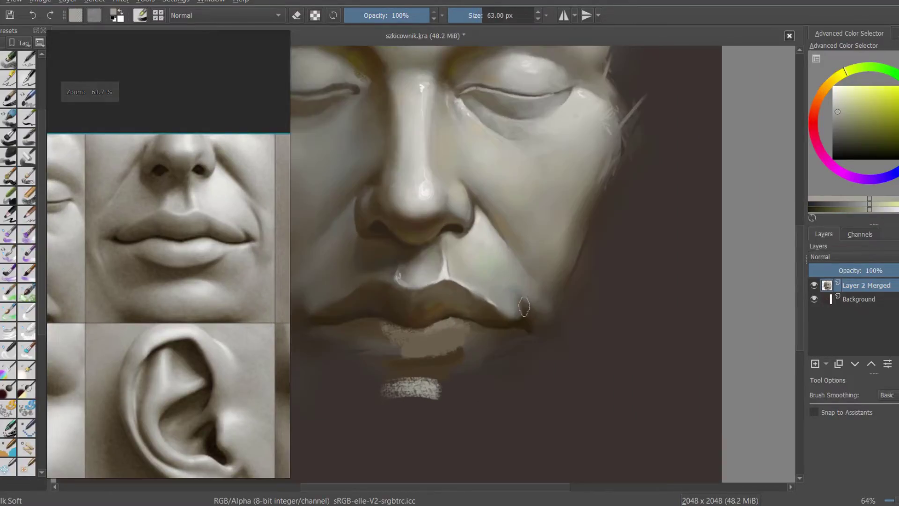
pyautogui.keyDown('ctrl'); pyautogui.click(539, 309); pyautogui.keyUp('ctrl')
pyautogui.press('[')
pyautogui.moveTo(560, 318); pyautogui.dragTo(549, 283)
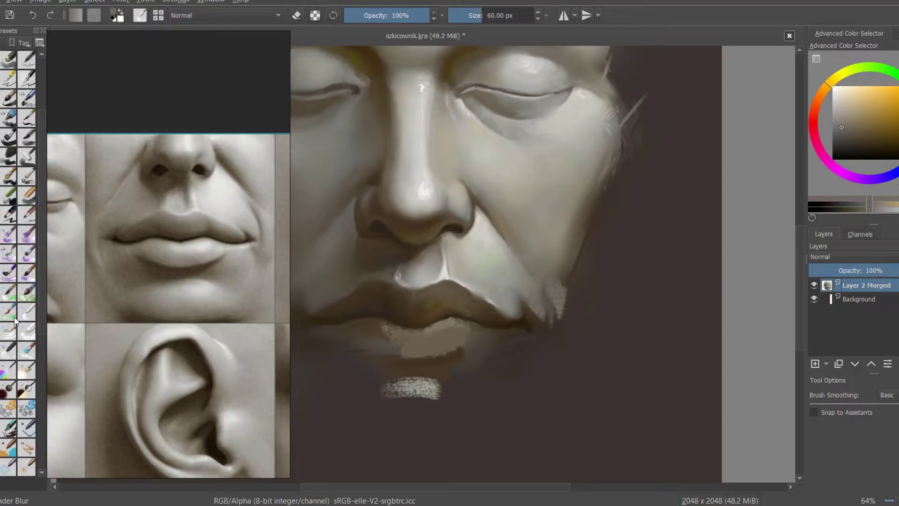
pyautogui.press('[')
pyautogui.moveTo(408, 389); pyautogui.dragTo(467, 333)
pyautogui.scroll(-3, 551, 320)
pyautogui.press(']')
pyautogui.press(']')
pyautogui.press(']')
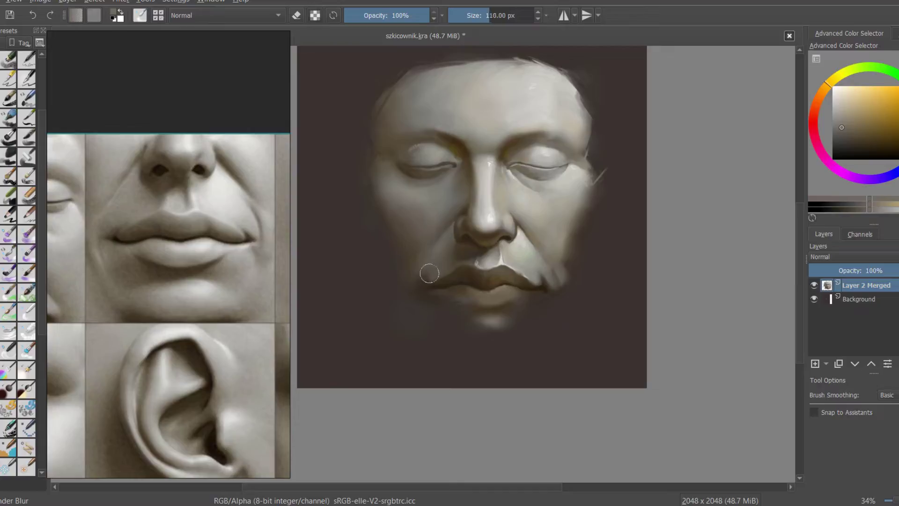
# Switch to a soft round brush and lighten the philtrum above the upper lip.
pyautogui.rightClick(414, 283)
pyautogui.click(435, 266)
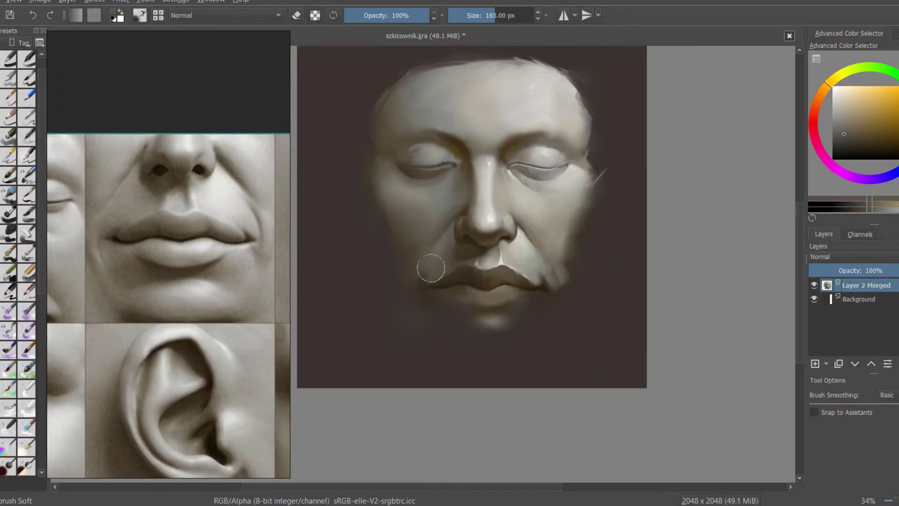
pyautogui.keyDown('ctrl'); pyautogui.click(453, 311); pyautogui.keyUp('ctrl')
pyautogui.scroll(3, 527, 267)
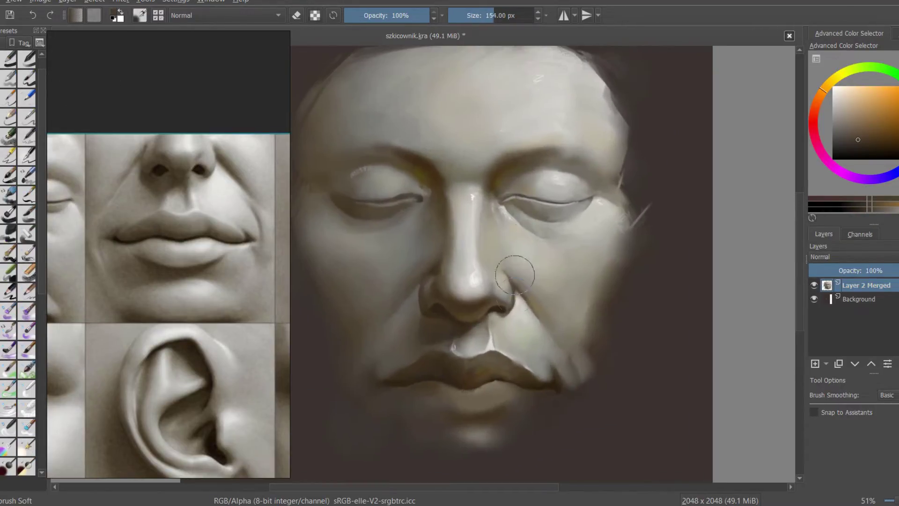
pyautogui.press('[')
pyautogui.press('[')
pyautogui.press('[')
pyautogui.keyDown('ctrl'); pyautogui.click(471, 354); pyautogui.keyUp('ctrl')
pyautogui.moveTo(466, 370); pyautogui.dragTo(415, 310)
pyautogui.press('[')
pyautogui.press('[')
pyautogui.press('[')
pyautogui.keyDown('ctrl'); pyautogui.click(361, 351); pyautogui.keyUp('ctrl')
pyautogui.press(']')
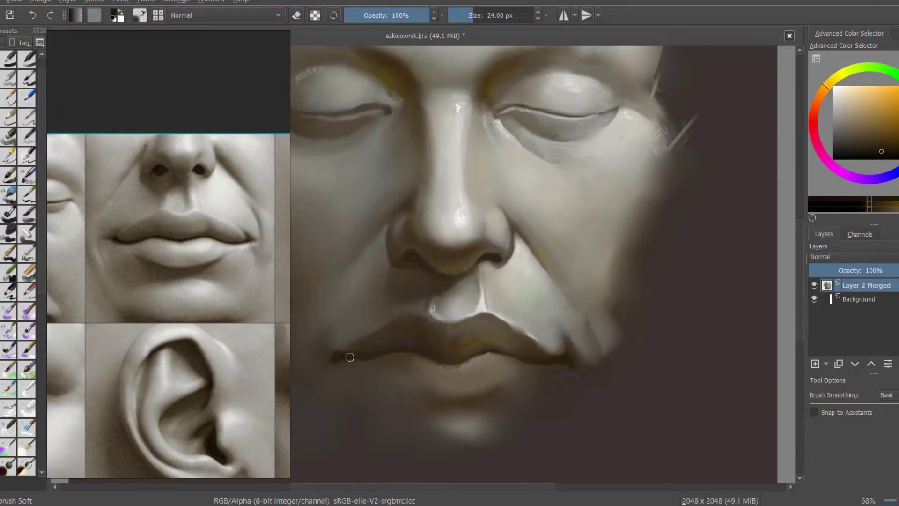
# Sample darker and lighter face tones, adjusting brush size, and view the eyes and nose.
pyautogui.keyDown('ctrl'); pyautogui.click(448, 362); pyautogui.keyUp('ctrl')
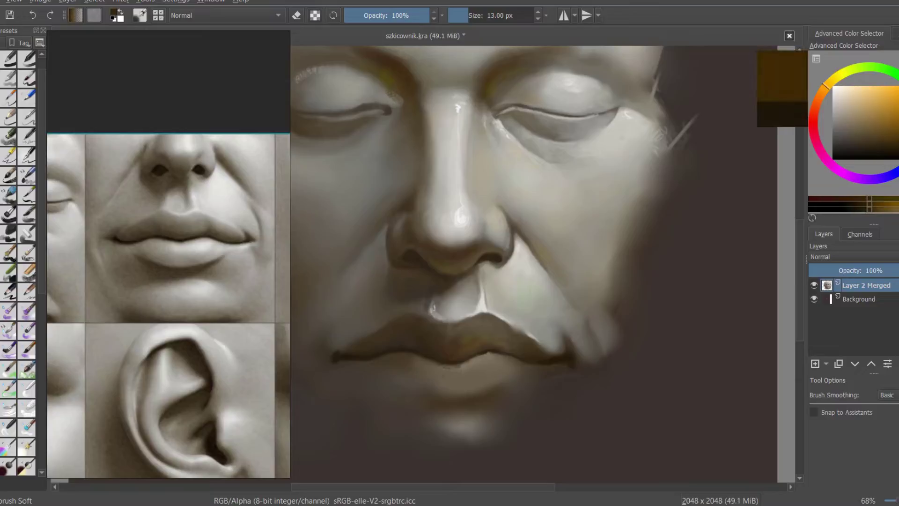
pyautogui.scroll(1, 389, 352)
pyautogui.keyDown('ctrl'); pyautogui.click(306, 358); pyautogui.keyUp('ctrl')
pyautogui.press(']')
pyautogui.keyDown('ctrl'); pyautogui.click(342, 334); pyautogui.keyUp('ctrl')
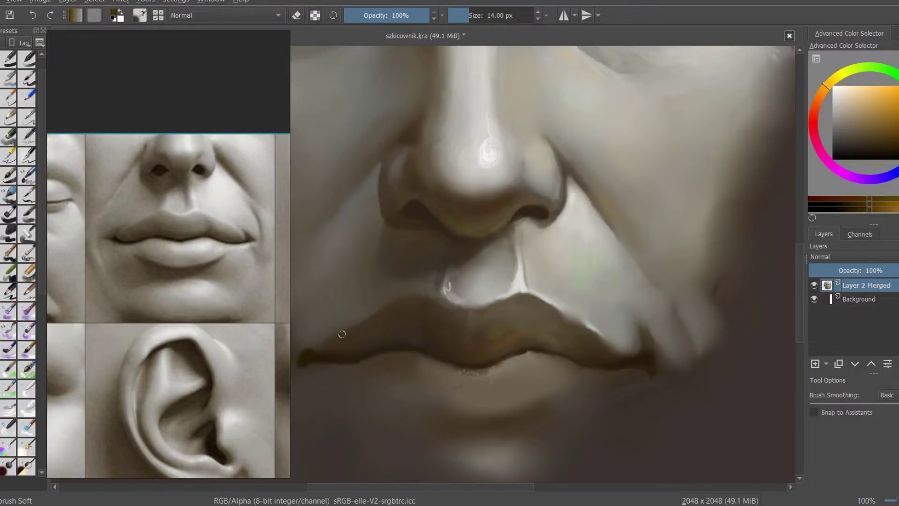
pyautogui.scroll(-1, 651, 364)
pyautogui.press(']')
pyautogui.press(']')
pyautogui.press(']')
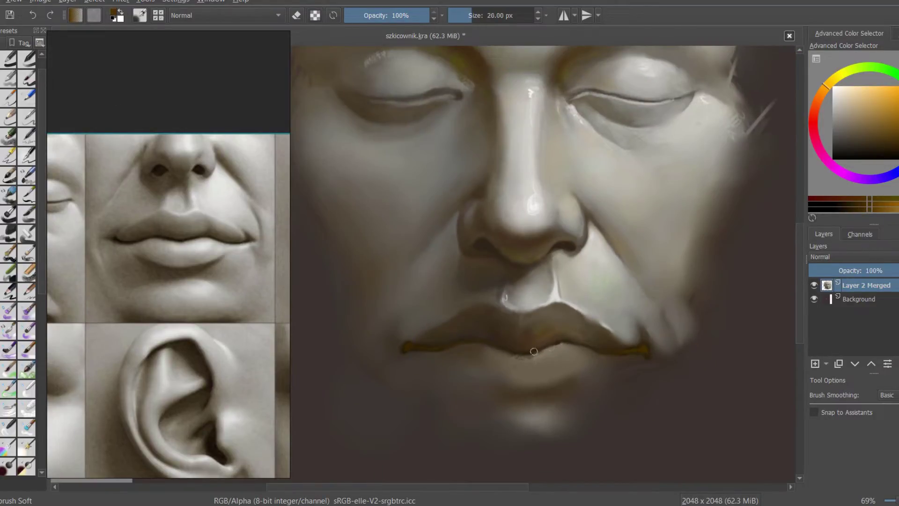
pyautogui.scroll(-3, 548, 322)
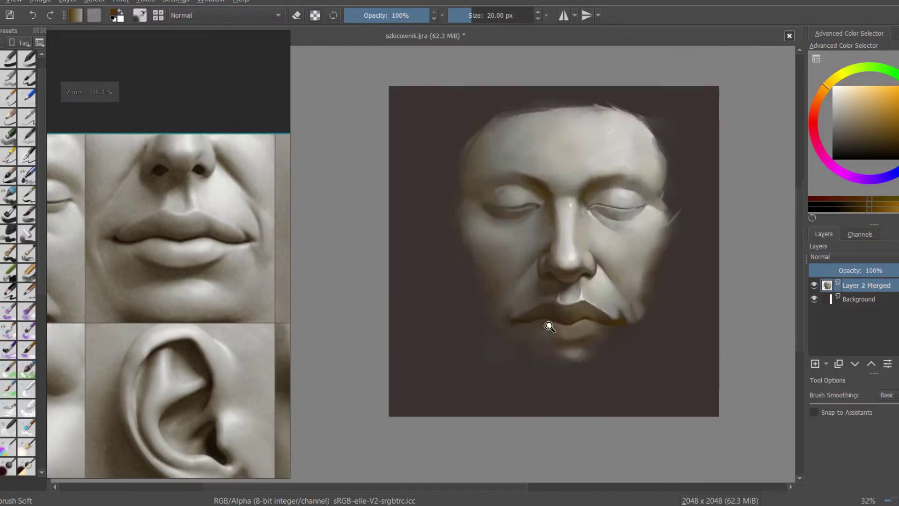
pyautogui.scroll(2, 466, 325)
pyautogui.scroll(-3, 486, 341)
pyautogui.scroll(3, 569, 307)
# Switch to the airbrush preset and pick face tones and a warm orange for the lip edge.
pyautogui.rightClick(568, 306)
pyautogui.click(574, 240)
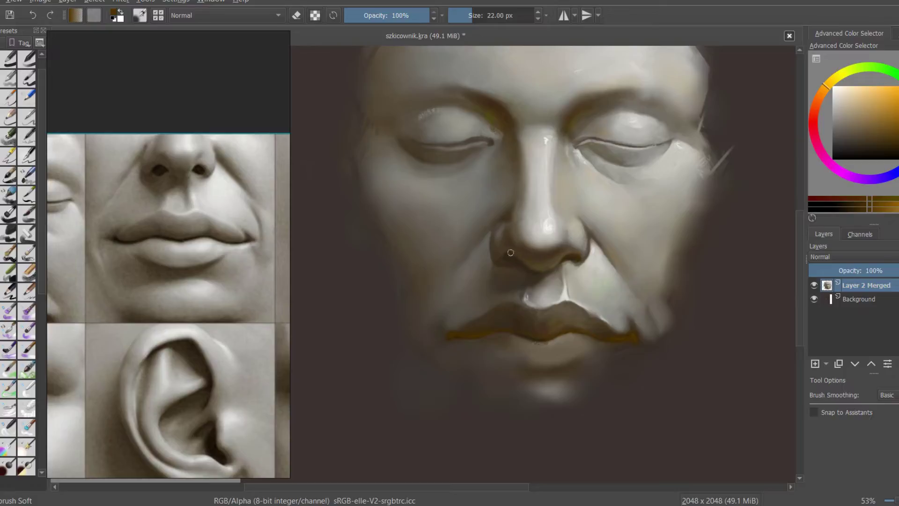
pyautogui.scroll(-2, 511, 252)
pyautogui.press(']')
pyautogui.press(']')
pyautogui.press(']')
pyautogui.press('[')
pyautogui.keyDown('ctrl'); pyautogui.click(524, 234); pyautogui.keyUp('ctrl')
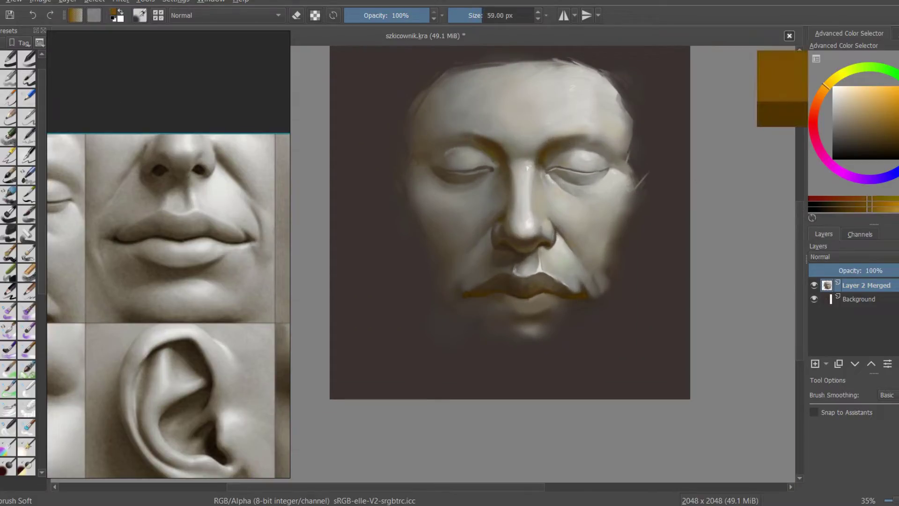
pyautogui.scroll(1, 586, 190)
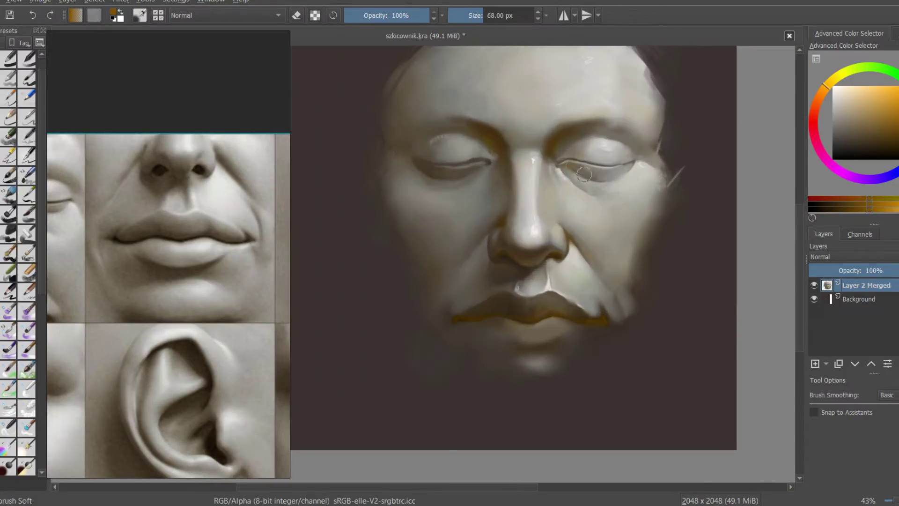
pyautogui.keyDown('ctrl'); pyautogui.click(617, 191); pyautogui.keyUp('ctrl')
pyautogui.click(881, 128)
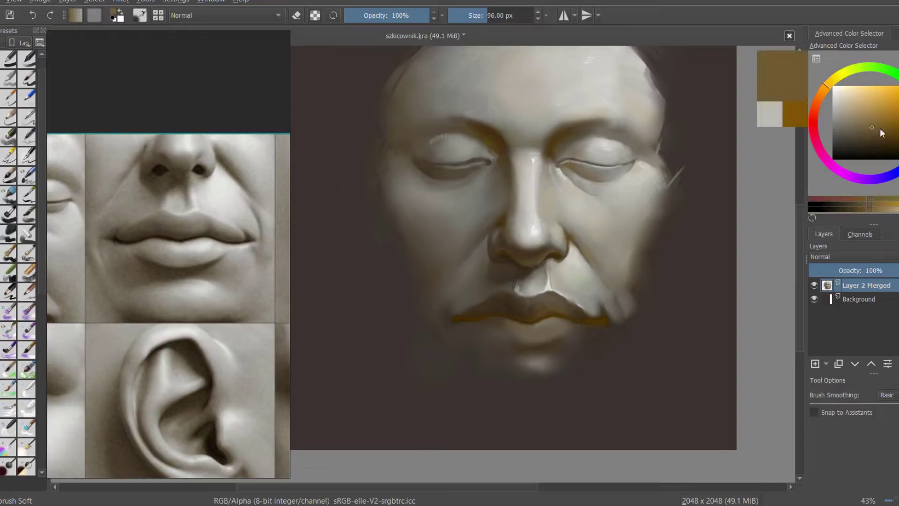
pyautogui.press('[')
pyautogui.press('[')
pyautogui.press('[')
# Add a new Layer 3 and pick an orange shifted toward yellow with a larger brush.
pyautogui.press('Insert')
pyautogui.click(827, 94)
pyautogui.moveTo(827, 93); pyautogui.dragTo(832, 81)
pyautogui.press(']')
pyautogui.press(']')
pyautogui.press(']')
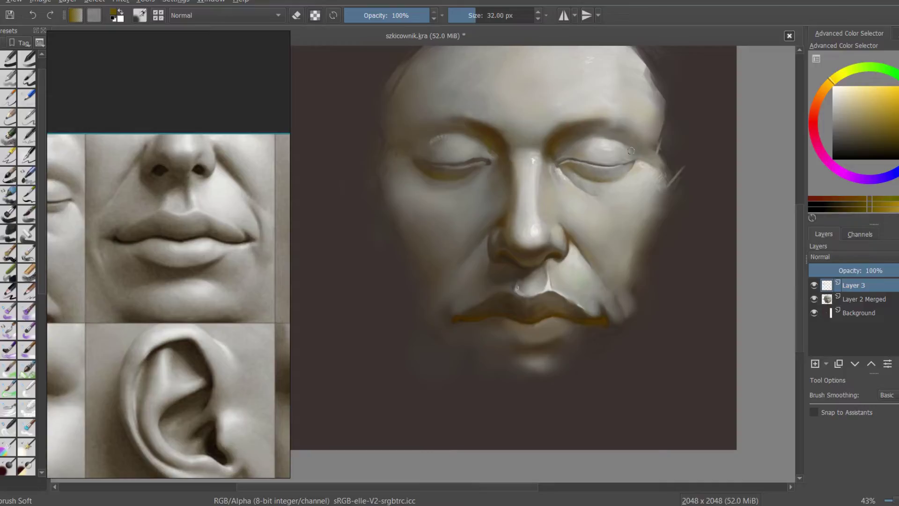
# Sample a cheek grey and paint a broad warm stroke on Layer 3.
pyautogui.scroll(-1, 631, 150)
pyautogui.scroll(2, 597, 150)
pyautogui.scroll(1, 553, 147)
pyautogui.press('[')
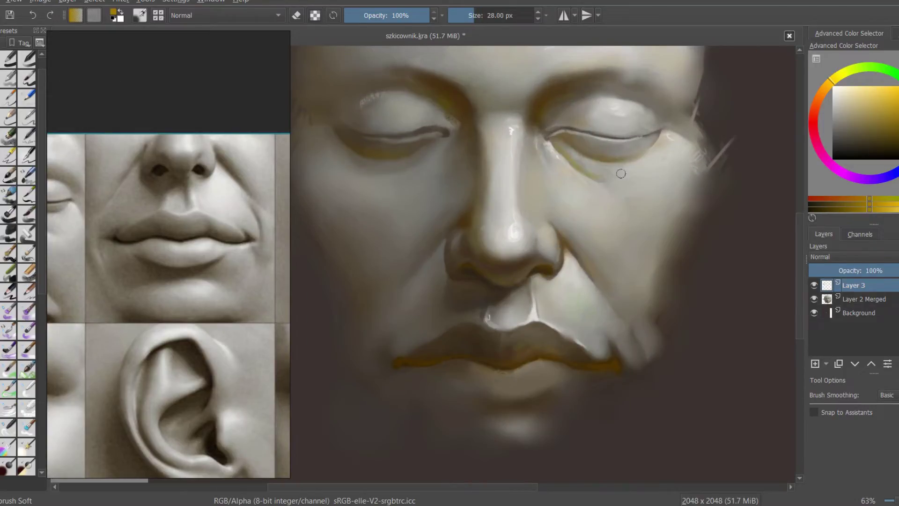
pyautogui.scroll(1, 622, 151)
pyautogui.press(']')
pyautogui.keyDown('ctrl'); pyautogui.click(600, 300); pyautogui.keyUp('ctrl')
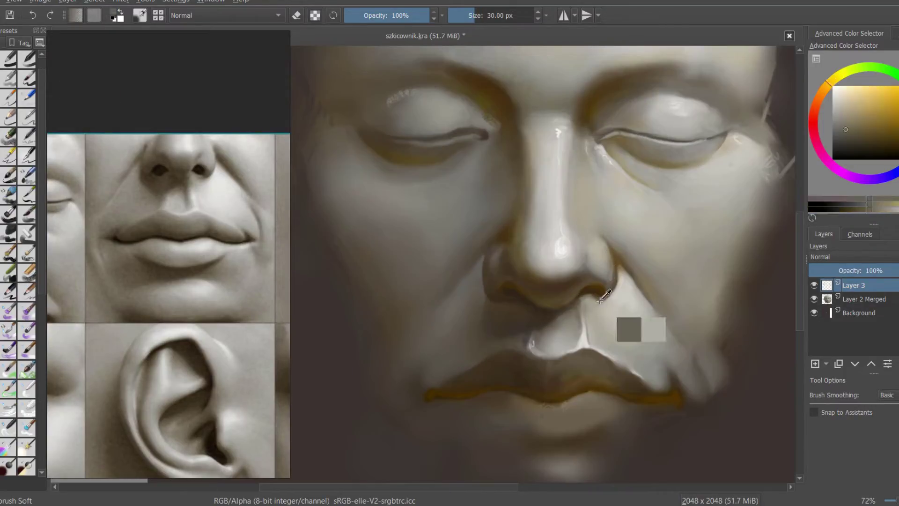
pyautogui.moveTo(489, 231); pyautogui.dragTo(422, 228)
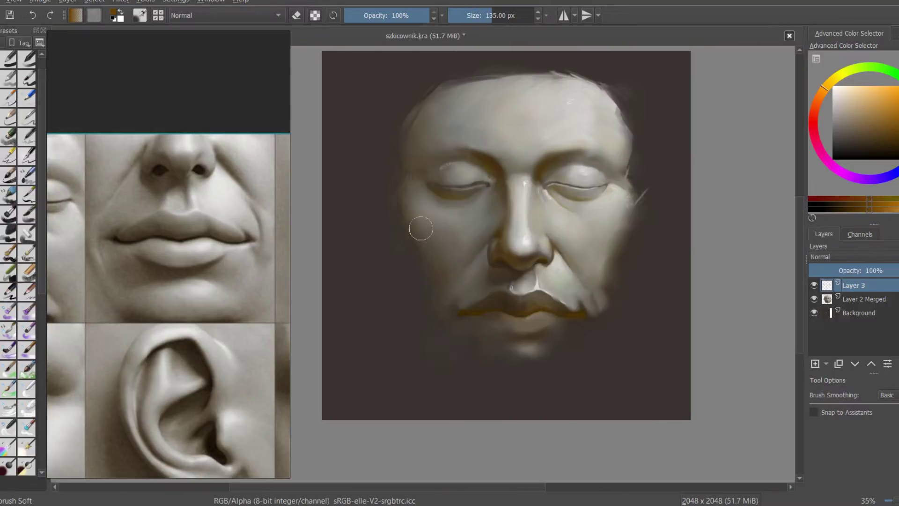
pyautogui.moveTo(461, 283); pyautogui.dragTo(431, 172)
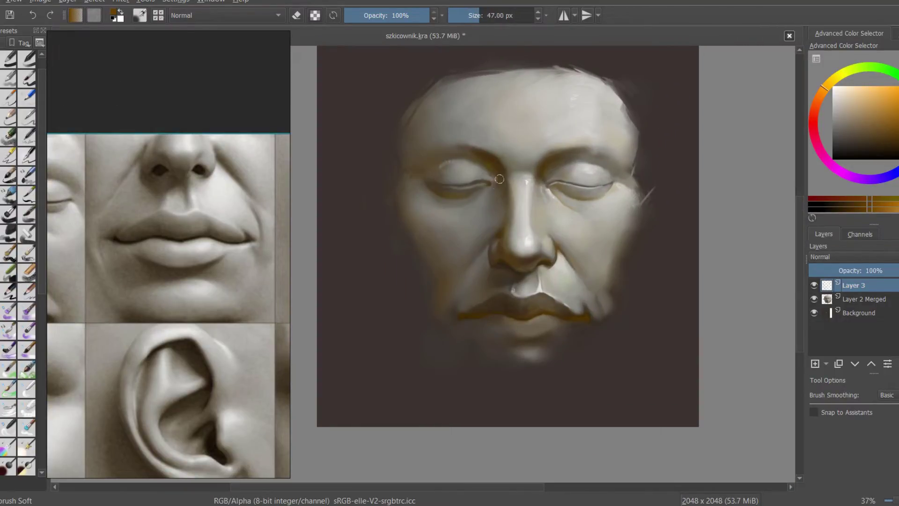
# Merge Layer 3 into Layer 2 Merged, add new layers, select Background, and save.
pyautogui.press('-')
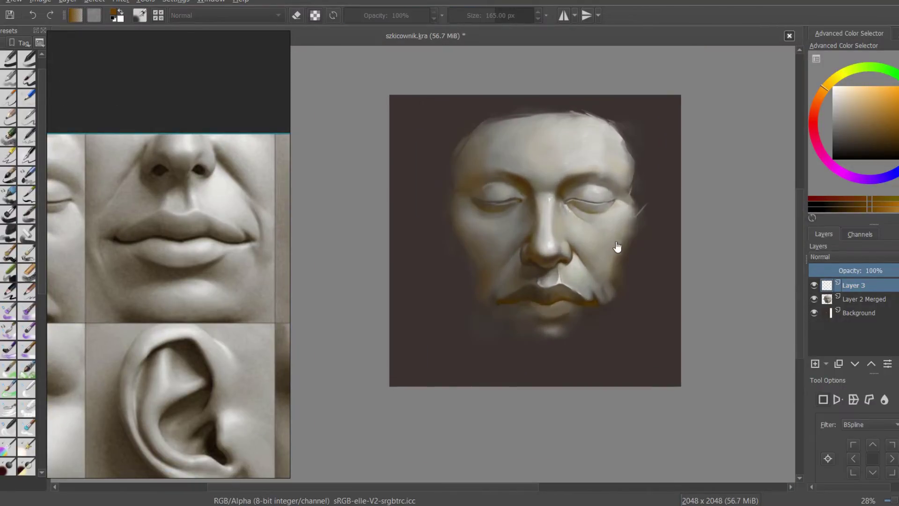
pyautogui.hotkey('ctrl', 'e')
pyautogui.press('t')
pyautogui.press('Insert')
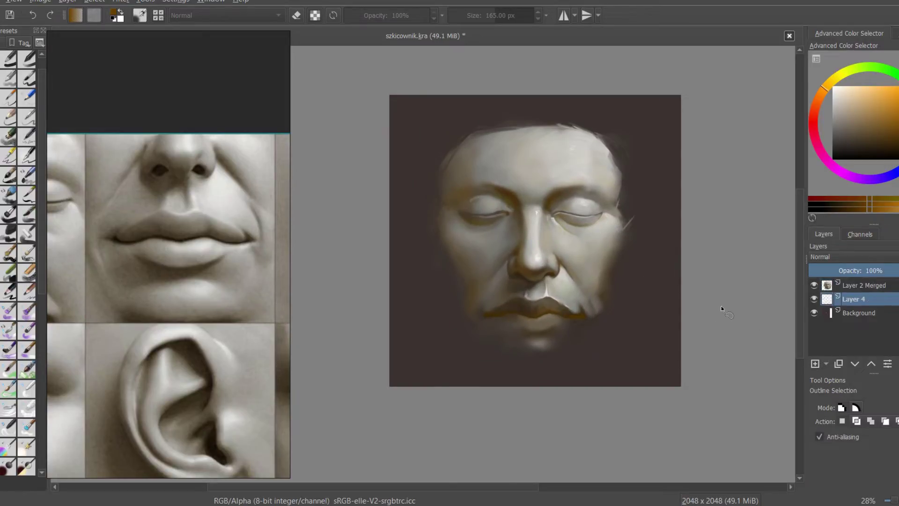
pyautogui.click(853, 312)
pyautogui.hotkey('ctrl', 's')
# Darken the Background by lowering HSV/HSL Lightness, then paint orange strokes right of the face.
pyautogui.hotkey('ctrl', 'u')
pyautogui.moveTo(829, 203)
pyautogui.mouseDown()
pyautogui.moveTo(764, 188)
pyautogui.moveTo(804, 171)
pyautogui.moveTo(864, 171)
pyautogui.mouseUp()
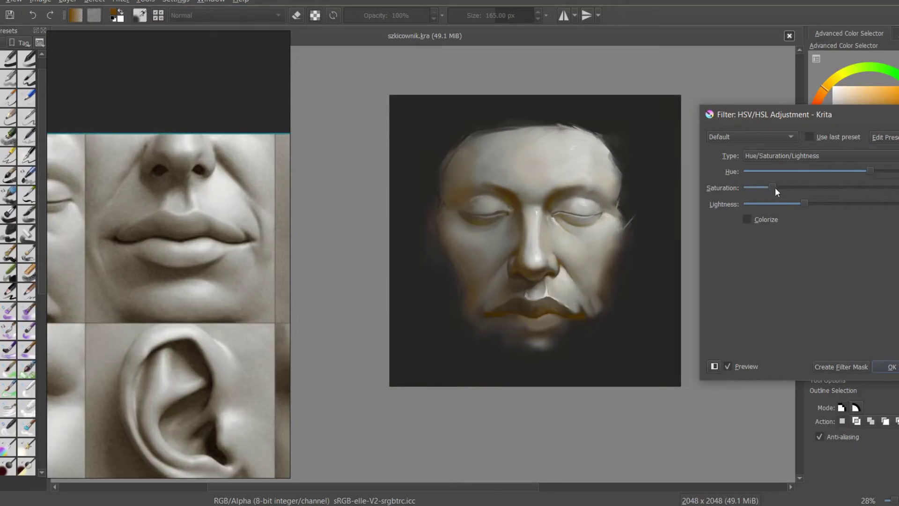
pyautogui.click(882, 365)
pyautogui.moveTo(468, 108); pyautogui.dragTo(403, 220)
# Paint large orange and red strokes around and below the face on Layer 5.
pyautogui.hotkey('ctrl', 'z')
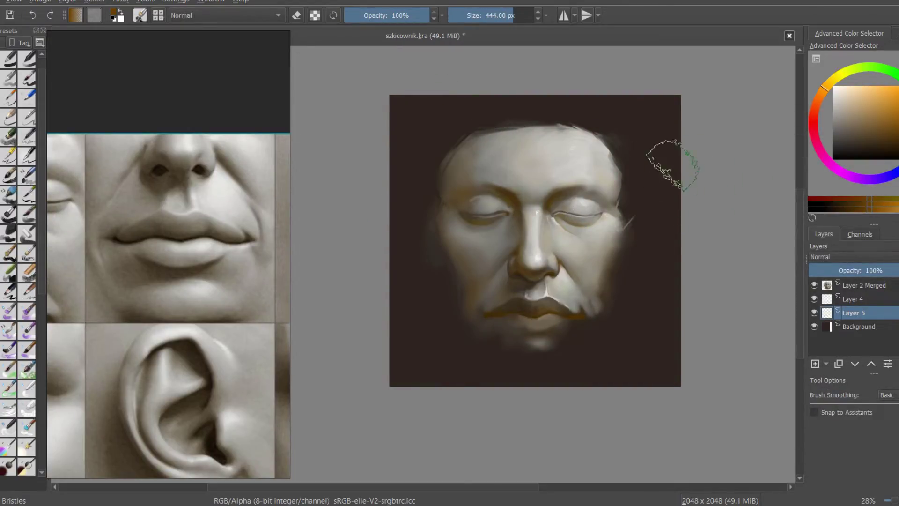
pyautogui.moveTo(670, 145); pyautogui.dragTo(474, 351)
pyautogui.moveTo(421, 262); pyautogui.dragTo(515, 375)
pyautogui.click(814, 110)
pyautogui.moveTo(656, 122); pyautogui.dragTo(612, 402)
pyautogui.moveTo(558, 347); pyautogui.dragTo(382, 251)
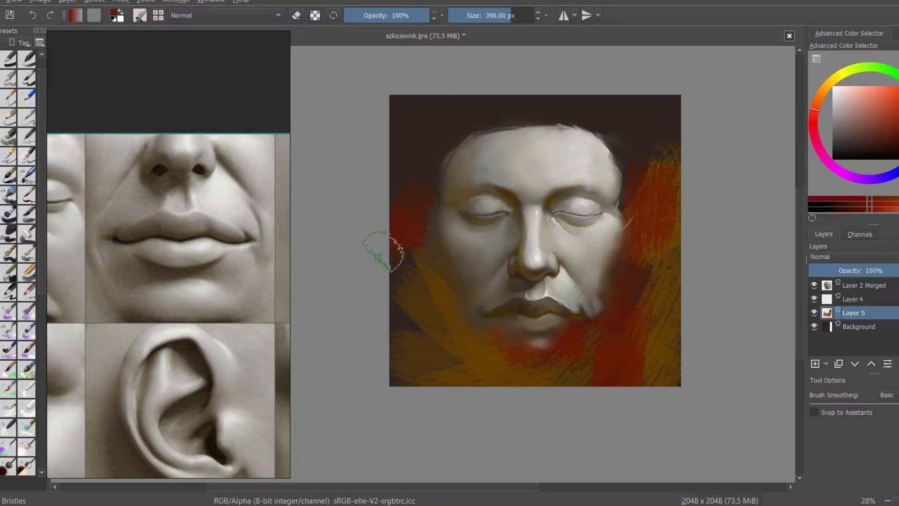
pyautogui.moveTo(435, 285); pyautogui.dragTo(652, 100)
# Add grey and pink bristle strokes around the face and over the left cheek.
pyautogui.press('[')
pyautogui.moveTo(621, 199); pyautogui.dragTo(632, 370)
pyautogui.moveTo(395, 197); pyautogui.dragTo(463, 101)
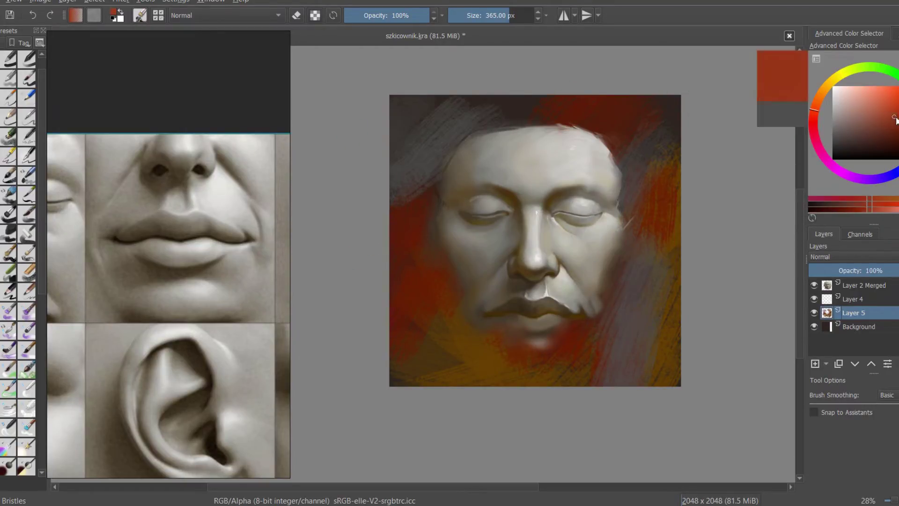
pyautogui.moveTo(600, 103); pyautogui.dragTo(646, 173)
pyautogui.press('[')
pyautogui.moveTo(408, 187); pyautogui.dragTo(449, 269)
# Fade Layer 5 to 12%, darken it with HSV/HSL Adjustment, merge into Background, and add Layer 6.
pyautogui.moveTo(862, 270); pyautogui.dragTo(825, 273)
pyautogui.hotkey('ctrl', 'u')
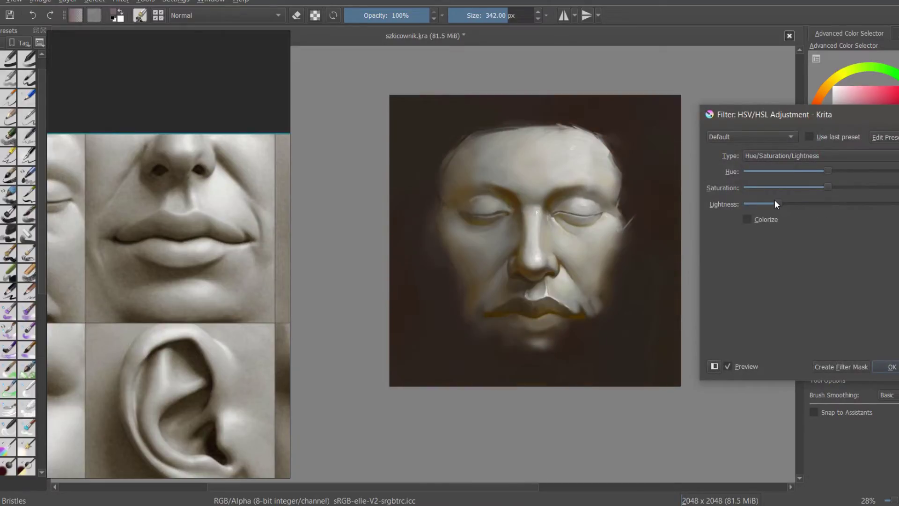
pyautogui.press('Escape')
pyautogui.hotkey('ctrl', 'e')
pyautogui.press('Insert')
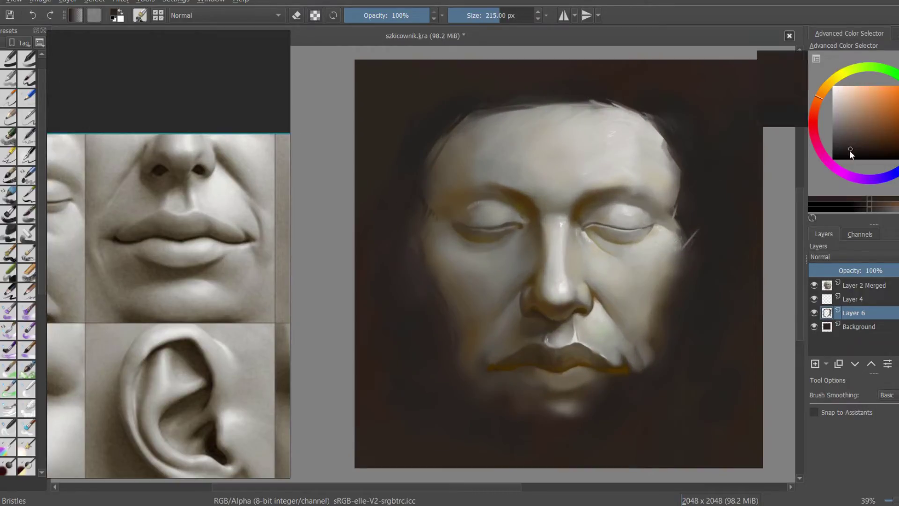
# Glaze warm browns, orange and dark olive around the jaw on Layer 6 with the soft airbrush.
pyautogui.rightClick(491, 195)
pyautogui.click(490, 195)
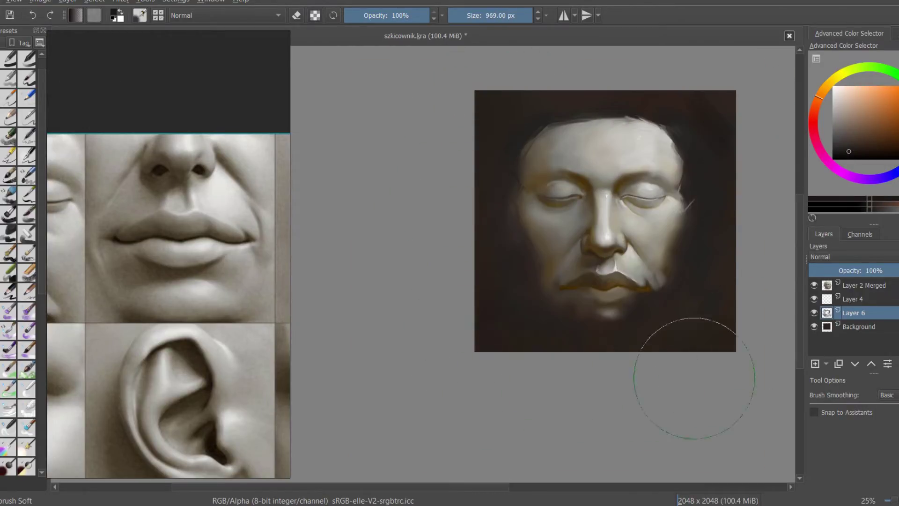
pyautogui.keyDown('ctrl'); pyautogui.click(660, 330); pyautogui.keyUp('ctrl')
pyautogui.keyDown('ctrl'); pyautogui.click(530, 199); pyautogui.keyUp('ctrl')
pyautogui.press('[')
pyautogui.press('[')
pyautogui.press('[')
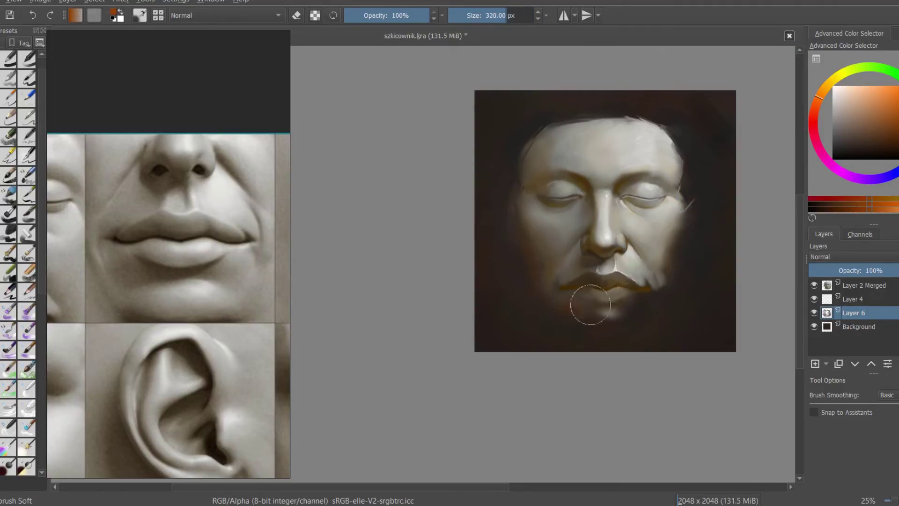
pyautogui.scroll(2, 613, 307)
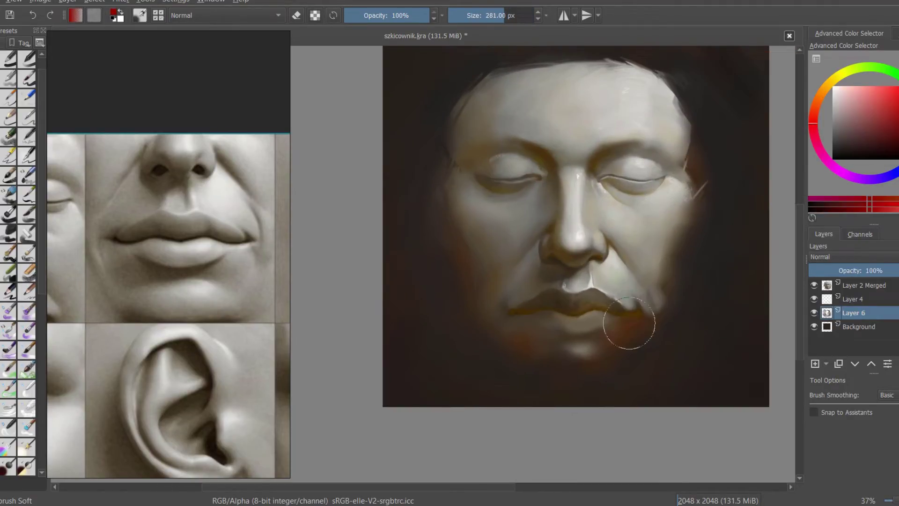
pyautogui.keyDown('ctrl'); pyautogui.click(626, 321); pyautogui.keyUp('ctrl')
pyautogui.press('[')
pyautogui.press('[')
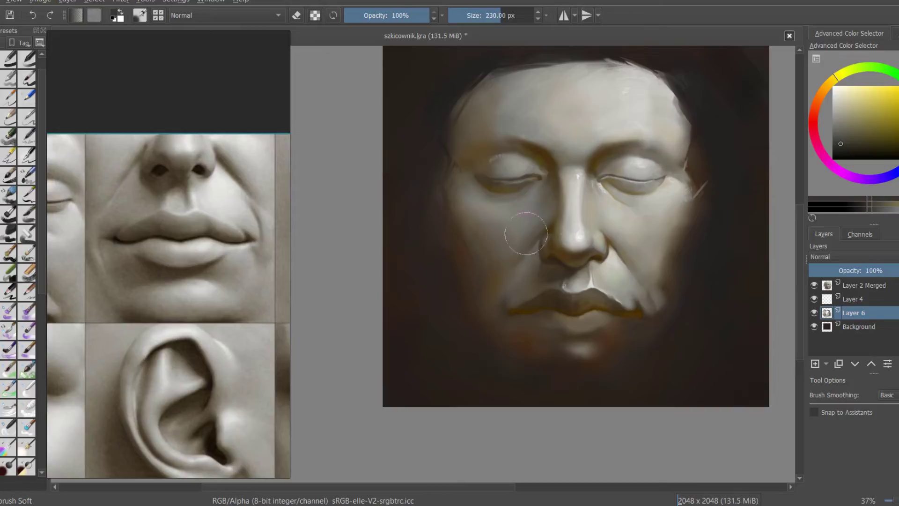
pyautogui.scroll(-1, 550, 246)
pyautogui.keyDown('ctrl'); pyautogui.click(569, 365); pyautogui.keyUp('ctrl')
pyautogui.keyDown('ctrl'); pyautogui.click(541, 352); pyautogui.keyUp('ctrl')
pyautogui.press(']')
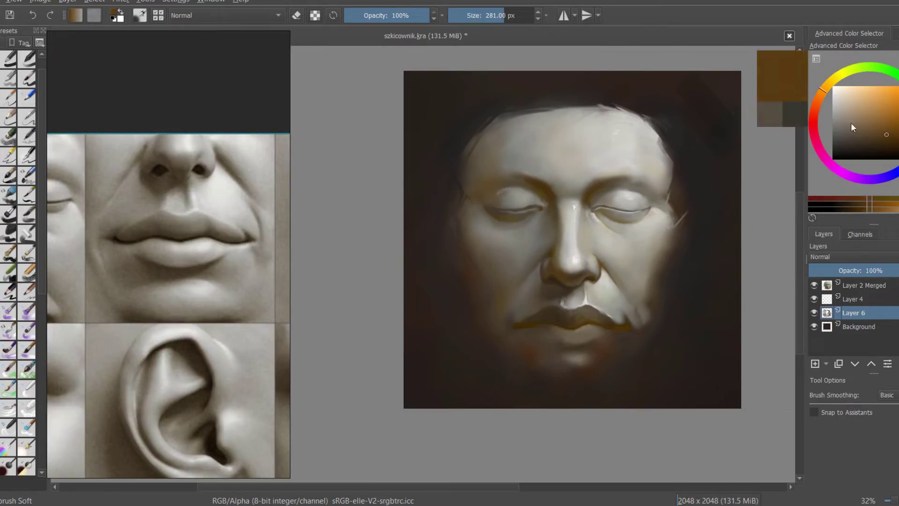
# With a bristle preset, add Layer 7 and paint dark strokes along the right edge.
pyautogui.scroll(-4, 498, 334)
pyautogui.scroll(2, 542, 305)
pyautogui.keyDown('ctrl'); pyautogui.click(581, 309); pyautogui.keyUp('ctrl')
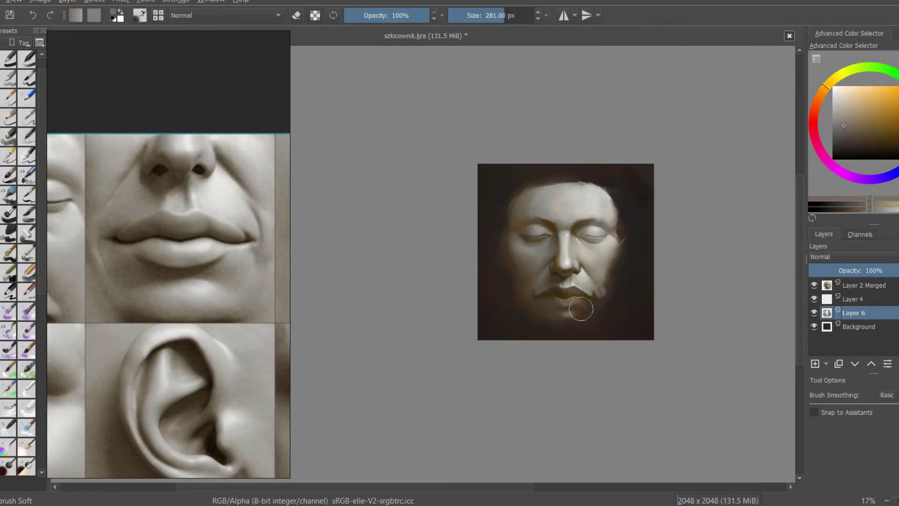
pyautogui.scroll(1, 595, 263)
pyautogui.scroll(3, 713, 227)
pyautogui.rightClick(461, 206)
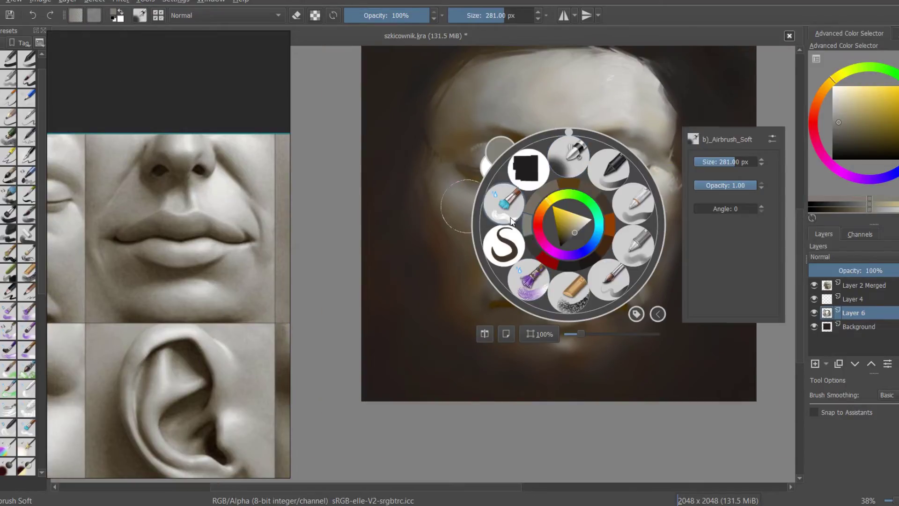
pyautogui.click(512, 221)
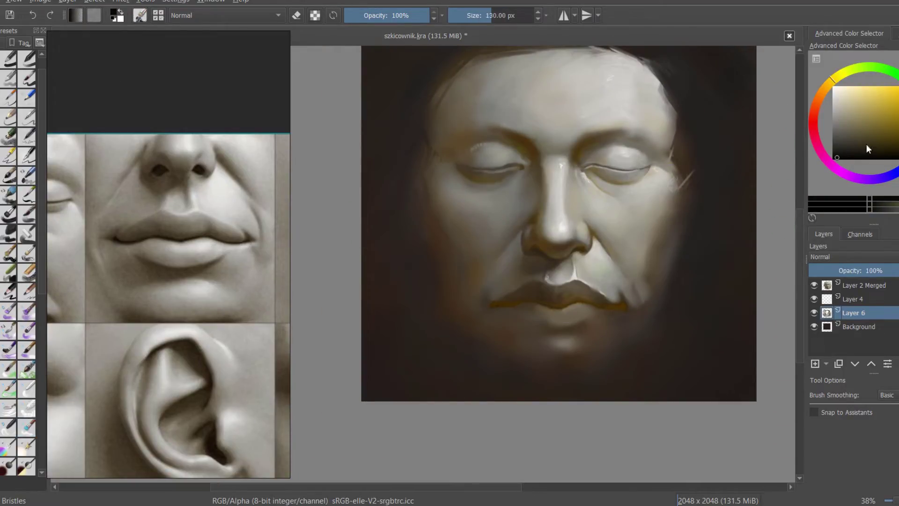
pyautogui.scroll(-1, 712, 178)
pyautogui.press('Insert')
pyautogui.moveTo(693, 191); pyautogui.dragTo(705, 356)
pyautogui.hotkey('ctrl', 'z')
# Paint dark and light hair strokes around both sides and top of the head on Layer 7.
pyautogui.moveTo(682, 325); pyautogui.dragTo(699, 267)
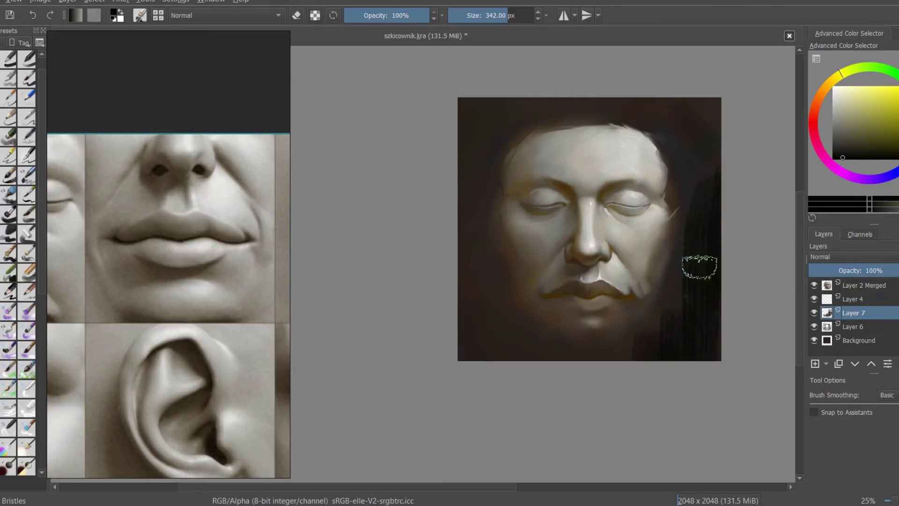
pyautogui.moveTo(487, 253); pyautogui.dragTo(568, 351)
pyautogui.moveTo(497, 220); pyautogui.dragTo(476, 94)
pyautogui.moveTo(469, 150); pyautogui.dragTo(469, 235)
pyautogui.keyDown('ctrl'); pyautogui.click(632, 136); pyautogui.keyUp('ctrl')
pyautogui.moveTo(633, 101); pyautogui.dragTo(677, 183)
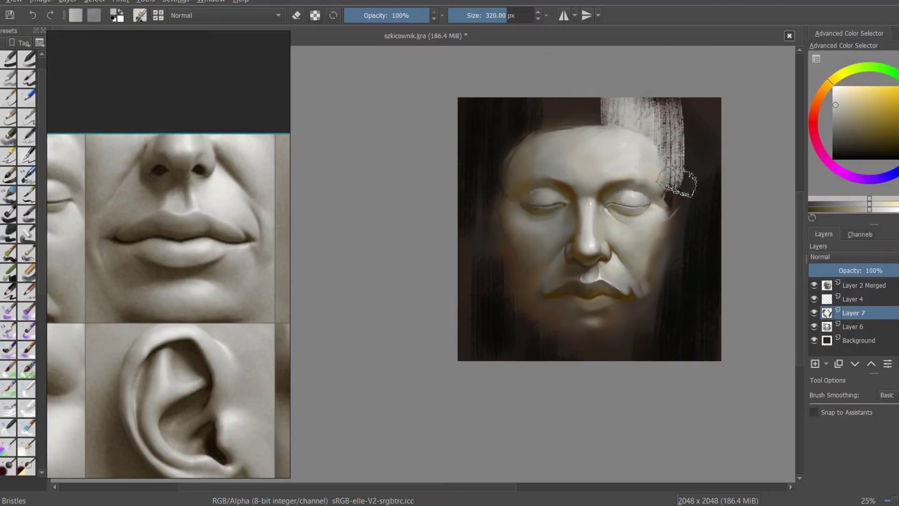
pyautogui.keyDown('ctrl'); pyautogui.click(532, 85); pyautogui.keyUp('ctrl')
pyautogui.moveTo(515, 94); pyautogui.dragTo(492, 175)
# Fade Layer 7's strokes to a faint texture and set Layer 6 opacity to 43%.
pyautogui.scroll(1, 570, 323)
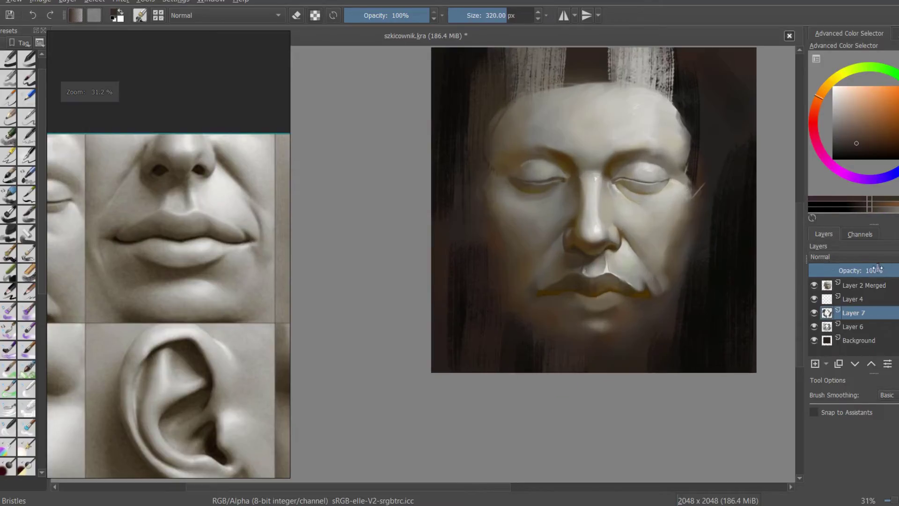
pyautogui.moveTo(877, 268); pyautogui.dragTo(820, 270)
pyautogui.click(853, 327)
pyautogui.moveTo(876, 271); pyautogui.dragTo(856, 270)
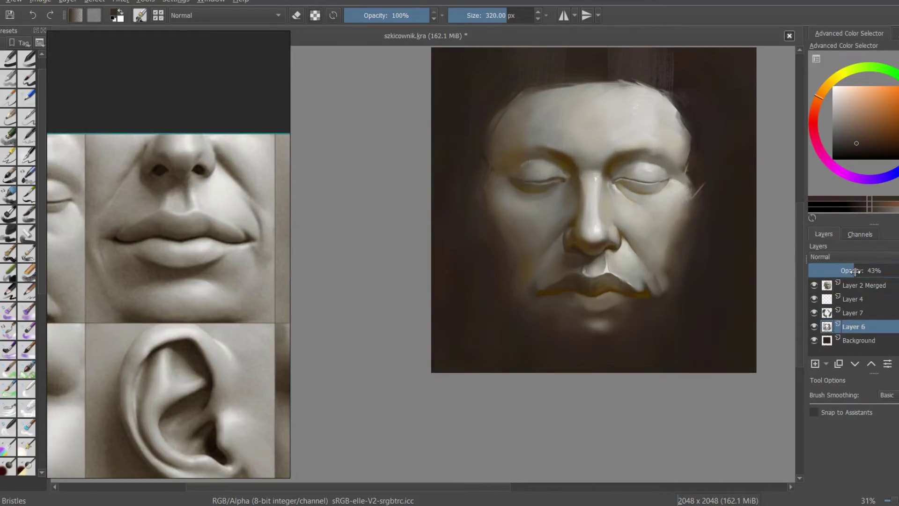
# On Layer 2 Merged, erase stray marks and paint dark brown and ochre accents beside the face.
pyautogui.click(864, 285)
pyautogui.scroll(2, 688, 232)
pyautogui.press('e')
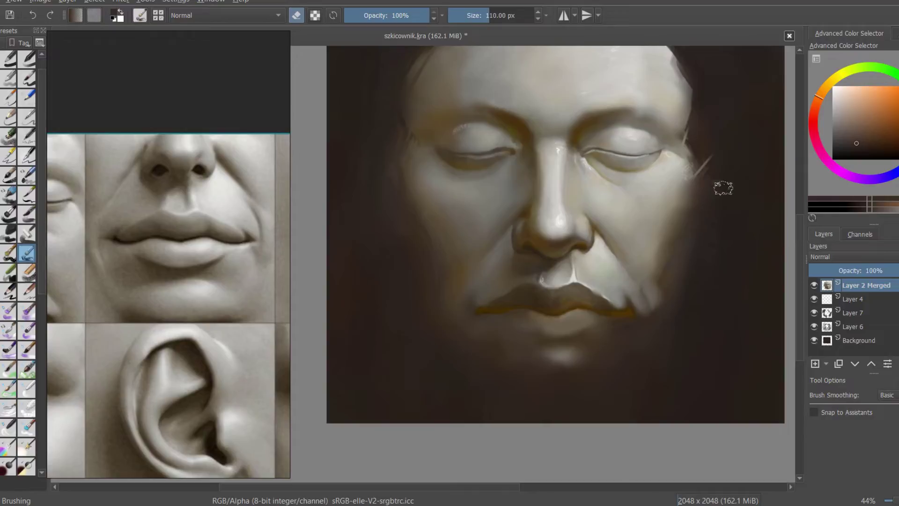
pyautogui.scroll(-2, 421, 224)
pyautogui.scroll(2, 428, 225)
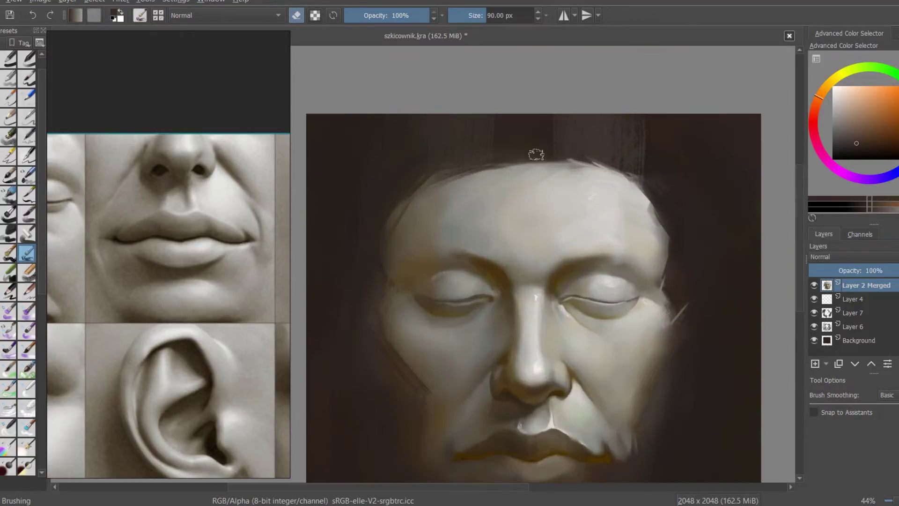
pyautogui.scroll(-2, 657, 165)
pyautogui.press('e')
pyautogui.keyDown('ctrl'); pyautogui.click(638, 136); pyautogui.keyUp('ctrl')
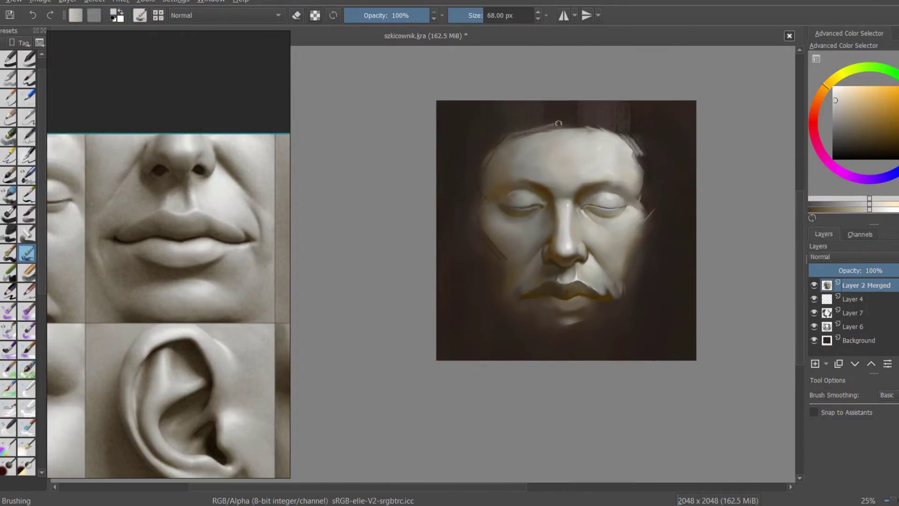
pyautogui.keyDown('ctrl'); pyautogui.click(483, 202); pyautogui.keyUp('ctrl')
pyautogui.moveTo(507, 249); pyautogui.dragTo(508, 284)
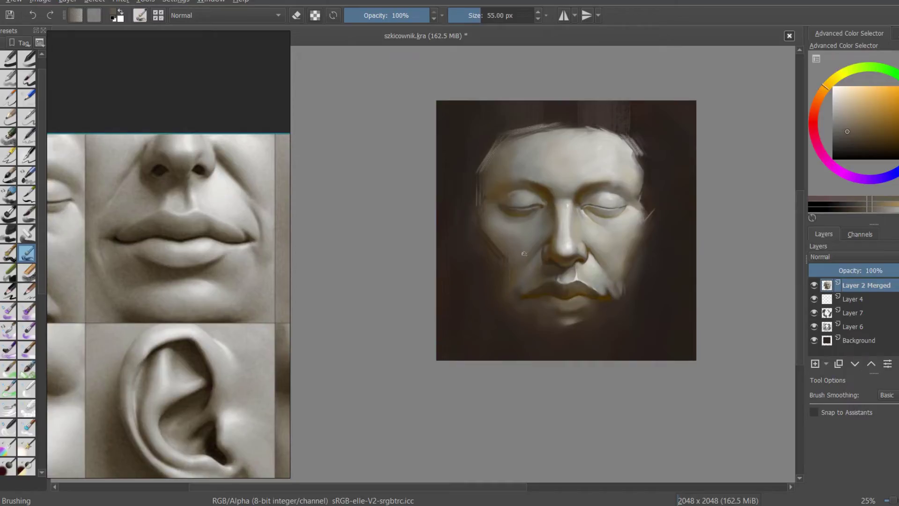
pyautogui.keyDown('ctrl'); pyautogui.click(585, 235); pyautogui.keyUp('ctrl')
# Sample a darker colour, then blur the hatching at the upper left of the head.
pyautogui.scroll(2, 588, 213)
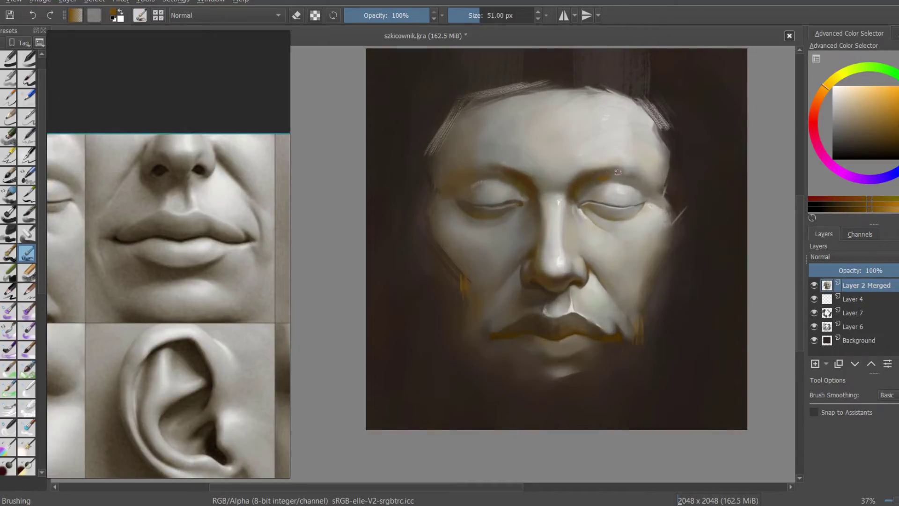
pyautogui.scroll(-2, 553, 188)
pyautogui.scroll(2, 579, 201)
pyautogui.keyDown('ctrl'); pyautogui.click(579, 201); pyautogui.keyUp('ctrl')
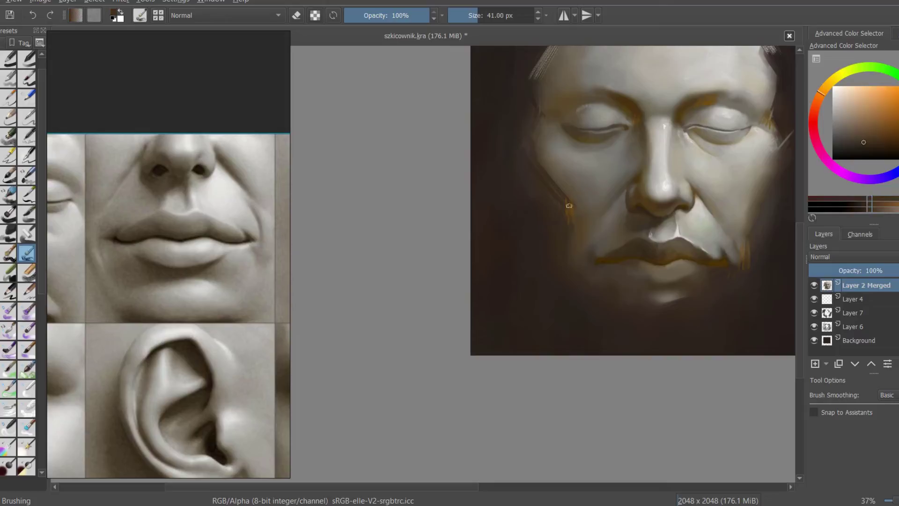
pyautogui.scroll(-3, 618, 271)
pyautogui.scroll(2, 577, 301)
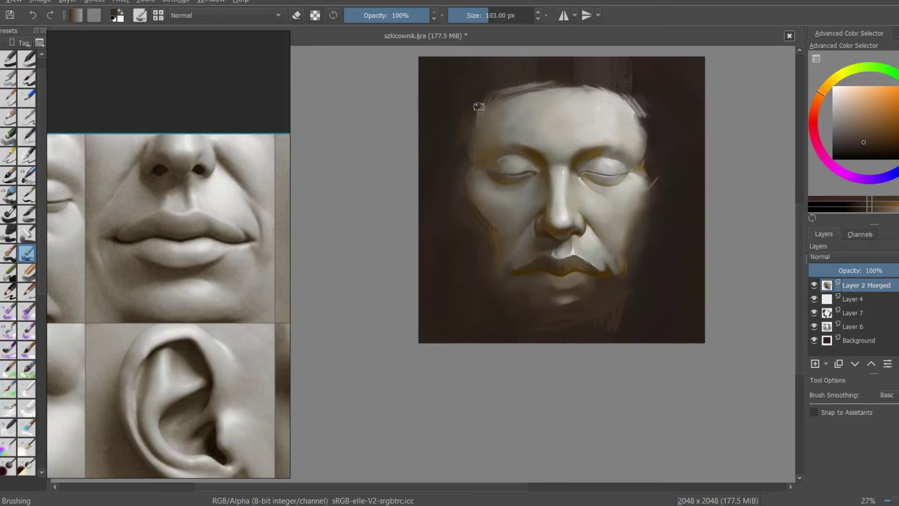
pyautogui.scroll(-2, 475, 104)
pyautogui.scroll(4, 672, 88)
pyautogui.moveTo(651, 193); pyautogui.dragTo(640, 239)
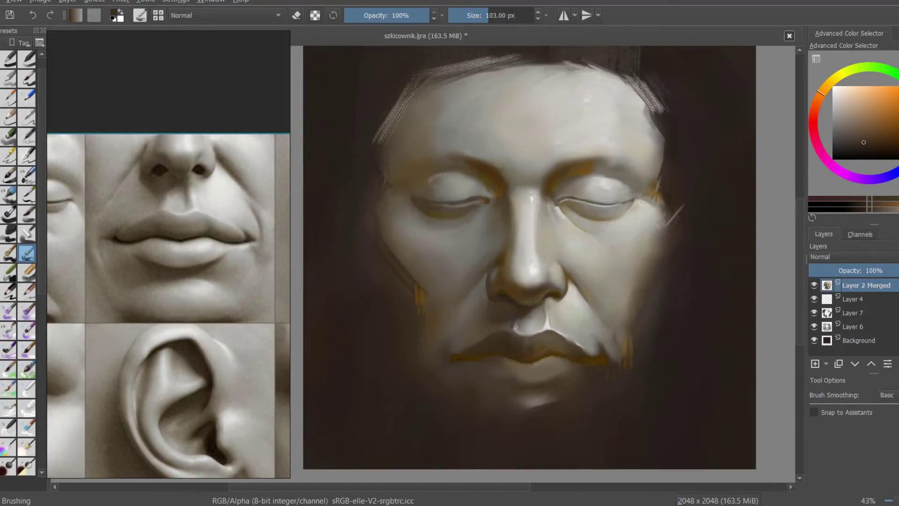
pyautogui.press('/')
pyautogui.moveTo(377, 140); pyautogui.dragTo(410, 86)
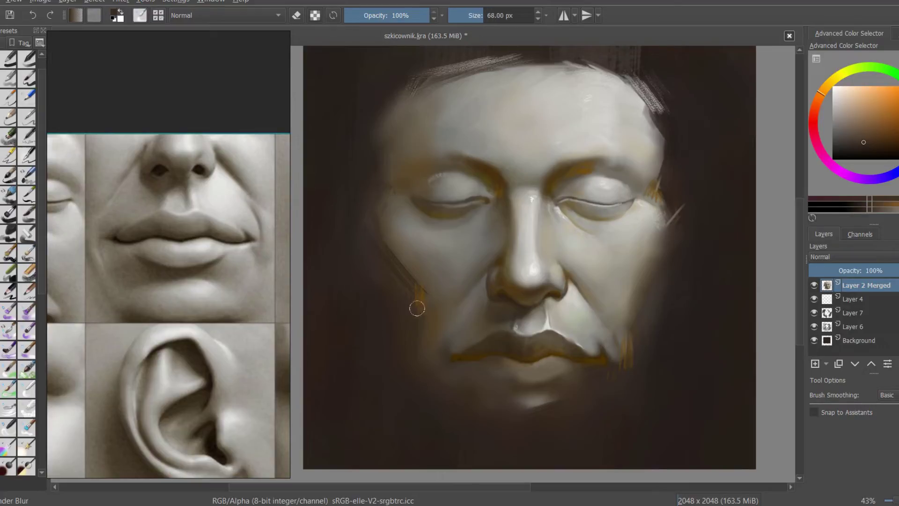
# Pixelize patches along the top of the head with the Pixelize brush.
pyautogui.moveTo(679, 152); pyautogui.dragTo(678, 177)
pyautogui.press('/')
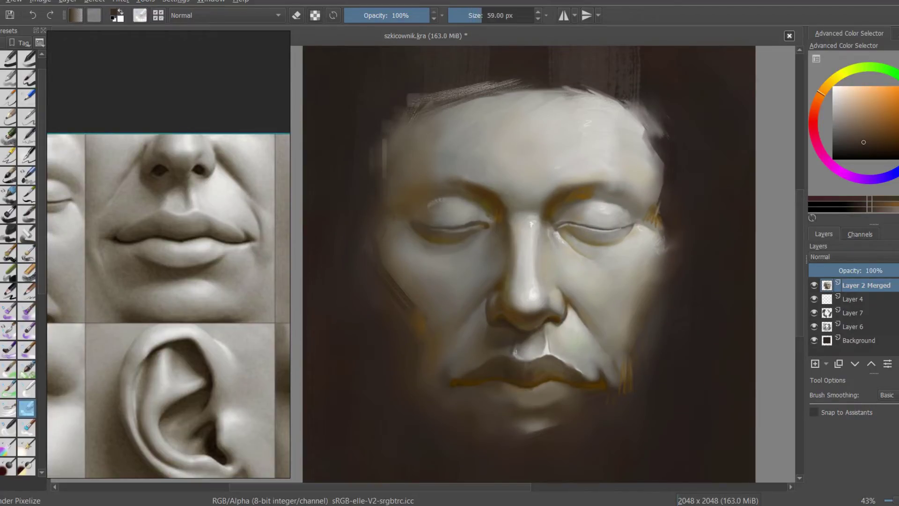
pyautogui.moveTo(412, 101); pyautogui.dragTo(665, 155)
# Set Layer 7 to 40% and Layer 6 to 78% opacity, adding pixel blocks at the top right.
pyautogui.press('-')
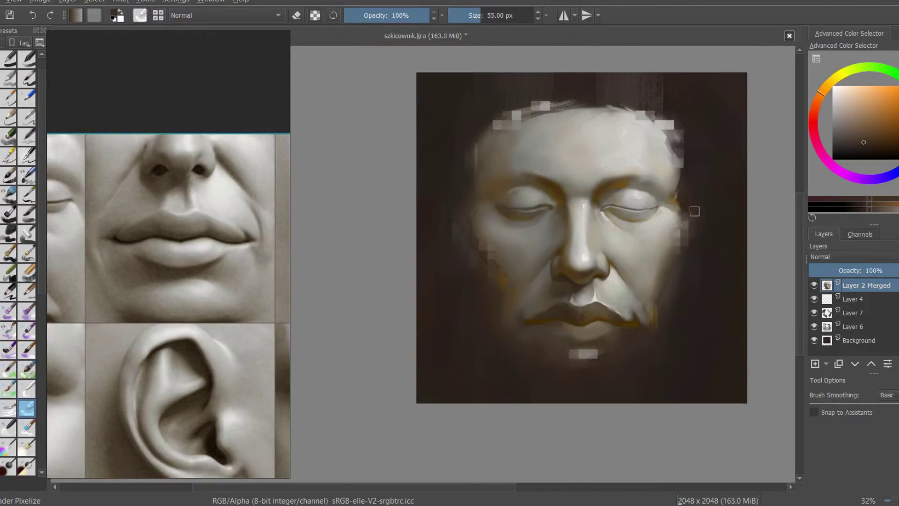
pyautogui.press('-')
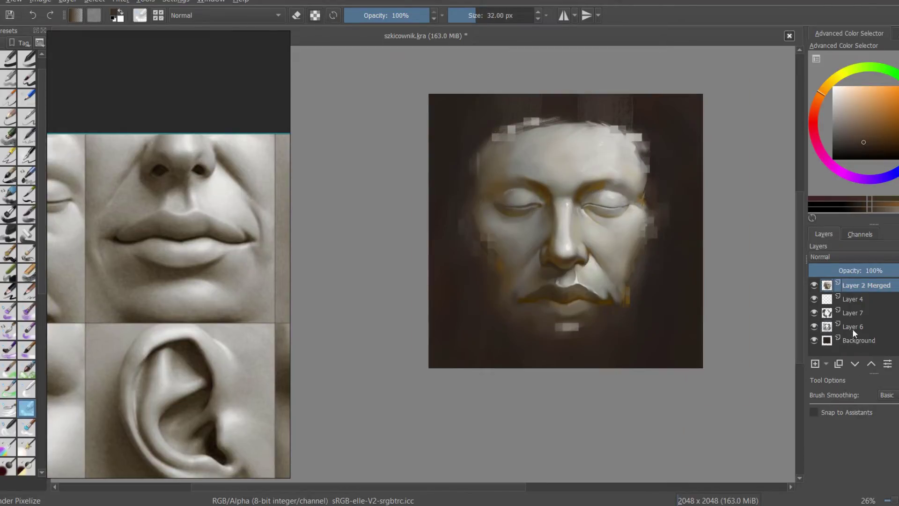
pyautogui.click(852, 313)
pyautogui.click(851, 270)
pyautogui.moveTo(632, 110); pyautogui.dragTo(584, 114)
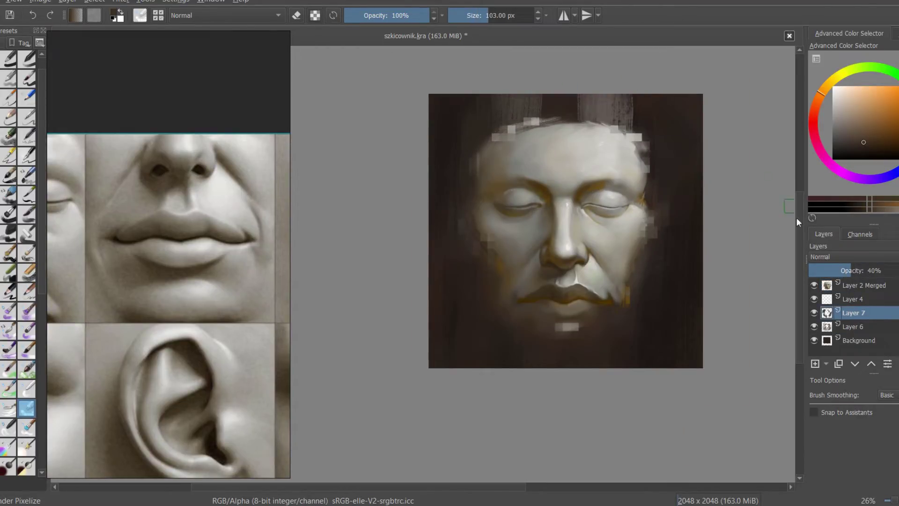
pyautogui.click(852, 326)
pyautogui.moveTo(858, 271); pyautogui.dragTo(880, 270)
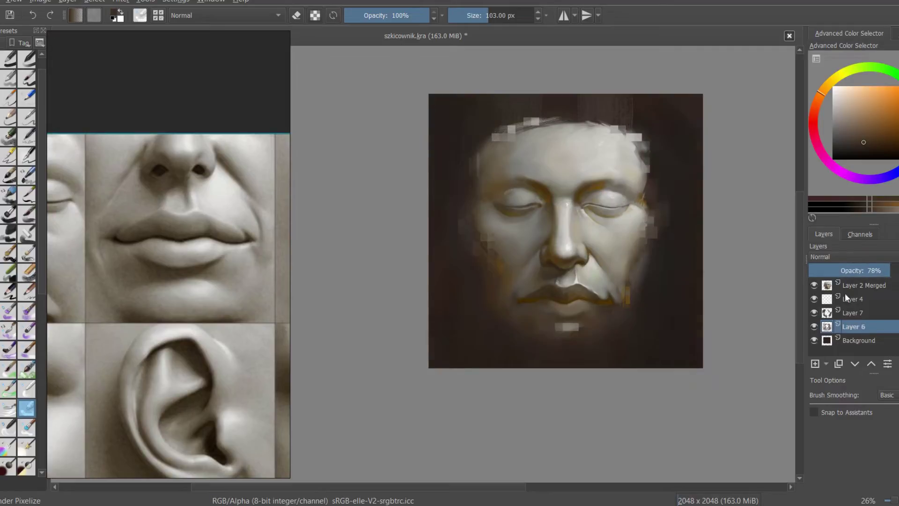
# Darken the Background layer with Levels, raising the black input point to about 37.
pyautogui.click(862, 337)
pyautogui.hotkey('ctrl', 'l')
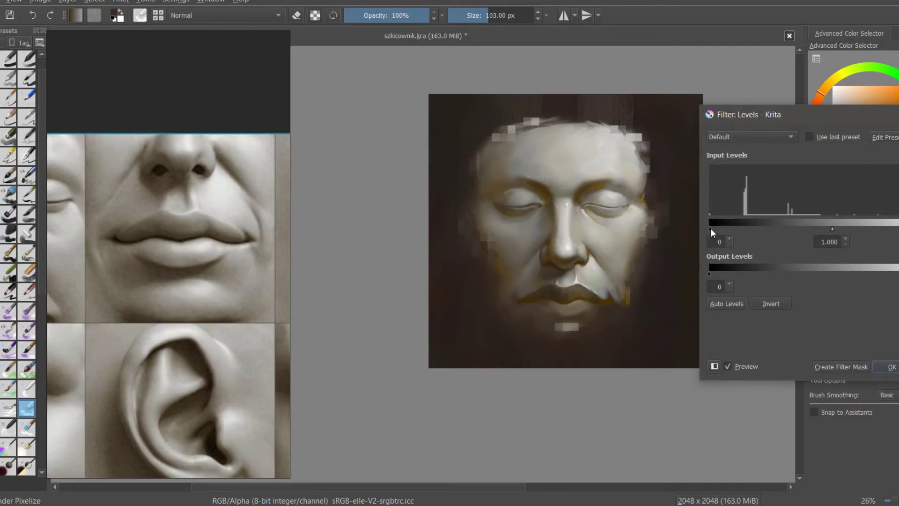
pyautogui.moveTo(710, 229); pyautogui.dragTo(746, 229)
pyautogui.press('Return')
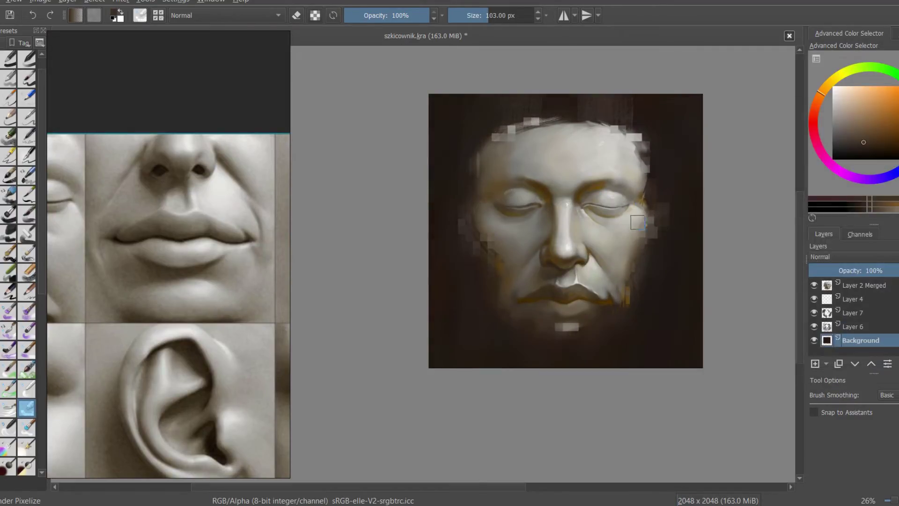
pyautogui.scroll(2, 632, 189)
# Try brush presets, undoing a stray stroke, and settle on an enlarged Chalk Grainy brush.
pyautogui.moveTo(632, 190); pyautogui.dragTo(671, 208)
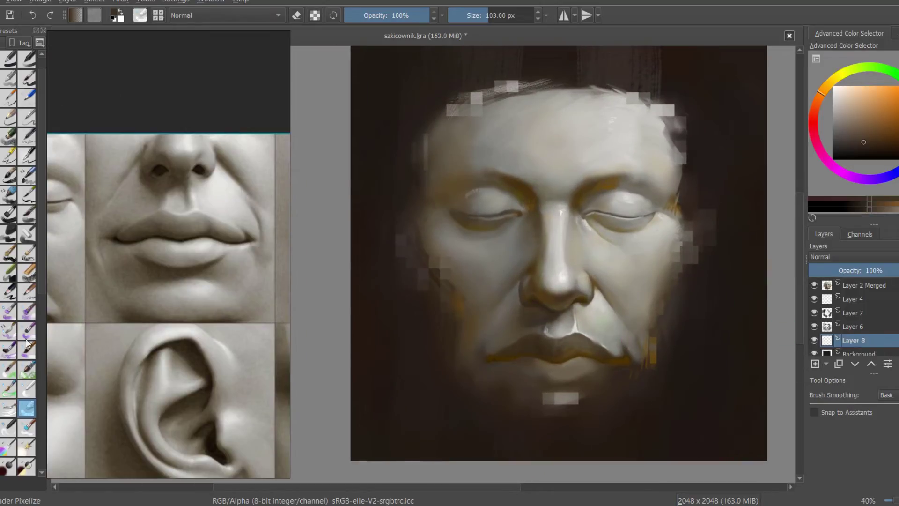
pyautogui.scroll(-3, 40, 279)
pyautogui.scroll(-3, 43, 299)
pyautogui.click(27, 373)
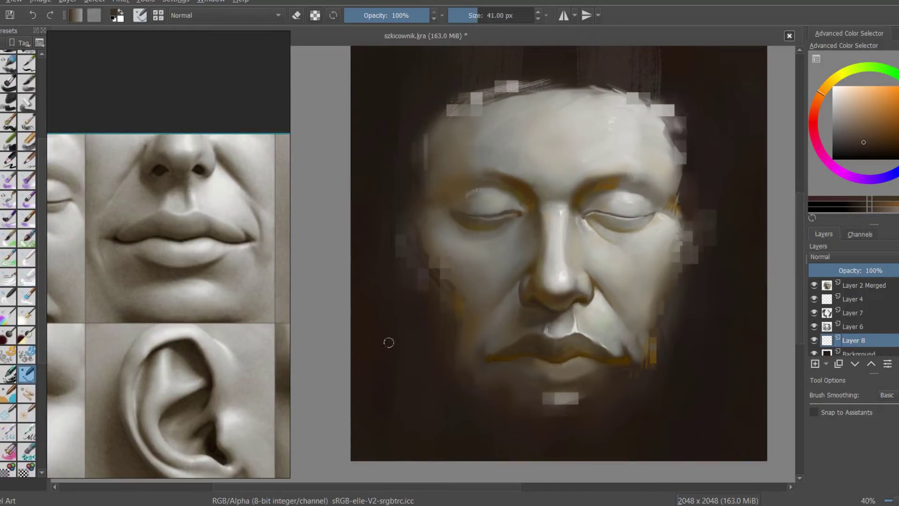
pyautogui.moveTo(387, 323); pyautogui.dragTo(379, 398)
pyautogui.hotkey('ctrl', 'z')
pyautogui.press('/')
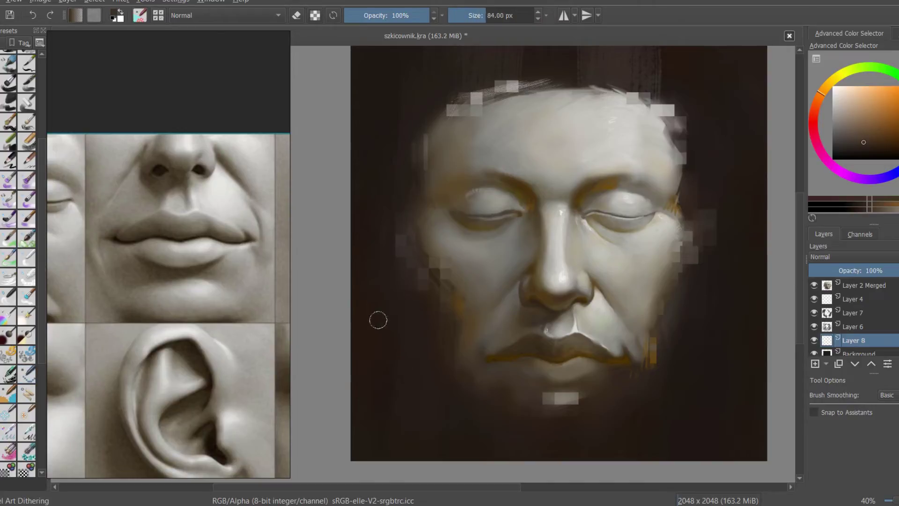
pyautogui.press(']')
pyautogui.press(']')
pyautogui.scroll(1, 38, 331)
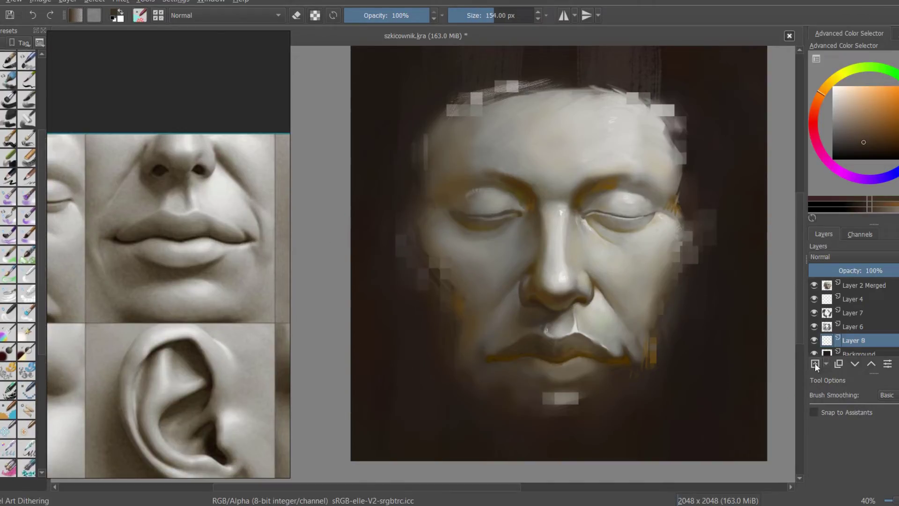
pyautogui.rightClick(567, 328)
pyautogui.click(503, 368)
pyautogui.scroll(-4, 417, 342)
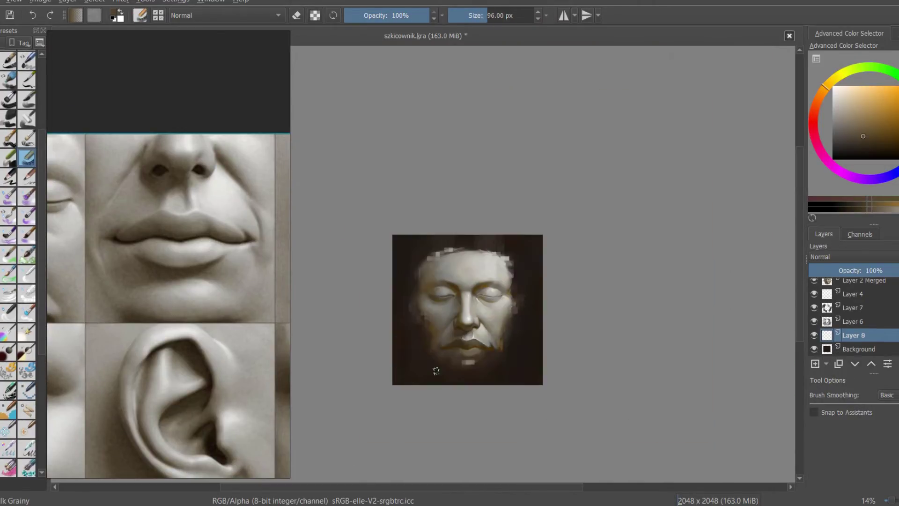
pyautogui.press(']')
# With light cream and a 126 px Pixelize brush, fade Layer 8 to 16% and add a layer.
pyautogui.keyDown('ctrl'); pyautogui.click(474, 236); pyautogui.keyUp('ctrl')
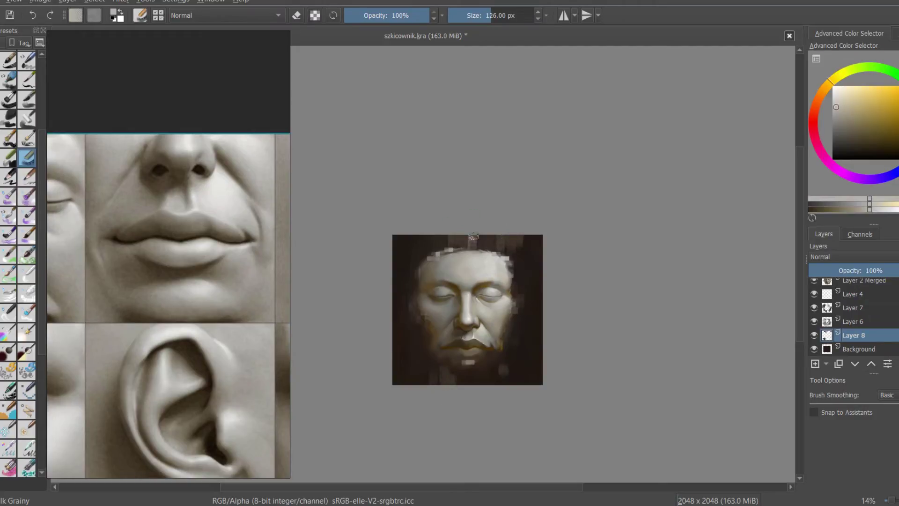
pyautogui.scroll(3, 513, 250)
pyautogui.press('/')
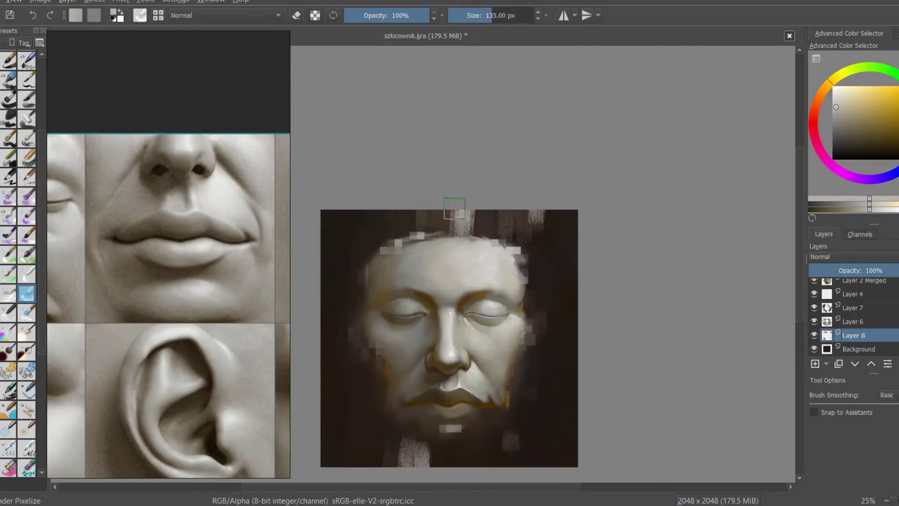
pyautogui.press('[')
pyautogui.scroll(-1, 513, 396)
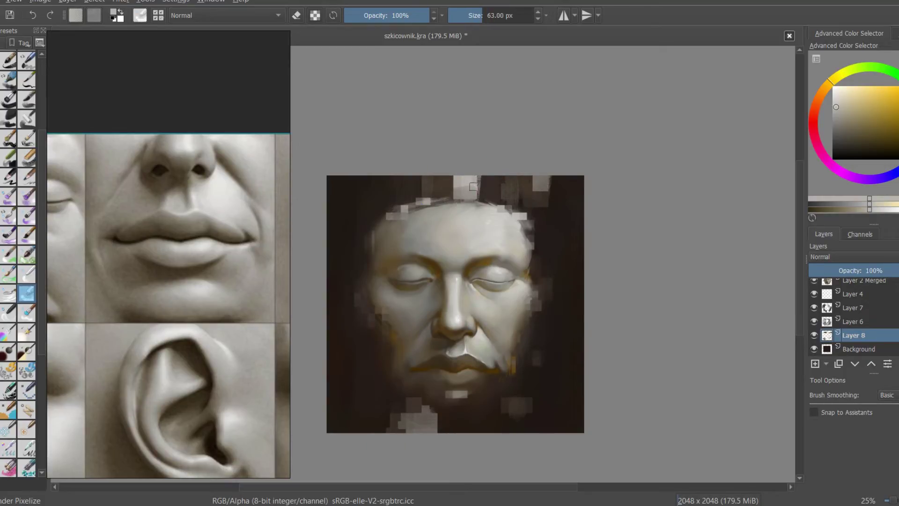
pyautogui.click(825, 270)
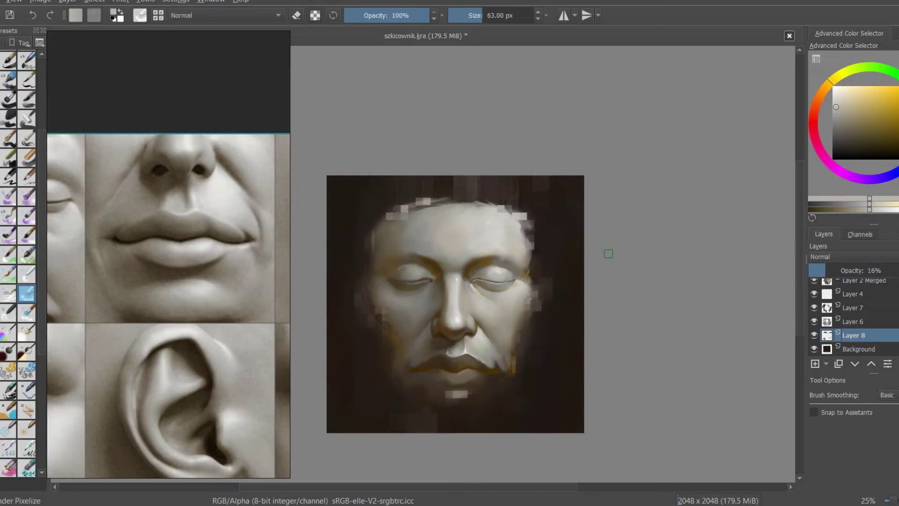
pyautogui.press('Insert')
# Switch to a square brush preset and dab small light-grey pixel squares beside the face.
pyautogui.rightClick(572, 297)
pyautogui.click(518, 231)
pyautogui.click(860, 152)
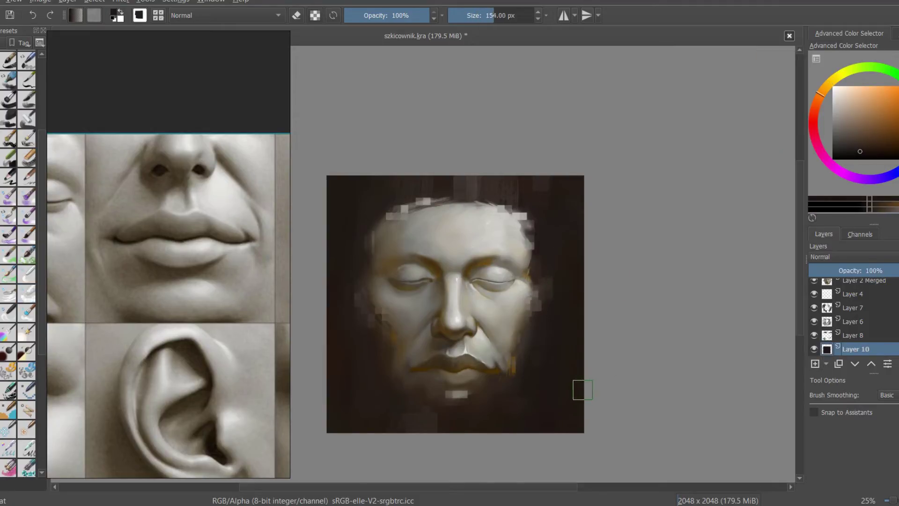
pyautogui.press('/')
pyautogui.keyDown('ctrl'); pyautogui.click(568, 220); pyautogui.keyUp('ctrl')
pyautogui.scroll(2, 366, 326)
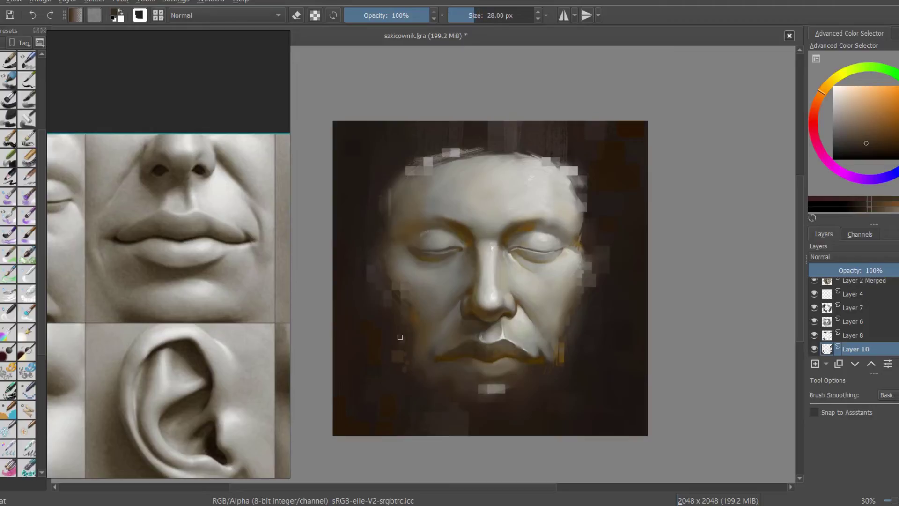
pyautogui.click(357, 253)
pyautogui.keyDown('ctrl'); pyautogui.click(580, 183); pyautogui.keyUp('ctrl')
pyautogui.moveTo(577, 155); pyautogui.dragTo(580, 182)
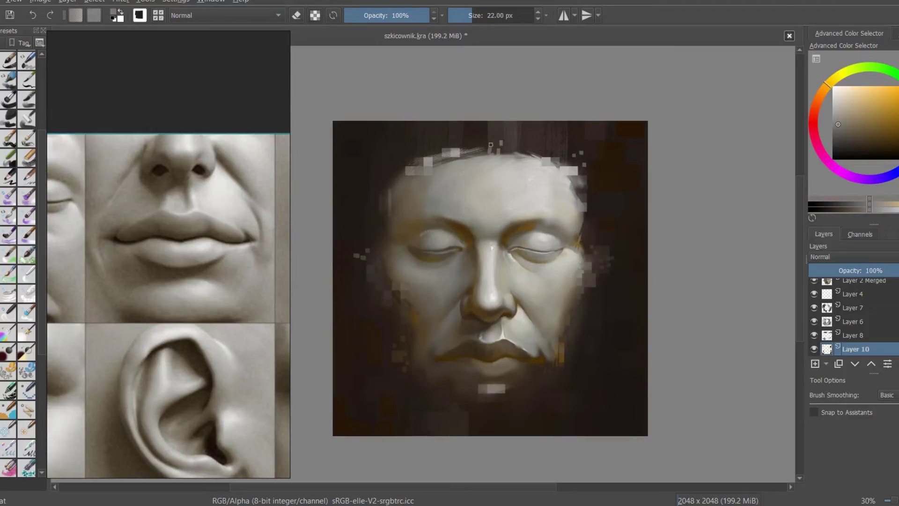
# Dab darker grey and orange squares at the top of the head, below the chin and above the head.
pyautogui.keyDown('ctrl'); pyautogui.click(519, 153); pyautogui.keyUp('ctrl')
pyautogui.click(466, 135)
pyautogui.press(']')
pyautogui.keyDown('ctrl'); pyautogui.click(525, 412); pyautogui.keyUp('ctrl')
pyautogui.click(487, 419)
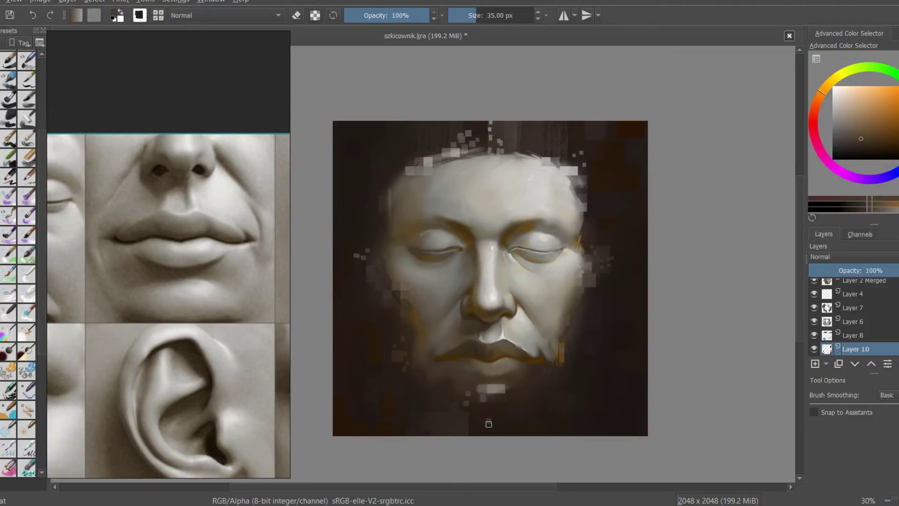
pyautogui.keyDown('ctrl'); pyautogui.click(562, 355); pyautogui.keyUp('ctrl')
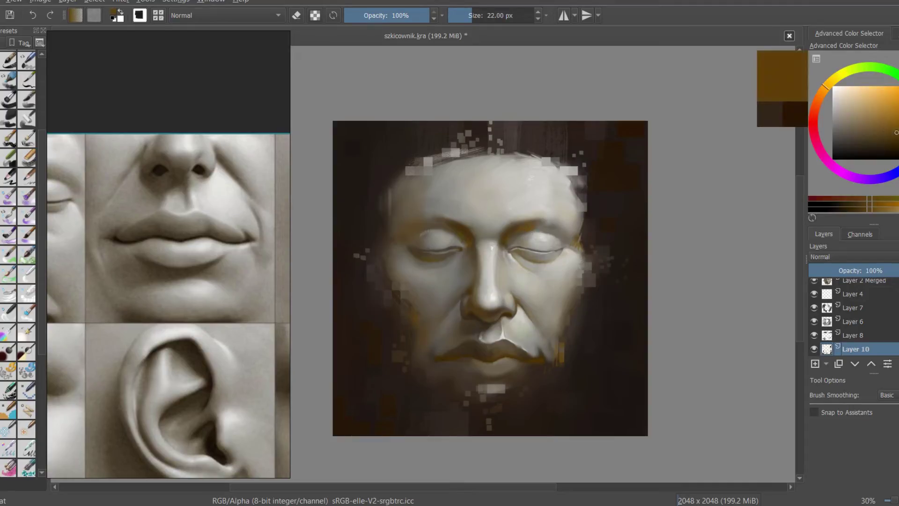
pyautogui.press(']')
pyautogui.press('-')
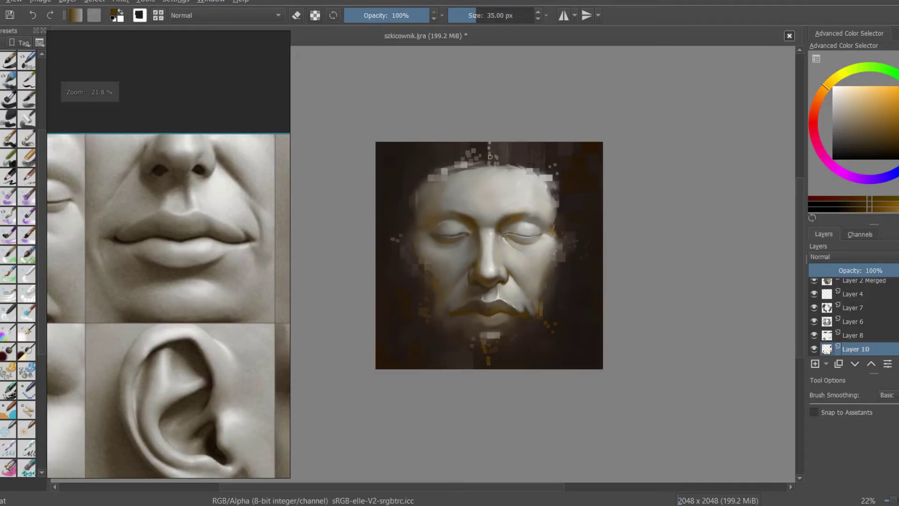
pyautogui.press(']')
pyautogui.keyDown('ctrl'); pyautogui.click(520, 185); pyautogui.keyUp('ctrl')
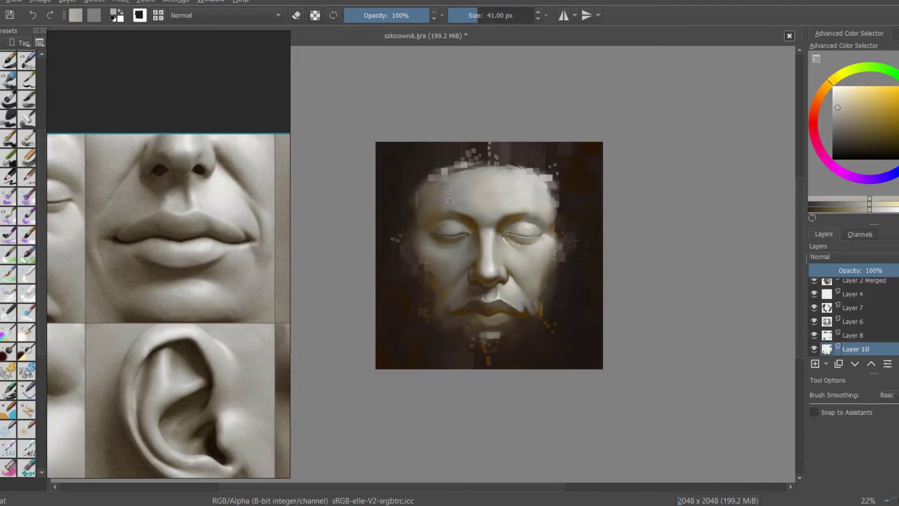
pyautogui.keyDown('ctrl'); pyautogui.click(508, 155); pyautogui.keyUp('ctrl')
pyautogui.moveTo(542, 196); pyautogui.dragTo(542, 187)
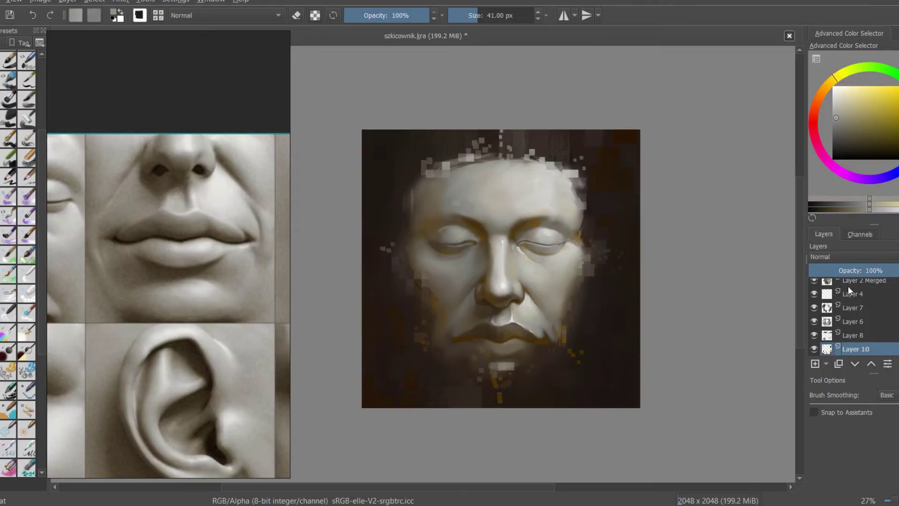
# Select Layer 2 Merged, move the view to the chin area and save the painting.
pyautogui.click(850, 281)
pyautogui.hotkey('ctrl', 't')
pyautogui.press('b')
pyautogui.scroll(3, 499, 360)
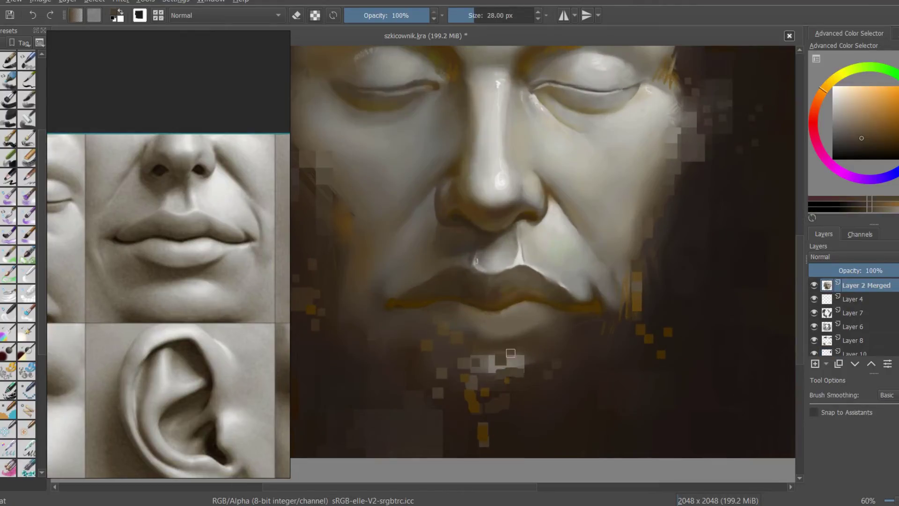
pyautogui.scroll(-4, 603, 140)
pyautogui.scroll(2, 602, 140)
pyautogui.hotkey('ctrl', 's')
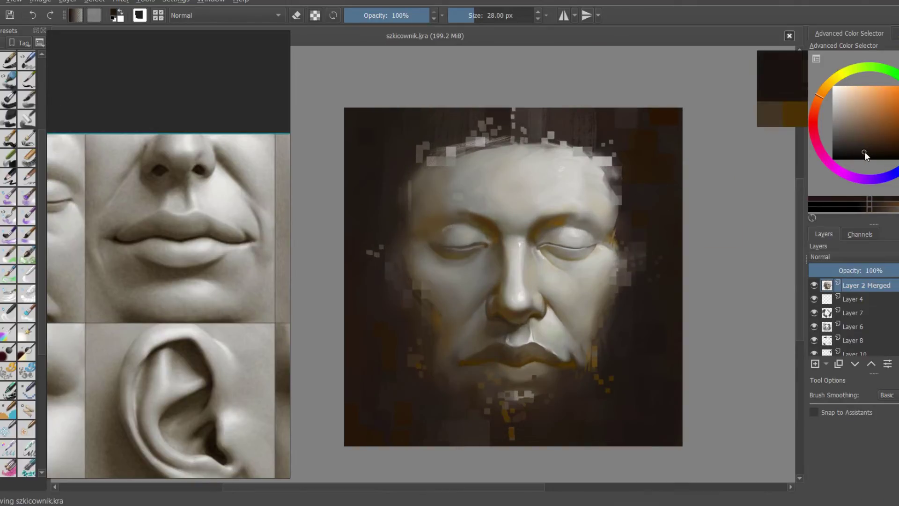
pyautogui.scroll(-1, 858, 346)
# Paint a dark patch near the chin on Background, then add an empty Layer 11.
pyautogui.click(859, 351)
pyautogui.moveTo(564, 433); pyautogui.dragTo(592, 432)
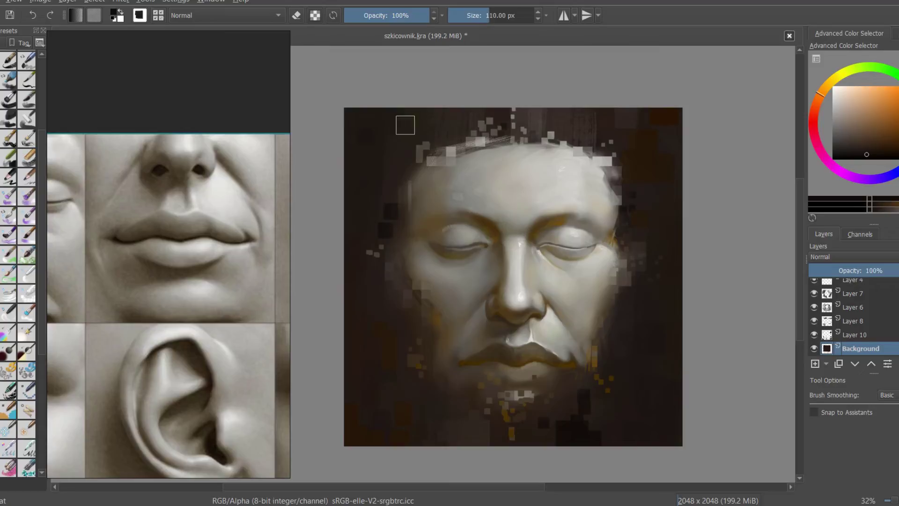
pyautogui.press('[')
pyautogui.press('[')
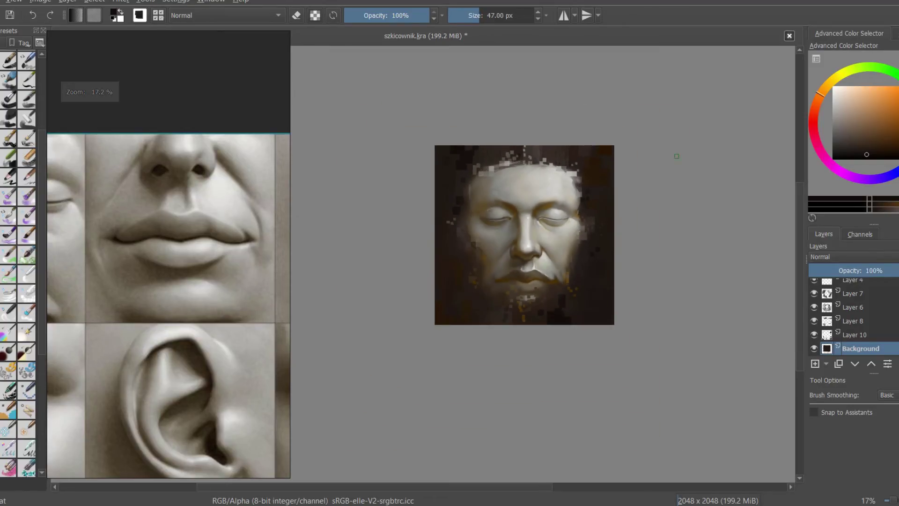
pyautogui.moveTo(468, 197); pyautogui.dragTo(487, 164)
pyautogui.press('[')
pyautogui.press('[')
pyautogui.press('[')
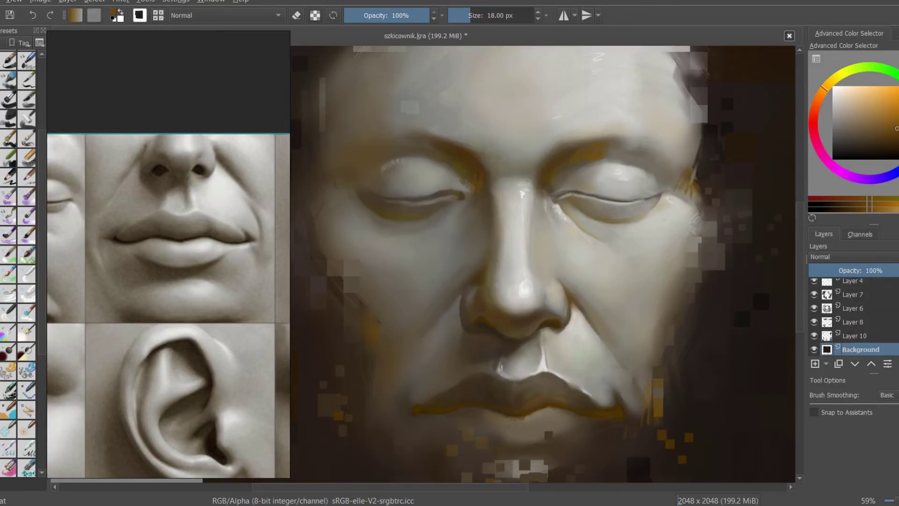
pyautogui.press('Insert')
# Dab bright cream and pale yellow squares on the forehead and nose.
pyautogui.press(']')
pyautogui.keyDown('ctrl'); pyautogui.click(725, 211); pyautogui.keyUp('ctrl')
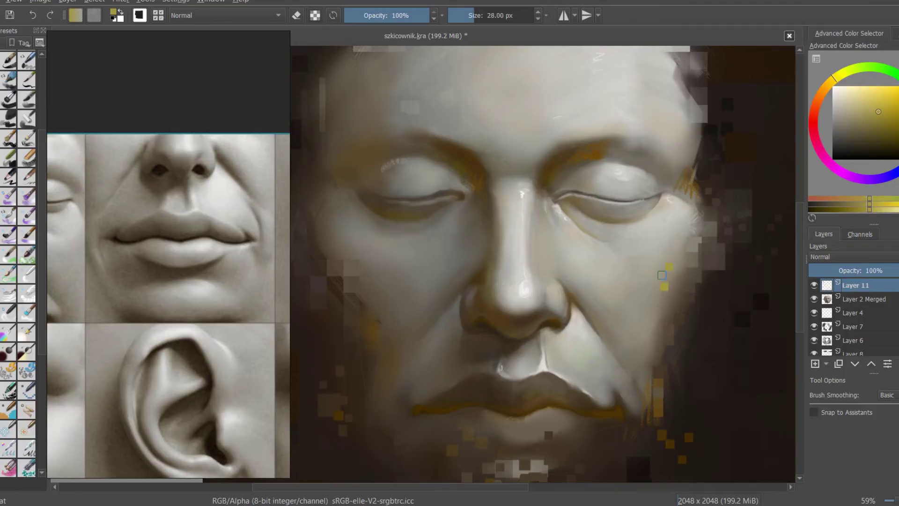
pyautogui.press('-')
pyautogui.press('-')
pyautogui.keyDown('ctrl'); pyautogui.click(364, 313); pyautogui.keyUp('ctrl')
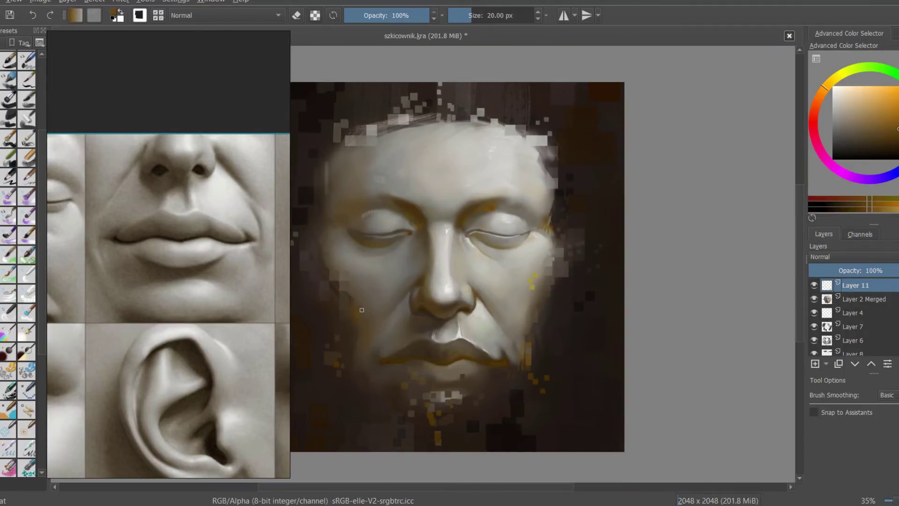
pyautogui.moveTo(483, 143); pyautogui.dragTo(492, 157)
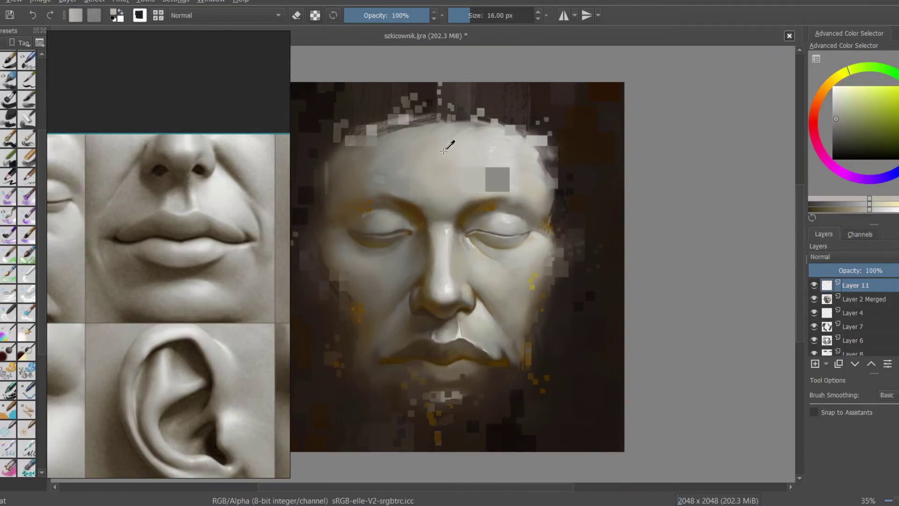
pyautogui.click(832, 89)
pyautogui.press(']')
pyautogui.press(']')
pyautogui.press(']')
pyautogui.click(487, 146)
pyautogui.scroll(2, 427, 321)
pyautogui.press('[')
pyautogui.press('[')
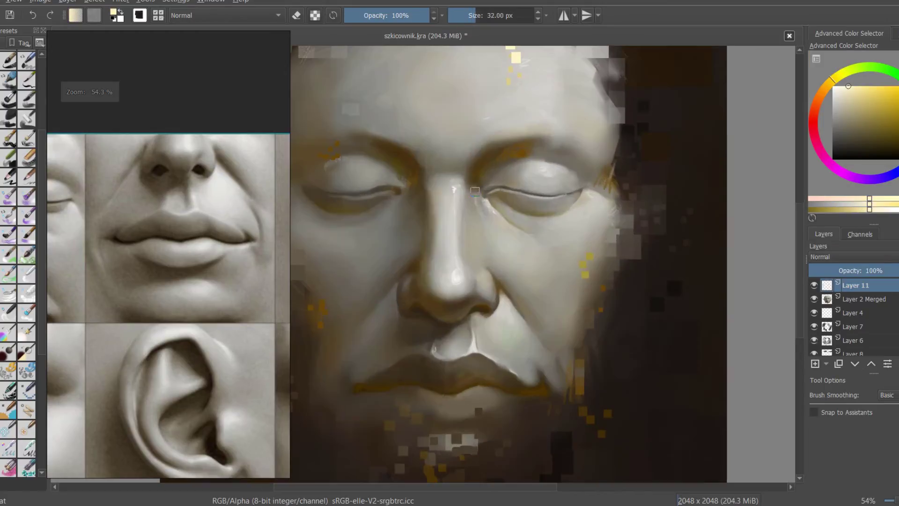
pyautogui.click(452, 192)
# Sample a dark brown from the painting and make the Background layer active.
pyautogui.scroll(-2, 555, 139)
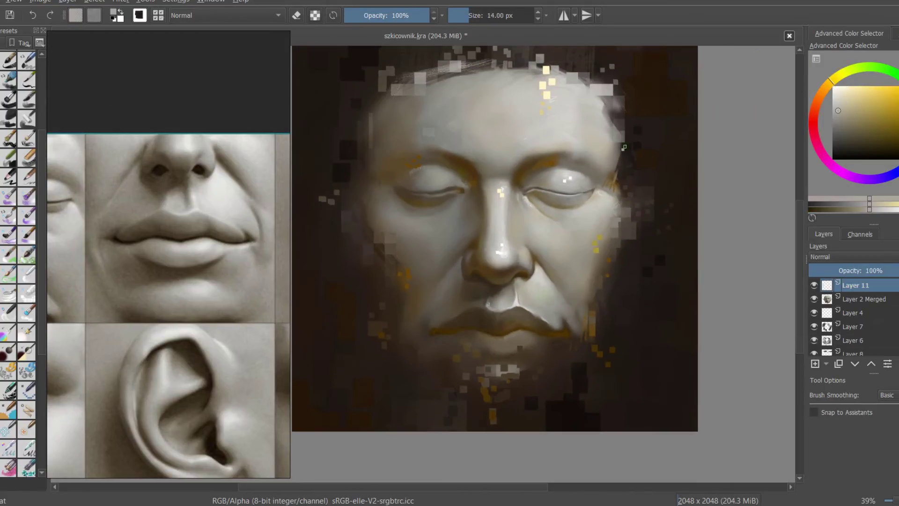
pyautogui.scroll(-1, 555, 140)
pyautogui.keyDown('ctrl'); pyautogui.click(596, 321); pyautogui.keyUp('ctrl')
pyautogui.press('[')
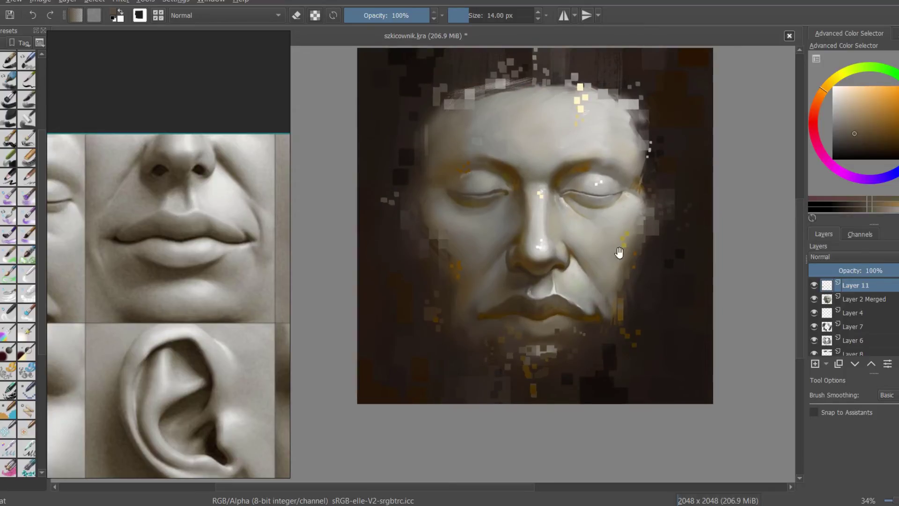
pyautogui.scroll(-2, 595, 321)
pyautogui.press(']')
pyautogui.press(']')
pyautogui.press(']')
pyautogui.scroll(-2, 843, 319)
pyautogui.click(847, 348)
# Pick saturated orange-brown and redder brown colours and greatly enlarge the brush.
pyautogui.click(823, 136)
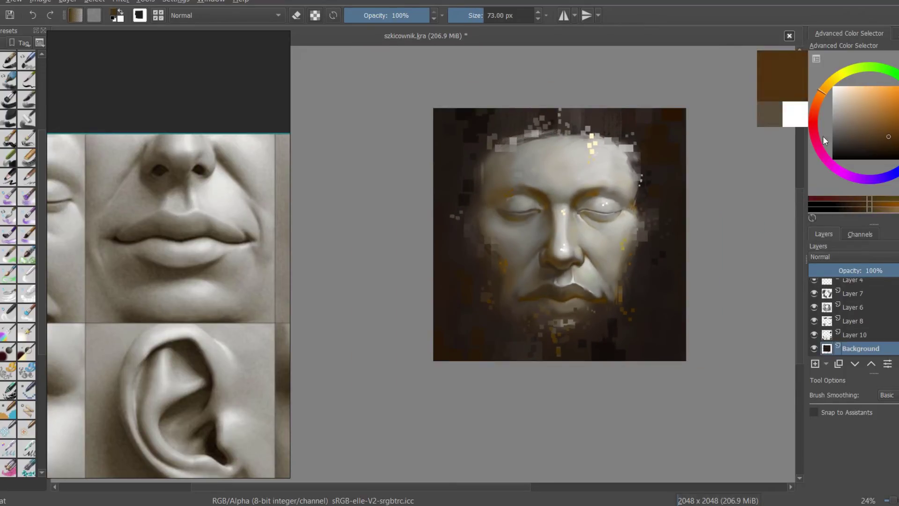
pyautogui.press(']')
pyautogui.press(']')
pyautogui.press(']')
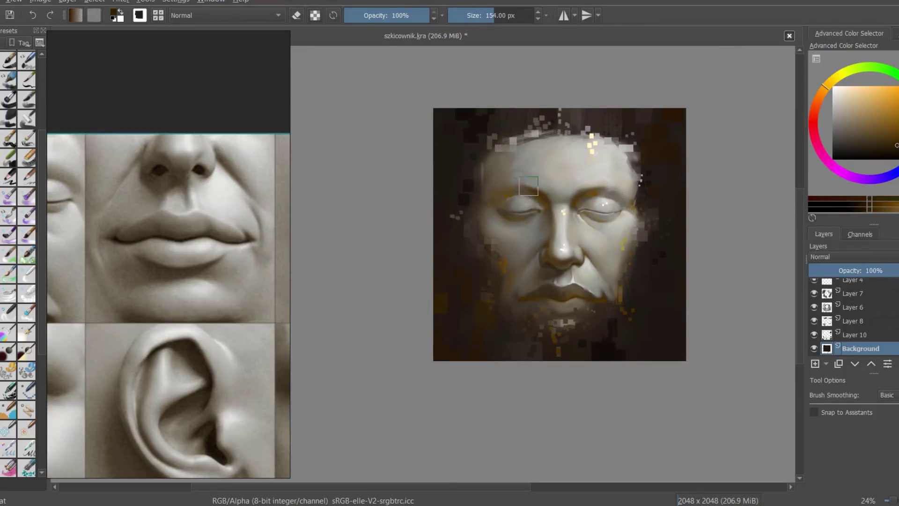
pyautogui.keyDown('ctrl'); pyautogui.click(664, 240); pyautogui.keyUp('ctrl')
pyautogui.press(']')
pyautogui.press(']')
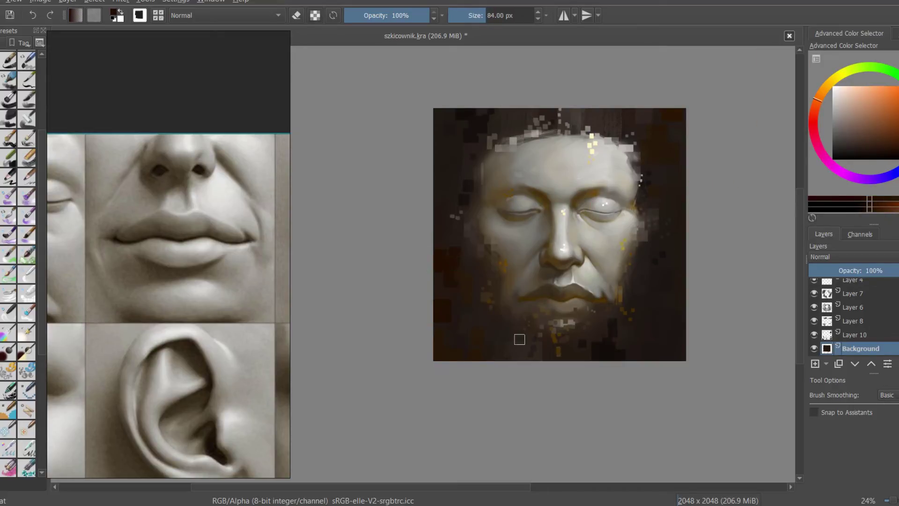
pyautogui.press(']')
pyautogui.press(']')
pyautogui.press(']')
pyautogui.scroll(-3, 400, 243)
pyautogui.scroll(3, 492, 160)
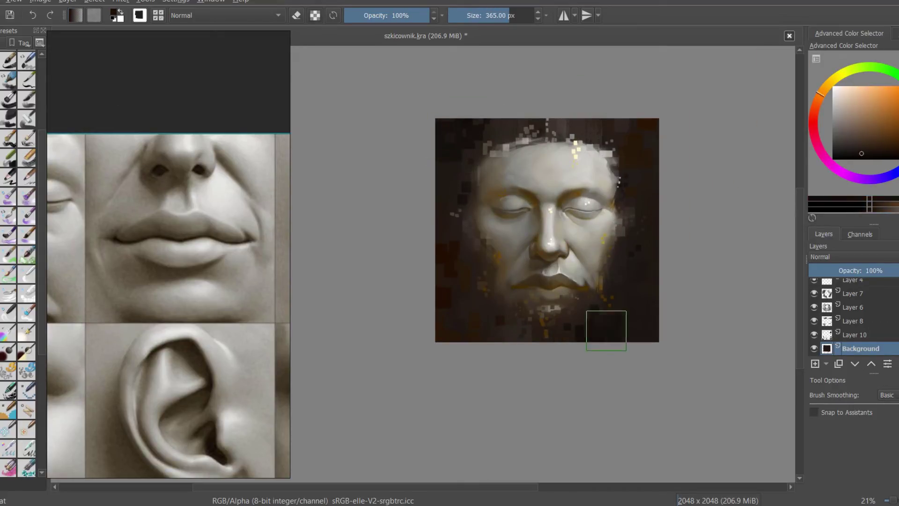
# Sample a dark background colour, resize the brush for broad strokes, and add Layer 12.
pyautogui.keyDown('ctrl'); pyautogui.click(653, 149); pyautogui.keyUp('ctrl')
pyautogui.press('[')
pyautogui.press('[')
pyautogui.press('[')
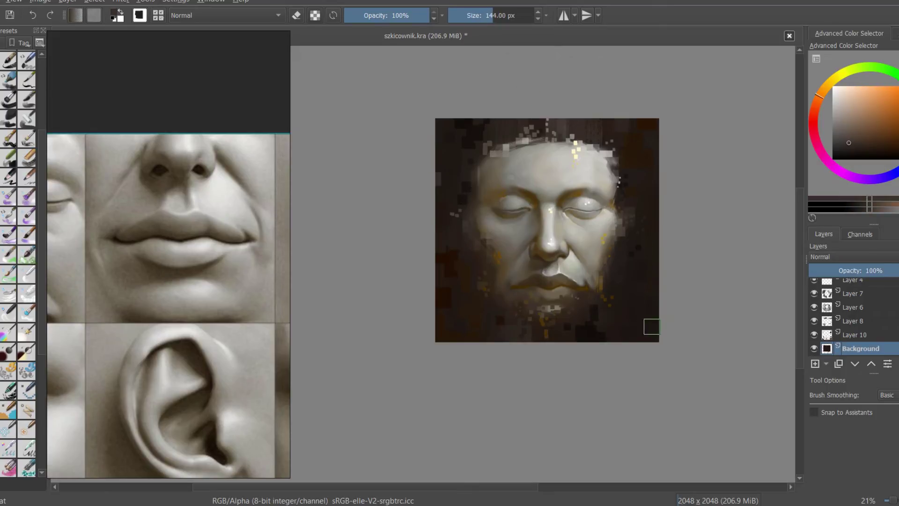
pyautogui.press(']')
pyautogui.press(']')
pyautogui.press(']')
pyautogui.scroll(-2, 664, 241)
pyautogui.scroll(3, 664, 240)
pyautogui.press('Insert')
pyautogui.press('Insert')
# Shade all four edges with near-black linear gradients and set that layer to 23% opacity.
pyautogui.press('g')
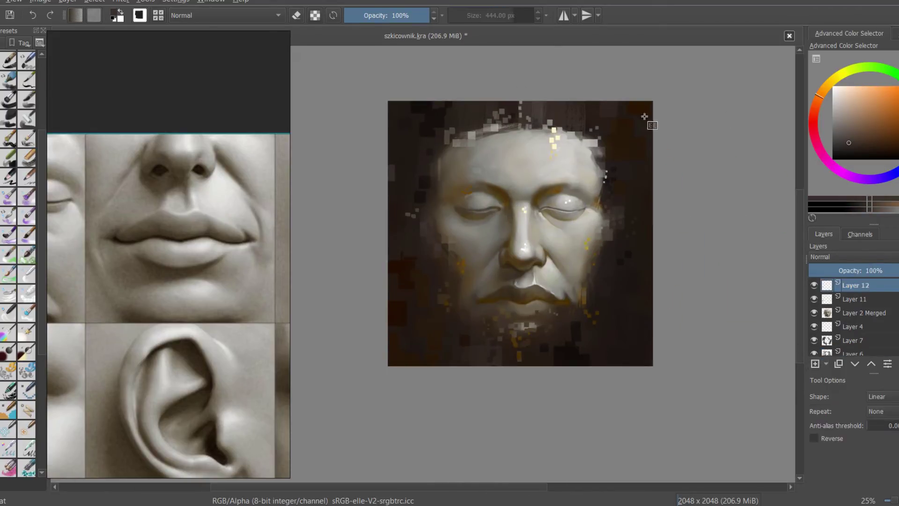
pyautogui.keyDown('ctrl'); pyautogui.click(611, 180); pyautogui.keyUp('ctrl')
pyautogui.moveTo(543, 100); pyautogui.dragTo(542, 164)
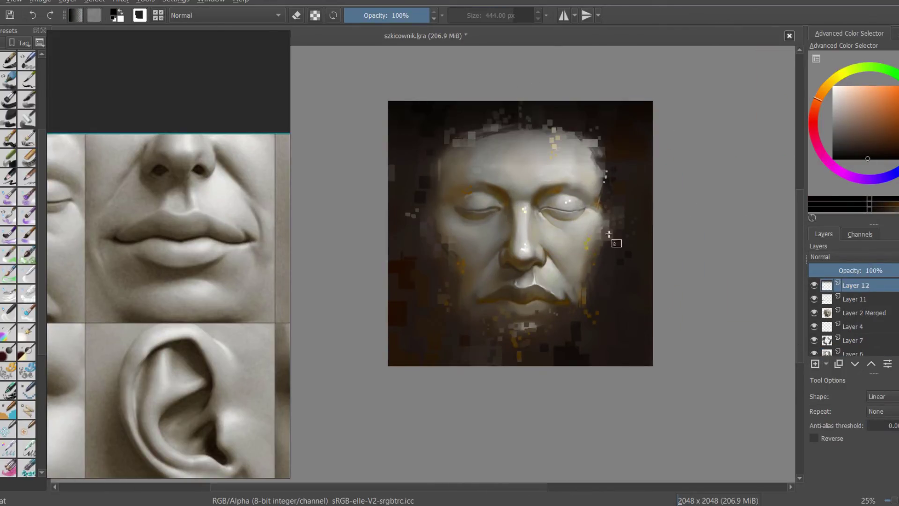
pyautogui.moveTo(654, 243); pyautogui.dragTo(602, 243)
pyautogui.moveTo(527, 365); pyautogui.dragTo(527, 302)
pyautogui.moveTo(389, 211); pyautogui.dragTo(449, 211)
pyautogui.moveTo(885, 271); pyautogui.dragTo(834, 270)
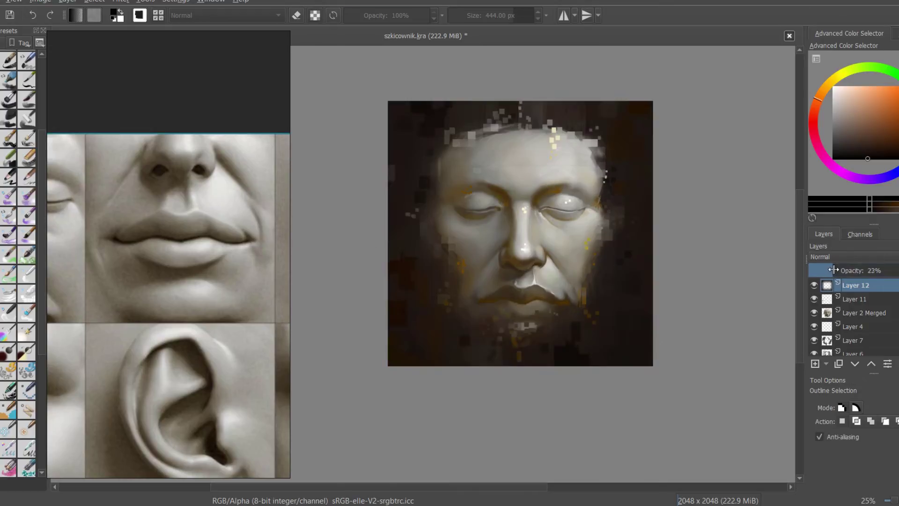
# Save, then shift the hue and reduce saturation with the Hue/Saturation adjustment.
pyautogui.scroll(-1, 681, 206)
pyautogui.scroll(-3, 813, 304)
pyautogui.click(825, 348)
pyautogui.hotkey('ctrl', 'u')
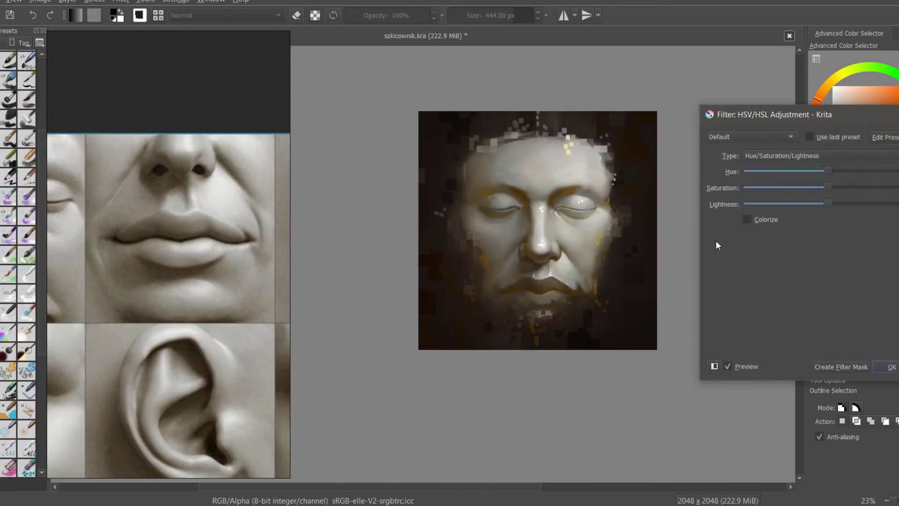
pyautogui.press('Escape')
pyautogui.hotkey('ctrl', 's')
pyautogui.hotkey('ctrl', 'u')
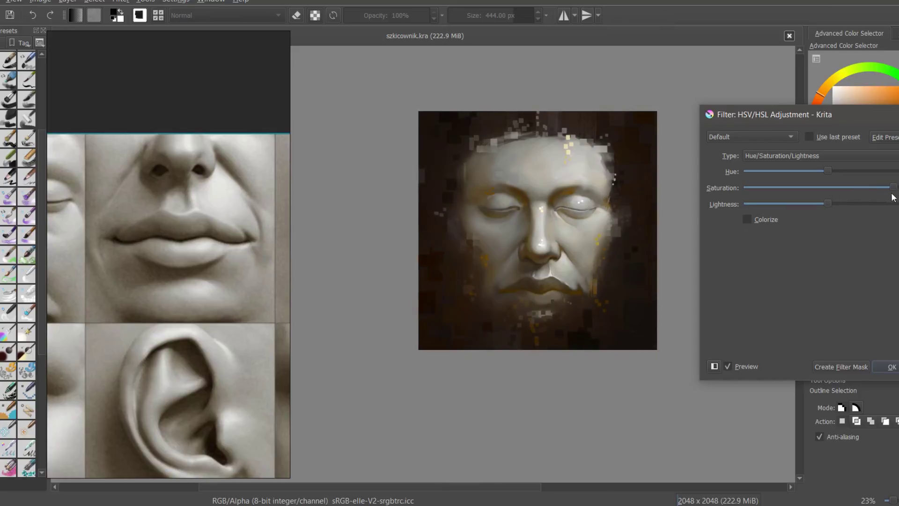
pyautogui.moveTo(818, 172); pyautogui.dragTo(788, 170)
pyautogui.moveTo(893, 187); pyautogui.dragTo(846, 186)
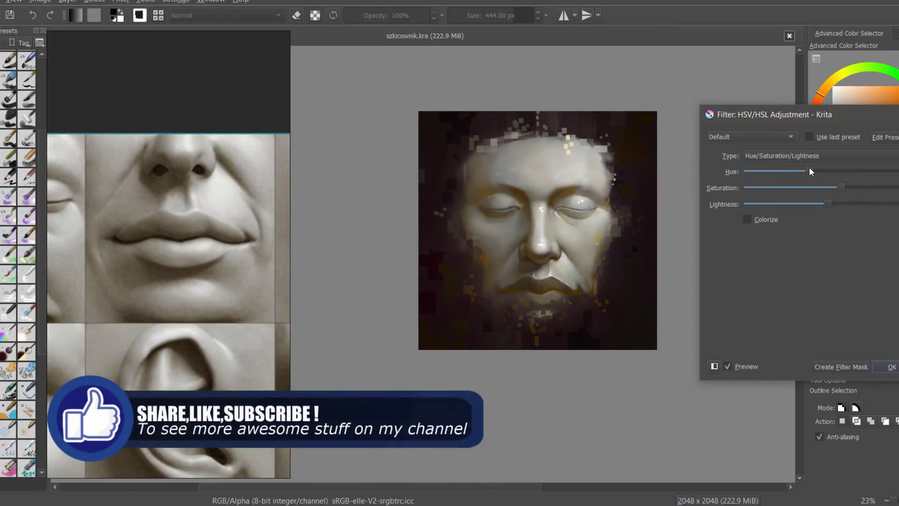
pyautogui.press('Return')
# Merge the visible painting layers and browse the Filter menu without applying anything.
pyautogui.scroll(2, 644, 211)
pyautogui.moveTo(602, 202); pyautogui.dragTo(680, 219)
pyautogui.hotkey('ctrl', 'e')
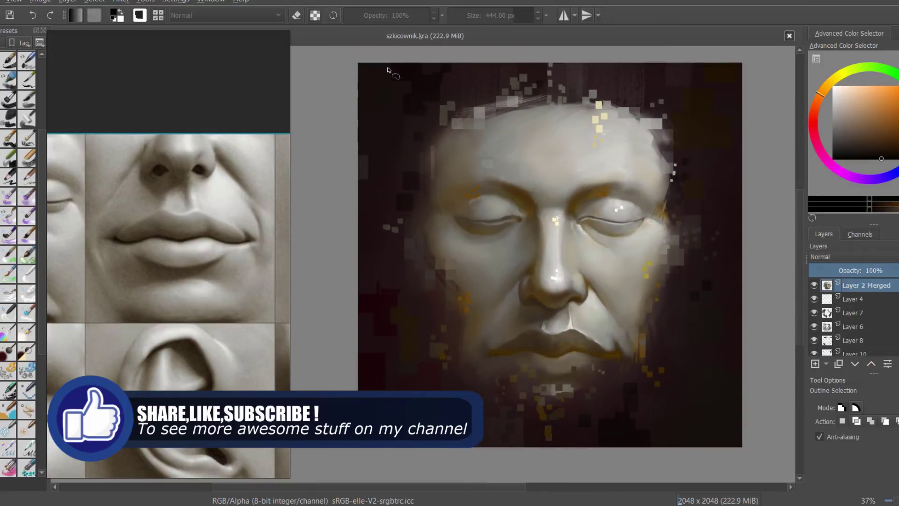
pyautogui.click(120, 1)
pyautogui.scroll(3, 388, 126)
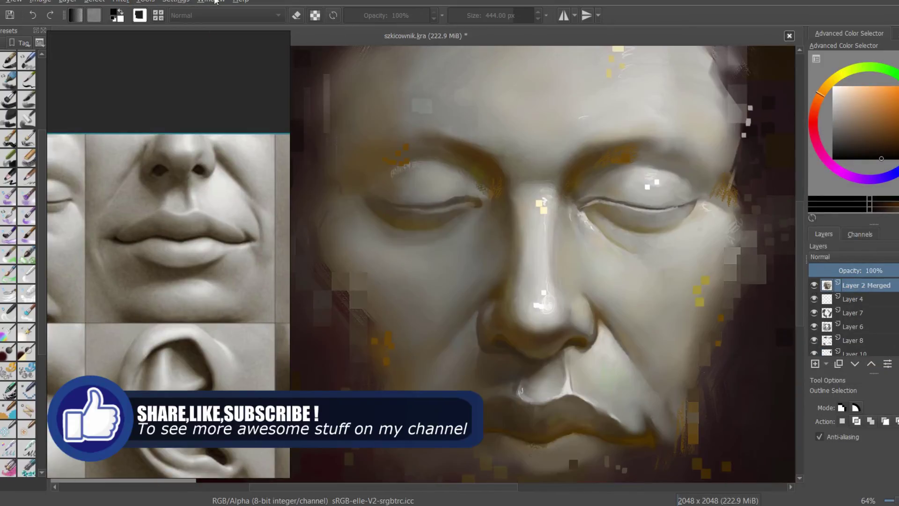
pyautogui.click(122, 1)
pyautogui.press('Escape')
# Select the painting layers and merge the Layer 13 group into Layer 13 Merged.
pyautogui.scroll(-4, 498, 237)
pyautogui.scroll(2, 562, 136)
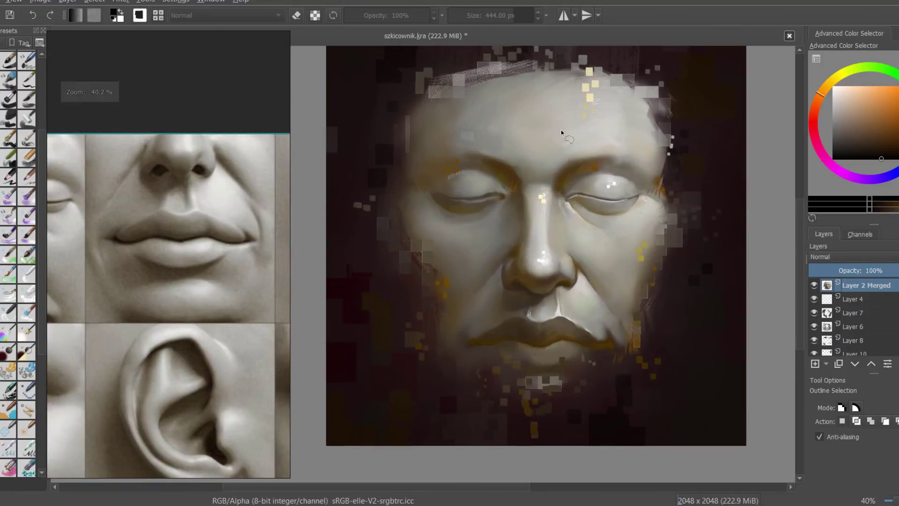
pyautogui.scroll(5, 864, 336)
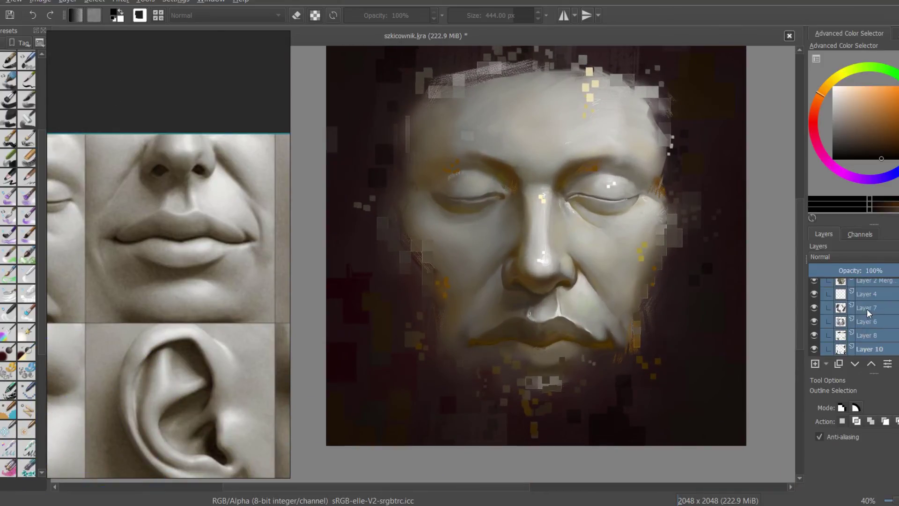
pyautogui.click(838, 287)
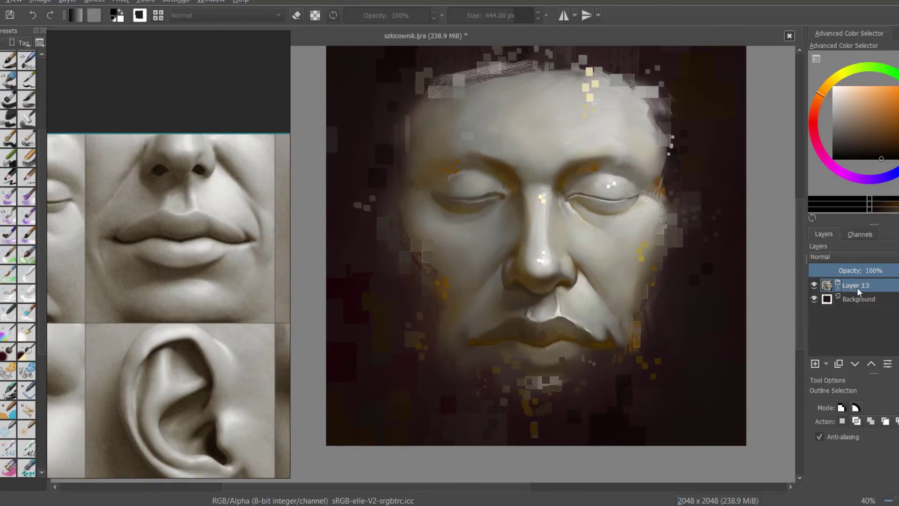
pyautogui.rightClick(852, 319)
pyautogui.click(836, 171)
pyautogui.scroll(-2, 670, 247)
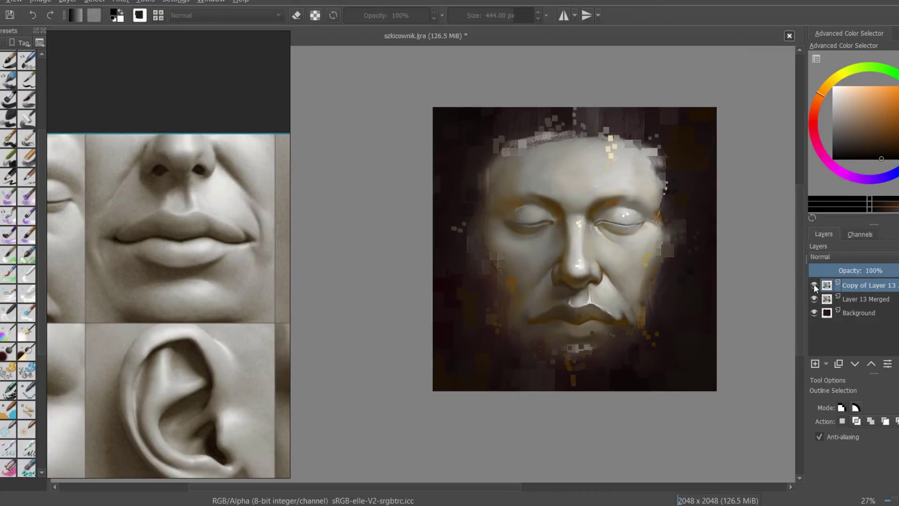
# Browse the Mix and Misc blending modes and set the copy layer to Copy Red.
pyautogui.scroll(3, 680, 242)
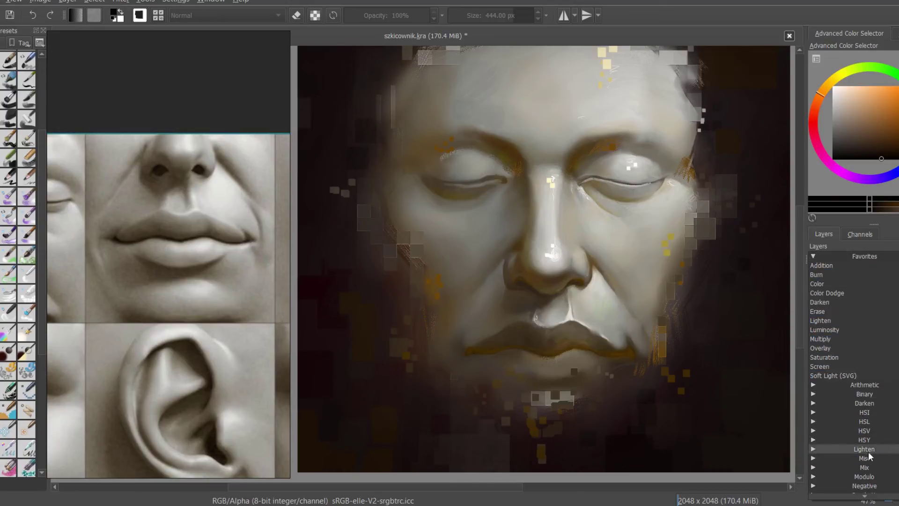
pyautogui.click(813, 467)
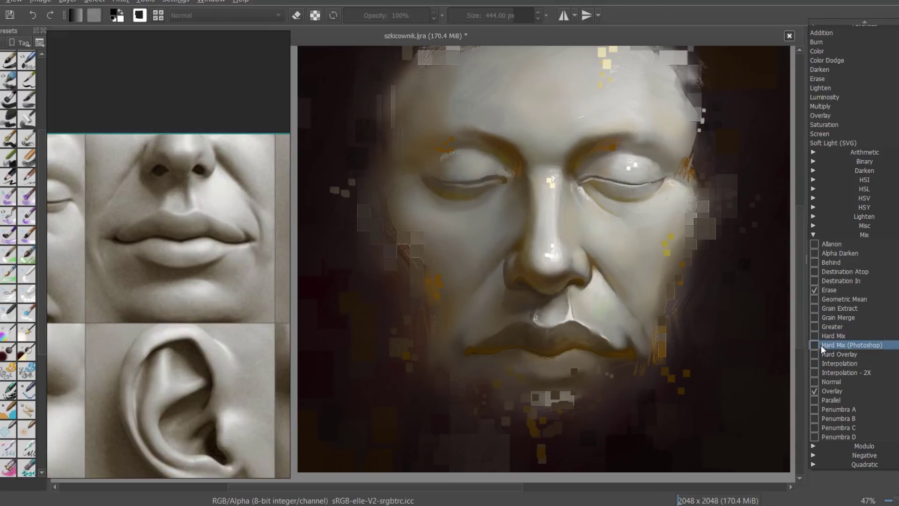
pyautogui.click(814, 235)
pyautogui.click(814, 413)
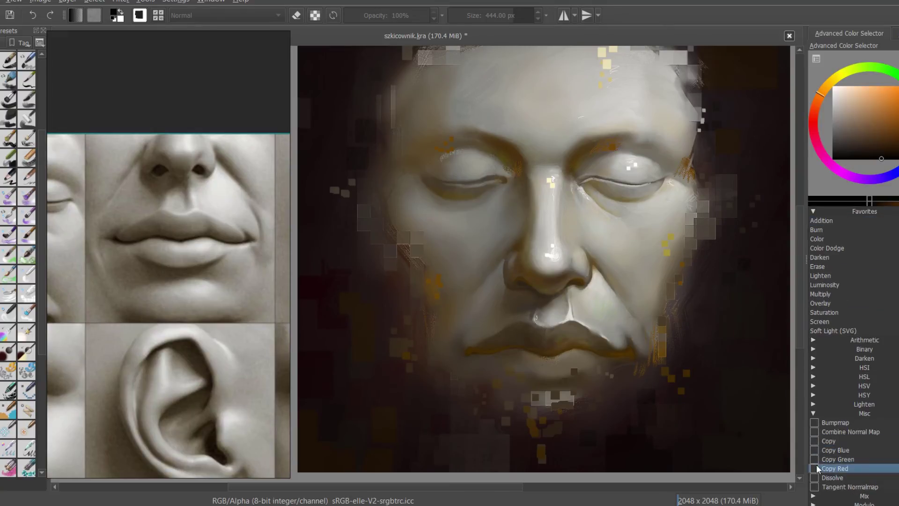
pyautogui.press('Escape')
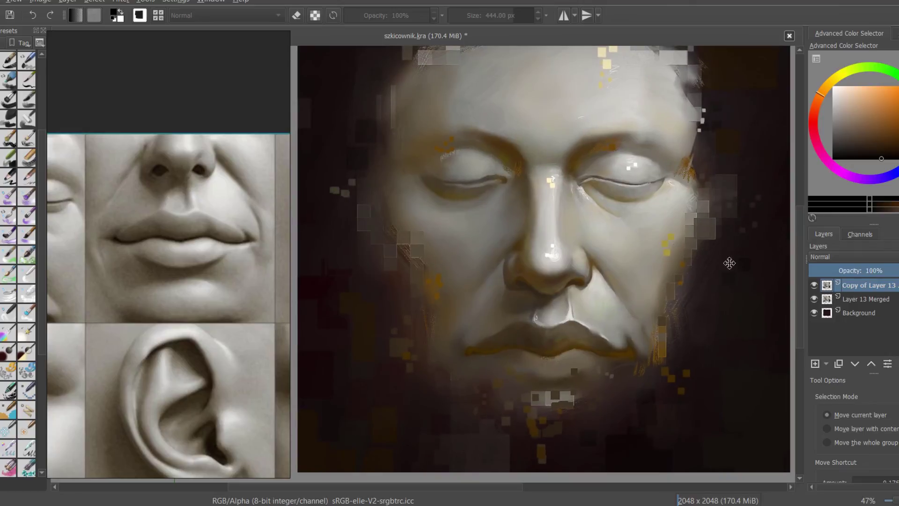
pyautogui.click(852, 257)
pyautogui.click(829, 281)
# Add a transparency mask to the copy layer and select it for brush painting.
pyautogui.scroll(3, 578, 217)
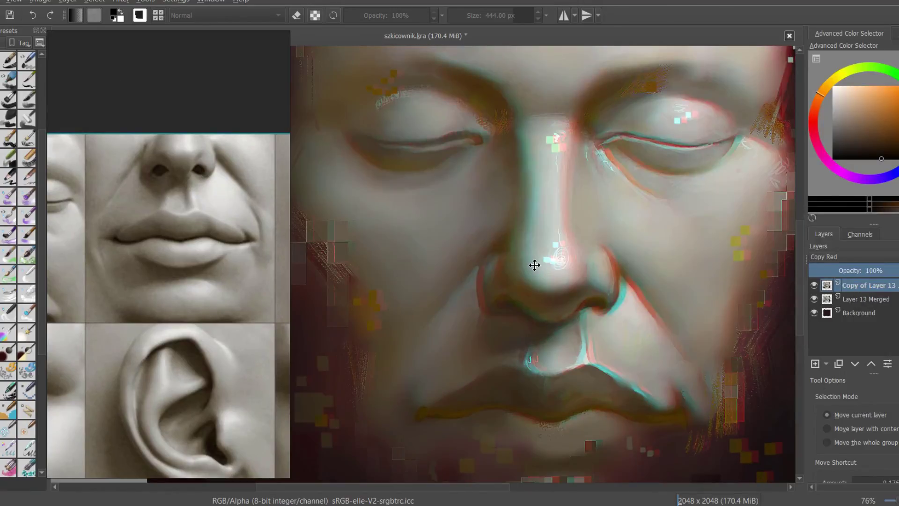
pyautogui.scroll(2, 543, 249)
pyautogui.scroll(-5, 562, 245)
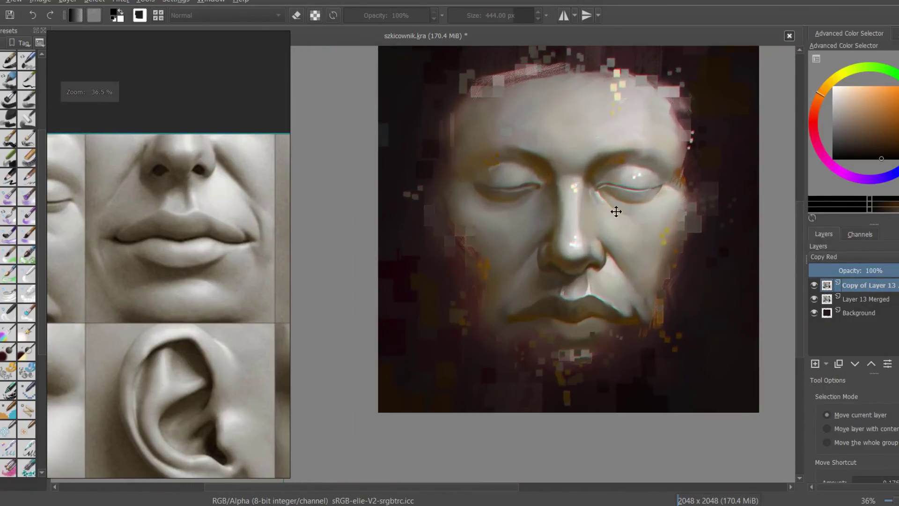
pyautogui.click(827, 364)
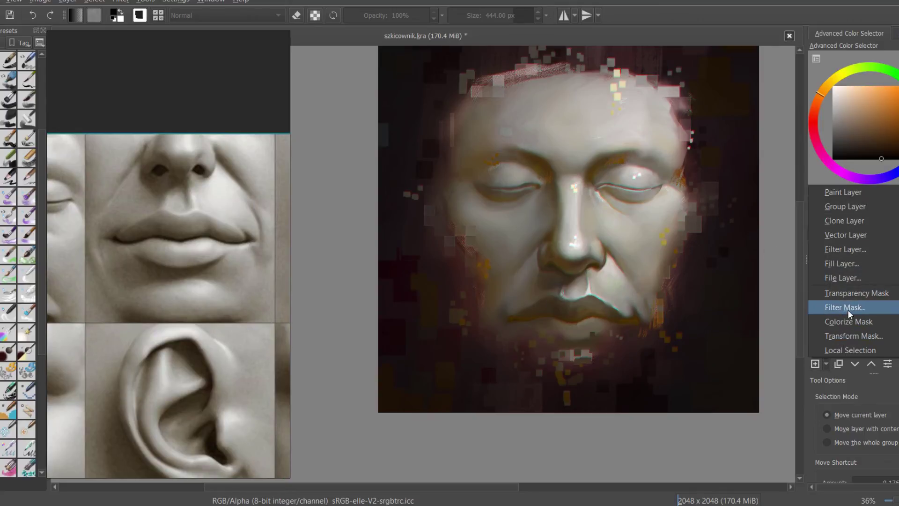
pyautogui.click(849, 295)
pyautogui.click(846, 313)
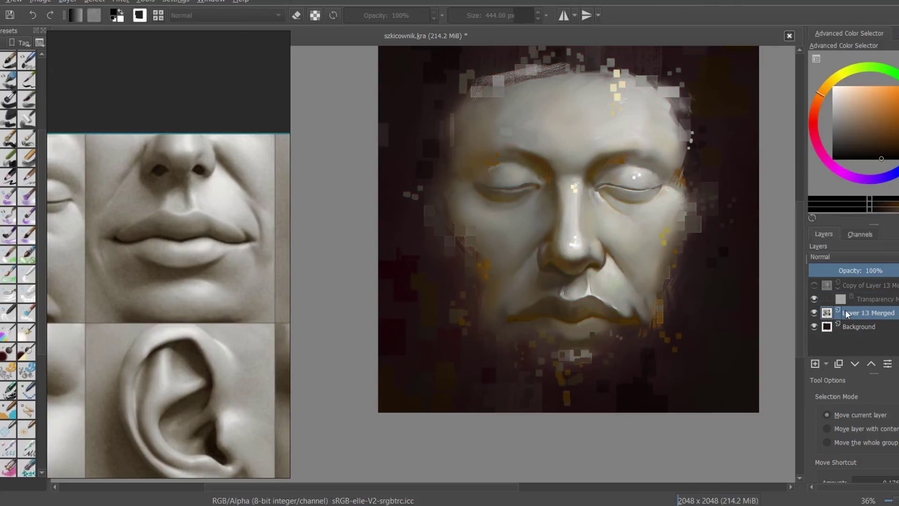
pyautogui.click(827, 299)
pyautogui.press('b')
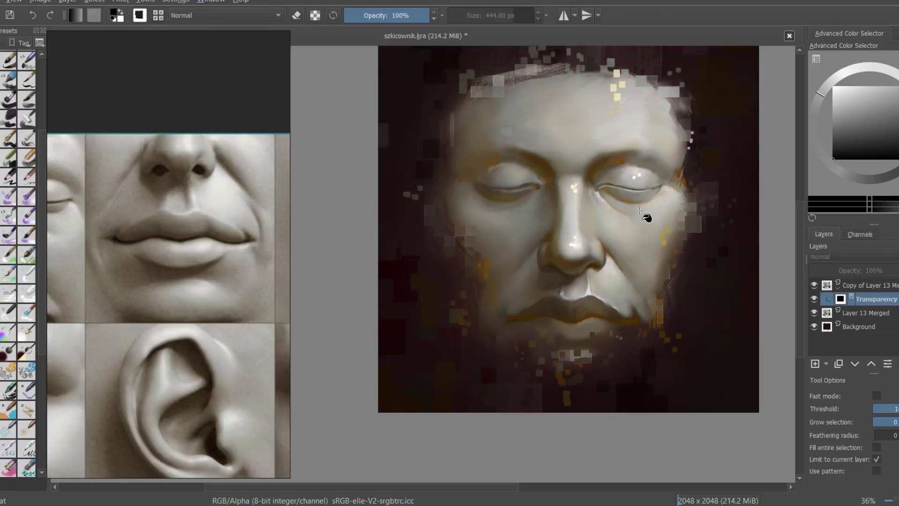
# Scroll the Layers docker and select Layer 13 Merged.
pyautogui.scroll(2, 479, 314)
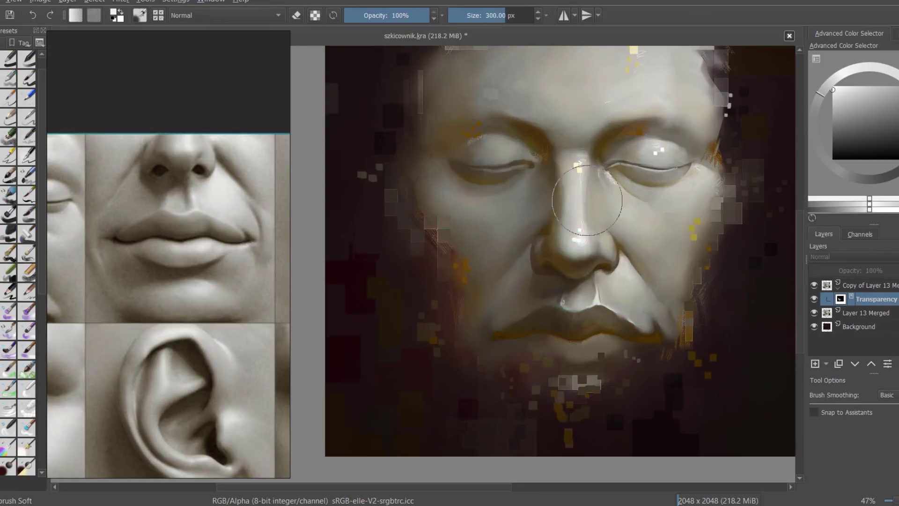
pyautogui.scroll(3, 539, 234)
pyautogui.scroll(-3, 581, 187)
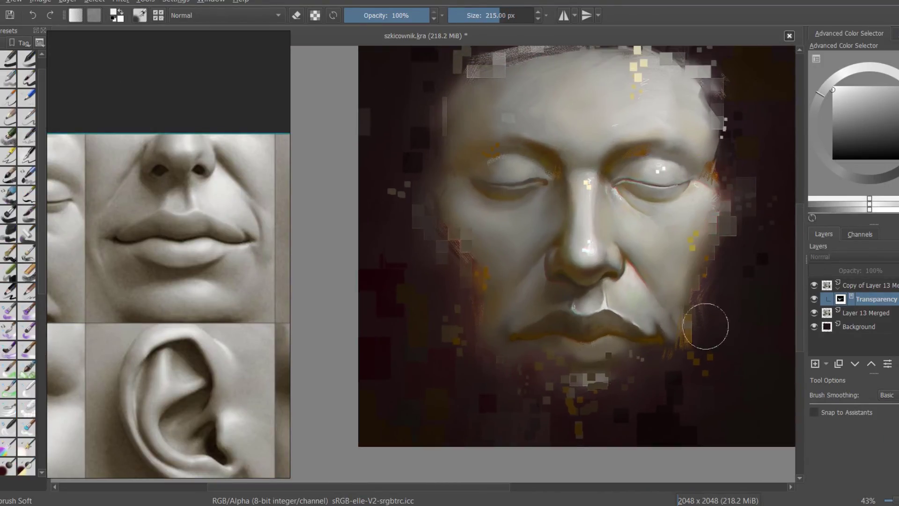
pyautogui.scroll(-2, 659, 166)
pyautogui.scroll(2, 604, 276)
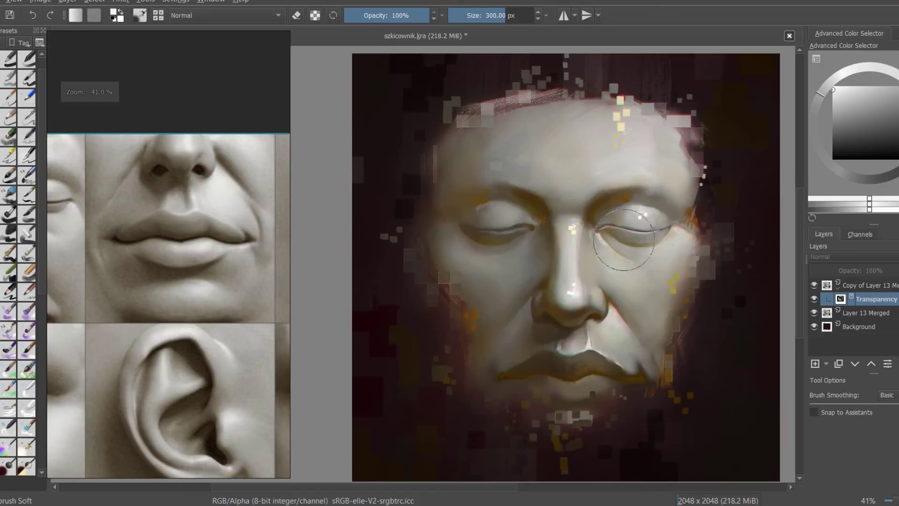
pyautogui.scroll(-1, 638, 241)
pyautogui.click(852, 312)
pyautogui.scroll(2, 631, 244)
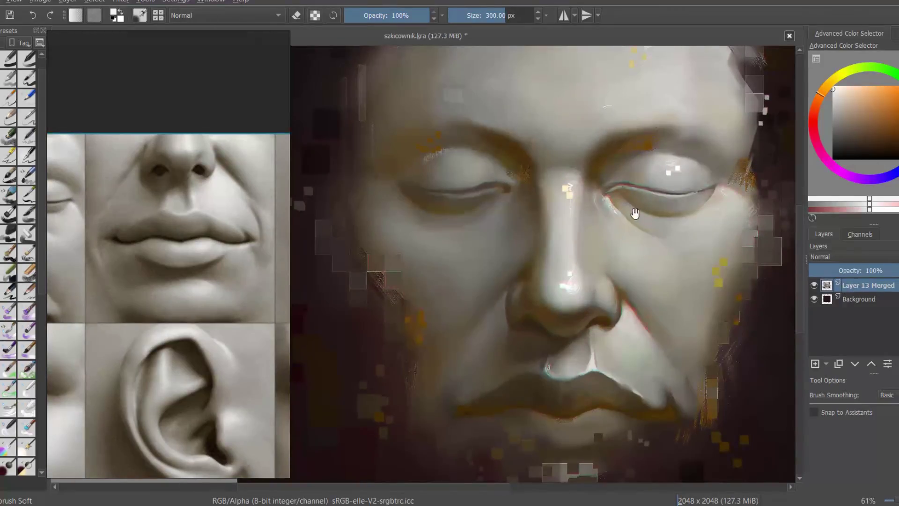
pyautogui.scroll(-2, 637, 215)
# Apply Color Balance, then a second pass pushing the shadows toward cyan.
pyautogui.hotkey('ctrl', 'b')
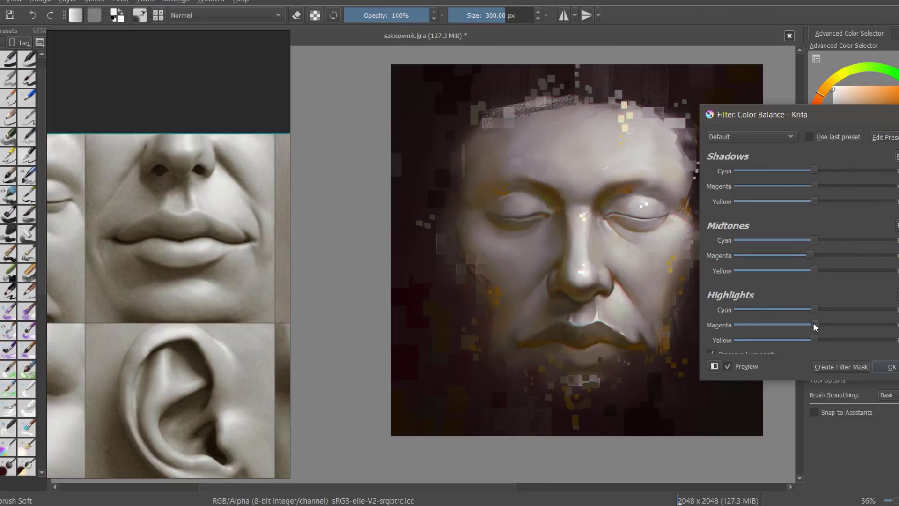
pyautogui.press('Escape')
pyautogui.hotkey('ctrl', 'b')
pyautogui.click(886, 366)
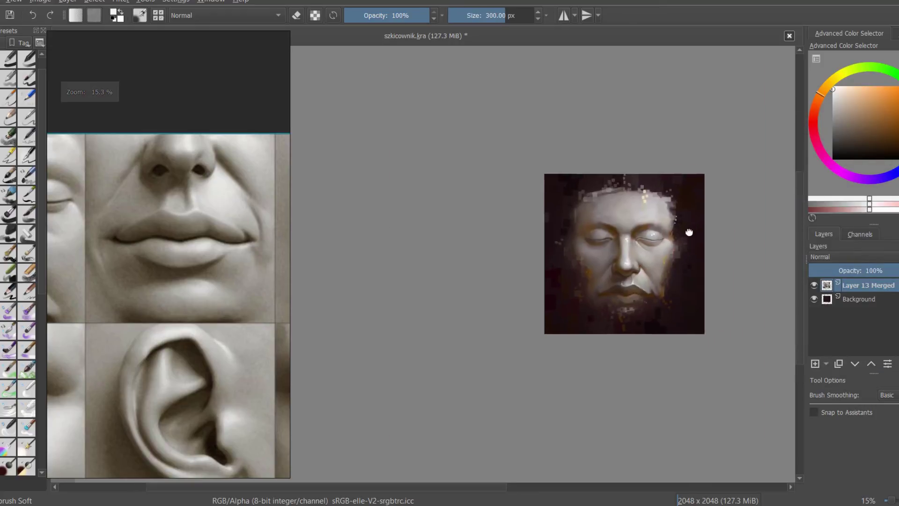
pyautogui.scroll(-2, 717, 233)
pyautogui.hotkey('ctrl', 'b')
pyautogui.moveTo(815, 171)
pyautogui.mouseDown()
pyautogui.moveTo(815, 201)
pyautogui.moveTo(815, 170)
pyautogui.mouseUp()
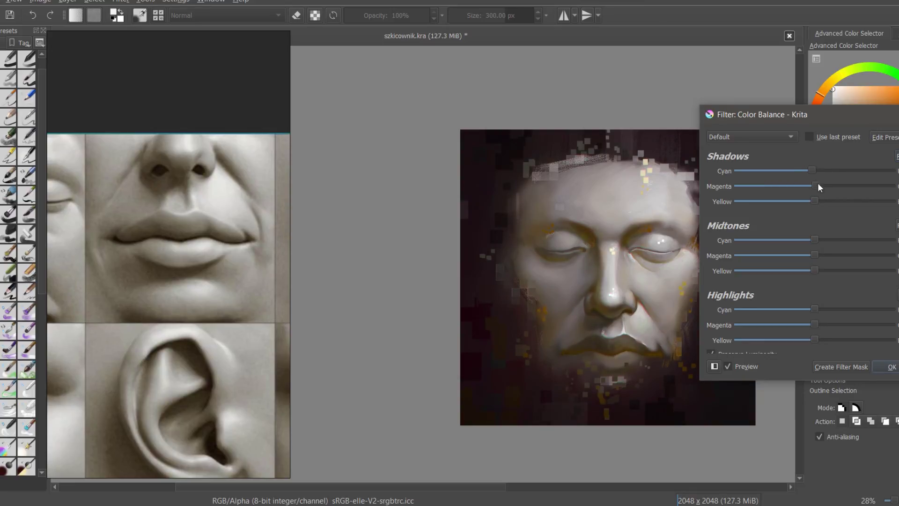
pyautogui.press('Escape')
pyautogui.moveTo(796, 314); pyautogui.dragTo(708, 220)
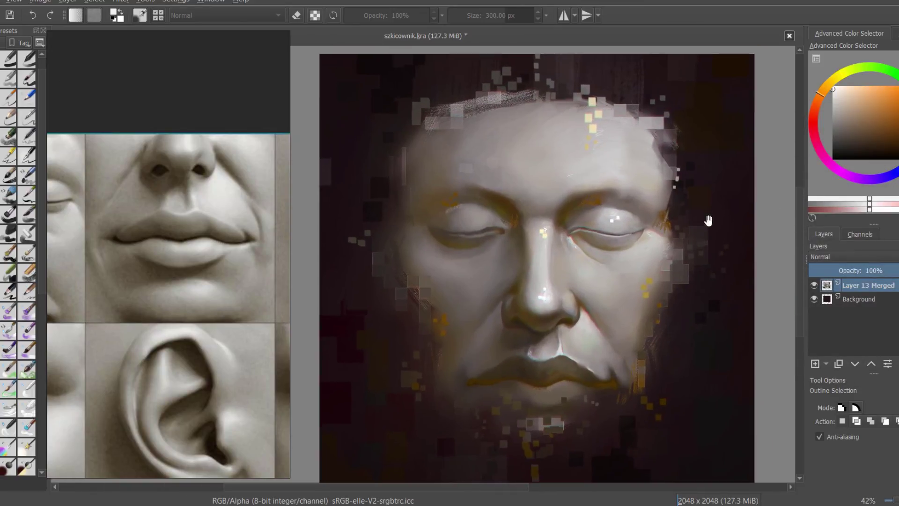
# Apply a Levels adjustment and duplicate Layer 13 Merged.
pyautogui.hotkey('ctrl', 'l')
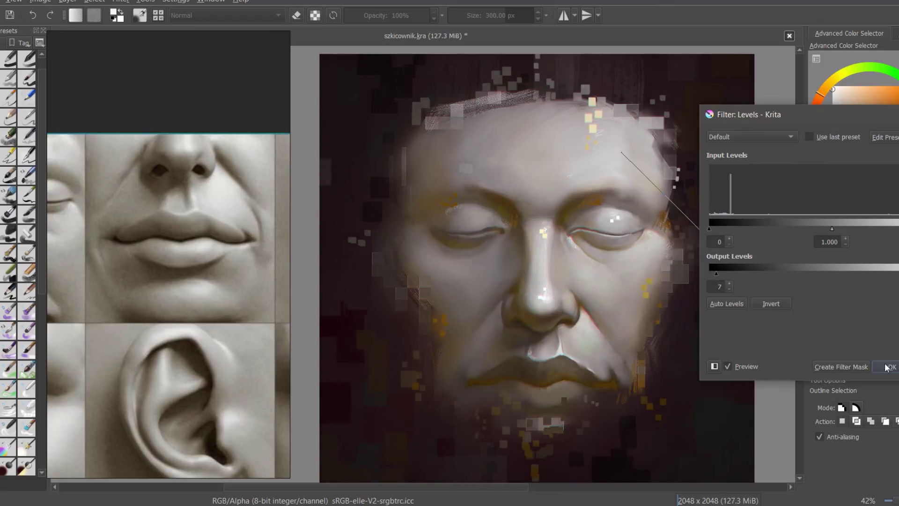
pyautogui.click(891, 367)
pyautogui.press('-')
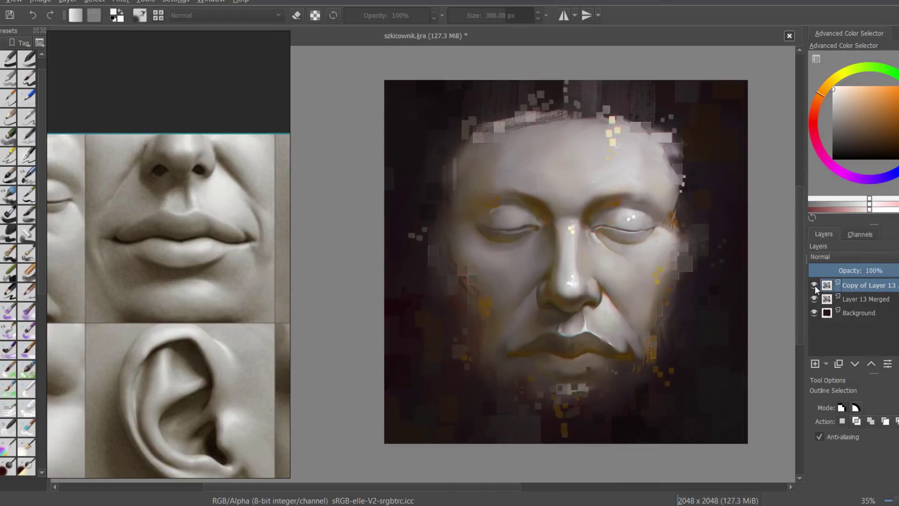
# Set the copy layer's blend mode to Copy Green and offset it slightly for colour fringes.
pyautogui.click(830, 258)
pyautogui.click(834, 463)
pyautogui.press('t')
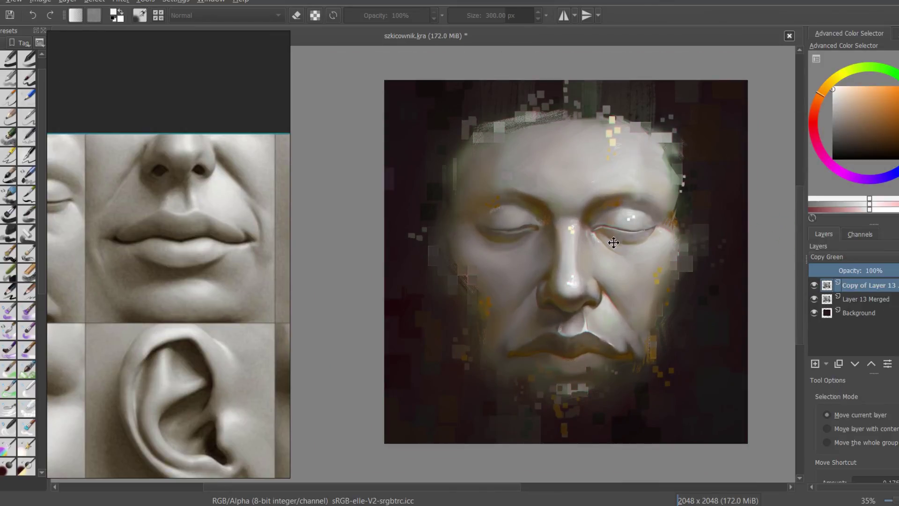
pyautogui.scroll(3, 647, 251)
pyautogui.moveTo(579, 281); pyautogui.dragTo(566, 303)
pyautogui.scroll(-2, 566, 304)
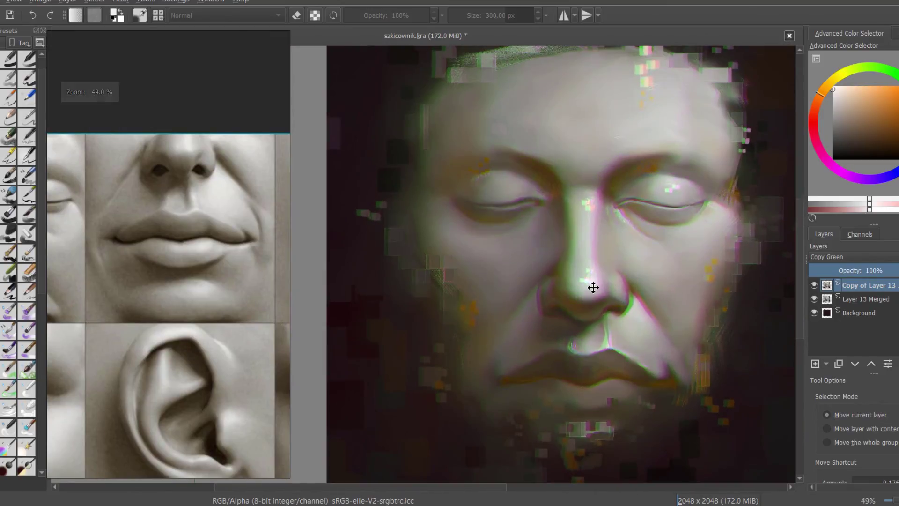
pyautogui.scroll(-1, 784, 253)
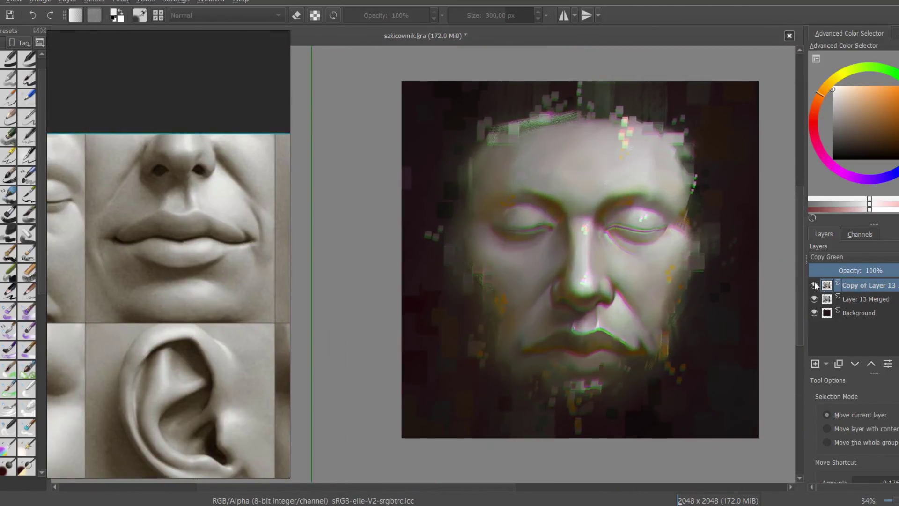
# Add a transparency mask to the copy and paint out the fringes over the face.
pyautogui.click(827, 364)
pyautogui.click(853, 463)
pyautogui.press('b')
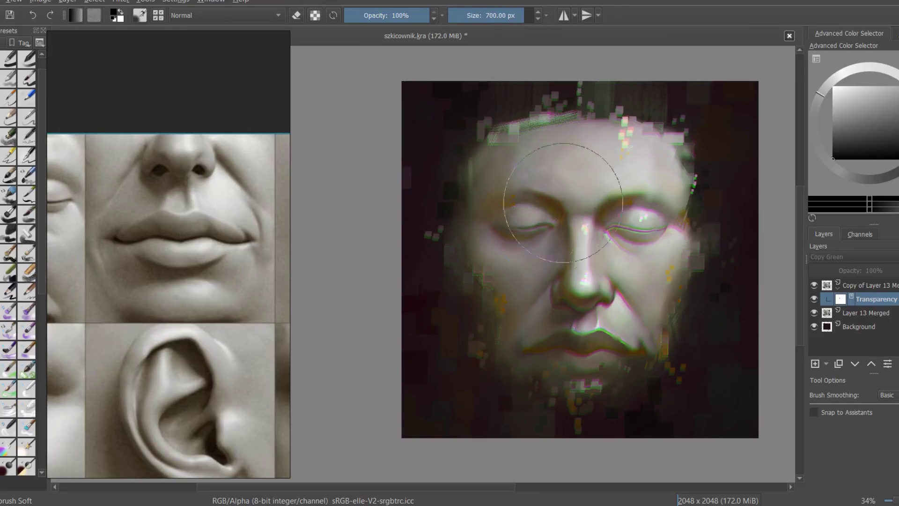
pyautogui.moveTo(582, 181); pyautogui.dragTo(582, 345)
pyautogui.scroll(-3, 624, 234)
pyautogui.scroll(3, 624, 234)
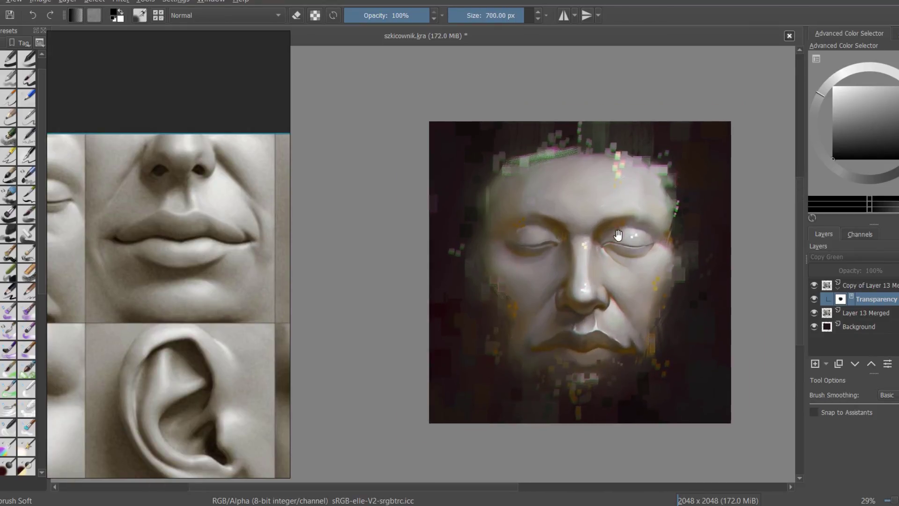
pyautogui.scroll(-1, 582, 176)
pyautogui.hotkey('ctrl', 'r')
pyautogui.scroll(2, 582, 176)
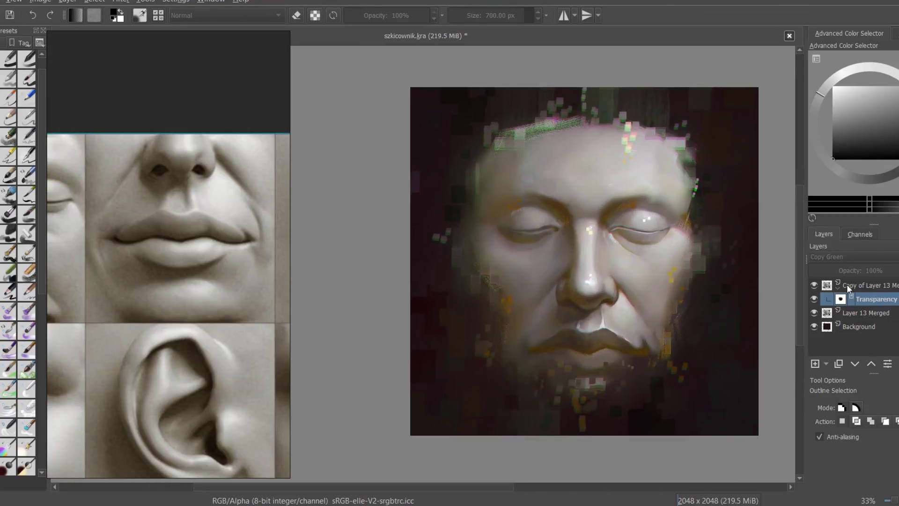
# Apply a Color Balance shifting the shadows' cyan–red and toward yellow.
pyautogui.hotkey('ctrl', 'b')
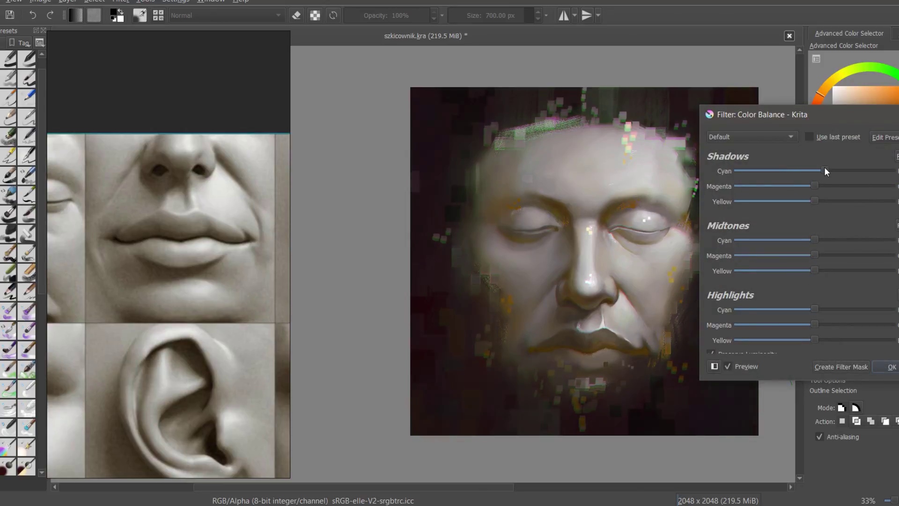
pyautogui.moveTo(824, 170); pyautogui.dragTo(811, 171)
pyautogui.moveTo(814, 201)
pyautogui.mouseDown()
pyautogui.moveTo(805, 200)
pyautogui.moveTo(811, 183)
pyautogui.mouseUp()
pyautogui.press('Return')
# Add a new Layer 15 on top and fill it with dark olive.
pyautogui.press('-')
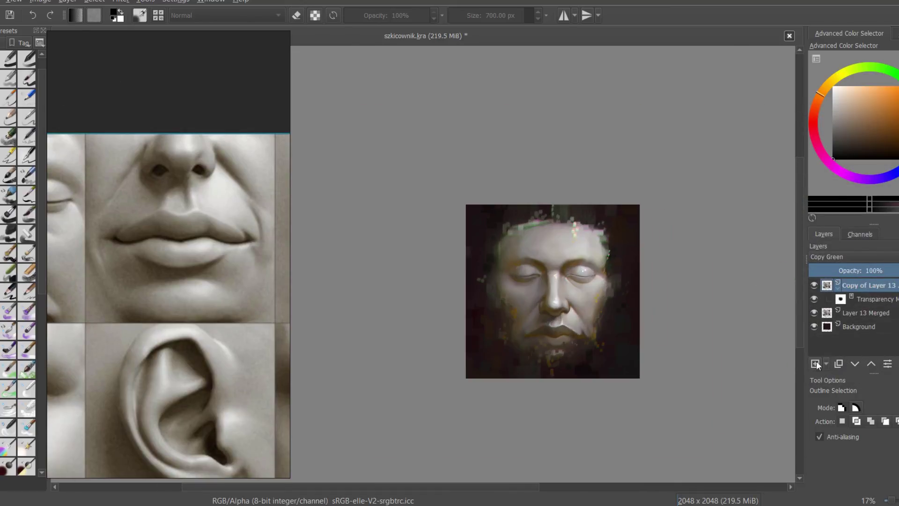
pyautogui.click(815, 363)
pyautogui.press('g')
pyautogui.click(843, 71)
pyautogui.moveTo(867, 148); pyautogui.dragTo(880, 149)
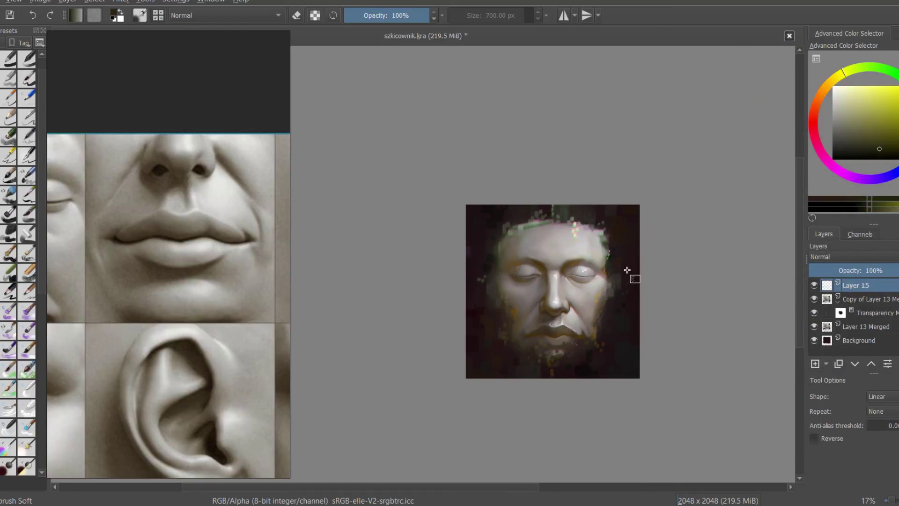
pyautogui.press('f')
pyautogui.click(628, 270)
# Set Layer 15 to Lighten blending and refill it with a slightly lighter olive.
pyautogui.click(852, 256)
pyautogui.click(820, 291)
pyautogui.press('+')
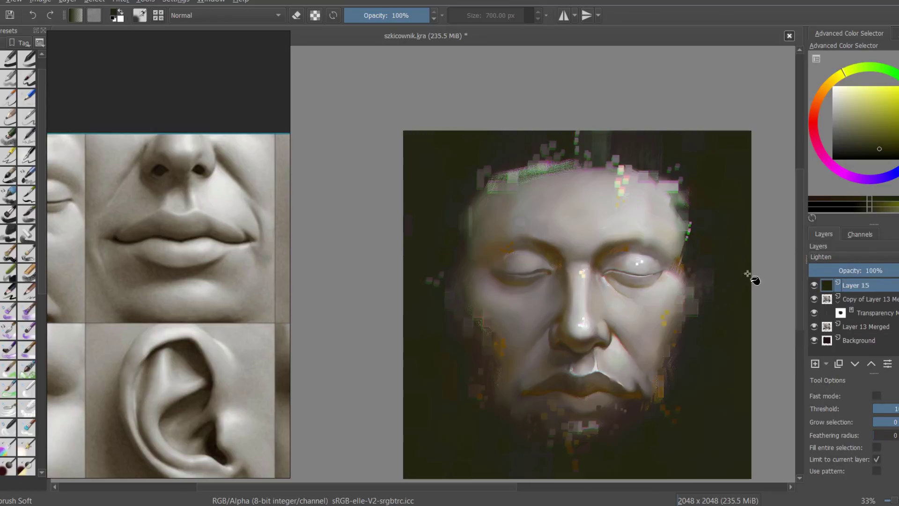
pyautogui.click(877, 147)
pyautogui.click(638, 297)
pyautogui.press('-')
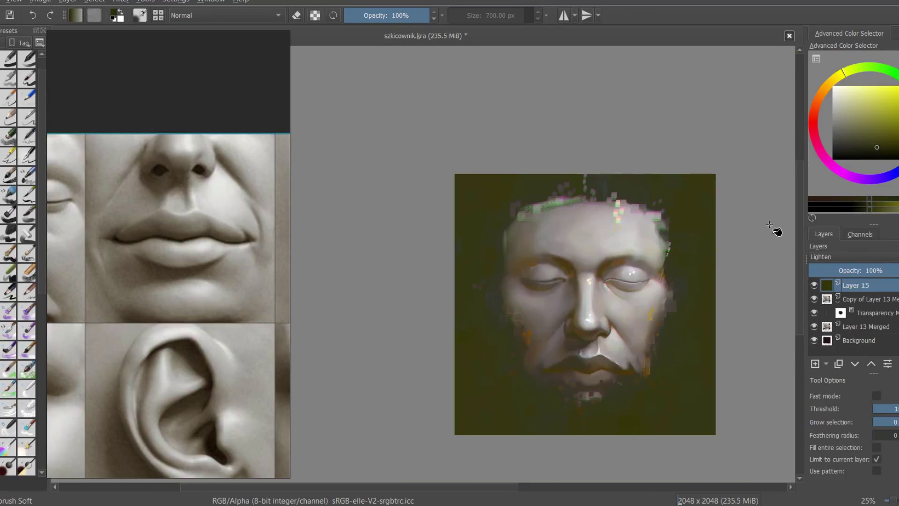
# Lower Layer 15 to 58% opacity, save the file, and view the canvas alone.
pyautogui.click(861, 270)
pyautogui.moveTo(630, 299); pyautogui.dragTo(548, 293)
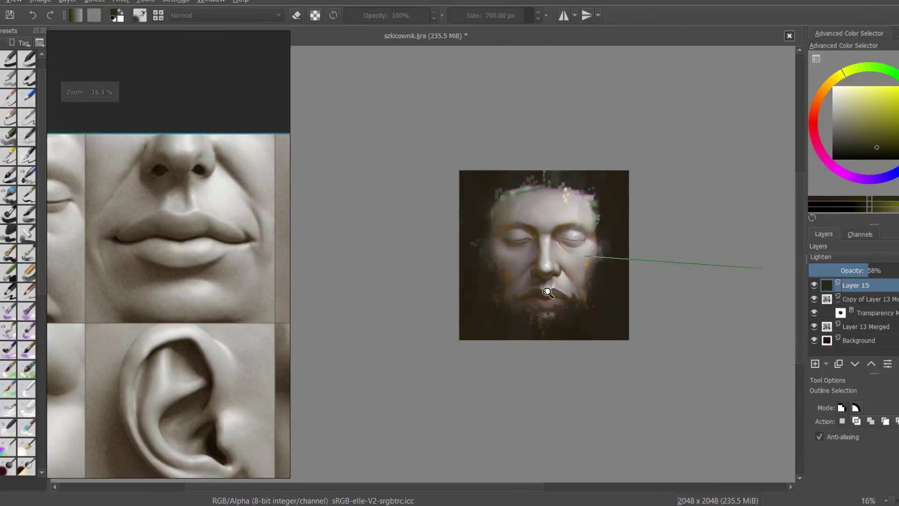
pyautogui.hotkey('ctrl', 's')
pyautogui.press('Tab')
pyautogui.scroll(2, 595, 245)
pyautogui.scroll(1, 688, 290)
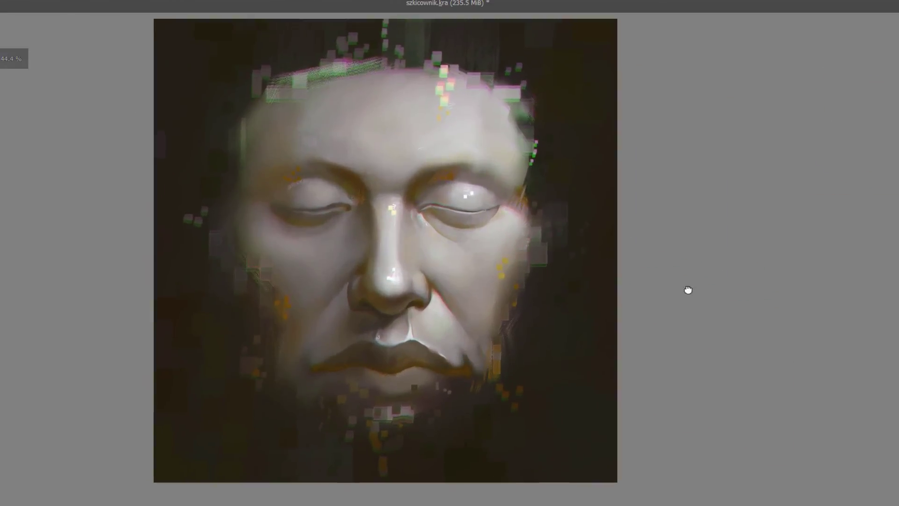
pyautogui.moveTo(688, 290); pyautogui.dragTo(783, 294)
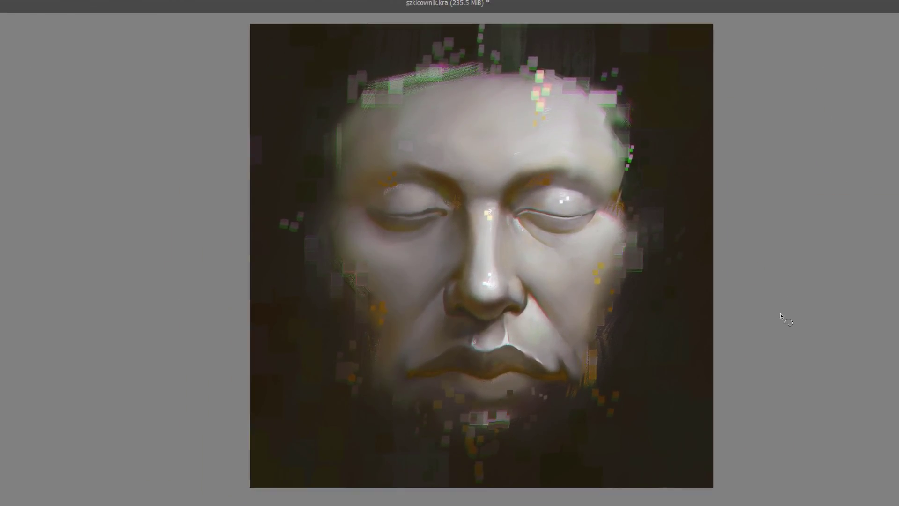